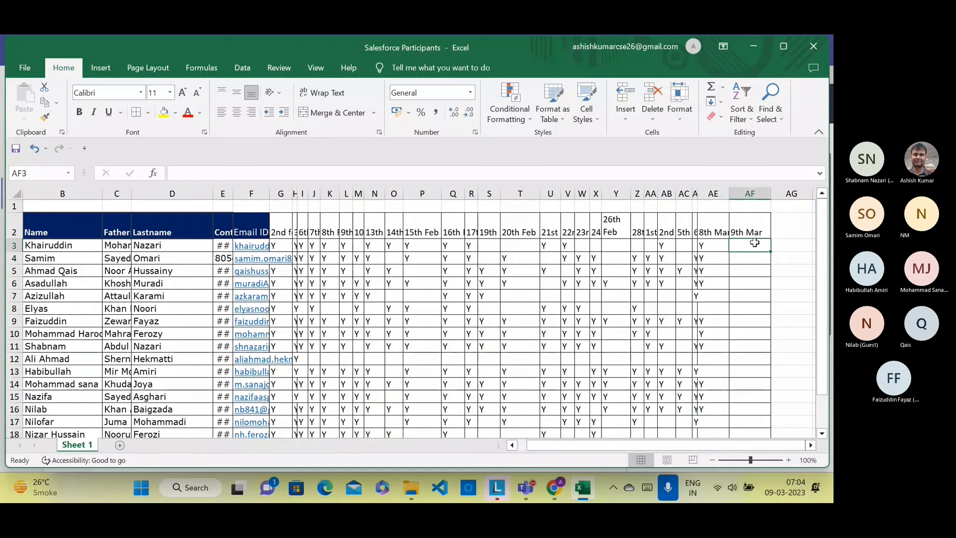
# Step: Mark Y under 9th Mar for rows 4 and 5, leaving rows 6 to 8 blank
pyautogui.press('Return')
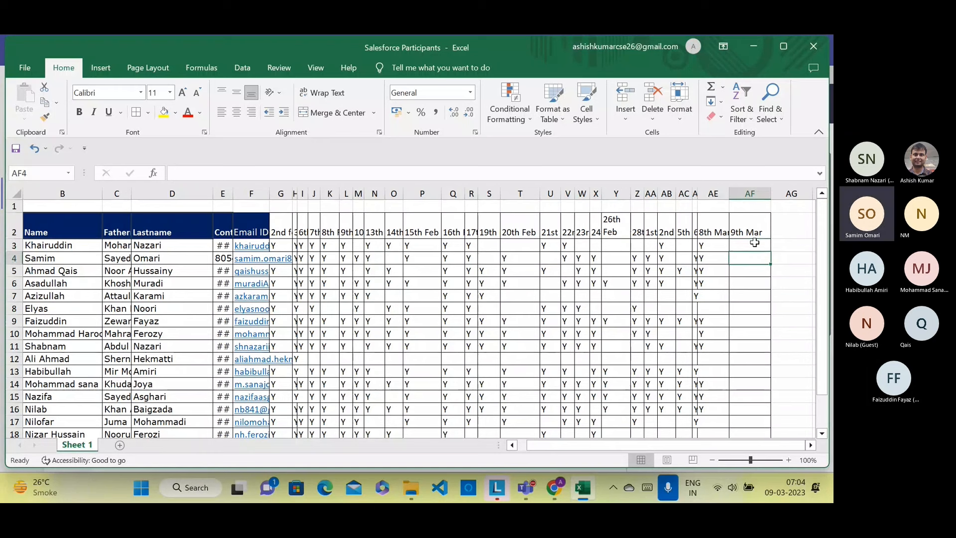
pyautogui.write('Y')
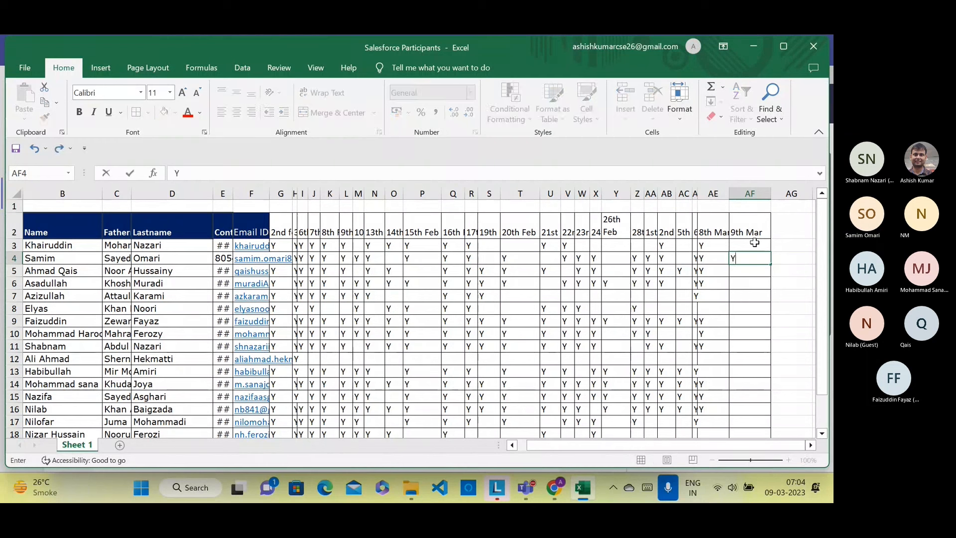
pyautogui.press('Return')
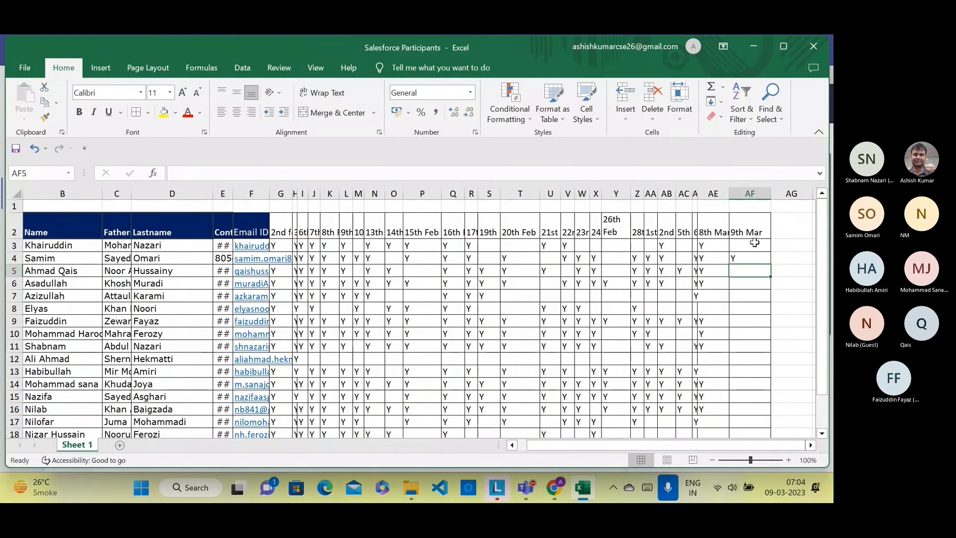
pyautogui.write('Y')
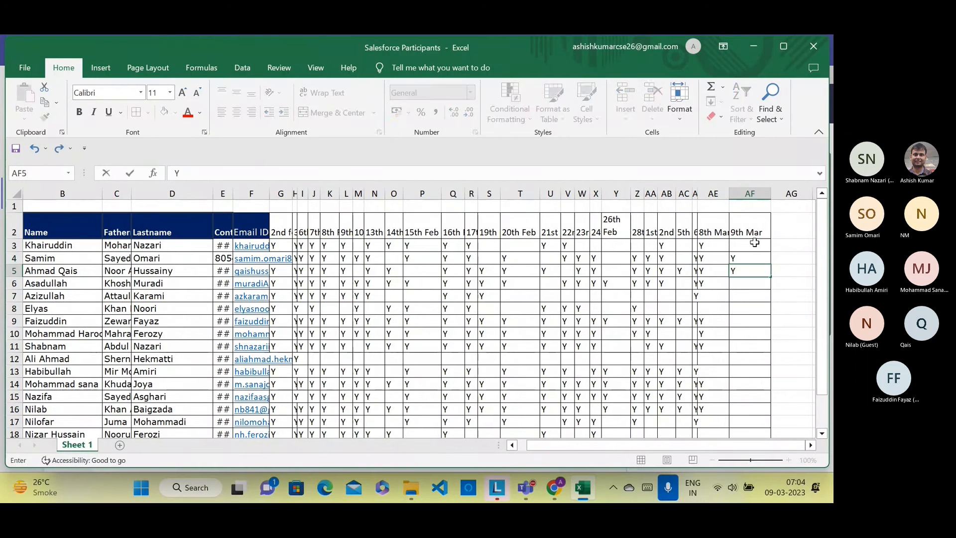
pyautogui.press('Return')
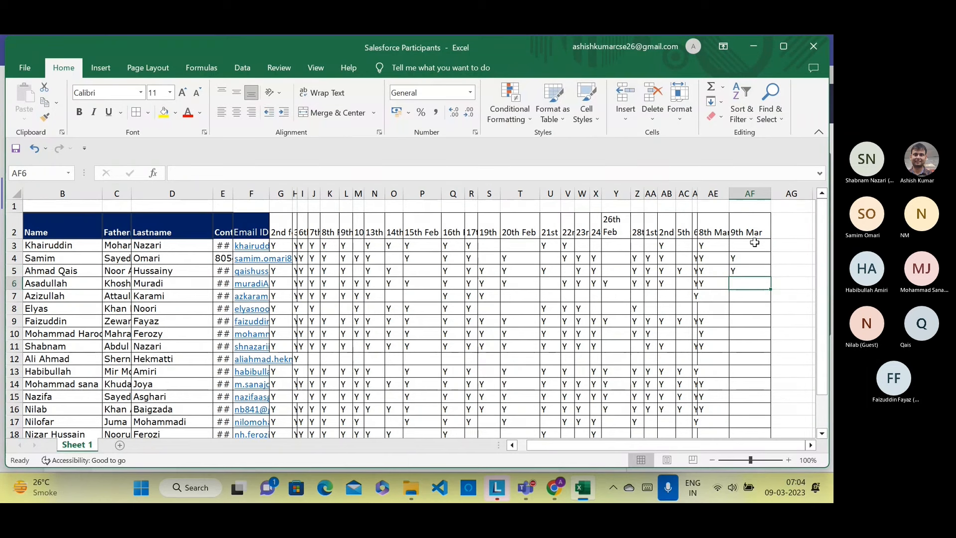
pyautogui.press('Return')
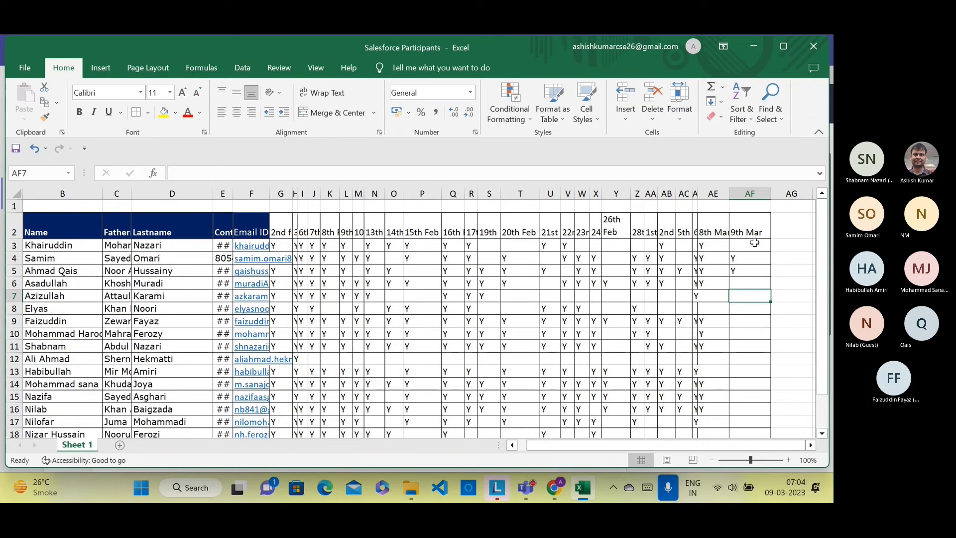
pyautogui.press('Return')
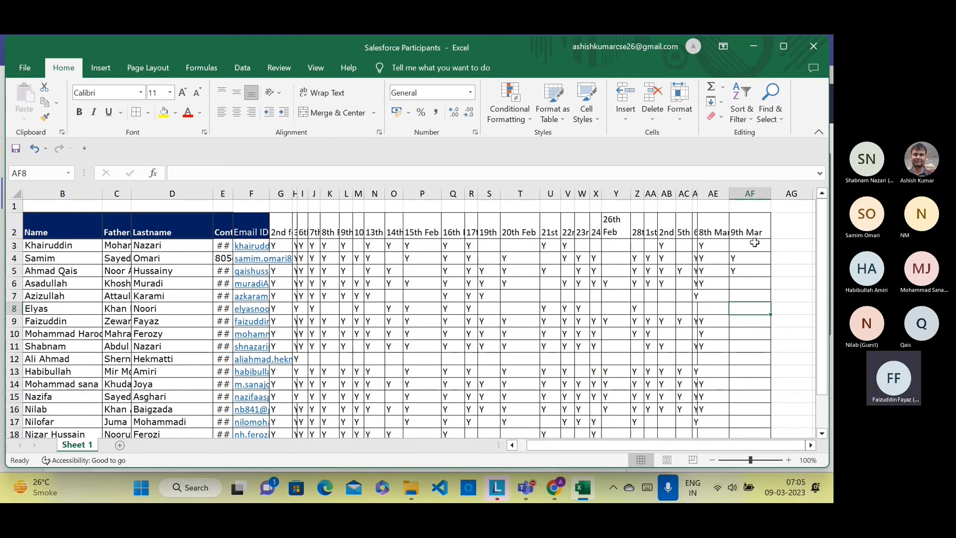
pyautogui.press('Return')
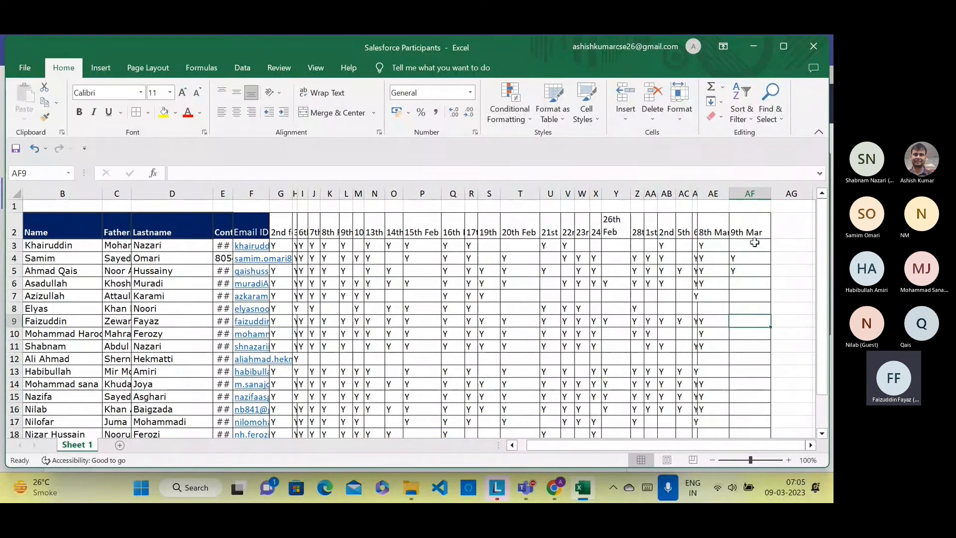
# Step: Mark Y for rows 9, 11 and 13, leaving rows 10 and 12 blank
pyautogui.write('Y')
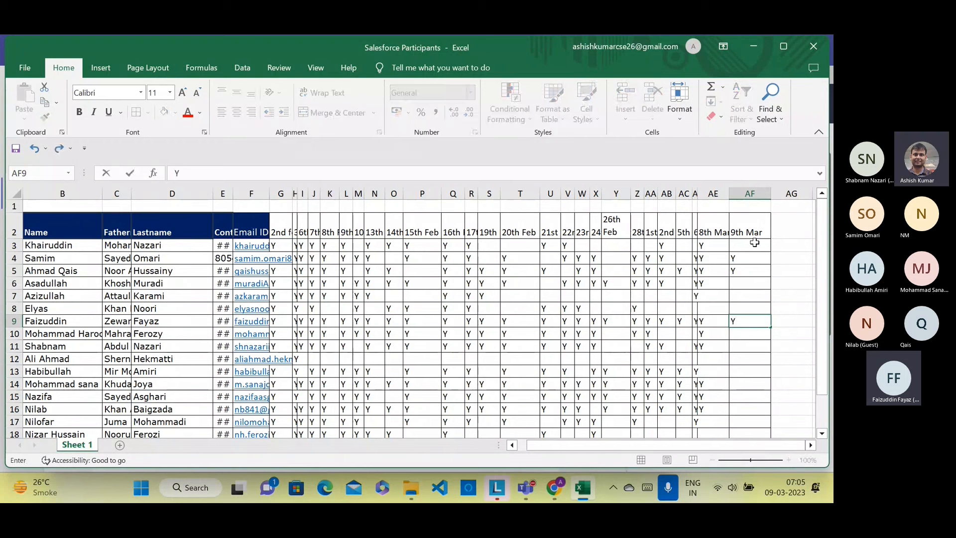
pyautogui.press('Return')
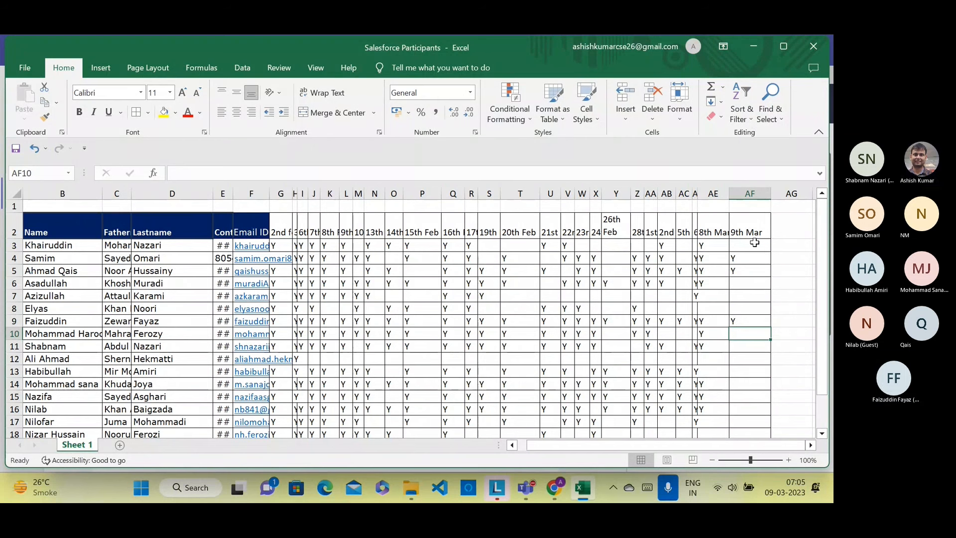
pyautogui.press('Return')
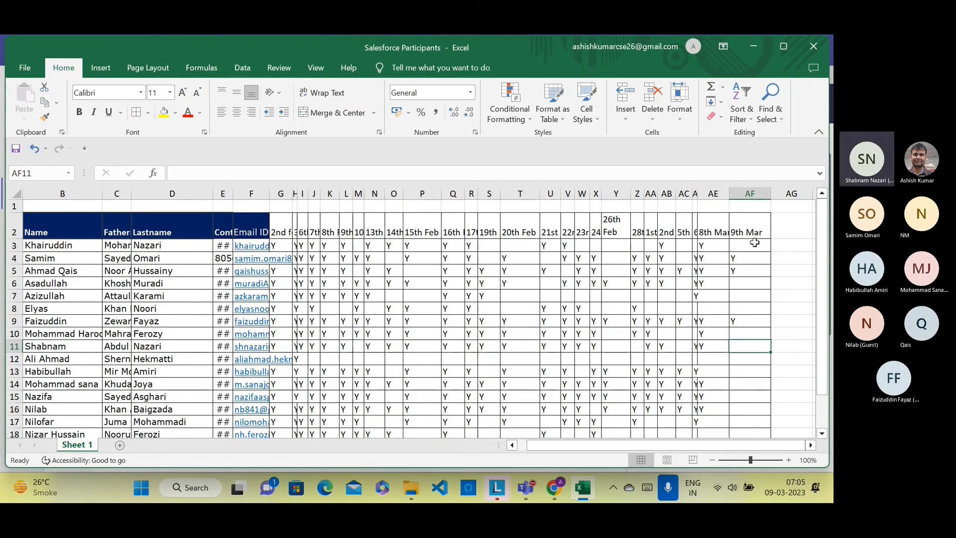
pyautogui.write('Y')
pyautogui.press('Return')
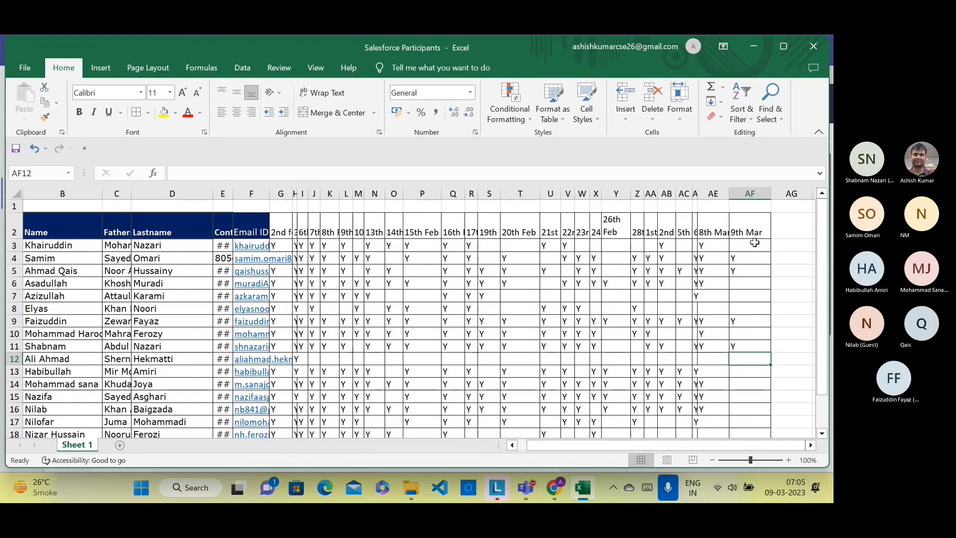
pyautogui.press('Return')
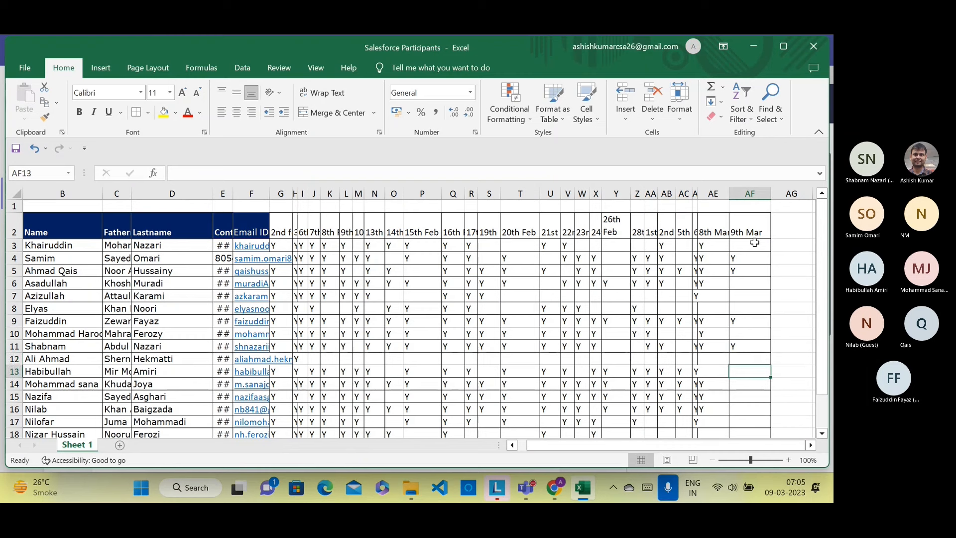
pyautogui.write('Y')
pyautogui.press('Return')
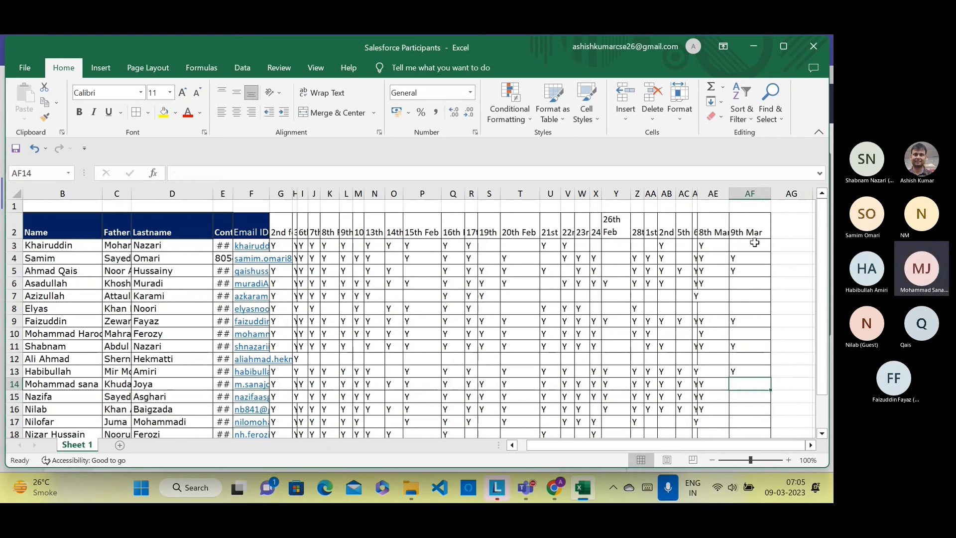
# Step: Enter Y for row 14, admit the Teams lobby guest, and return to Excel
pyautogui.write('Y')
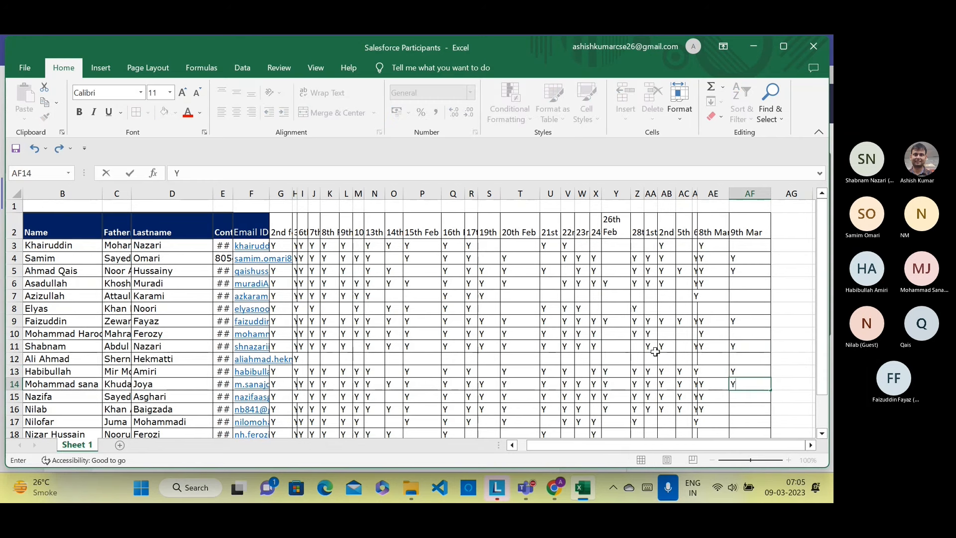
pyautogui.moveTo(525, 483)
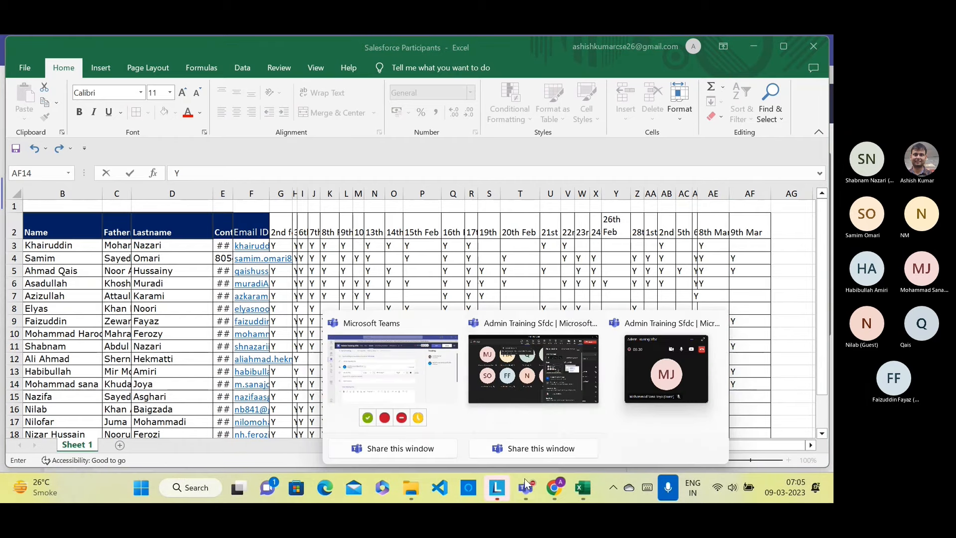
pyautogui.click(554, 416)
pyautogui.click(787, 246)
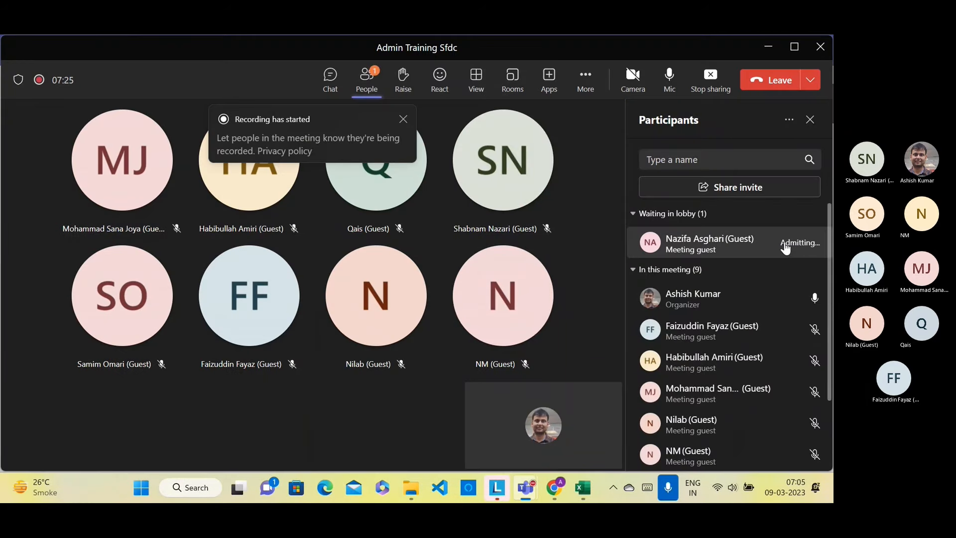
pyautogui.moveTo(585, 495)
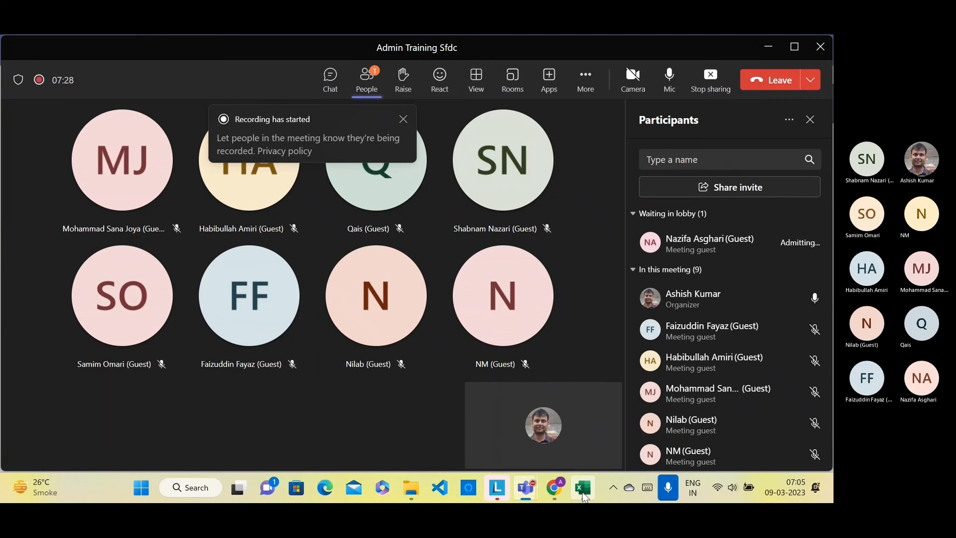
pyautogui.click(585, 495)
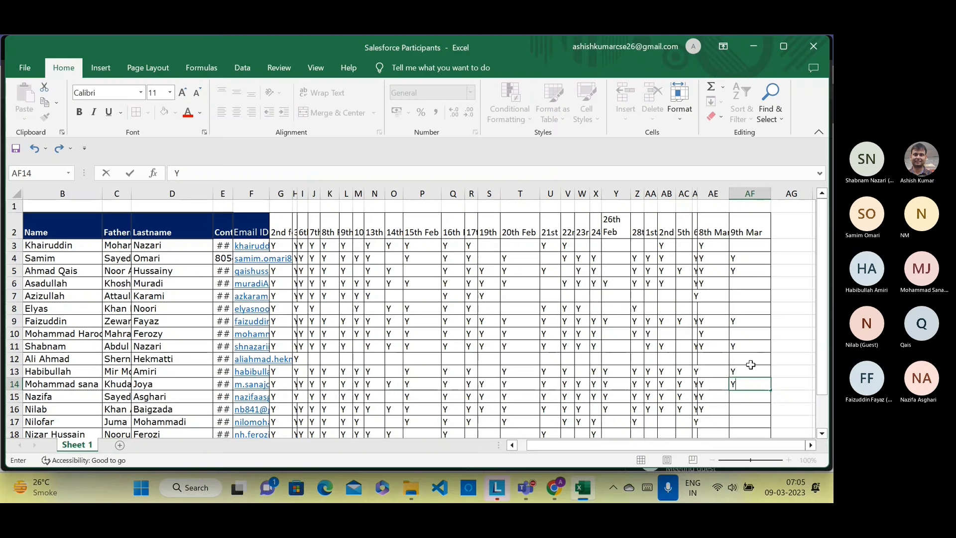
# Step: Confirm Y in AF14, add Y for rows 15–17, and leave rows 18–20 unmarked
pyautogui.press('Return')
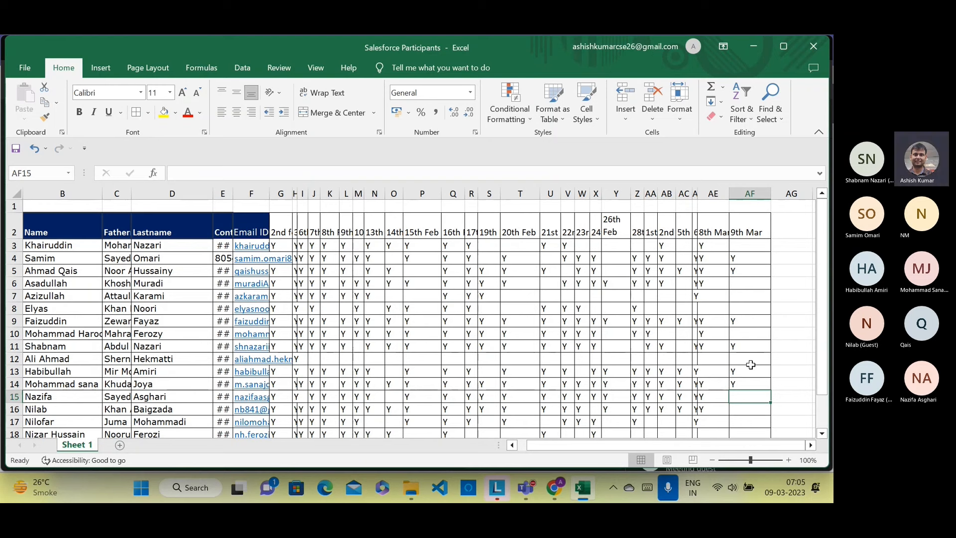
pyautogui.write('Y')
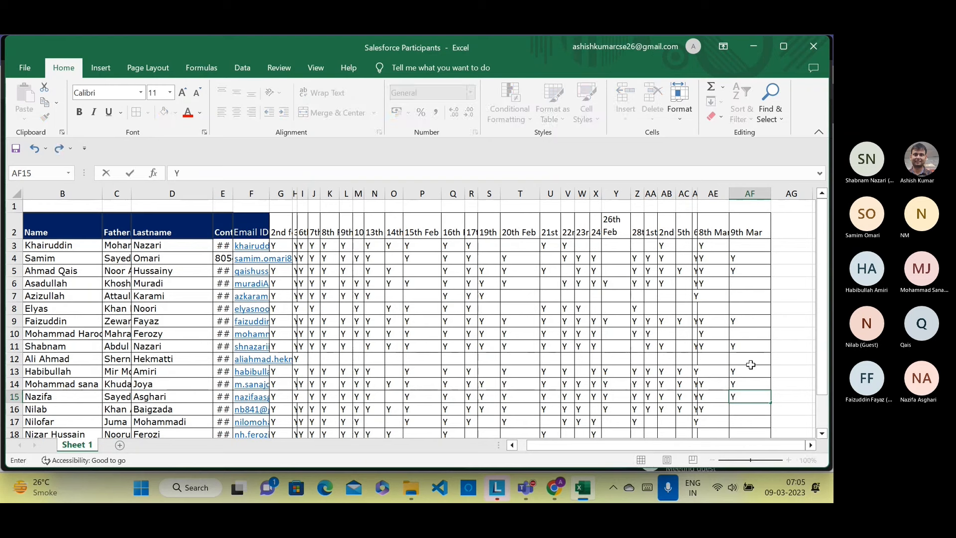
pyautogui.press('Return')
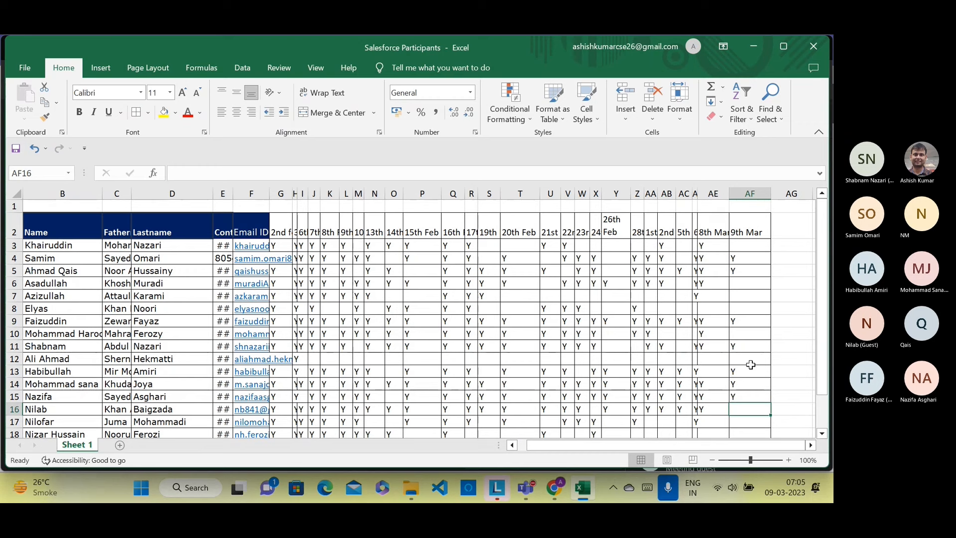
pyautogui.write('Y')
pyautogui.press('Return')
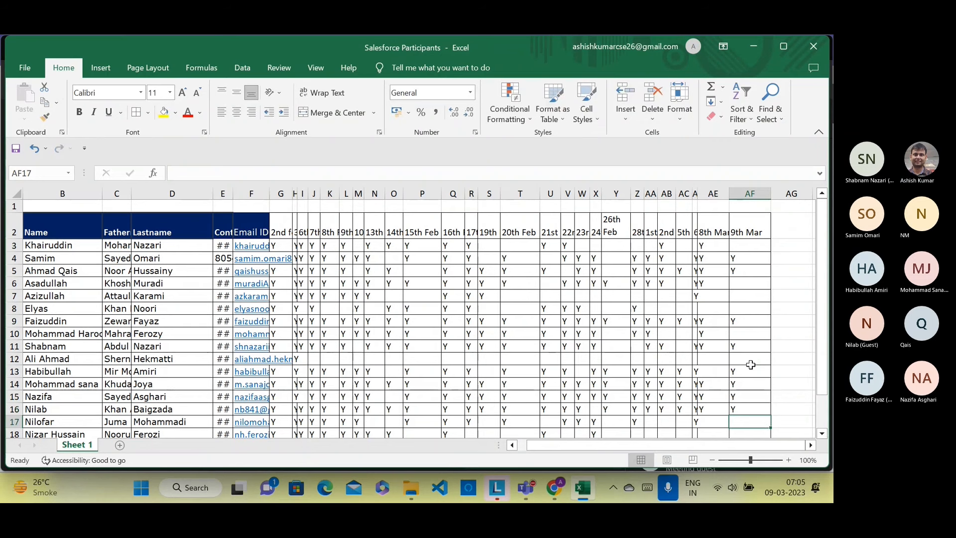
pyautogui.scroll(-1, 751, 365)
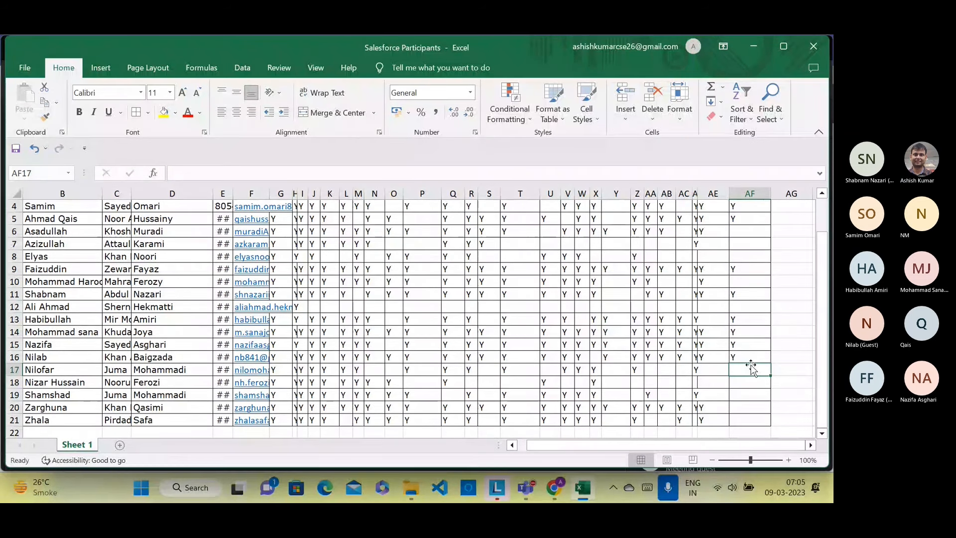
pyautogui.write('Y')
pyautogui.press('Return')
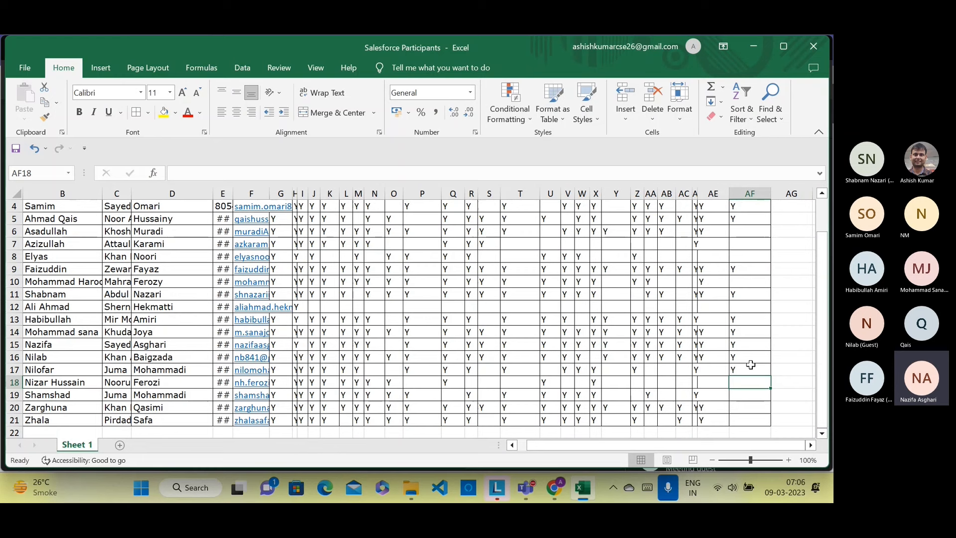
pyautogui.press('Down')
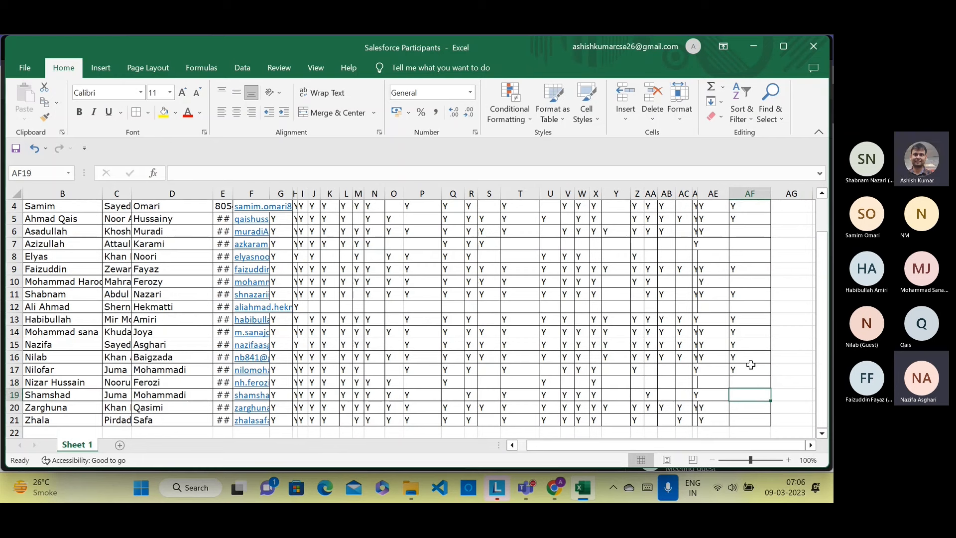
pyautogui.press('Down')
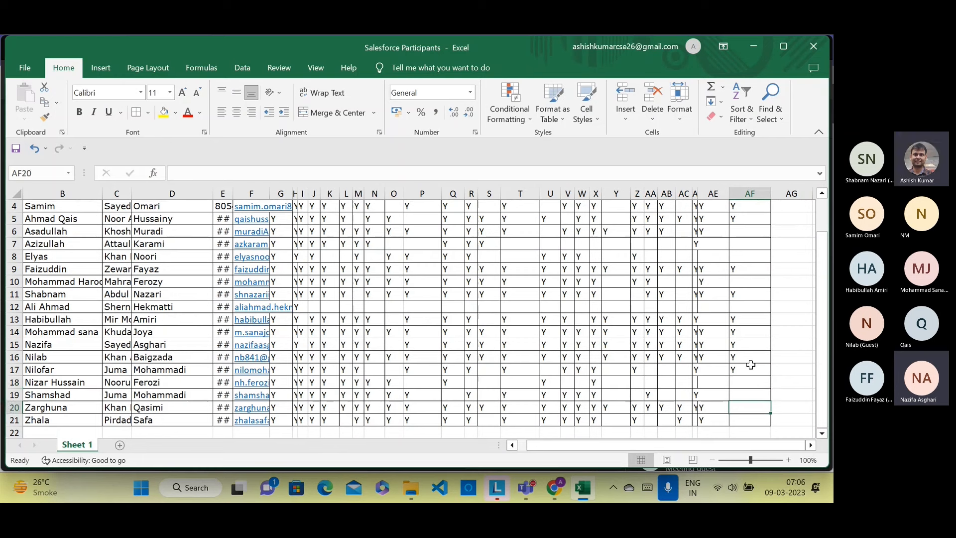
pyautogui.press('Down')
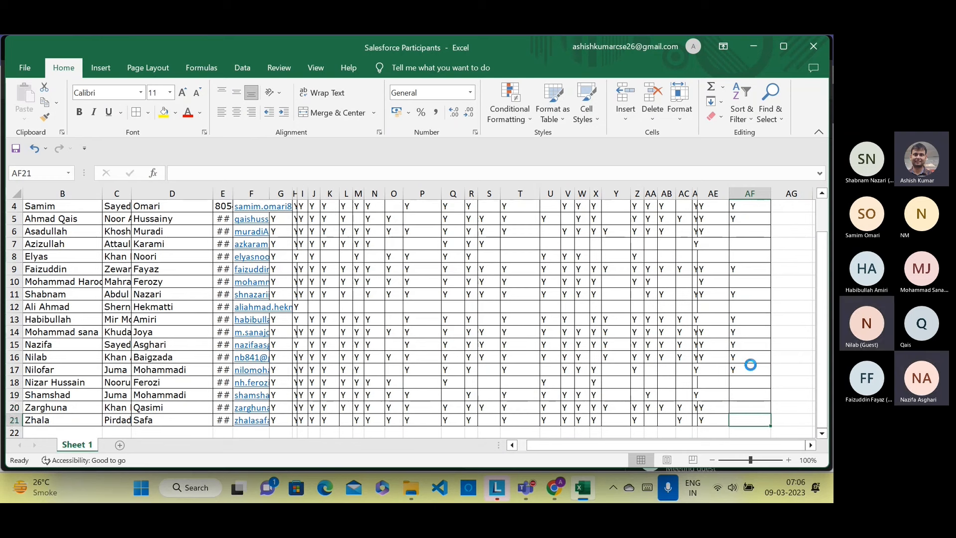
# Step: Launch the AdminTraining app, then open Setup Home from the gear menu in a new tab
pyautogui.click(554, 488)
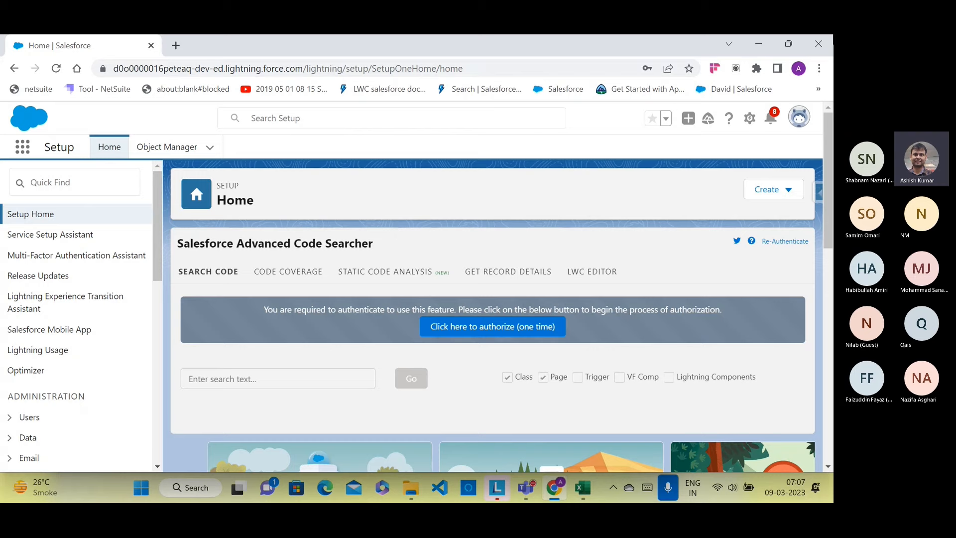
pyautogui.click(25, 145)
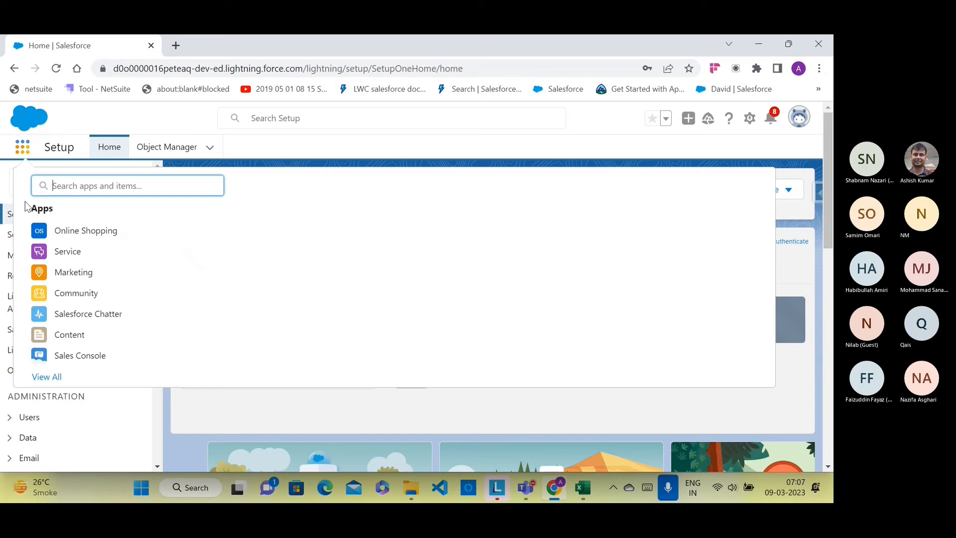
pyautogui.click(49, 377)
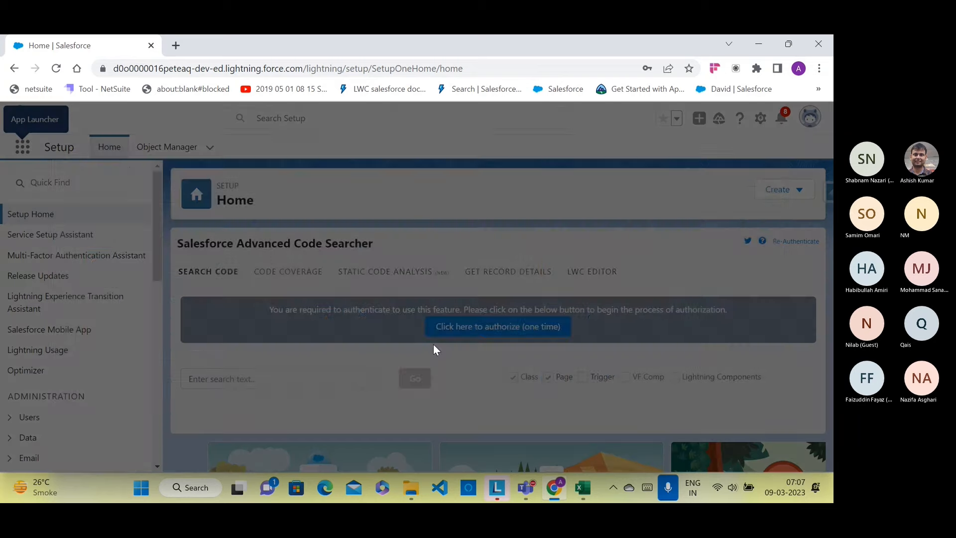
pyautogui.scroll(-3, 537, 323)
pyautogui.scroll(-2, 538, 323)
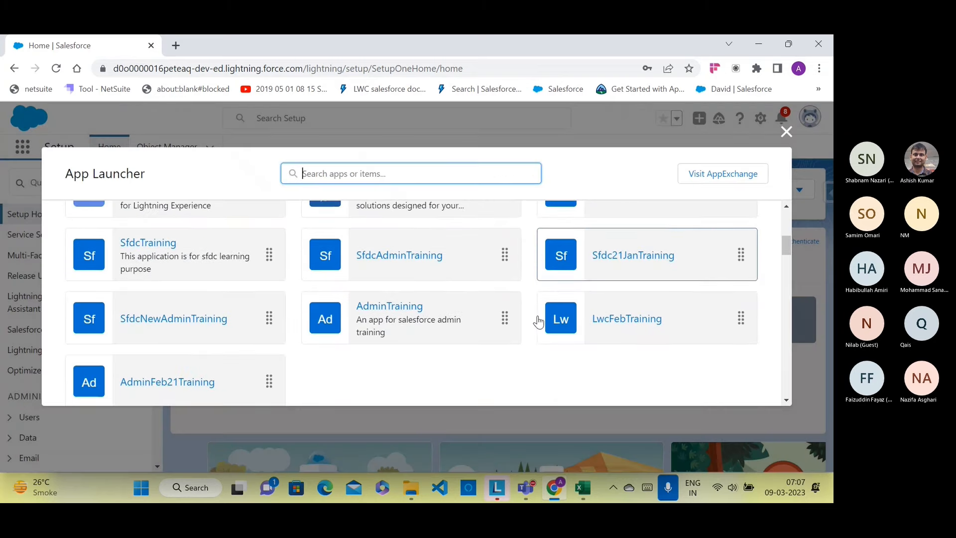
pyautogui.click(406, 311)
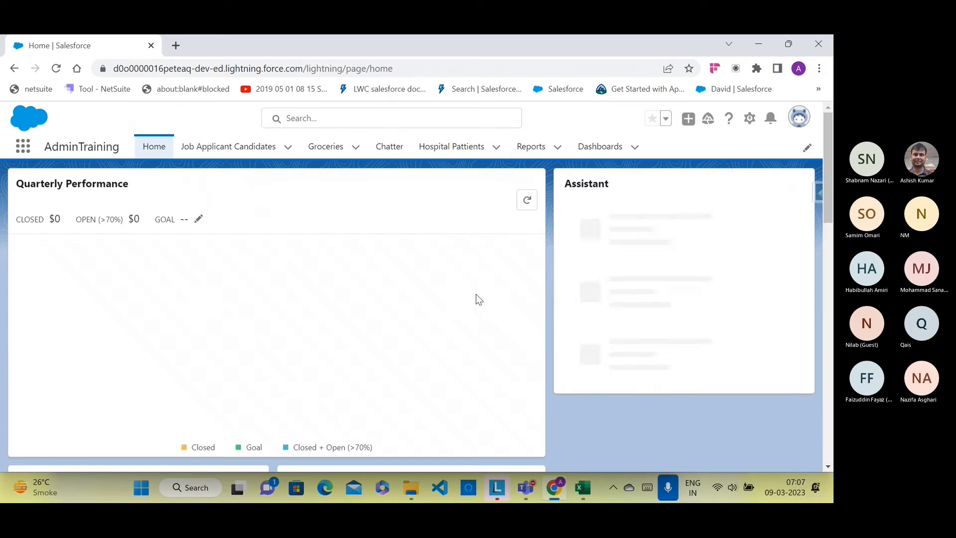
pyautogui.click(748, 119)
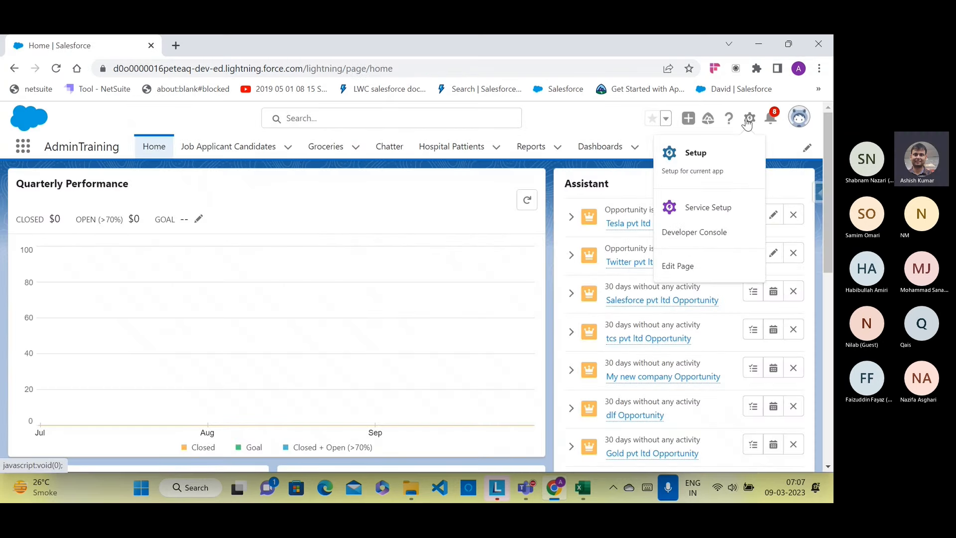
pyautogui.click(695, 154)
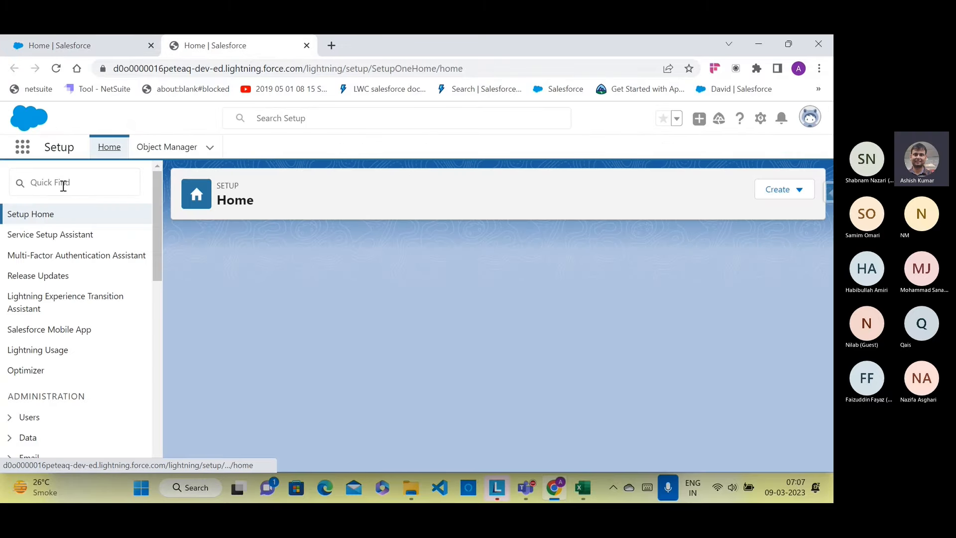
# Step: Search Quick Find for 'flow', open the Flows list, and start a New Flow
pyautogui.click(63, 184)
pyautogui.write('f')
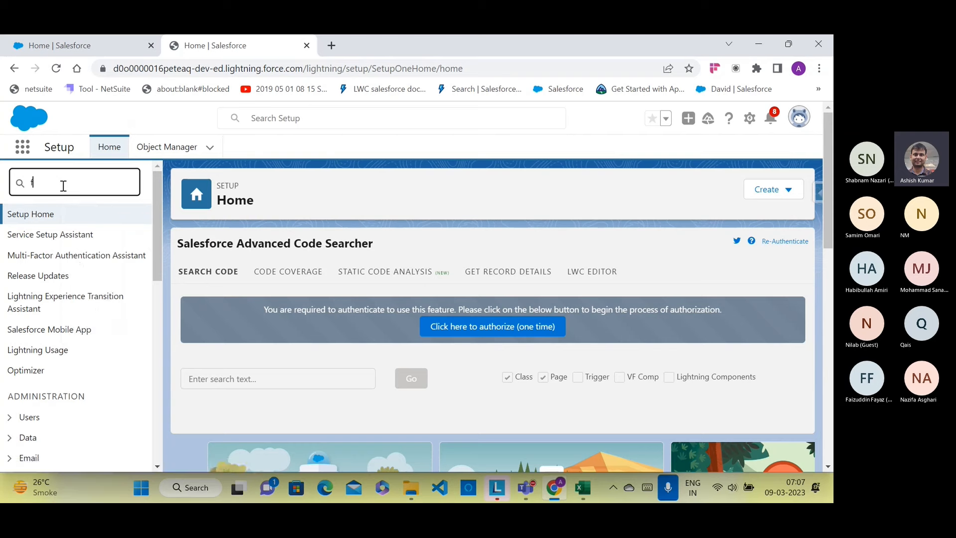
pyautogui.write('low')
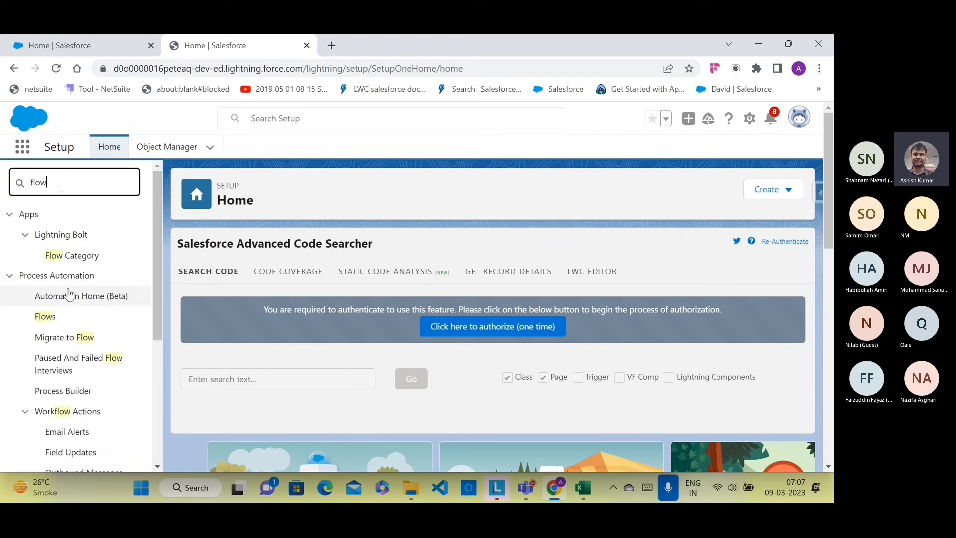
pyautogui.click(46, 319)
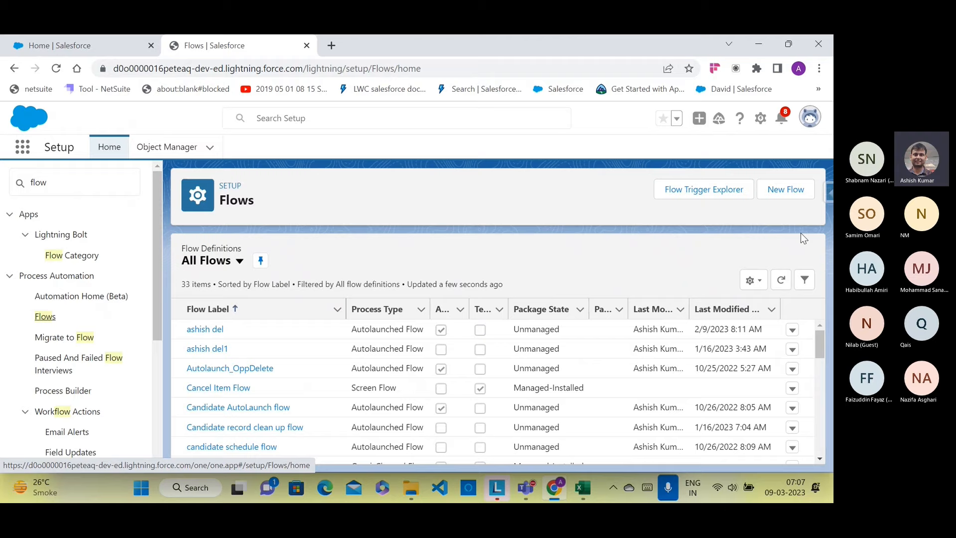
pyautogui.click(789, 192)
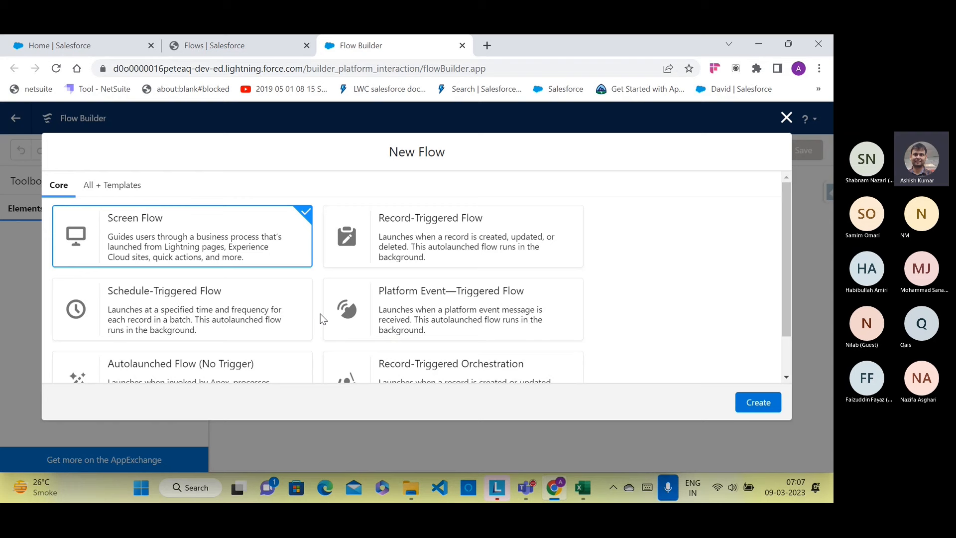
pyautogui.scroll(-1, 309, 309)
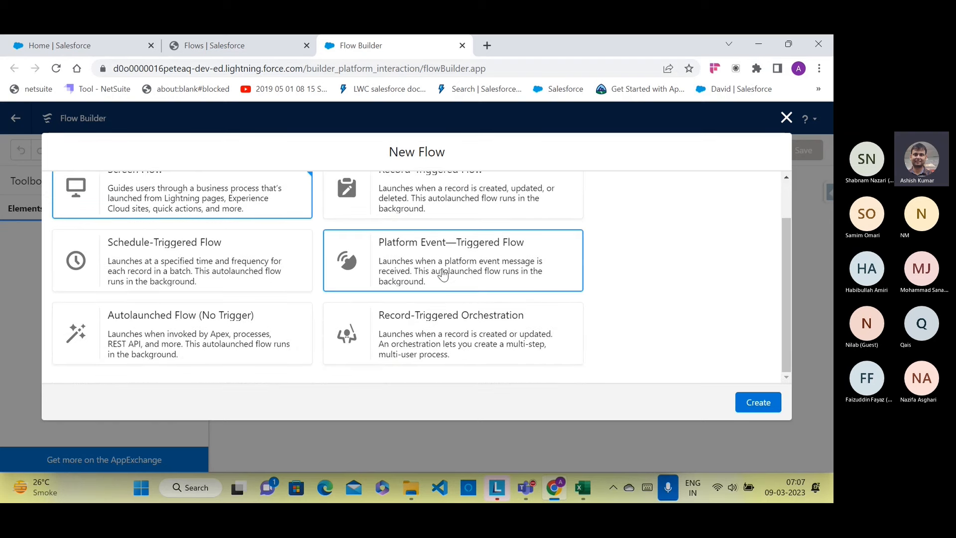
pyautogui.scroll(1, 221, 297)
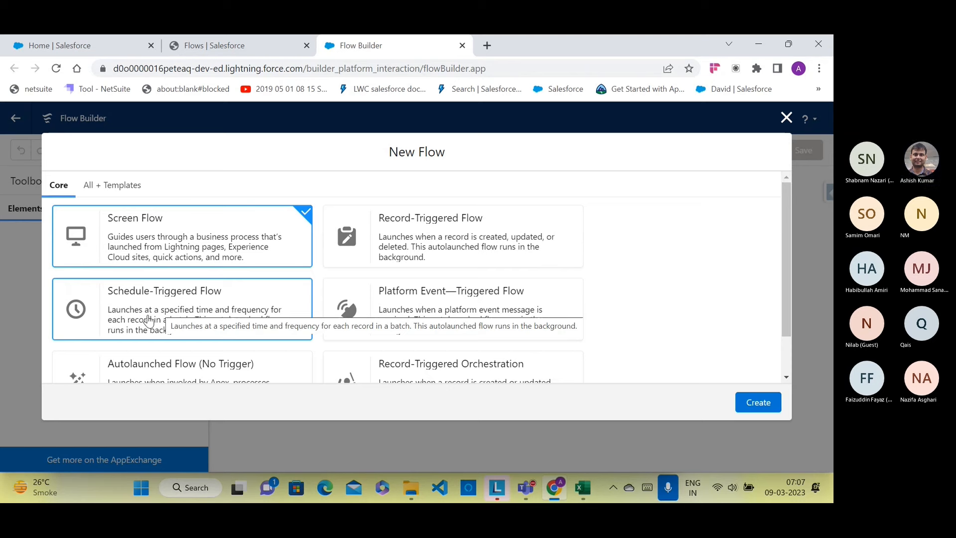
pyautogui.scroll(-1, 218, 305)
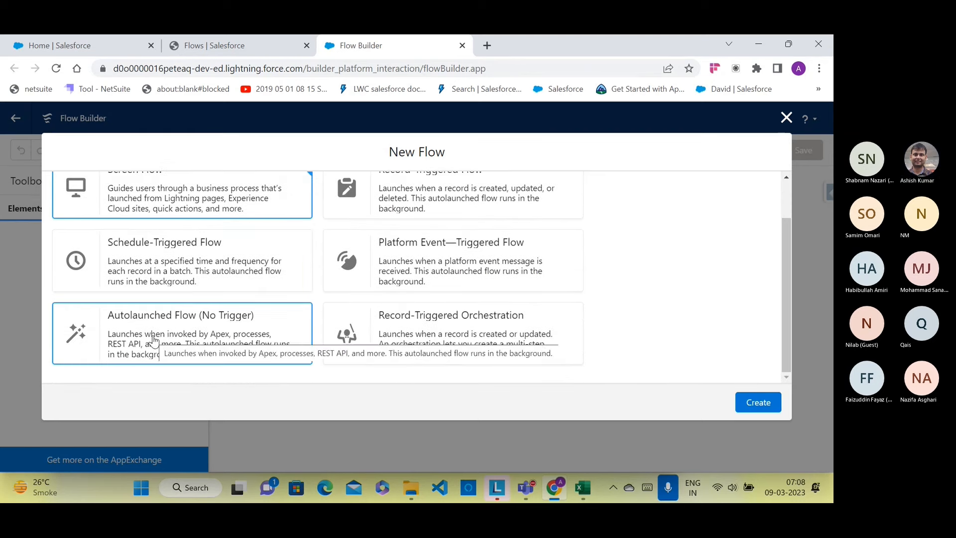
pyautogui.scroll(2, 152, 338)
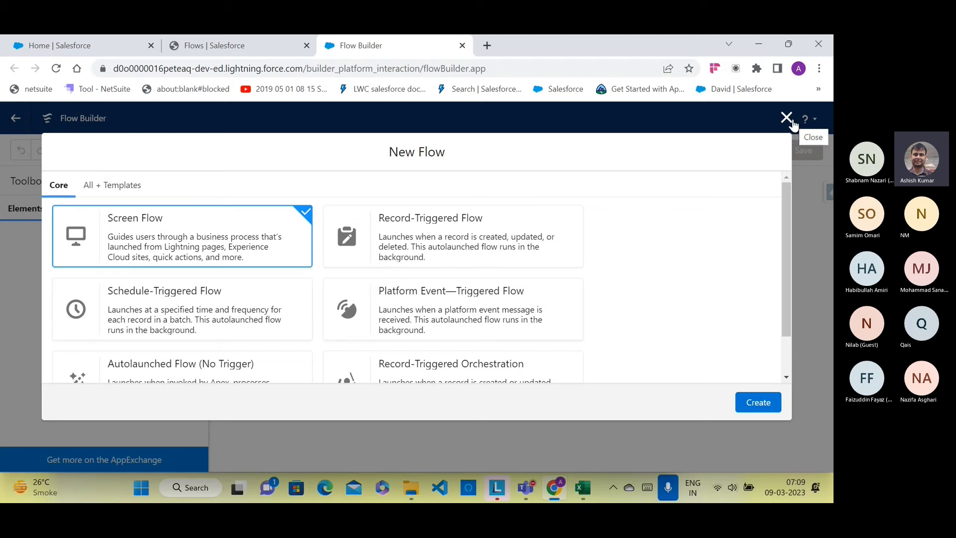
# Step: Close the New Flow dialog to return to the Setup Flows list
pyautogui.click(789, 120)
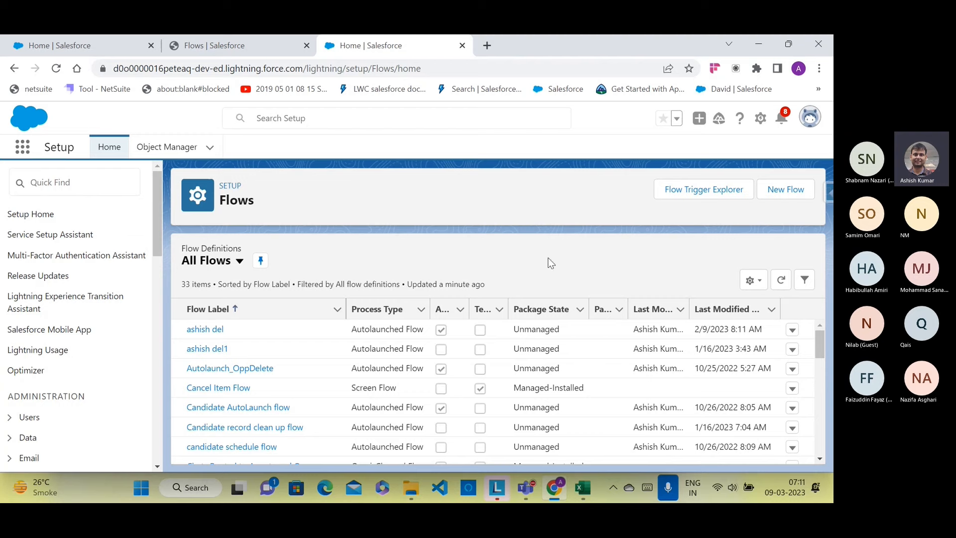
# Step: Start a New Flow from the Flows setup page, opening Flow Builder in a fourth tab
pyautogui.click(797, 193)
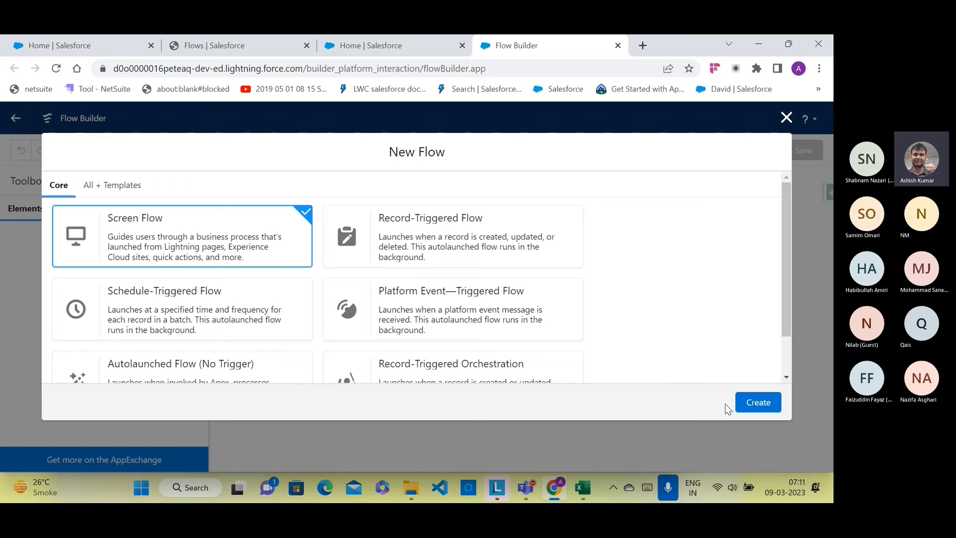
# Step: Create a Screen Flow and switch its canvas from Auto-Layout to Free-Form
pyautogui.click(742, 407)
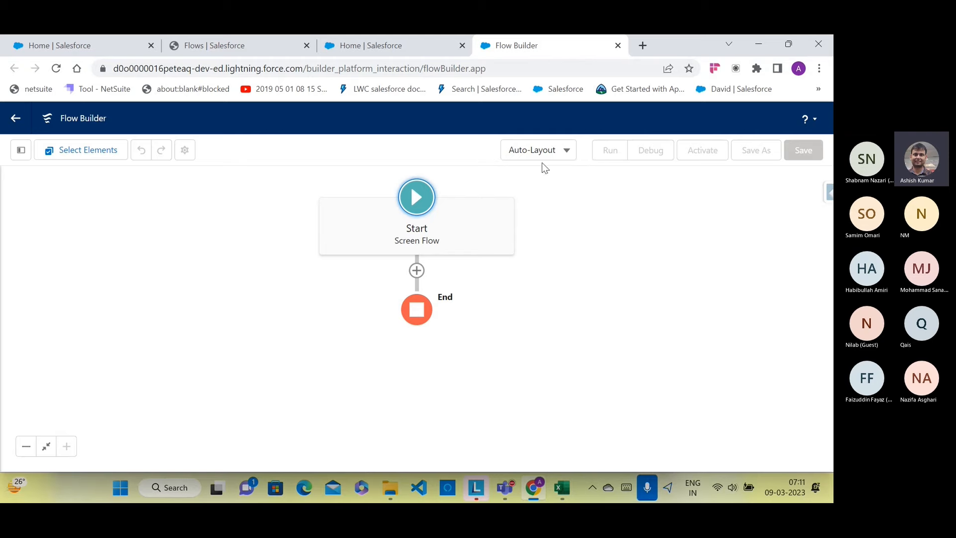
pyautogui.click(566, 150)
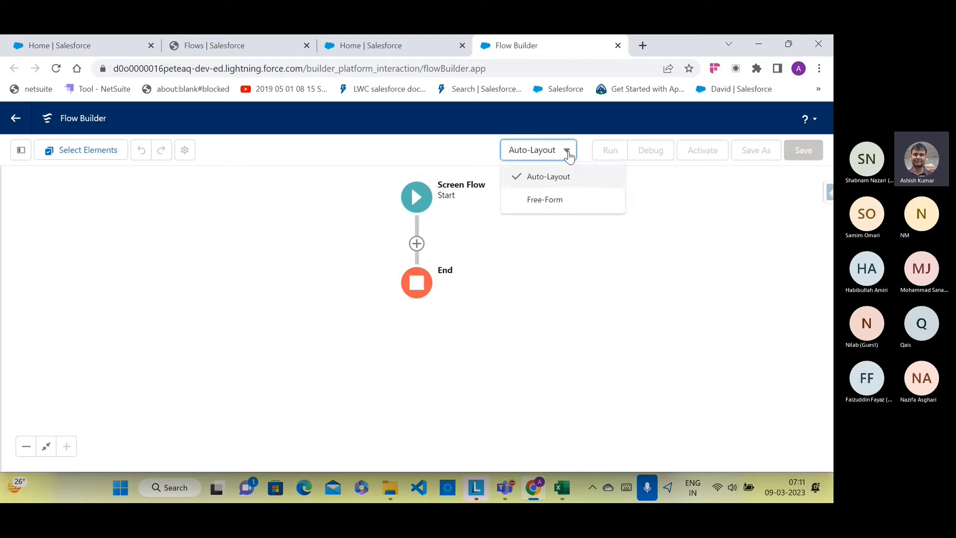
pyautogui.click(556, 199)
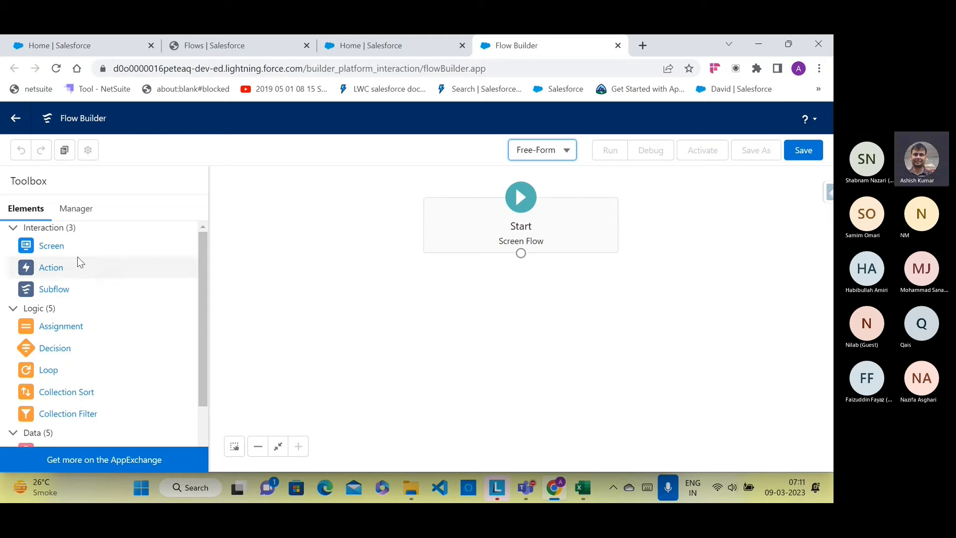
# Step: Admit the waiting lobby guest in Teams, then select cell AF20 in Excel
pyautogui.scroll(-1, 77, 264)
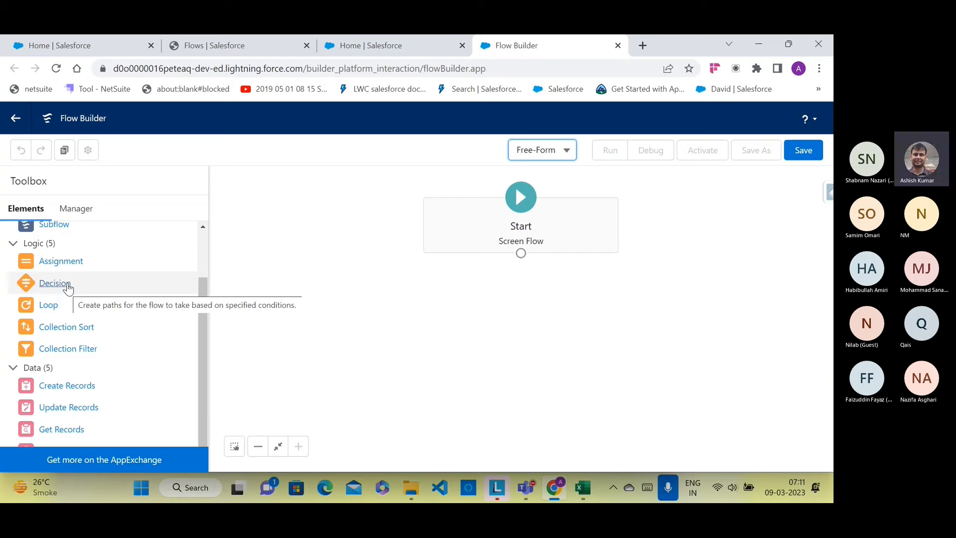
pyautogui.scroll(1, 56, 392)
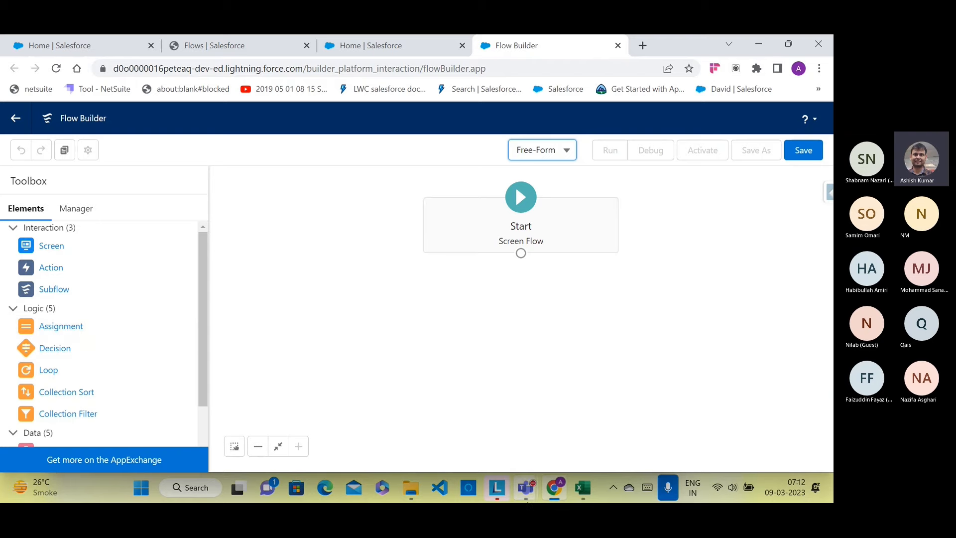
pyautogui.moveTo(526, 487)
pyautogui.click(591, 408)
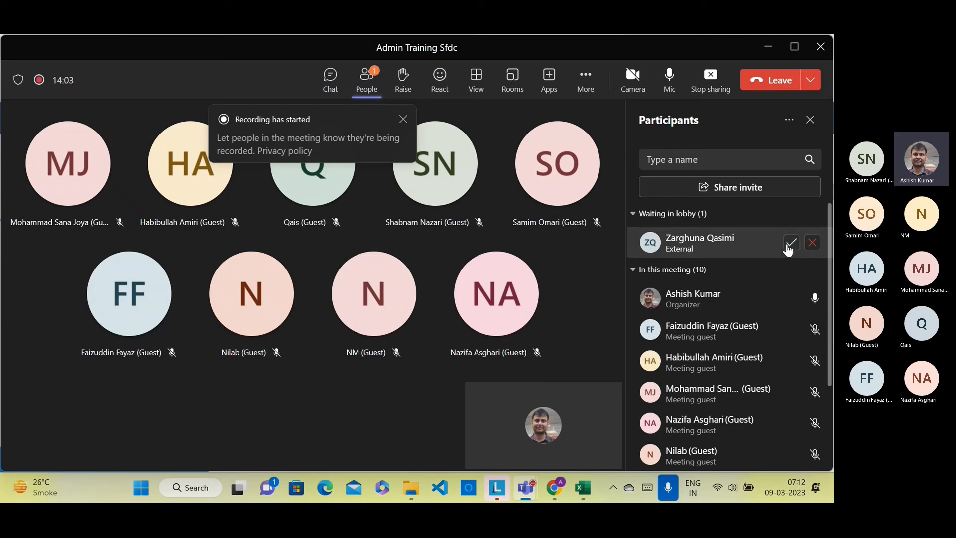
pyautogui.click(786, 241)
pyautogui.click(581, 481)
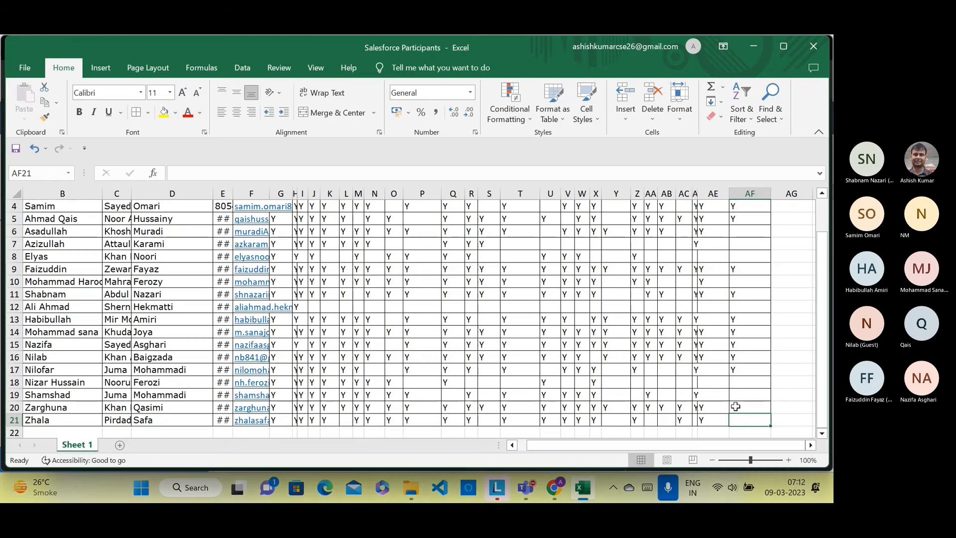
pyautogui.click(735, 406)
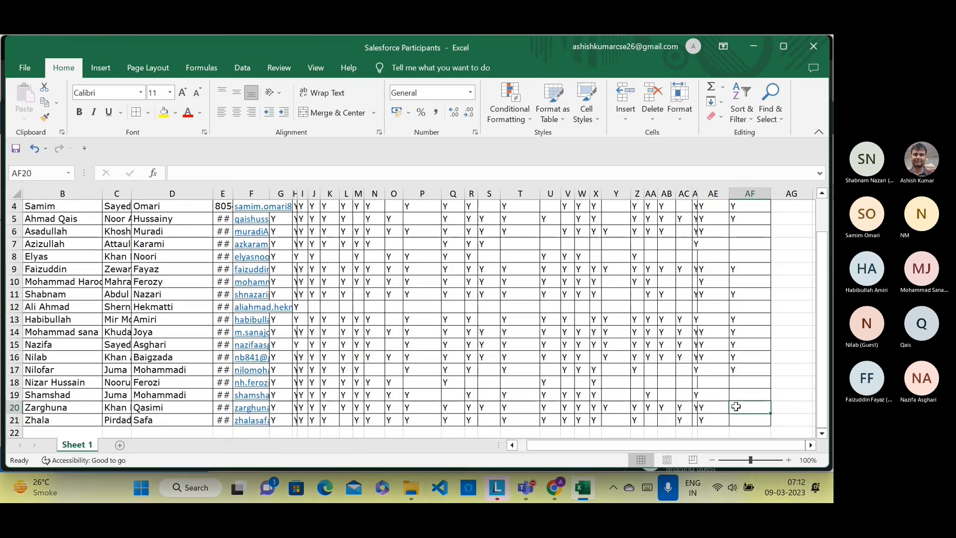
# Step: Enter Y in AF20 for the new participant and go back to the Flow Builder canvas
pyautogui.write('Y')
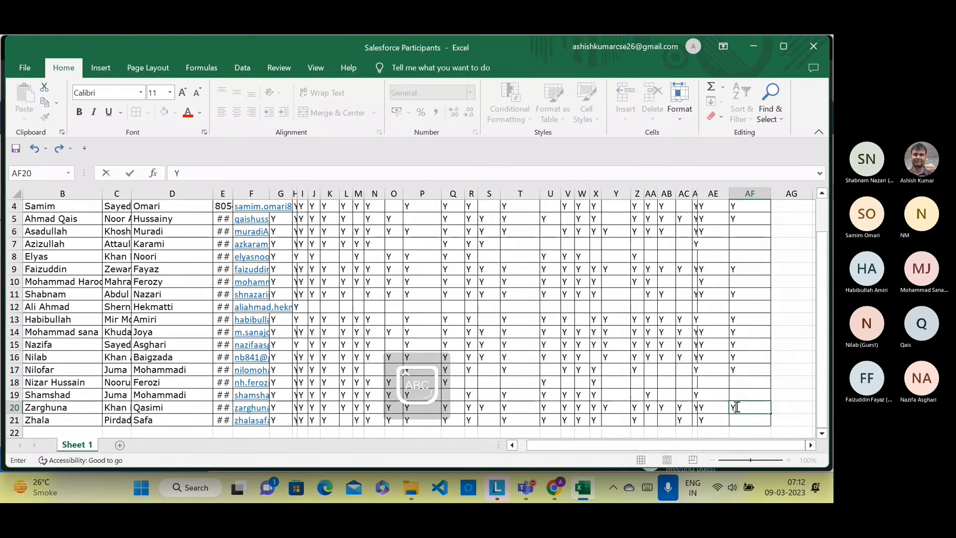
pyautogui.click(554, 488)
pyautogui.scroll(-2, 104, 398)
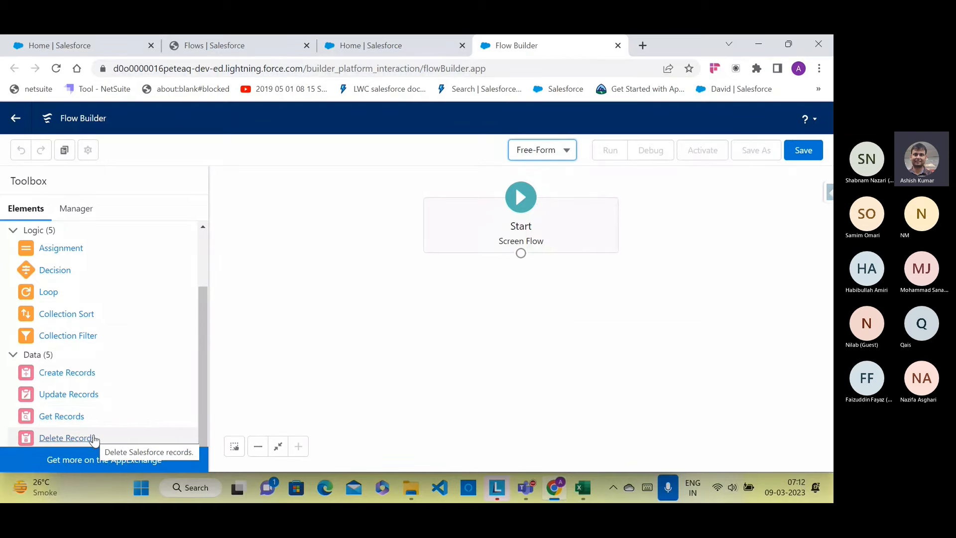
pyautogui.click(75, 208)
pyautogui.click(60, 269)
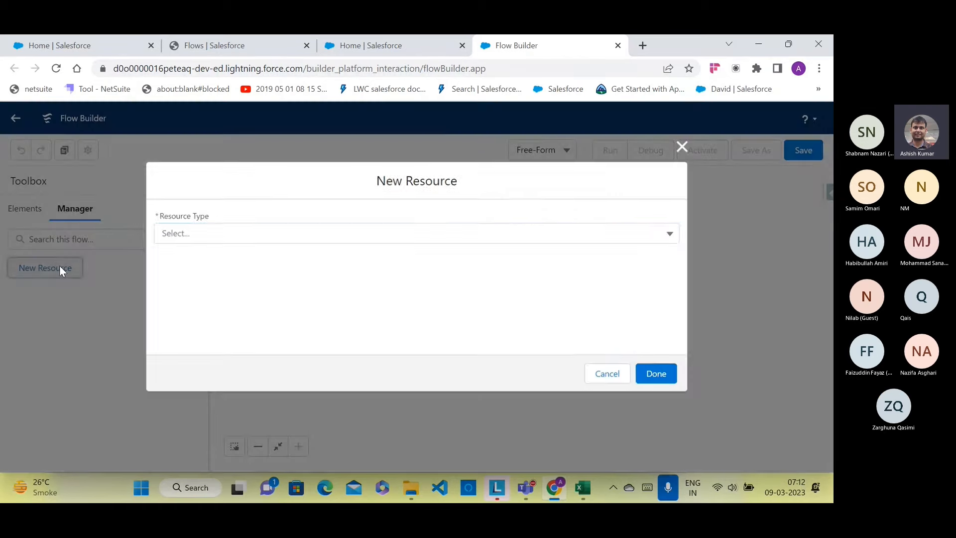
pyautogui.click(516, 239)
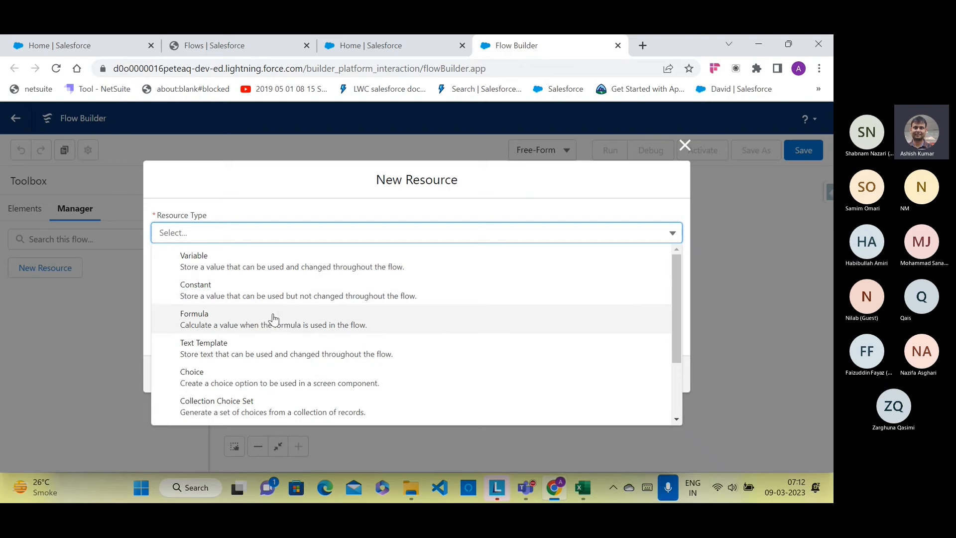
pyautogui.scroll(-2, 277, 320)
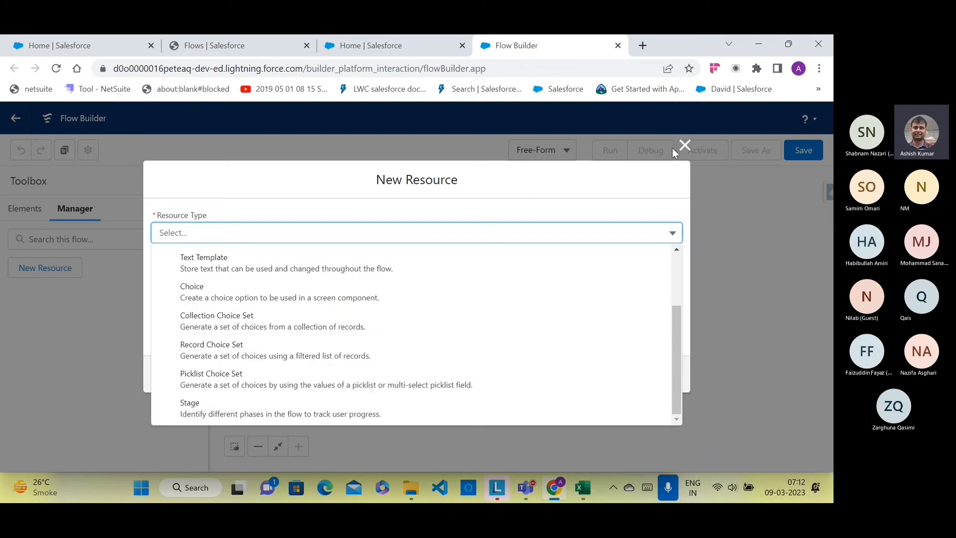
pyautogui.click(684, 145)
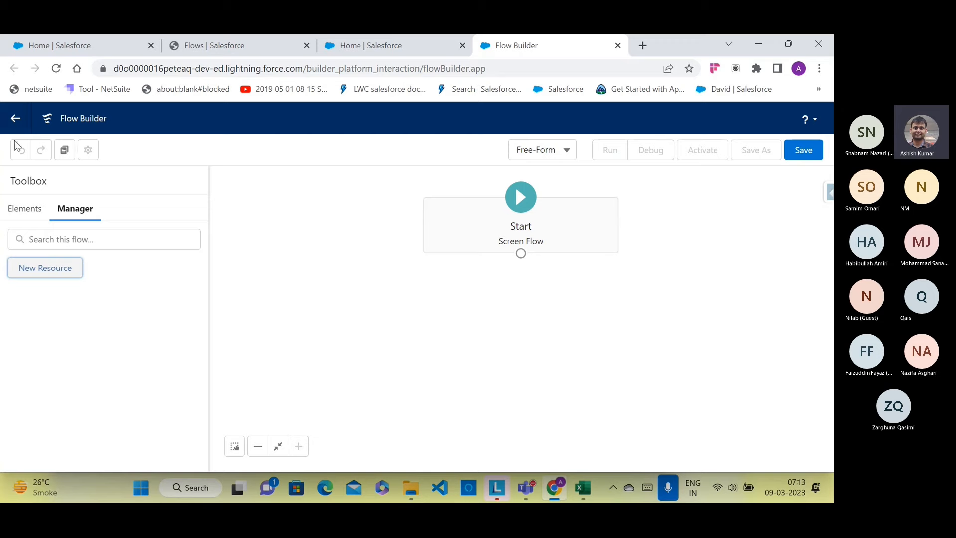
pyautogui.click(24, 208)
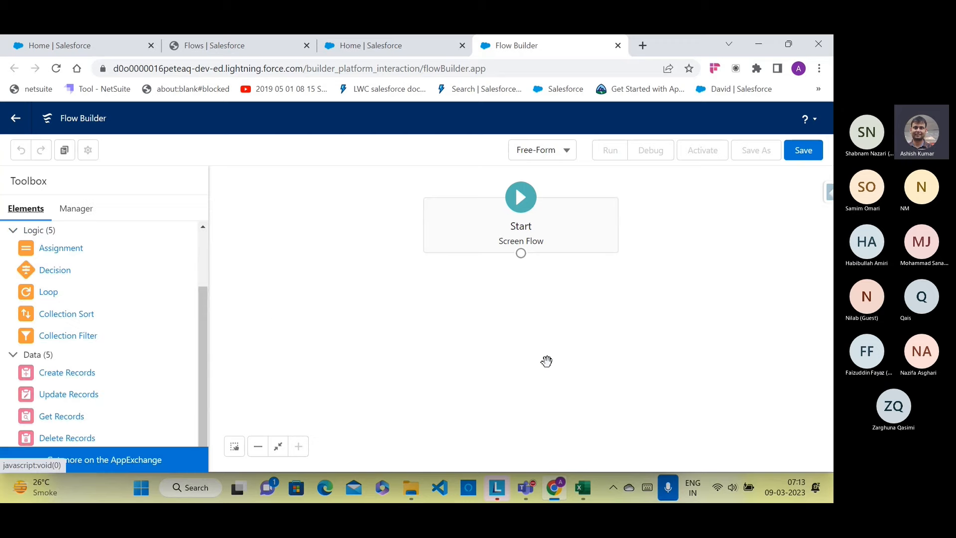
# Step: Drag a Screen element from the Toolbox onto the canvas to open a blank New Screen
pyautogui.scroll(2, 129, 321)
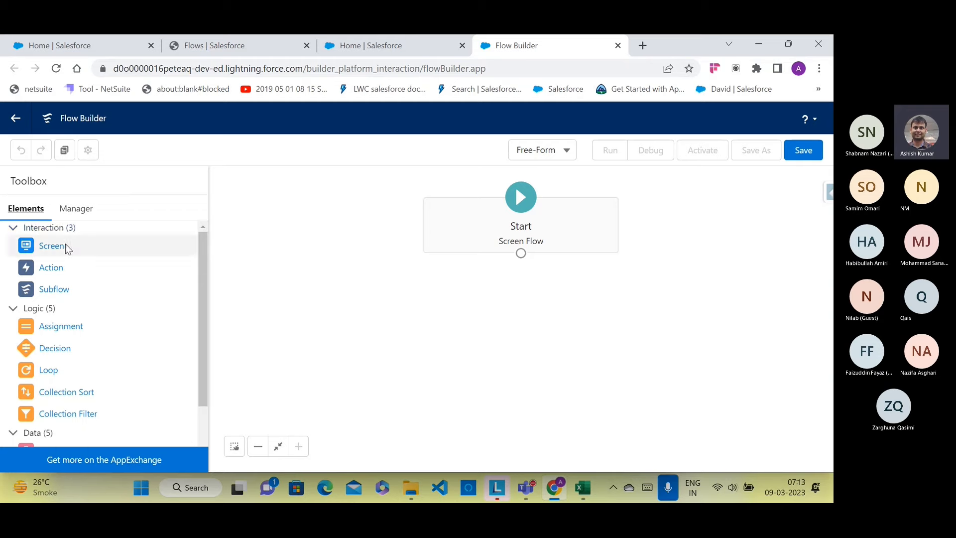
pyautogui.moveTo(64, 244); pyautogui.dragTo(271, 293)
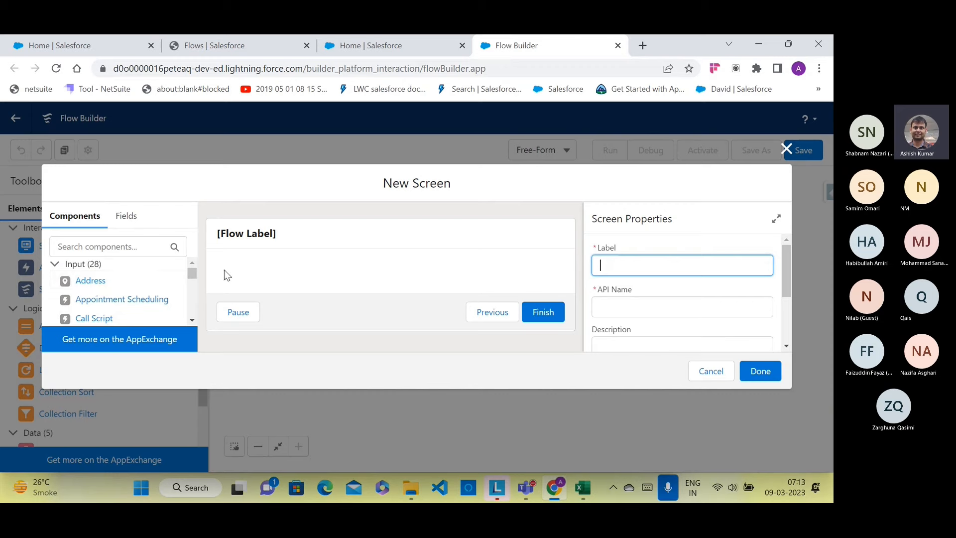
# Step: Hide the new screen's header by unchecking Show Header
pyautogui.scroll(-3, 103, 291)
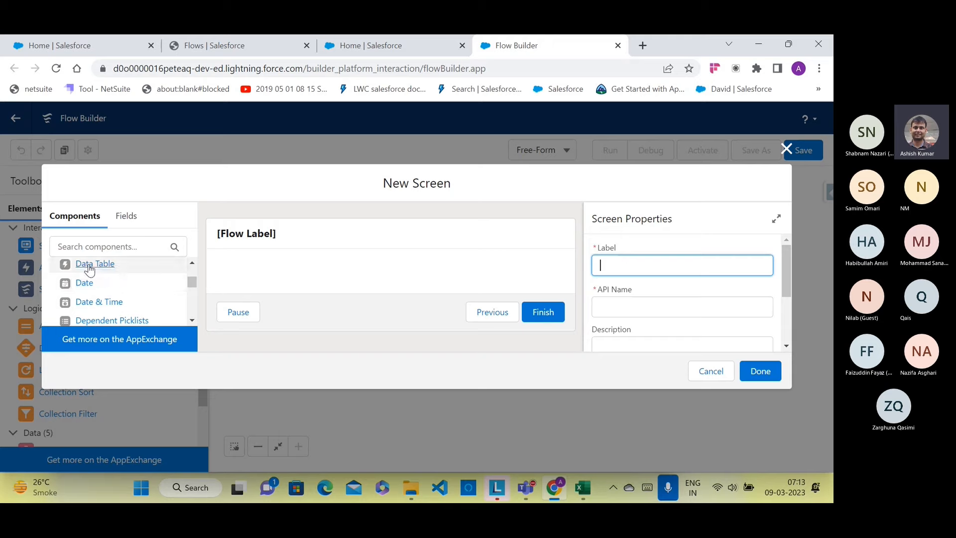
pyautogui.click(248, 242)
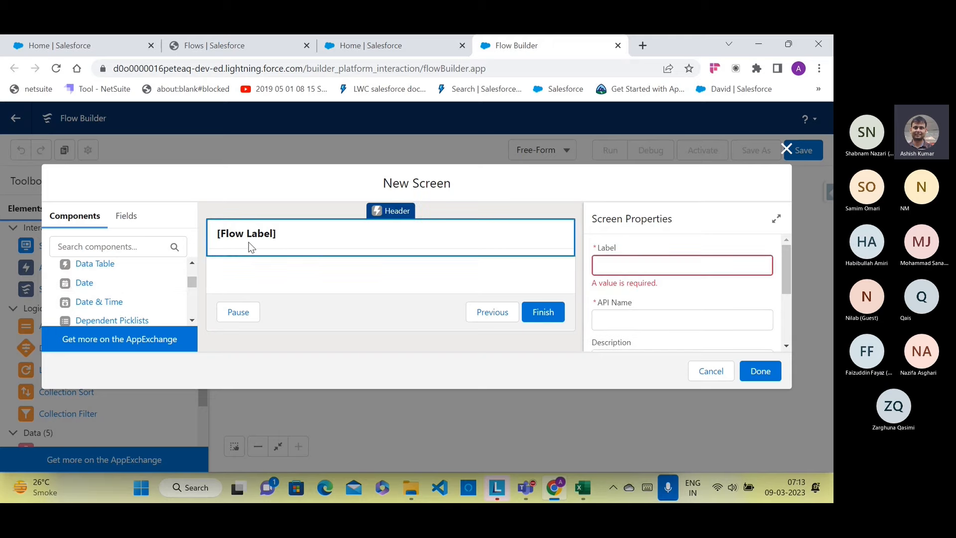
pyautogui.scroll(-3, 728, 269)
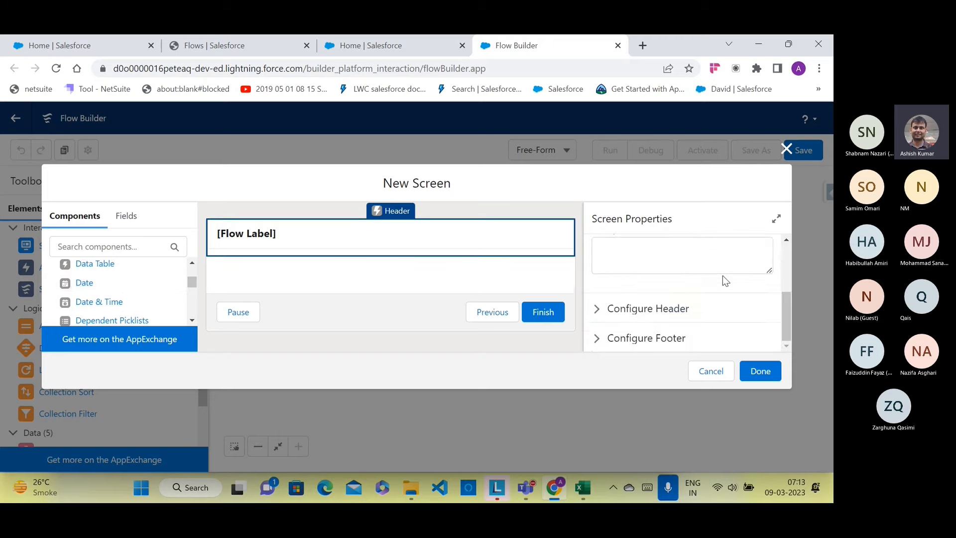
pyautogui.click(595, 311)
pyautogui.click(599, 331)
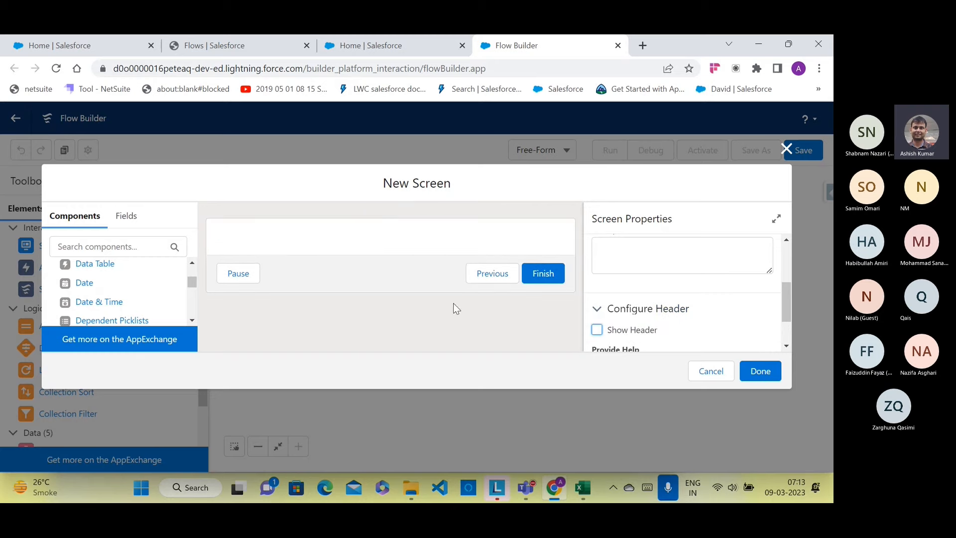
pyautogui.scroll(3, 752, 273)
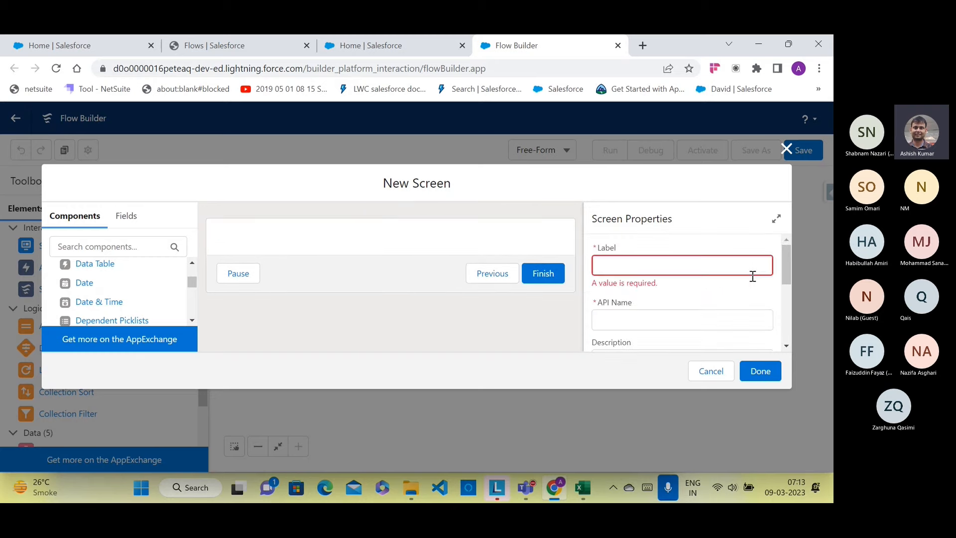
# Step: Label the screen 'Home', letting the API Name auto-fill to Home
pyautogui.click(712, 268)
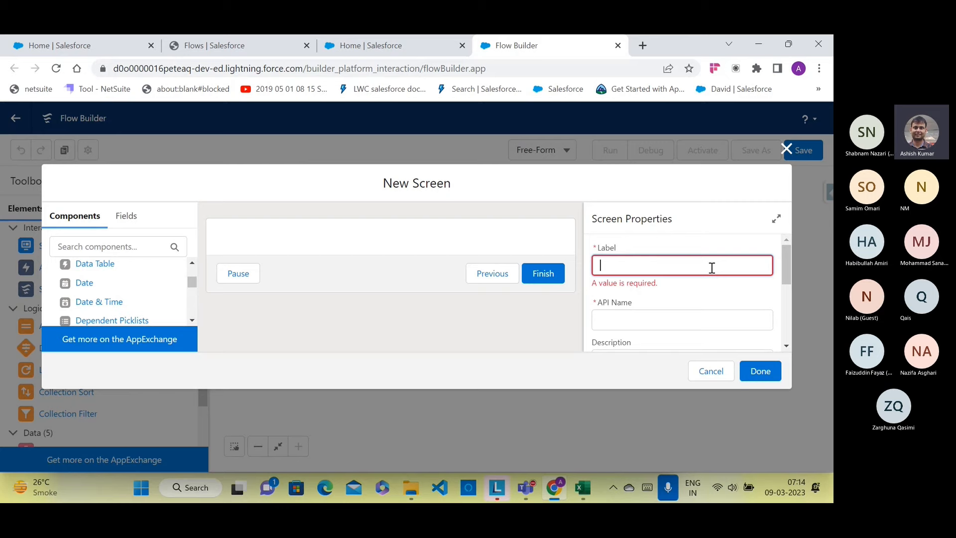
pyautogui.write('Home')
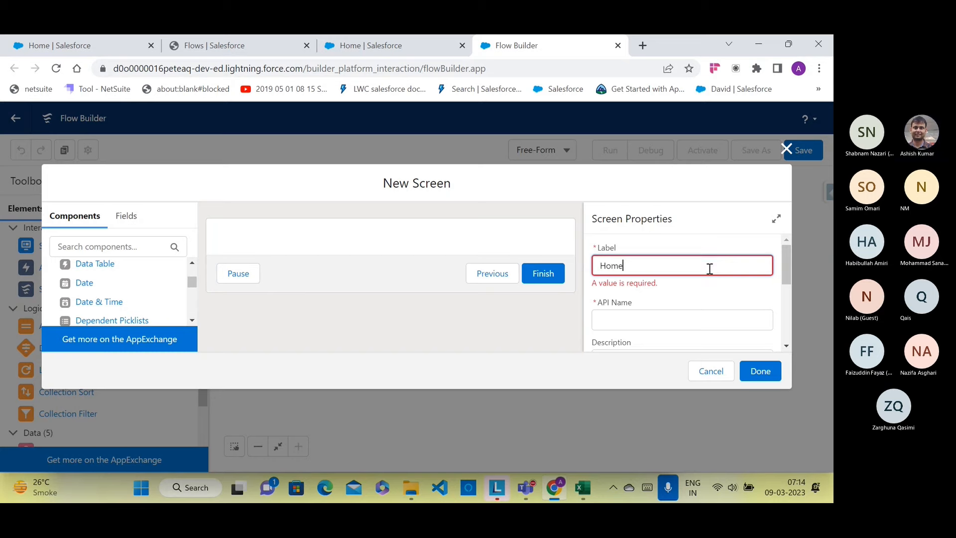
pyautogui.click(693, 326)
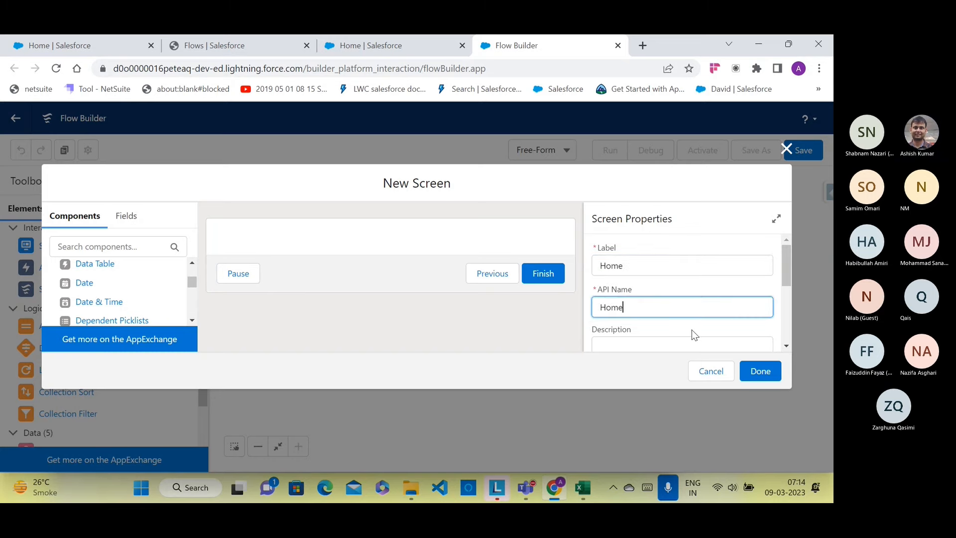
pyautogui.scroll(-3, 691, 331)
pyautogui.scroll(2, 690, 331)
pyautogui.scroll(-3, 687, 331)
pyautogui.scroll(3, 679, 324)
# Step: Enter 'Home Screen' as the screen's description
pyautogui.click(651, 330)
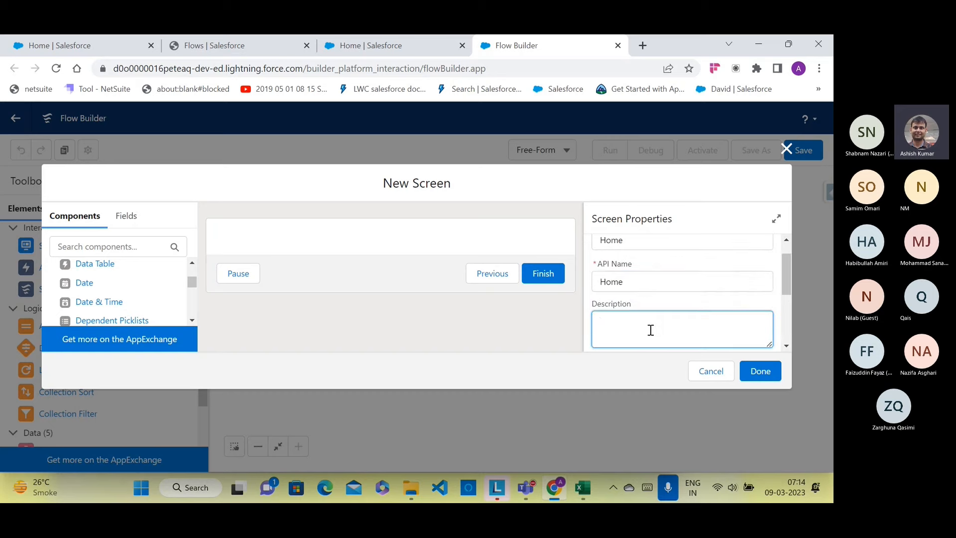
pyautogui.write('Home Screen')
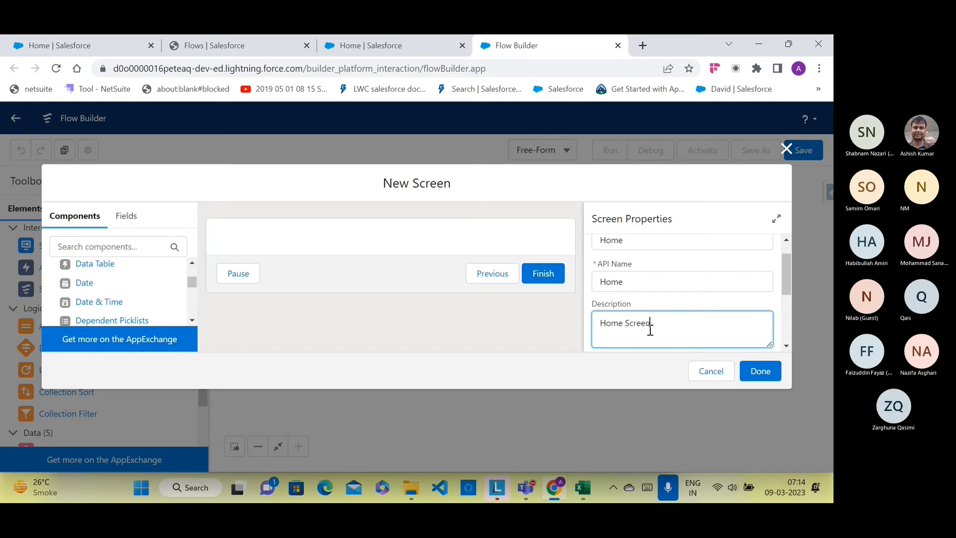
pyautogui.scroll(-5, 682, 326)
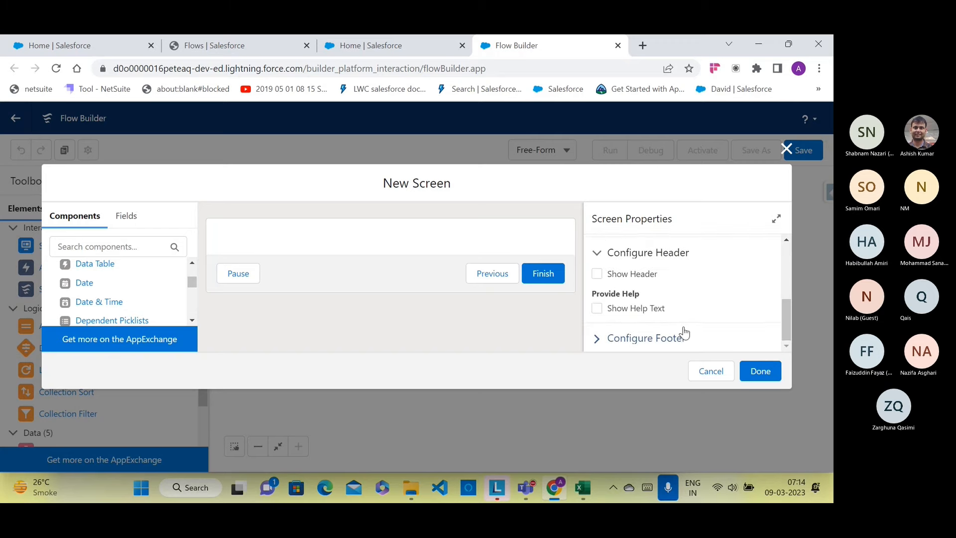
pyautogui.scroll(5, 646, 344)
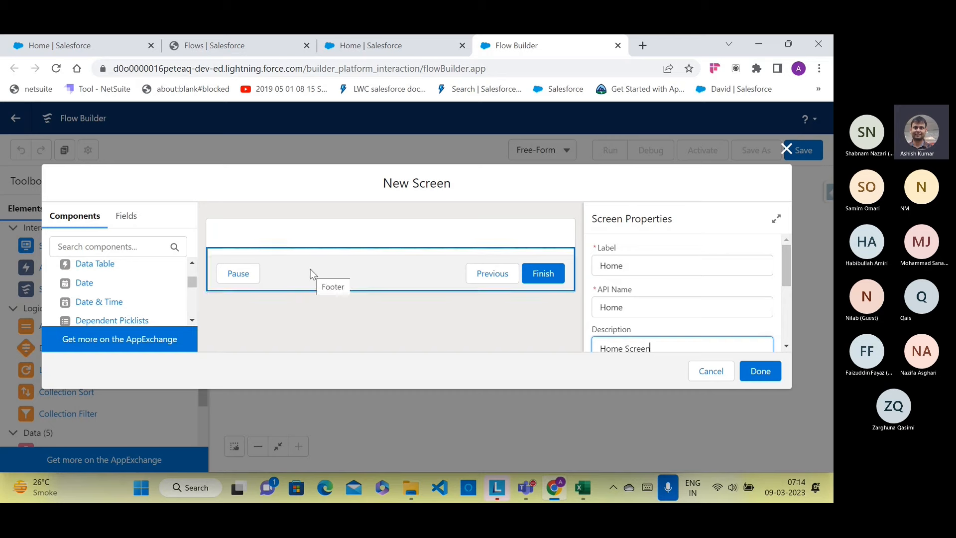
pyautogui.scroll(-5, 115, 273)
pyautogui.scroll(-3, 114, 275)
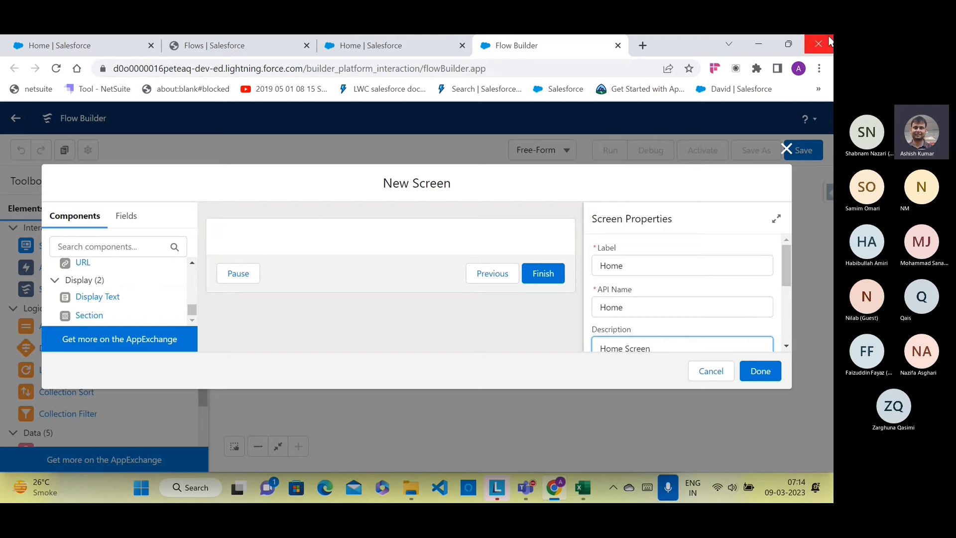
# Step: Add a Display Text named Welcome reading 'Welcome to Apollo Feedback system'
pyautogui.moveTo(128, 298); pyautogui.dragTo(250, 237)
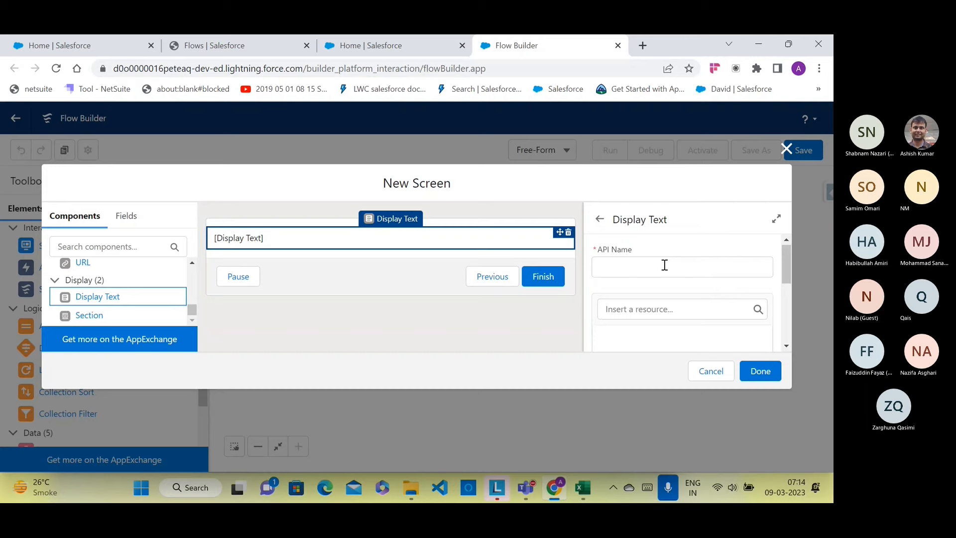
pyautogui.click(630, 267)
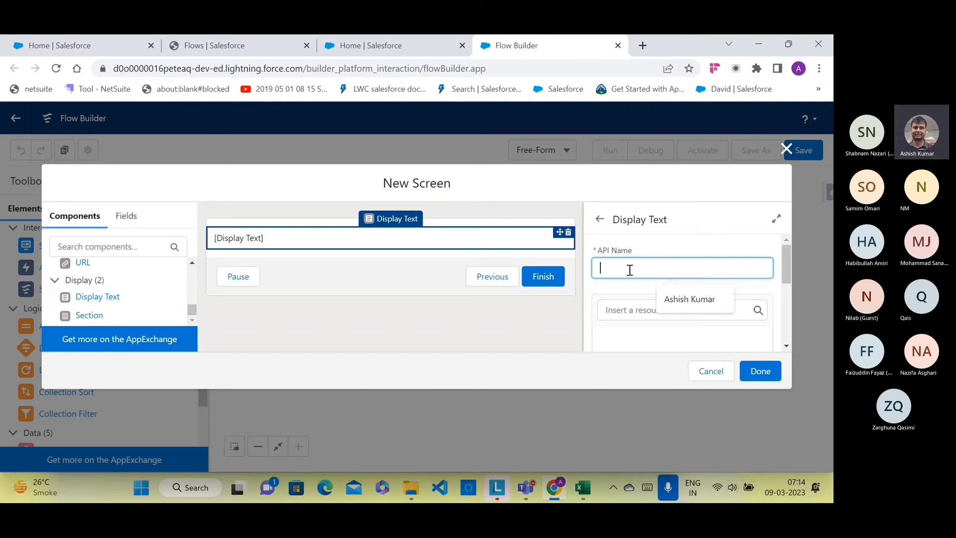
pyautogui.write('W')
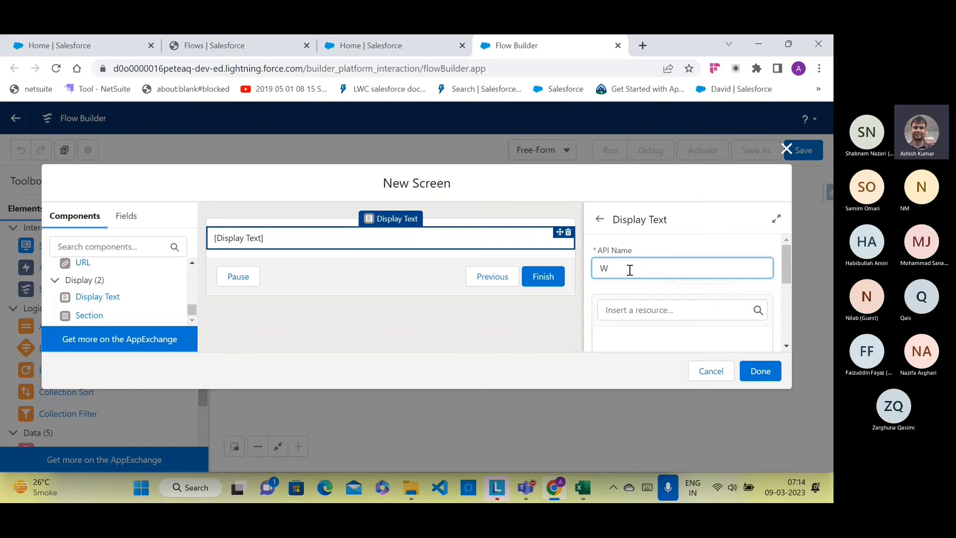
pyautogui.write('elcome')
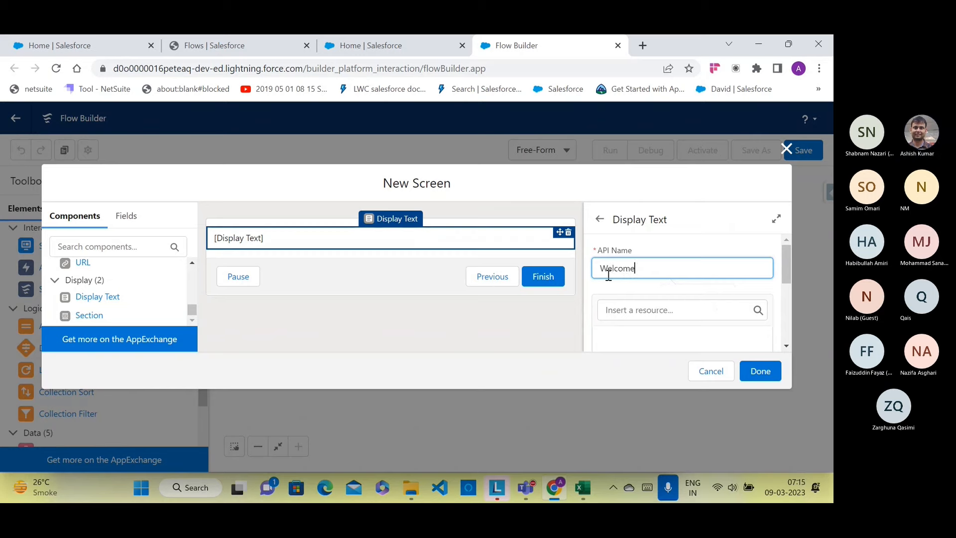
pyautogui.scroll(-2, 607, 275)
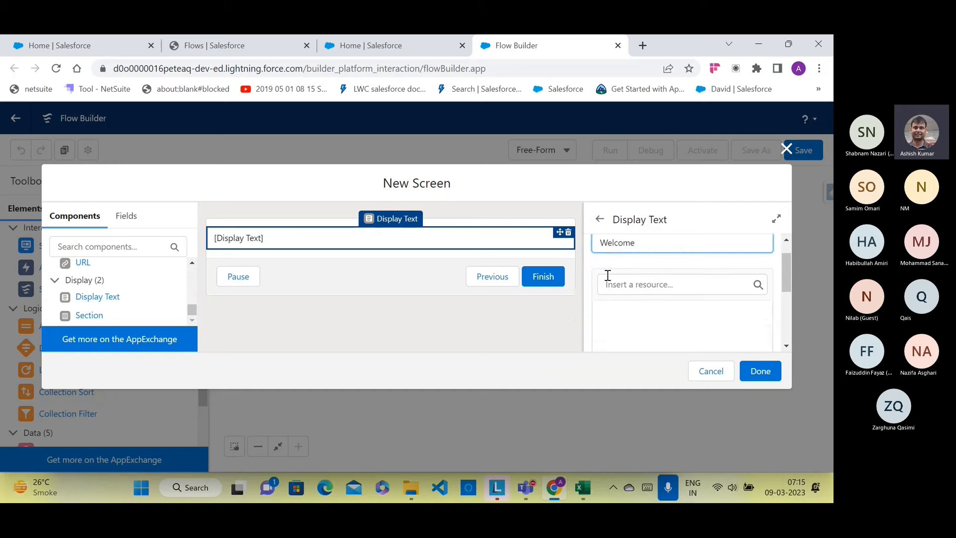
pyautogui.click(613, 283)
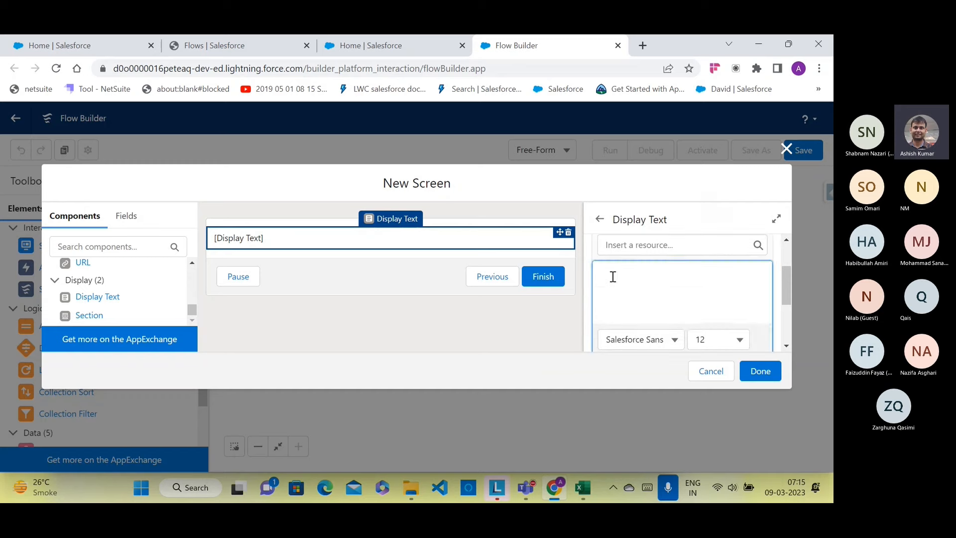
pyautogui.write('Welcome to Apollo ')
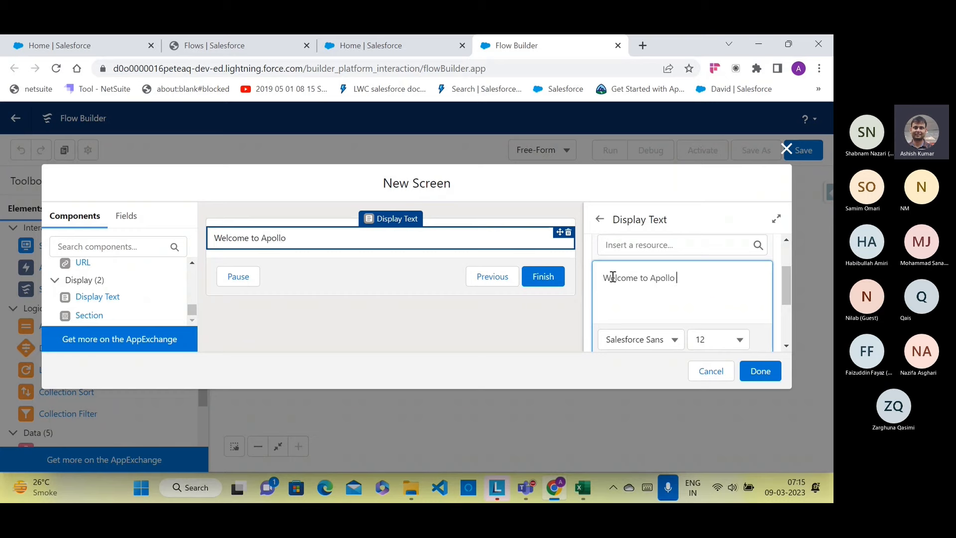
pyautogui.write('Feedback system')
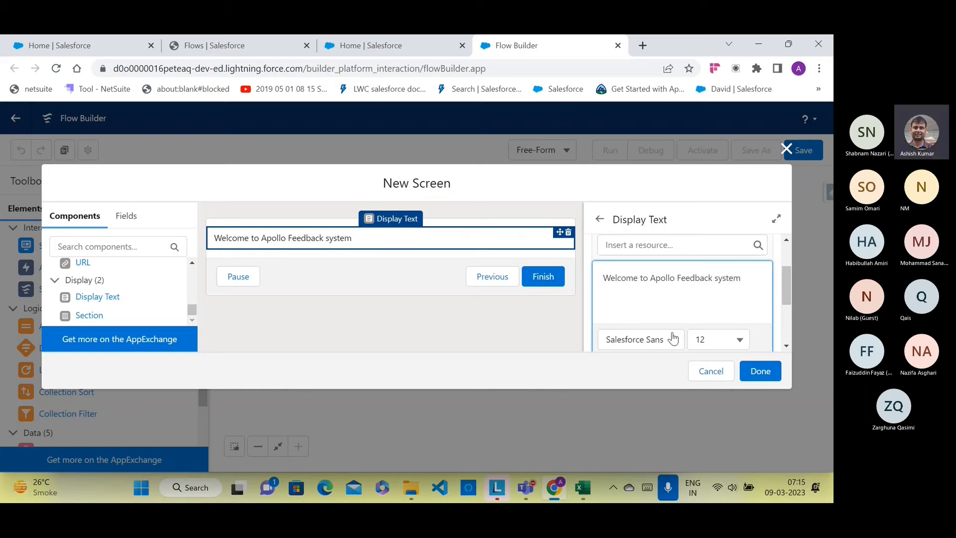
# Step: Set the welcome sentence to font size 18 and indent it twice
pyautogui.click(723, 340)
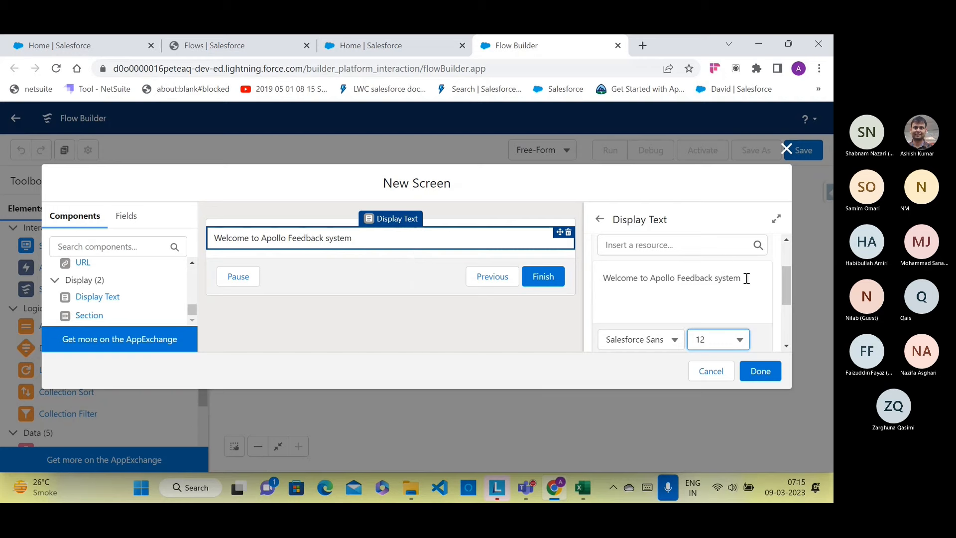
pyautogui.moveTo(747, 278); pyautogui.dragTo(603, 278)
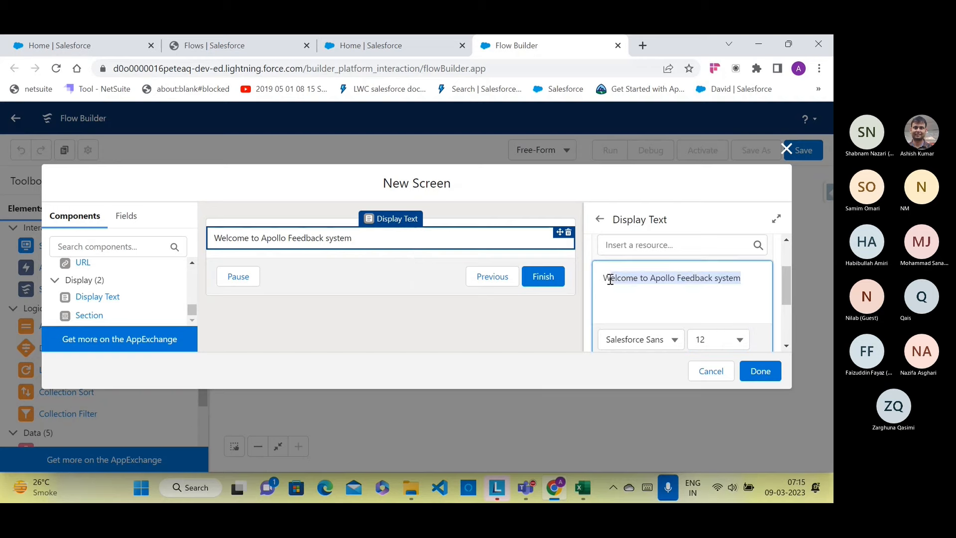
pyautogui.click(716, 342)
pyautogui.scroll(-2, 718, 299)
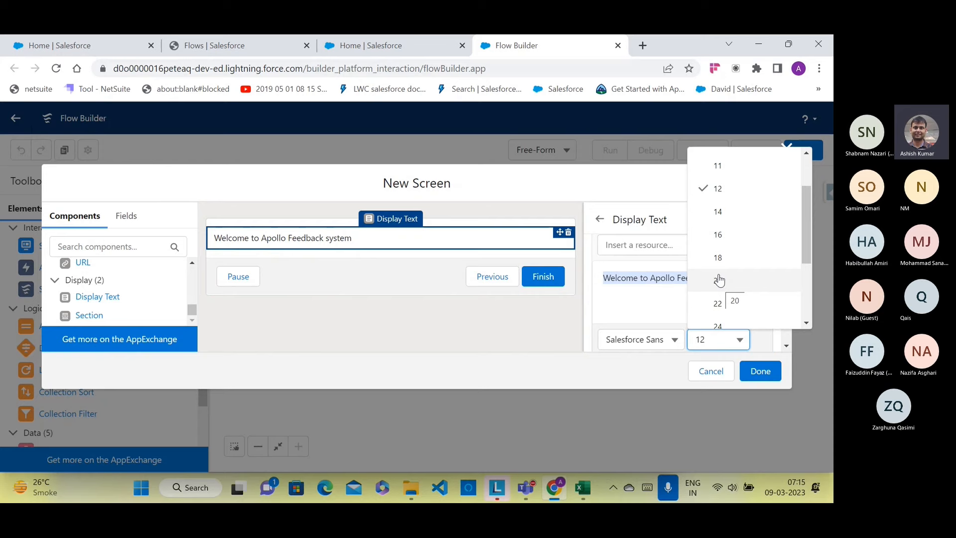
pyautogui.click(717, 258)
pyautogui.scroll(-2, 701, 304)
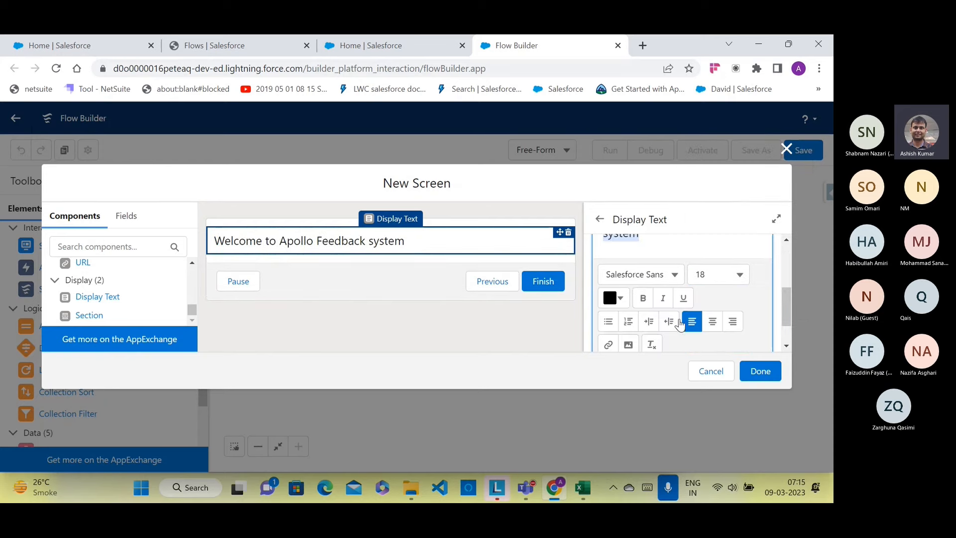
pyautogui.click(650, 322)
pyautogui.click(651, 323)
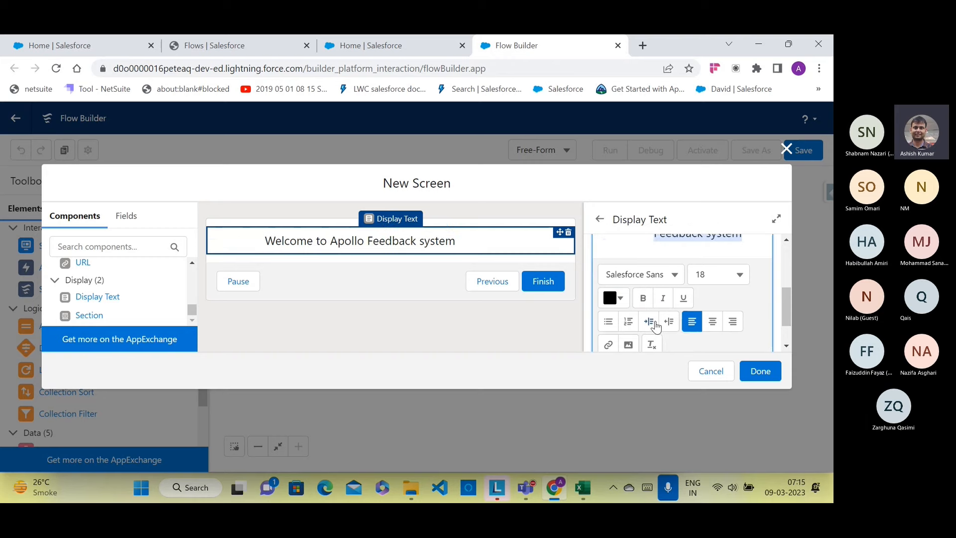
# Step: Colour the welcome text dark green and cancel the image insert
pyautogui.click(622, 300)
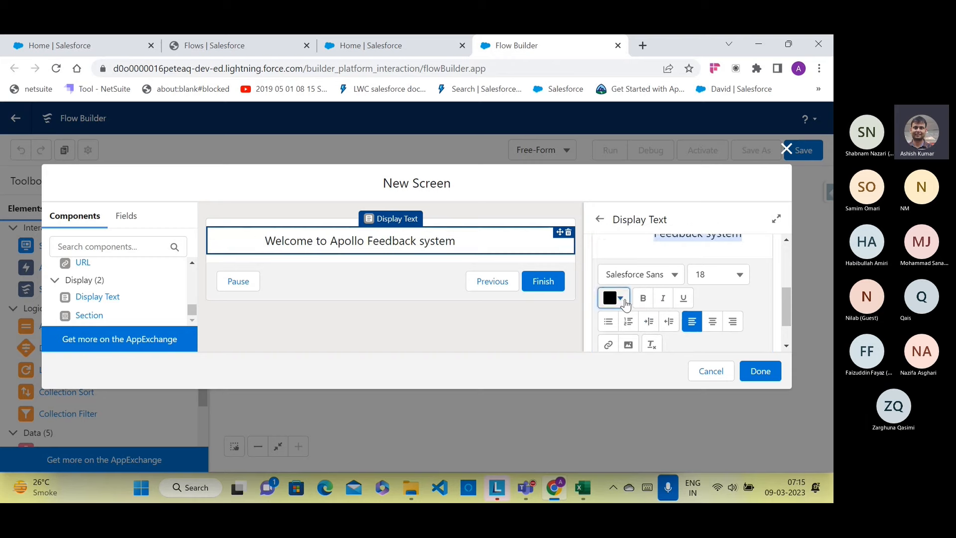
pyautogui.click(695, 144)
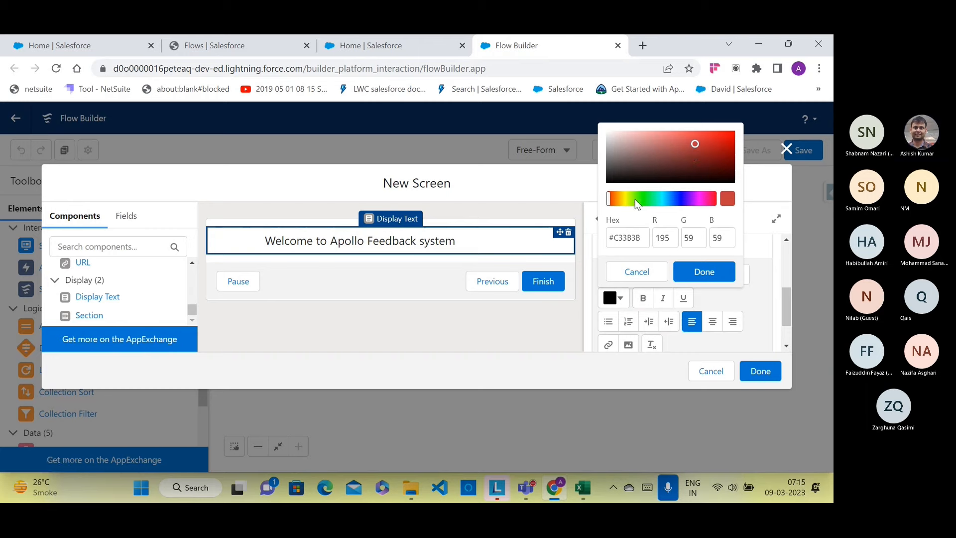
pyautogui.click(651, 199)
pyautogui.click(701, 153)
pyautogui.moveTo(702, 158); pyautogui.dragTo(731, 179)
pyautogui.click(718, 274)
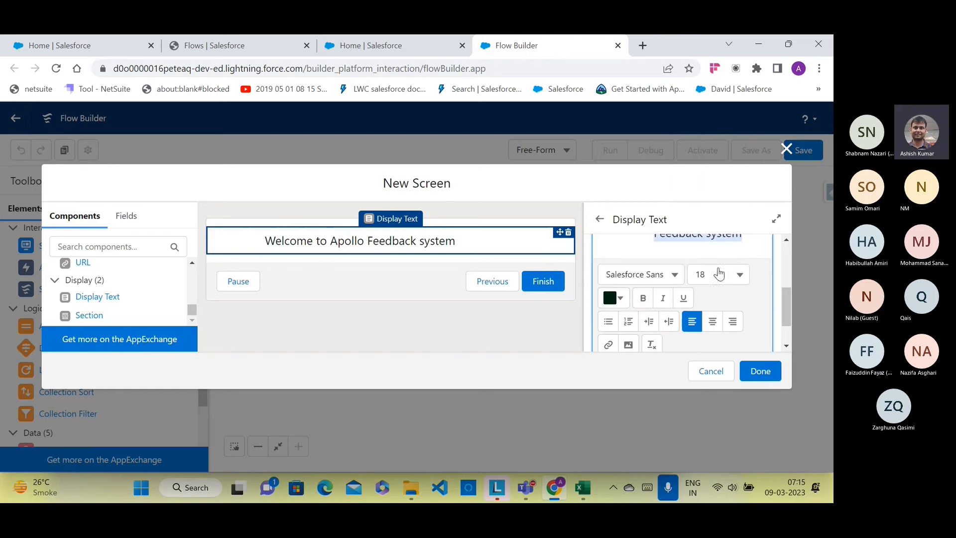
pyautogui.scroll(-1, 713, 291)
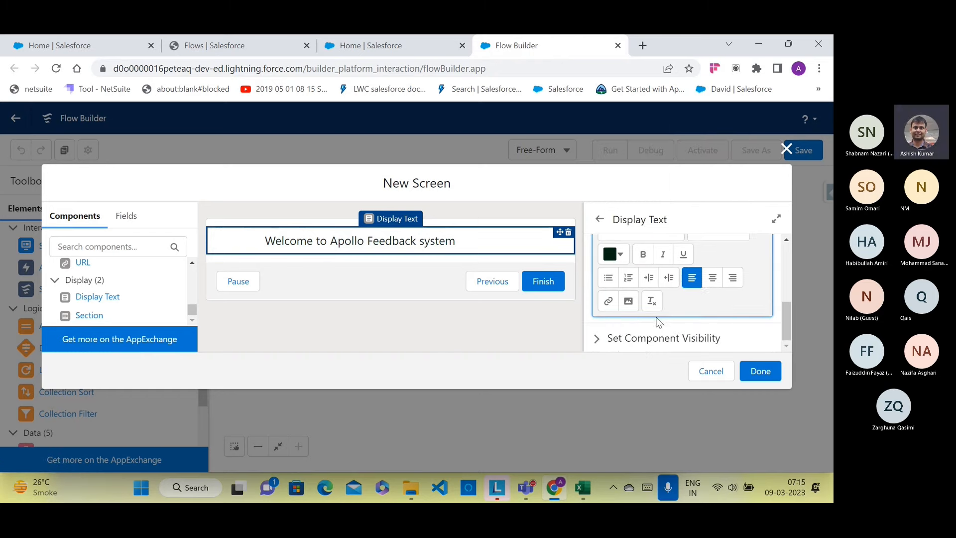
pyautogui.click(628, 302)
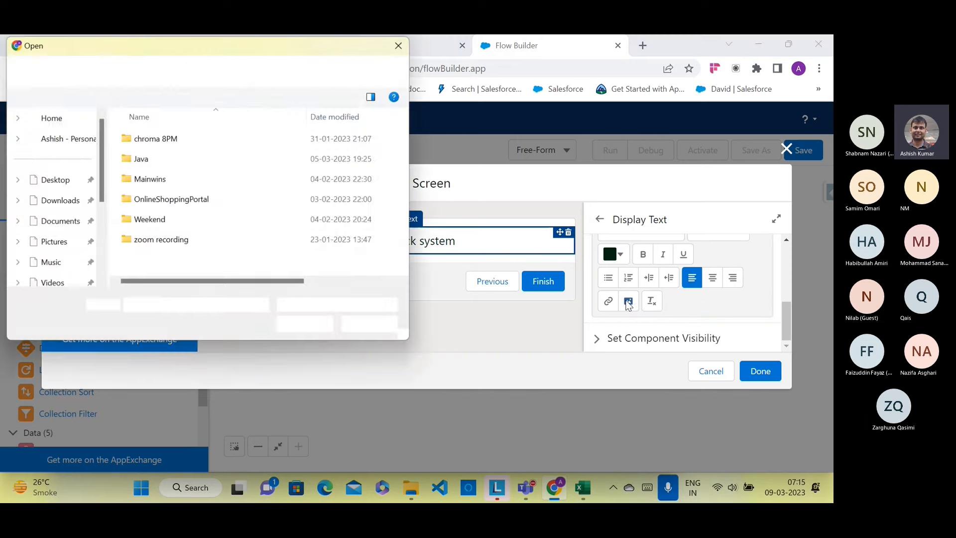
pyautogui.click(372, 326)
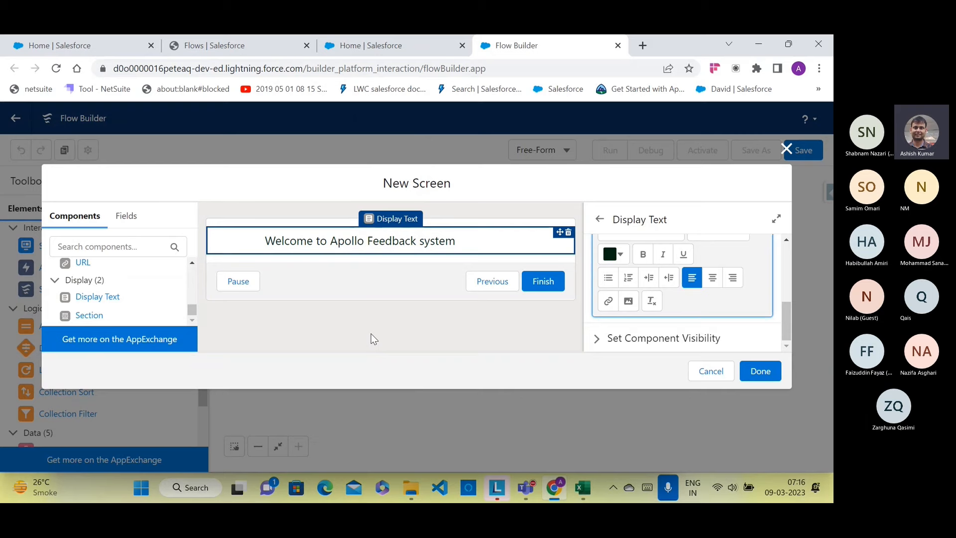
# Step: Save the Home screen, connect Start to it, and drag in a second Screen element
pyautogui.click(757, 371)
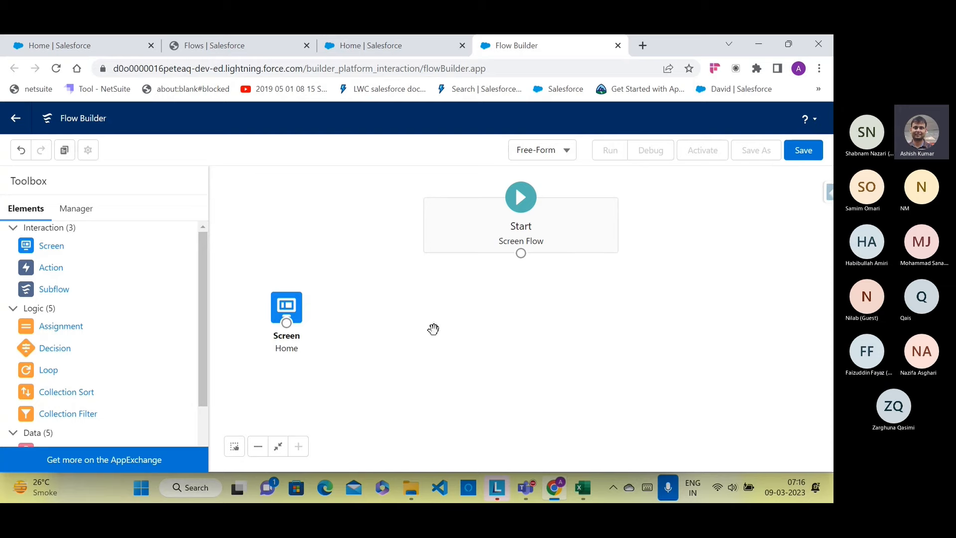
pyautogui.moveTo(521, 253); pyautogui.dragTo(301, 328)
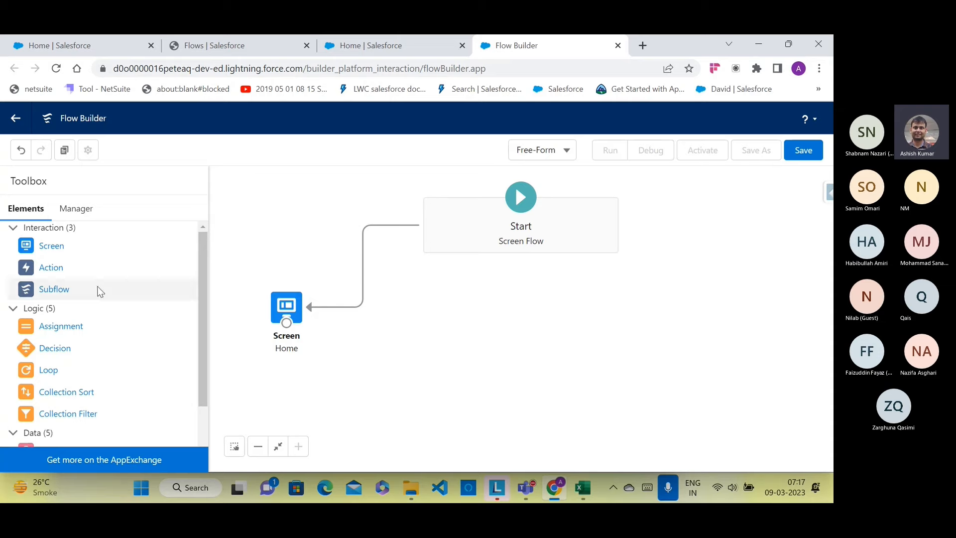
pyautogui.moveTo(64, 249); pyautogui.dragTo(330, 368)
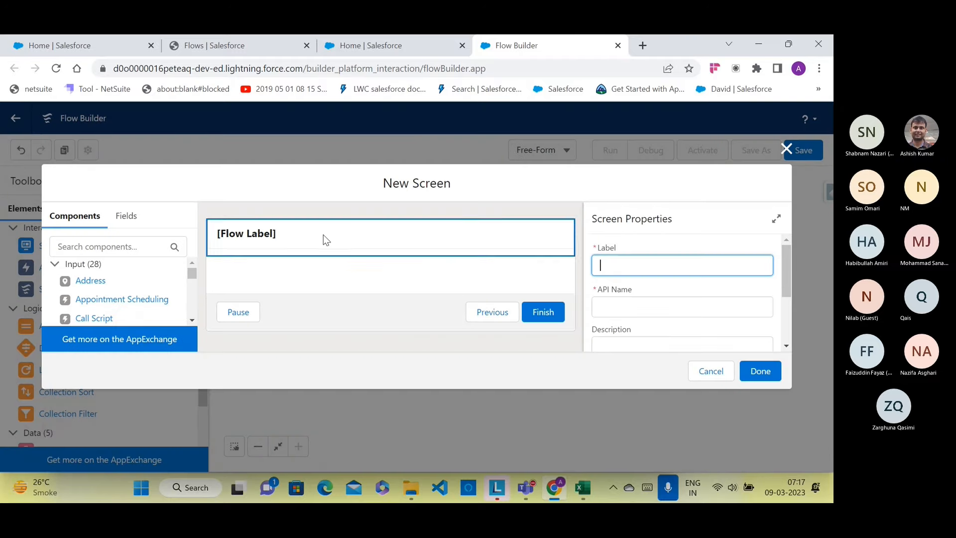
# Step: Hide the header and label the screen 'Patient Information' (API Name Patient_Information)
pyautogui.scroll(-3, 603, 311)
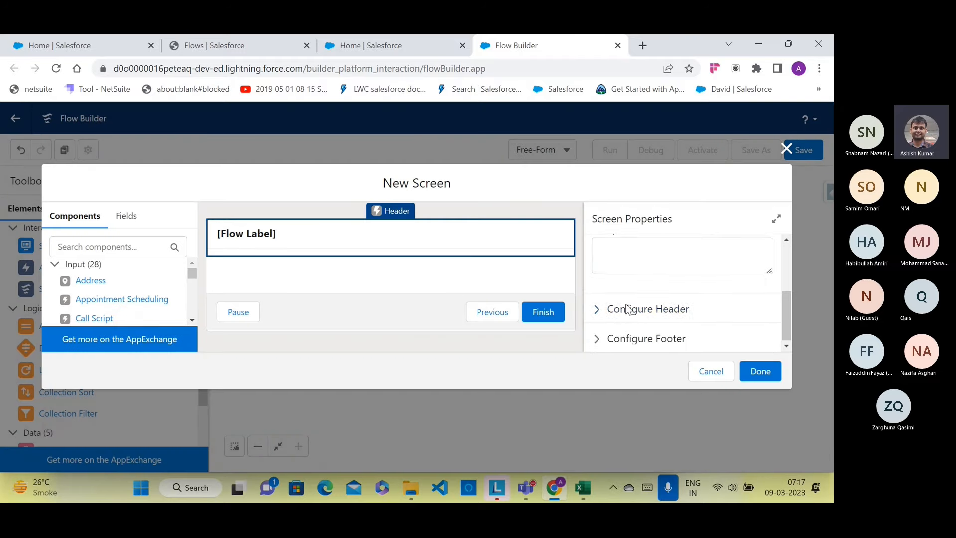
pyautogui.click(598, 309)
pyautogui.click(597, 330)
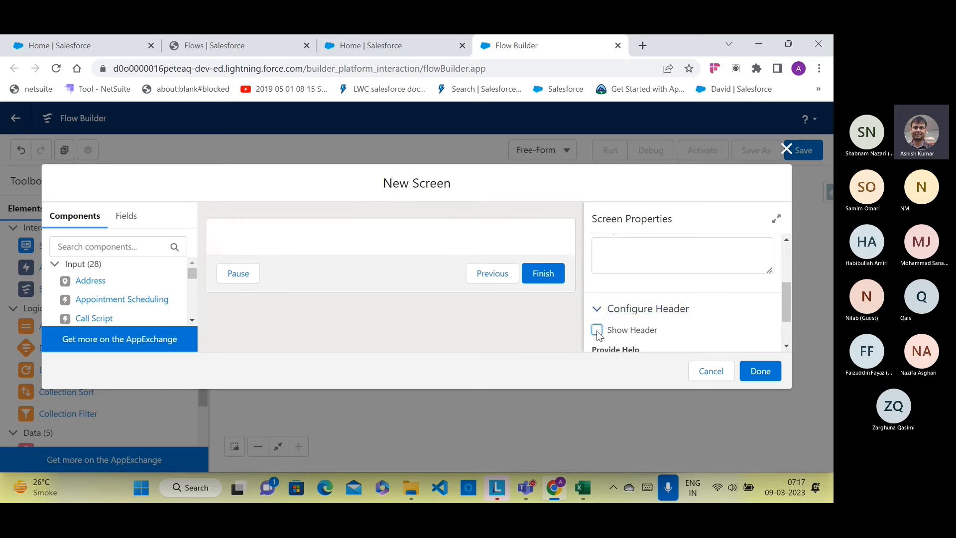
pyautogui.scroll(3, 702, 322)
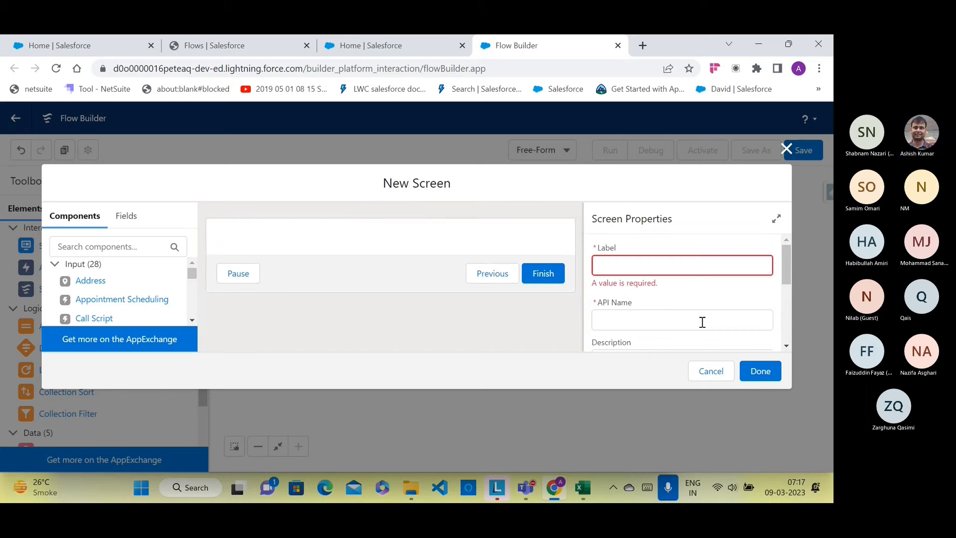
pyautogui.click(652, 266)
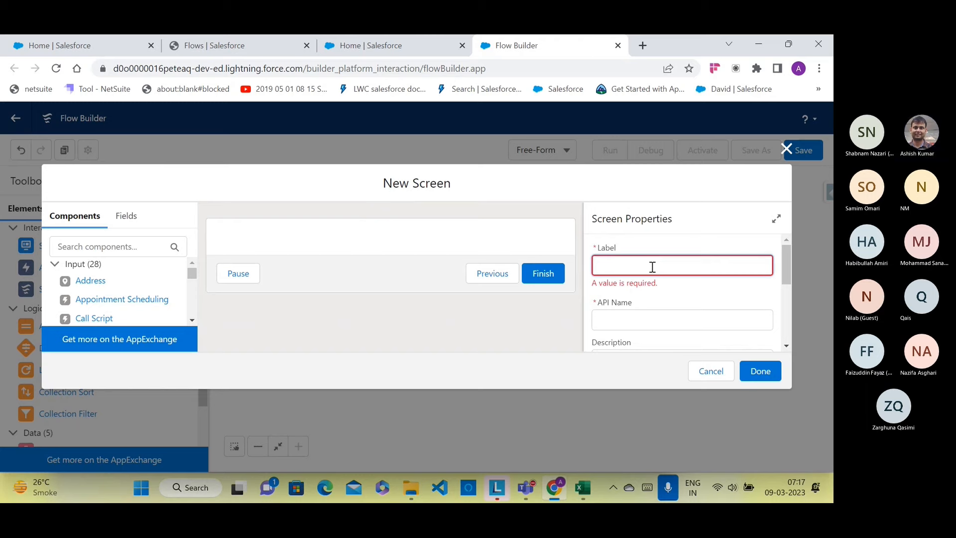
pyautogui.write('Patien')
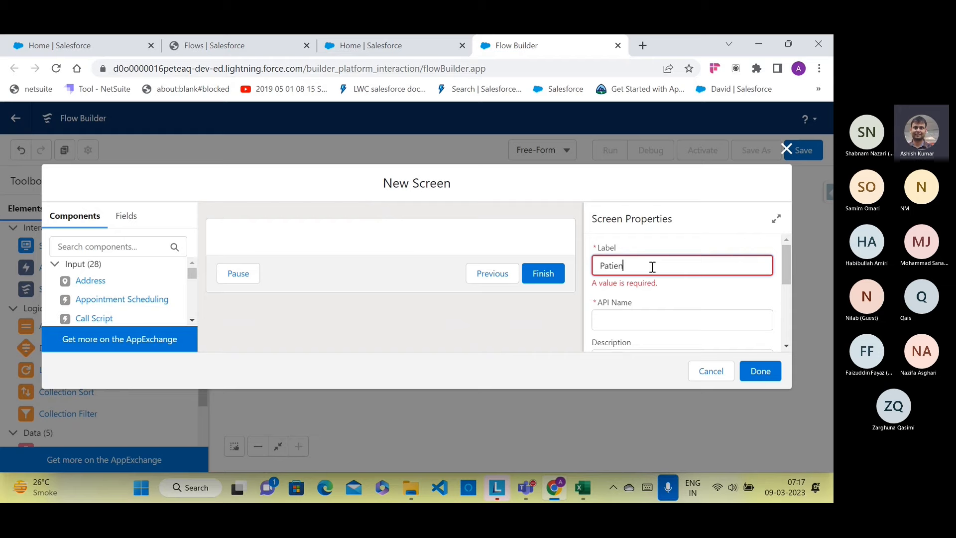
pyautogui.write('t Informat')
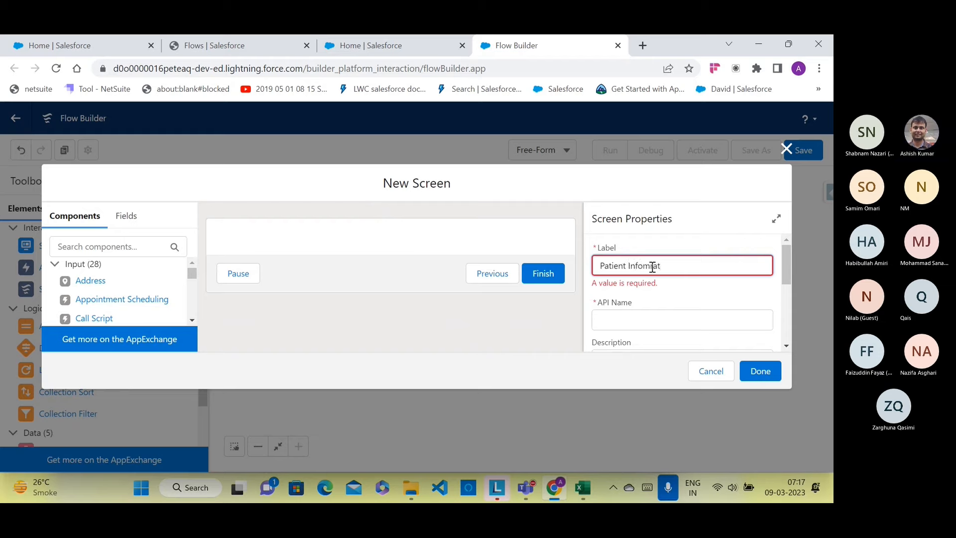
pyautogui.press('BackSpace')
pyautogui.press('BackSpace')
pyautogui.write('rmation')
pyautogui.click(662, 323)
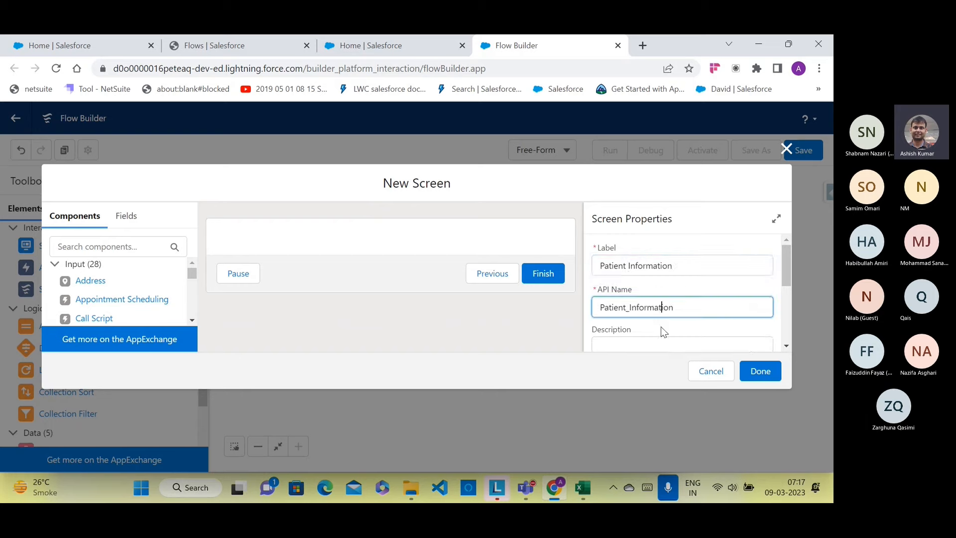
# Step: Describe the screen as 'Screen to capyure patients basic information'
pyautogui.scroll(-2, 662, 328)
pyautogui.scroll(1, 662, 329)
pyautogui.click(649, 295)
pyautogui.write('Screen ')
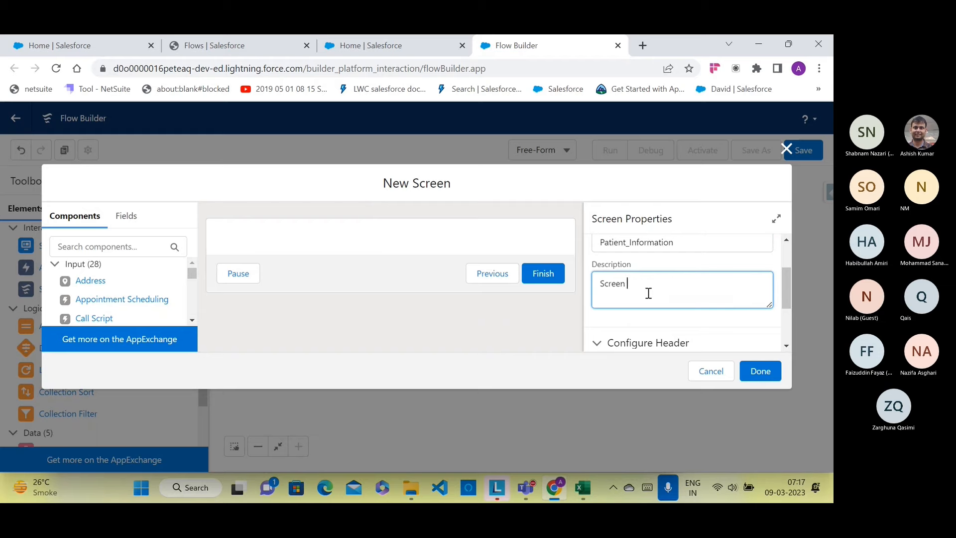
pyautogui.write('to capyure pa')
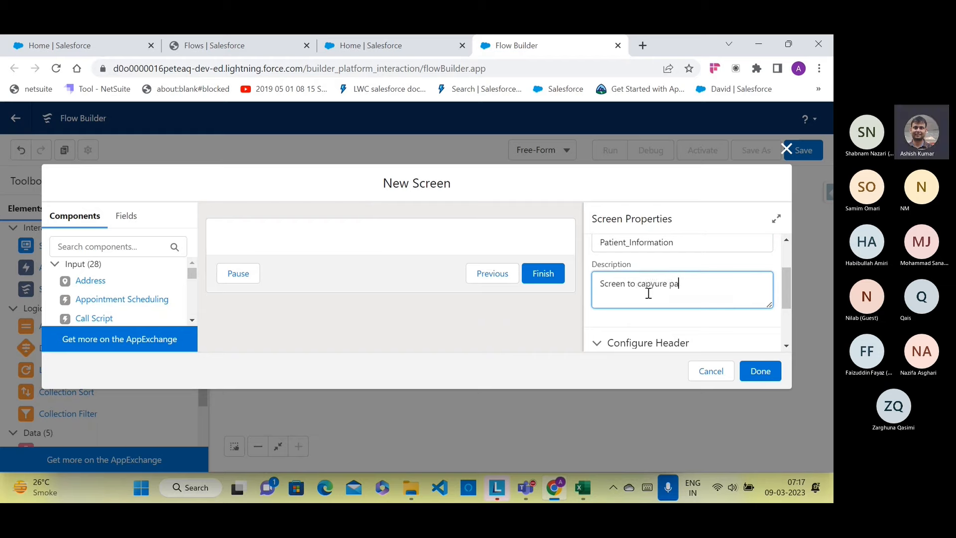
pyautogui.write('tients b')
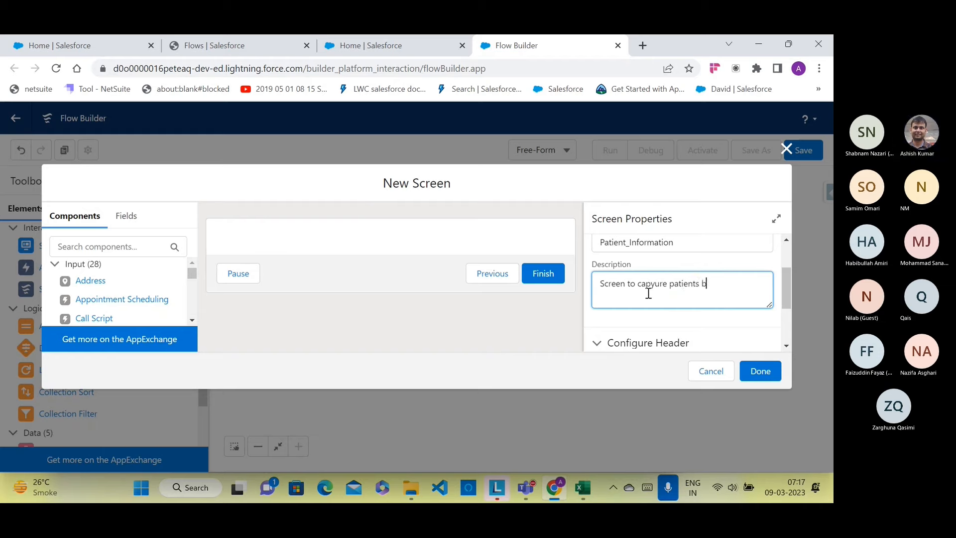
pyautogui.write('asic information')
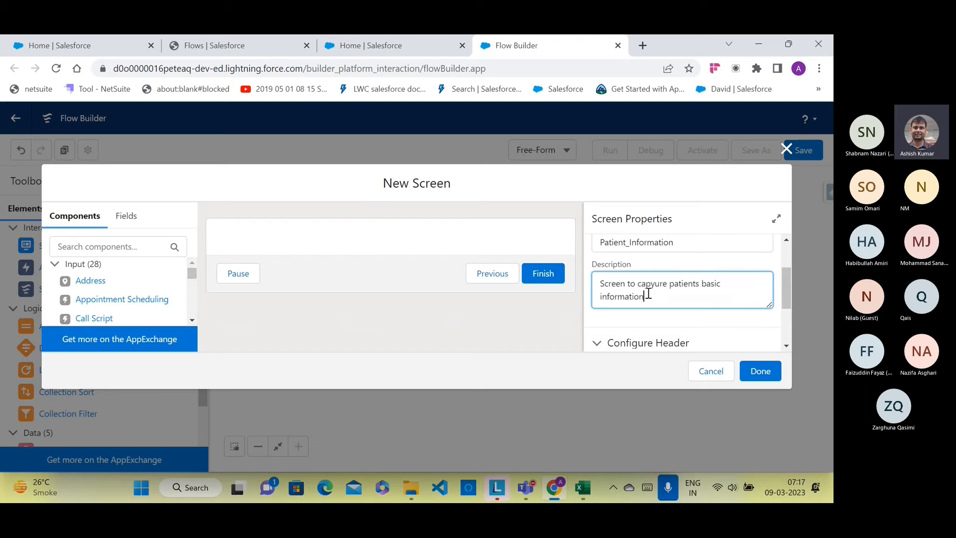
pyautogui.click(271, 233)
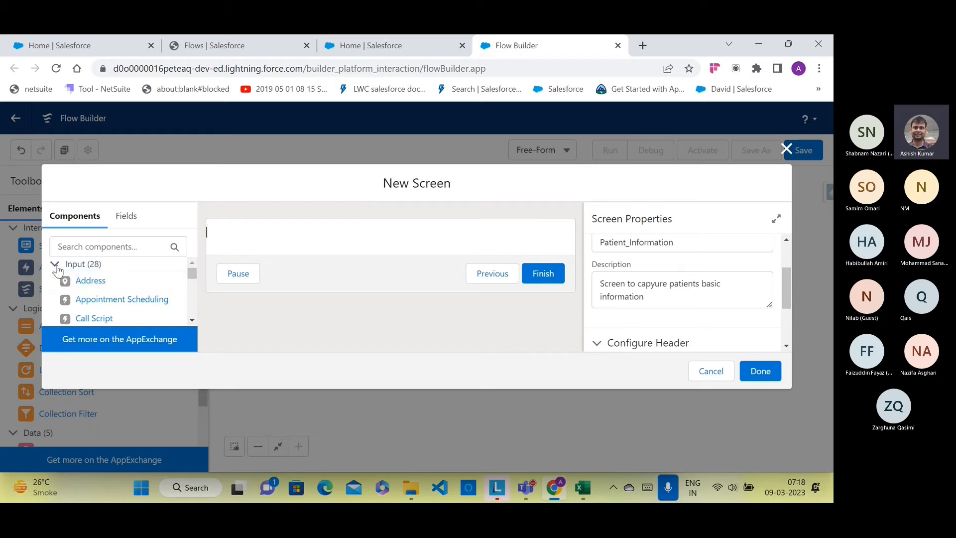
# Step: Place a Display Text component on the screen and set its API Name to Q1
pyautogui.click(56, 265)
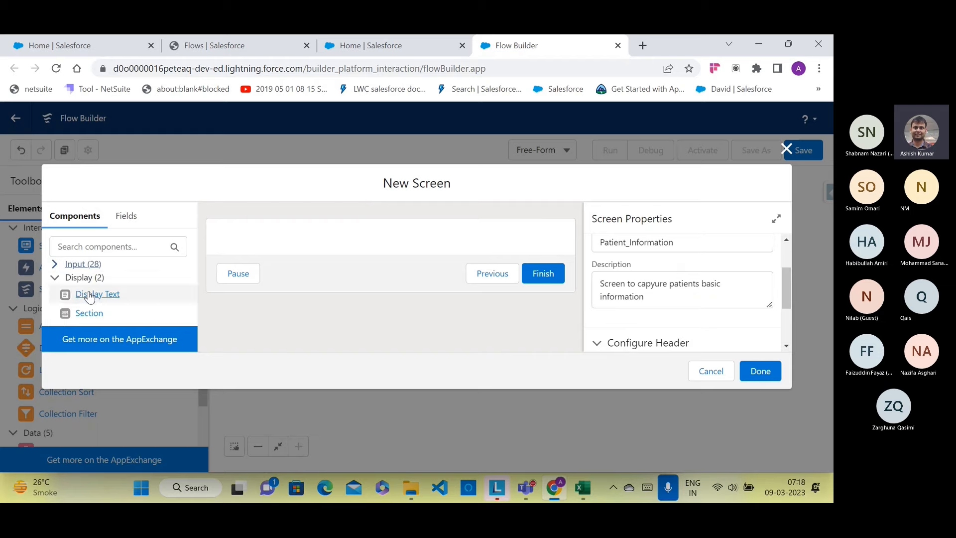
pyautogui.moveTo(89, 294); pyautogui.dragTo(234, 237)
pyautogui.click(599, 271)
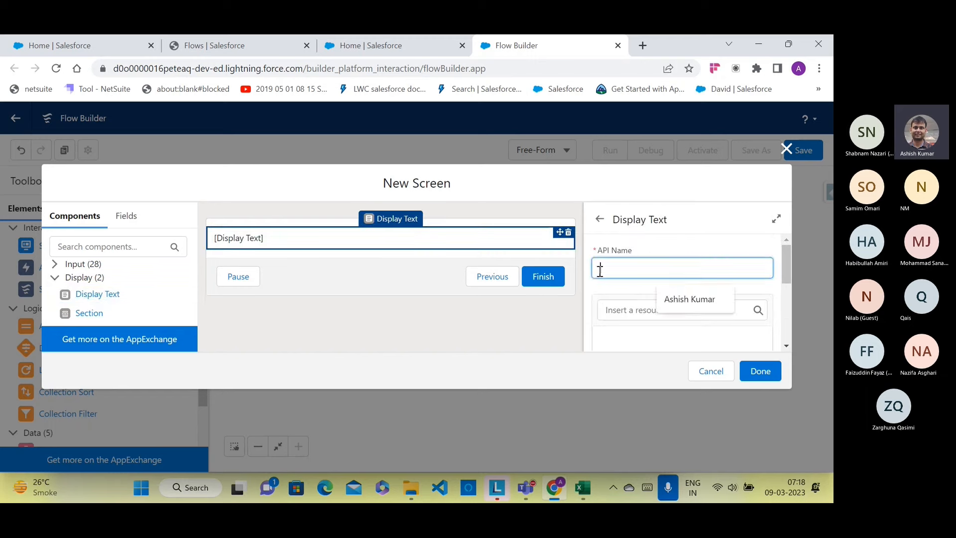
pyautogui.write('Q1')
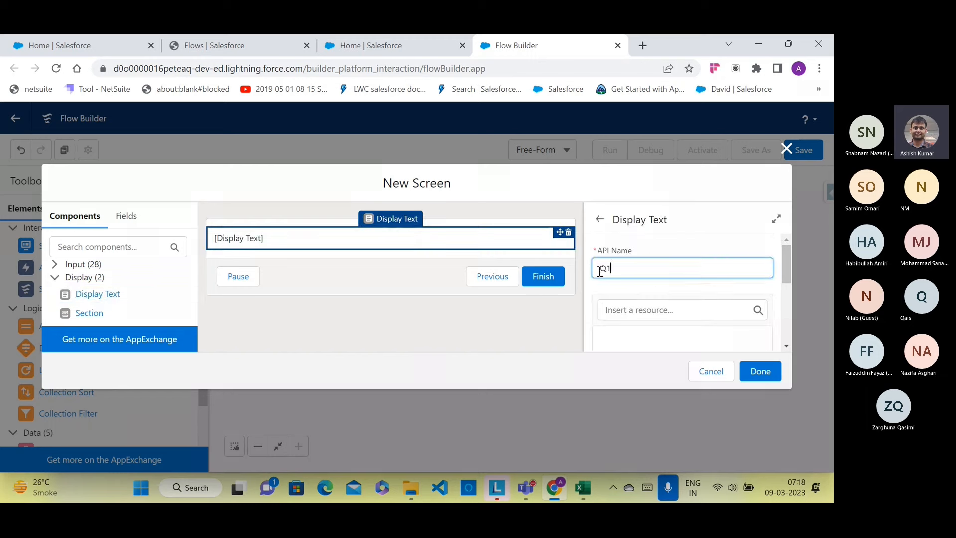
pyautogui.scroll(-1, 622, 308)
# Step: Apply a bulleted list to the Q1 text, then remove the empty bullet
pyautogui.click(612, 278)
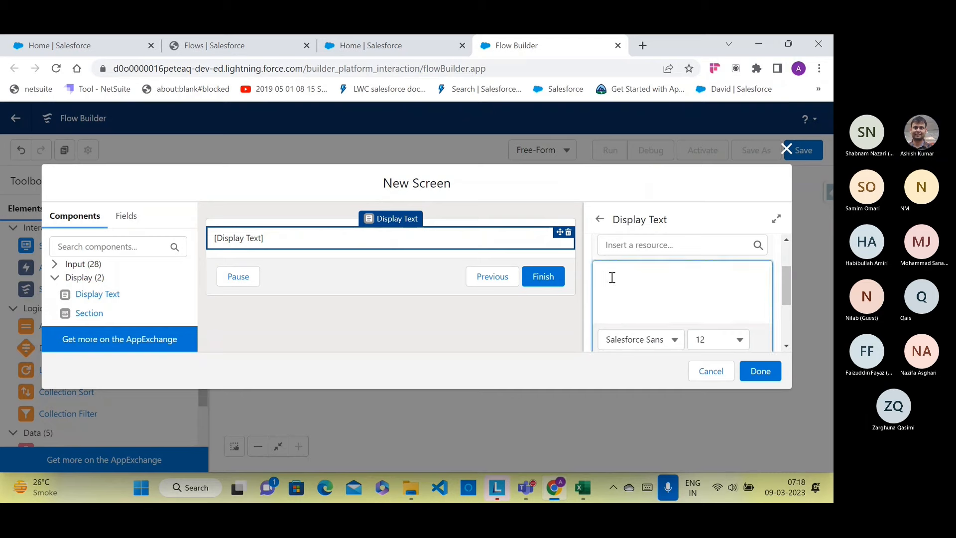
pyautogui.scroll(-2, 612, 278)
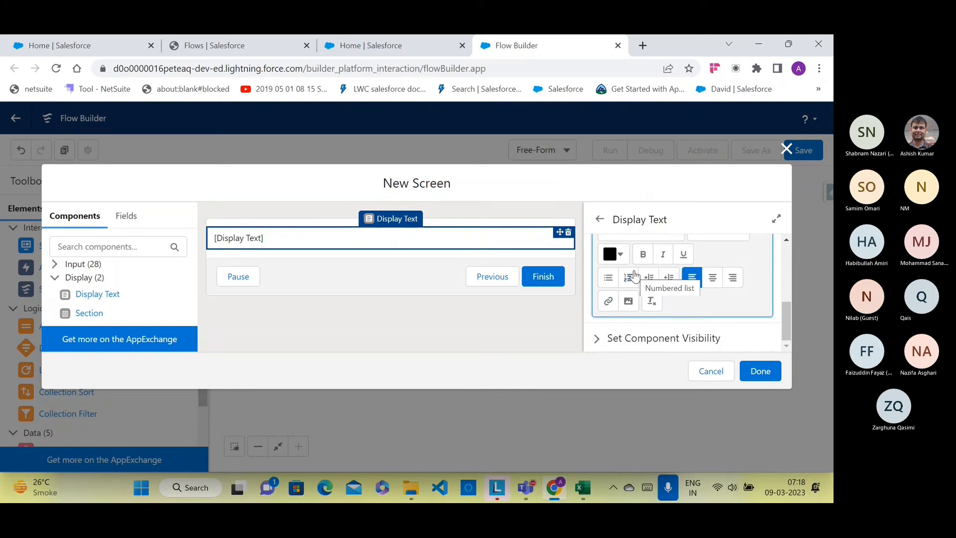
pyautogui.click(612, 285)
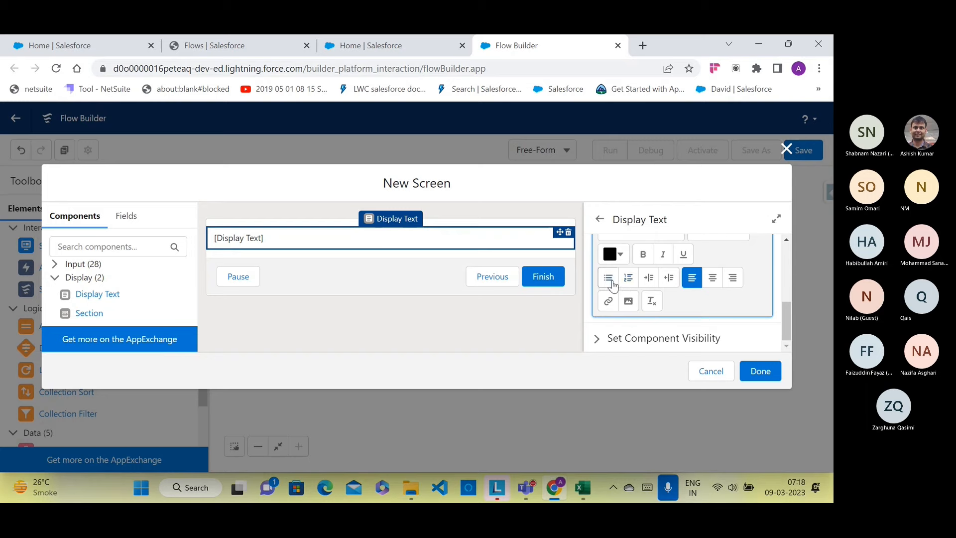
pyautogui.scroll(2, 612, 285)
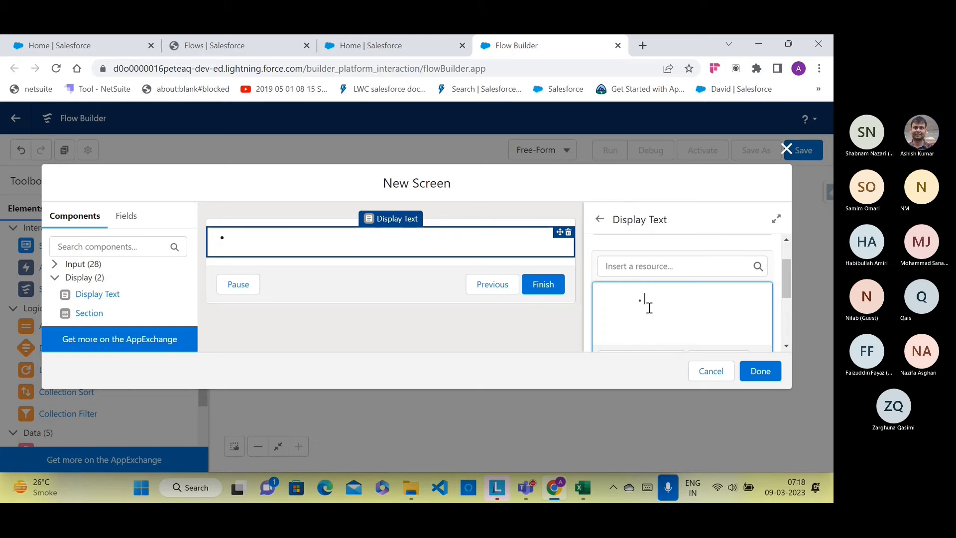
pyautogui.scroll(-2, 651, 306)
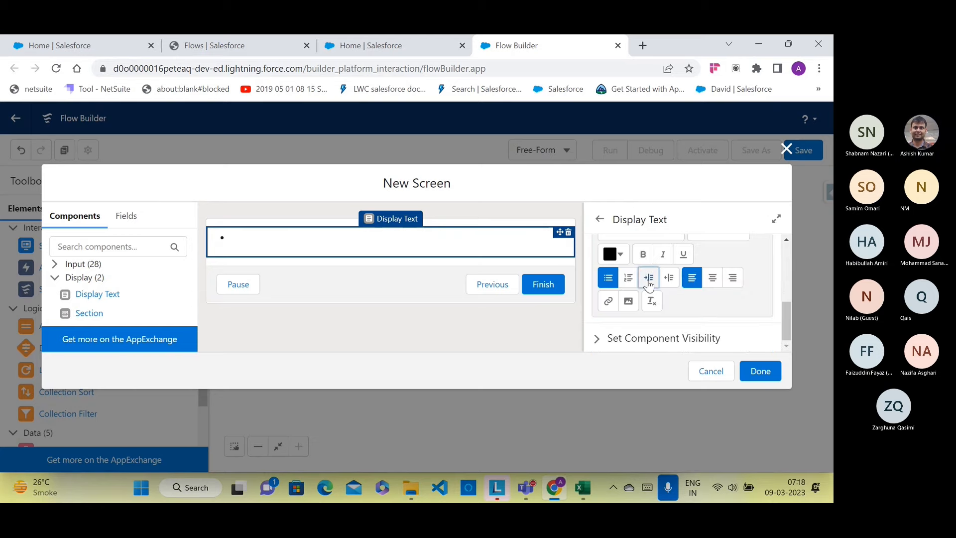
pyautogui.scroll(2, 650, 293)
pyautogui.scroll(-1, 649, 284)
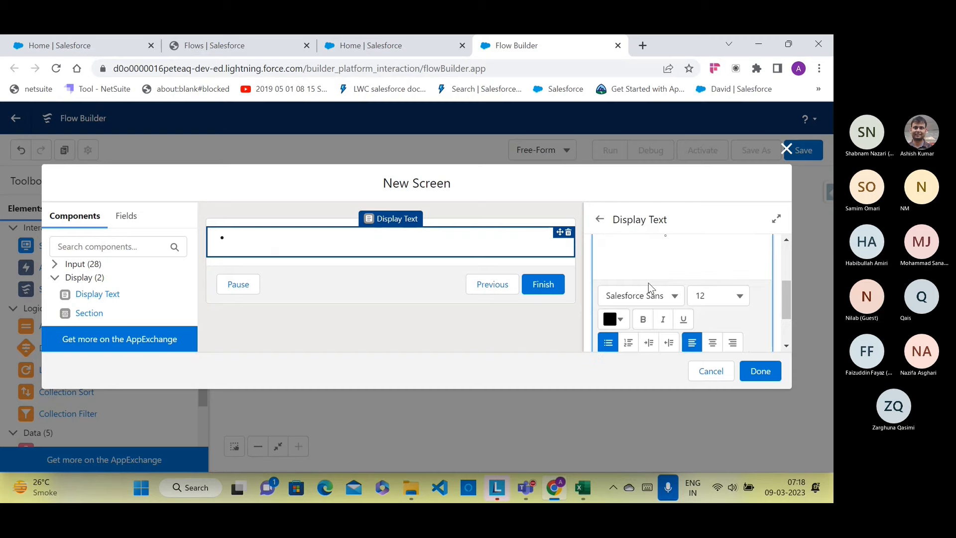
pyautogui.press('BackSpace')
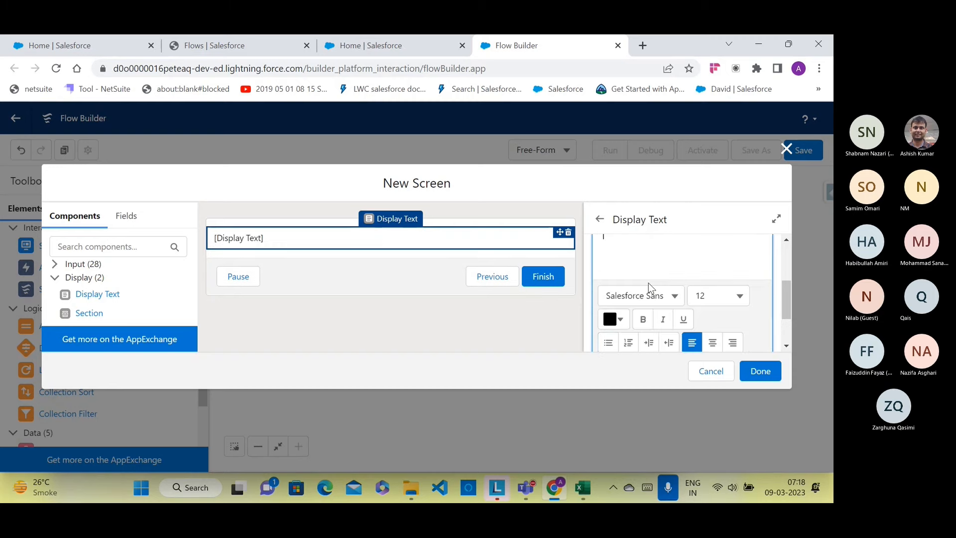
pyautogui.scroll(1, 648, 283)
pyautogui.scroll(-1, 649, 281)
# Step: Re-add a bullet, indent and outdent it, then clear all list formatting
pyautogui.click(613, 343)
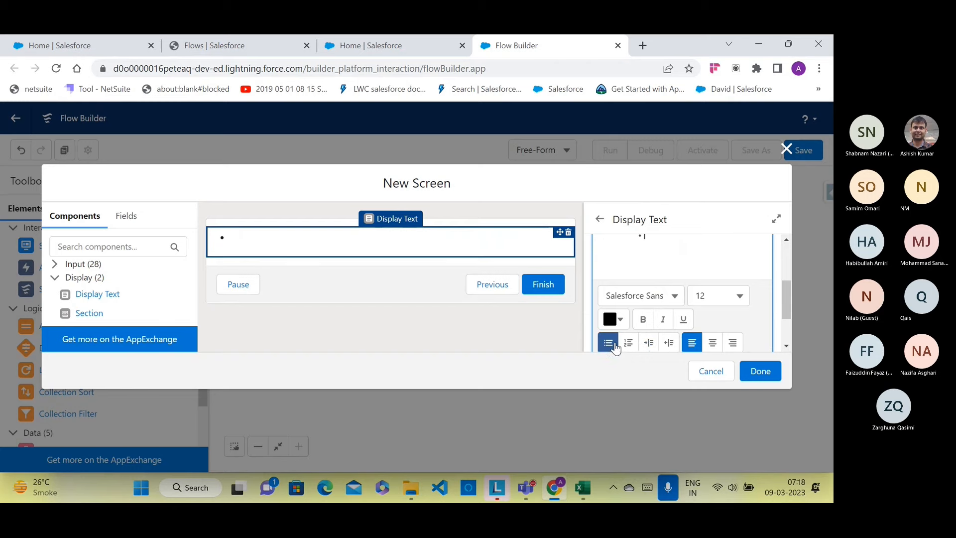
pyautogui.click(648, 342)
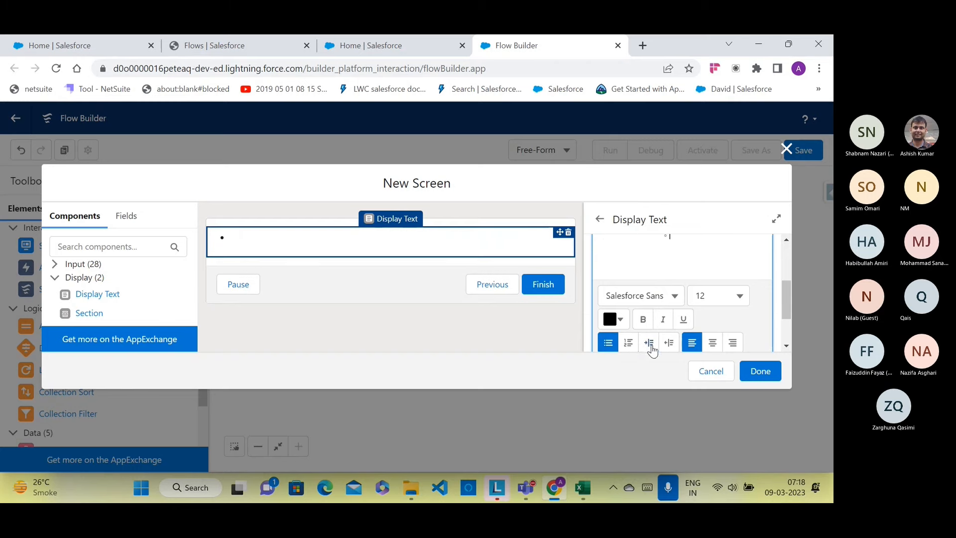
pyautogui.click(670, 344)
pyautogui.scroll(3, 672, 298)
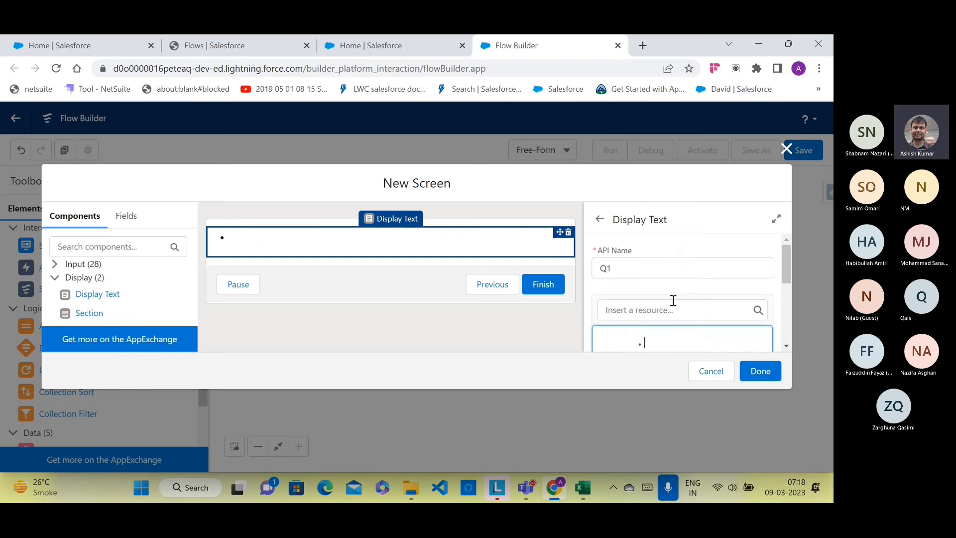
pyautogui.press('BackSpace')
pyautogui.write('1.')
pyautogui.press('BackSpace')
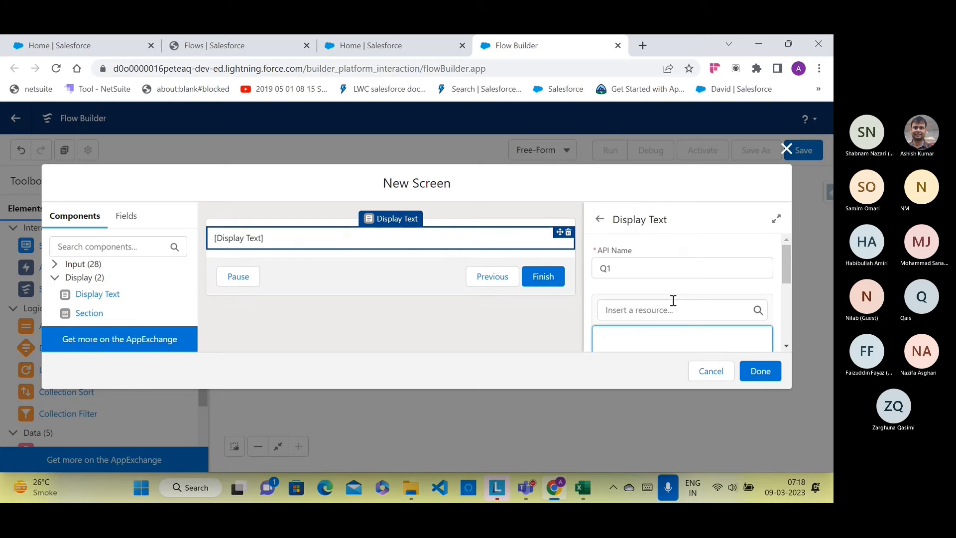
# Step: Type the question 'What is your name?' and set it to font size 14
pyautogui.write('What i')
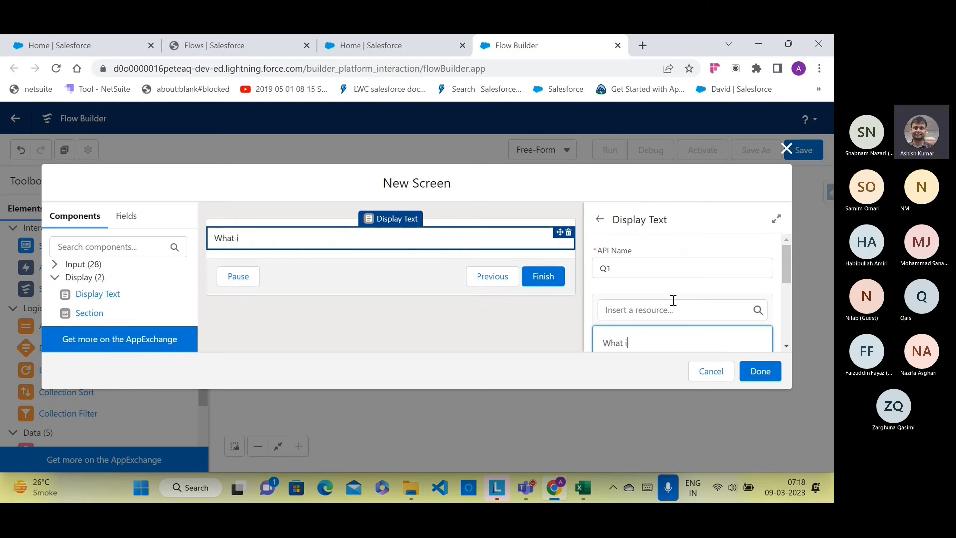
pyautogui.write('s your nam')
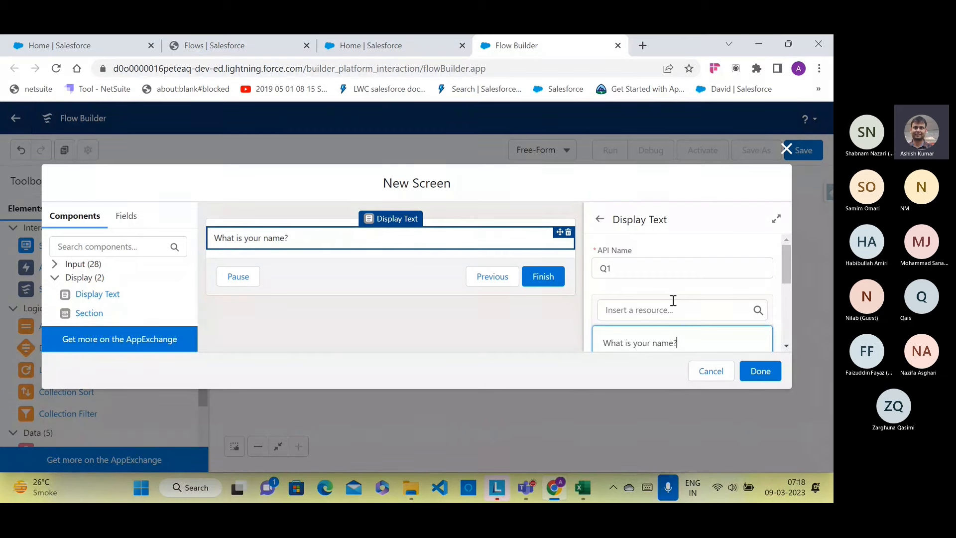
pyautogui.scroll(-1, 673, 301)
pyautogui.moveTo(678, 279); pyautogui.dragTo(604, 283)
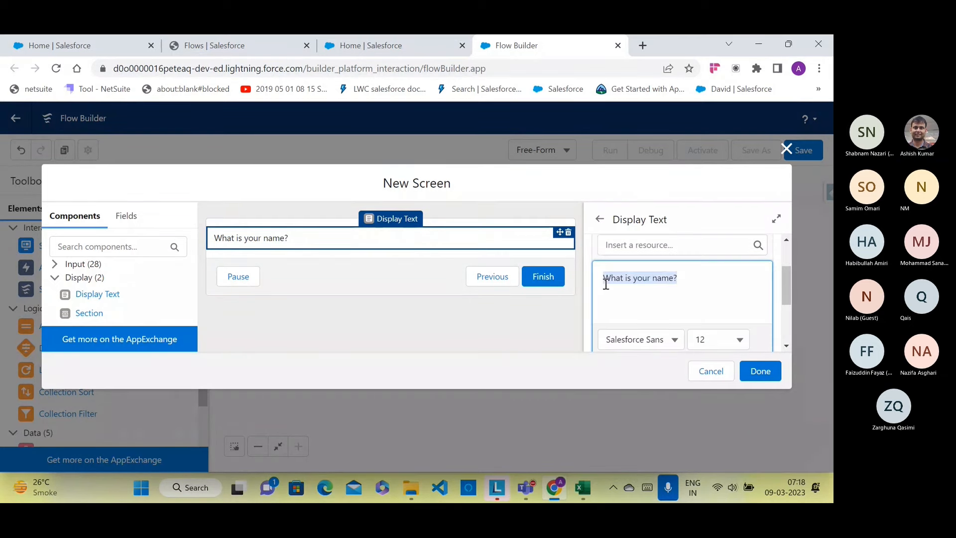
pyautogui.click(706, 342)
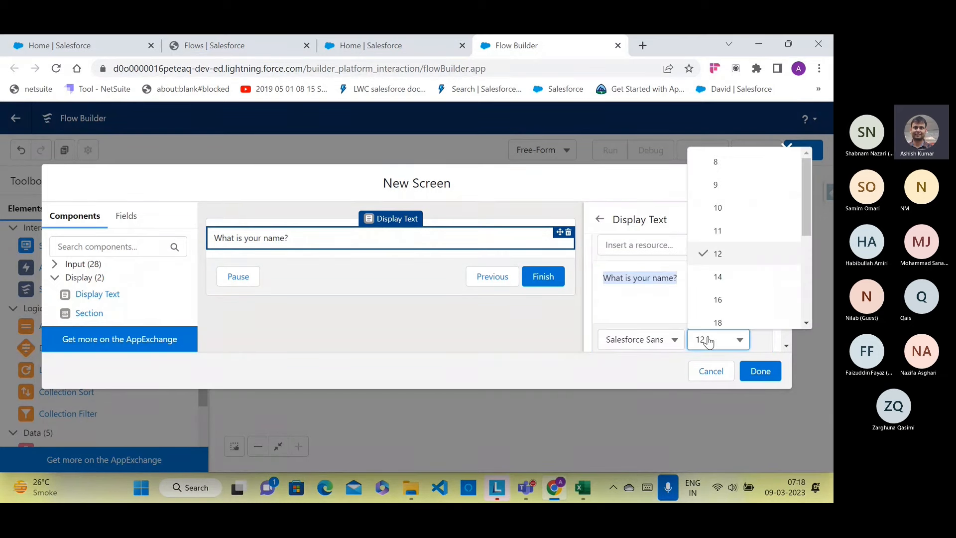
pyautogui.click(717, 275)
pyautogui.scroll(-1, 669, 348)
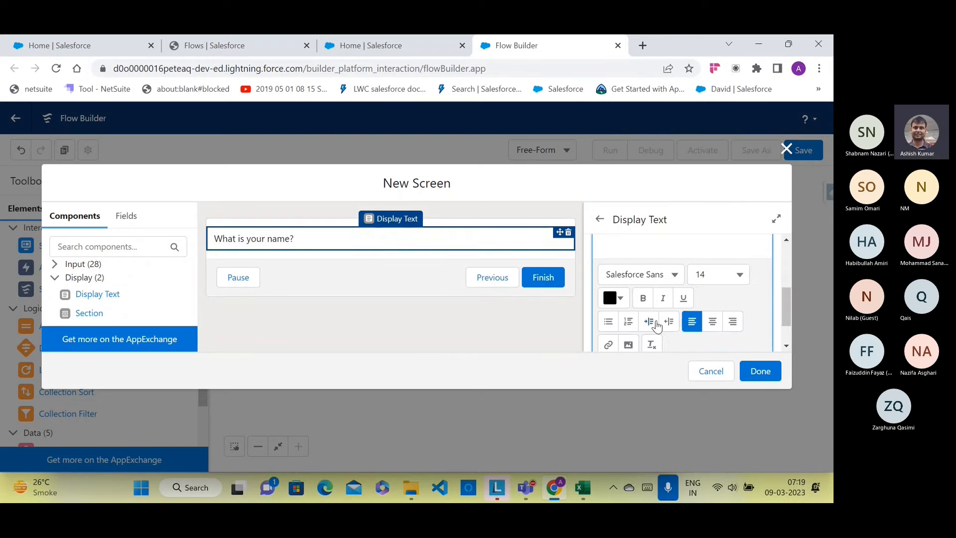
# Step: Indent then outdent the question, reselect it, and expand the Input components list
pyautogui.click(669, 325)
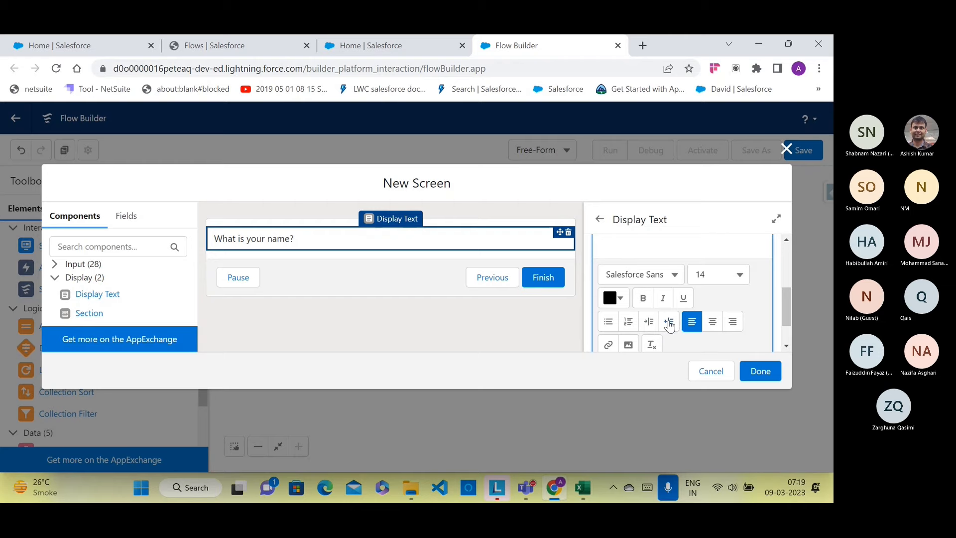
pyautogui.click(650, 322)
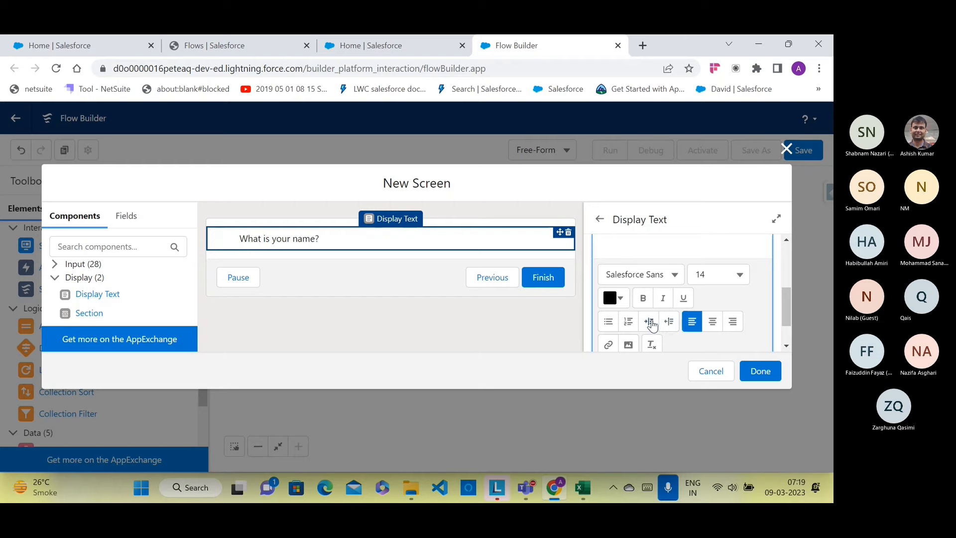
pyautogui.click(668, 323)
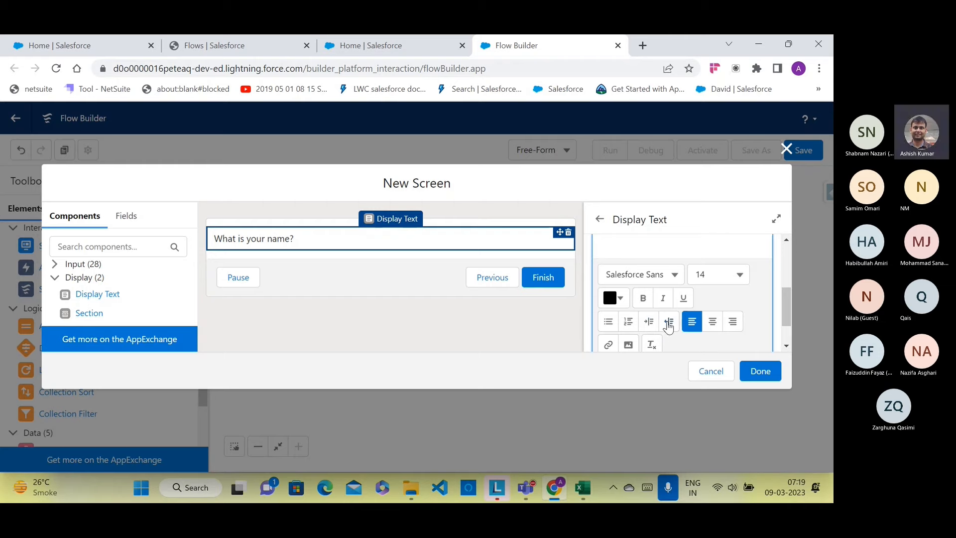
pyautogui.scroll(3, 642, 313)
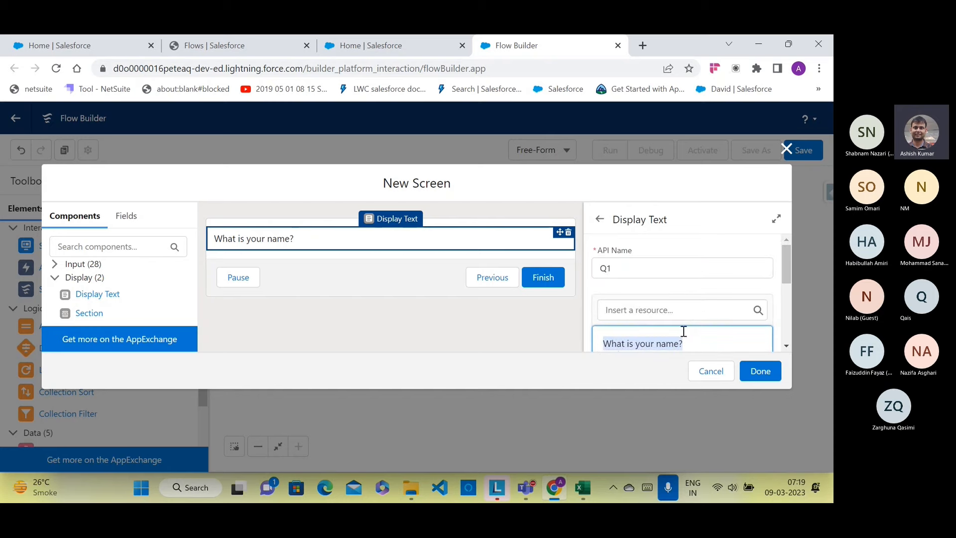
pyautogui.click(456, 306)
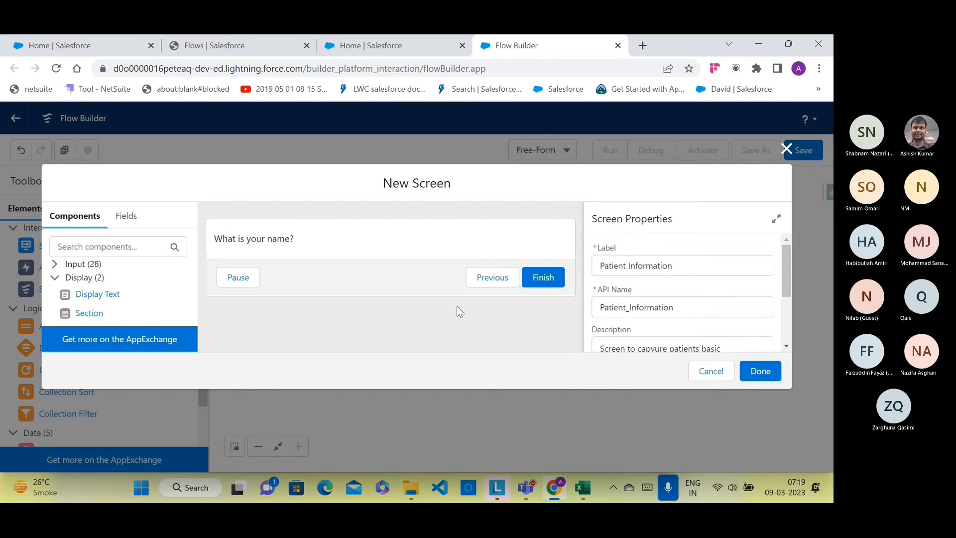
pyautogui.click(385, 248)
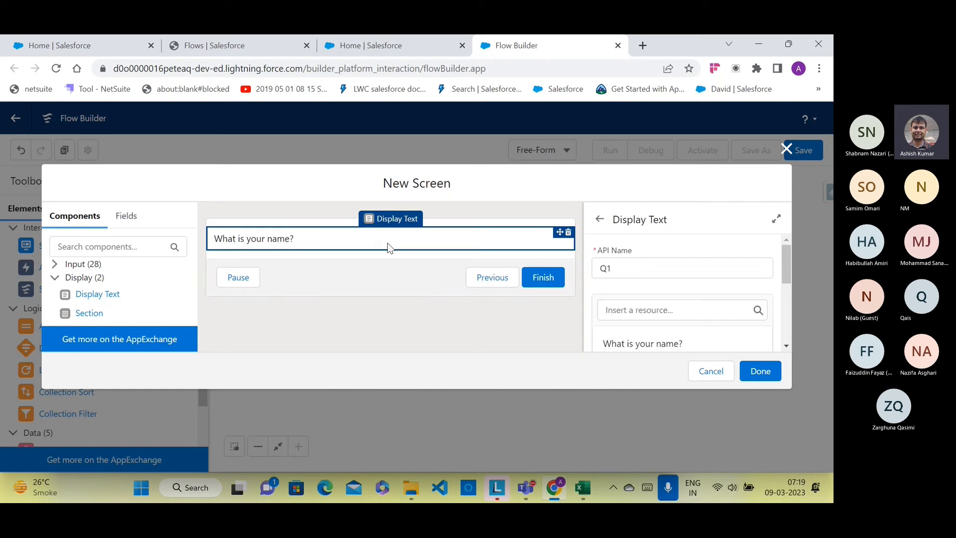
pyautogui.scroll(-2, 688, 275)
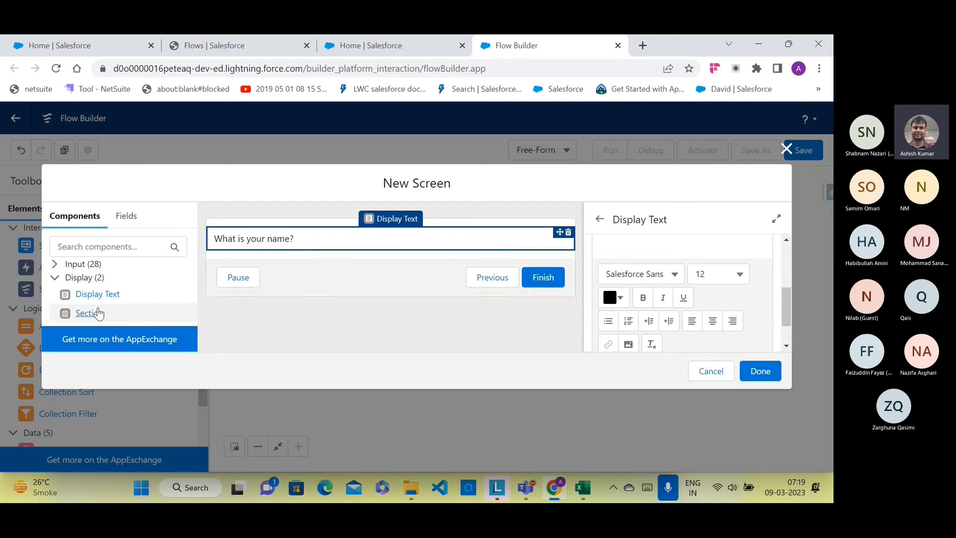
pyautogui.click(55, 263)
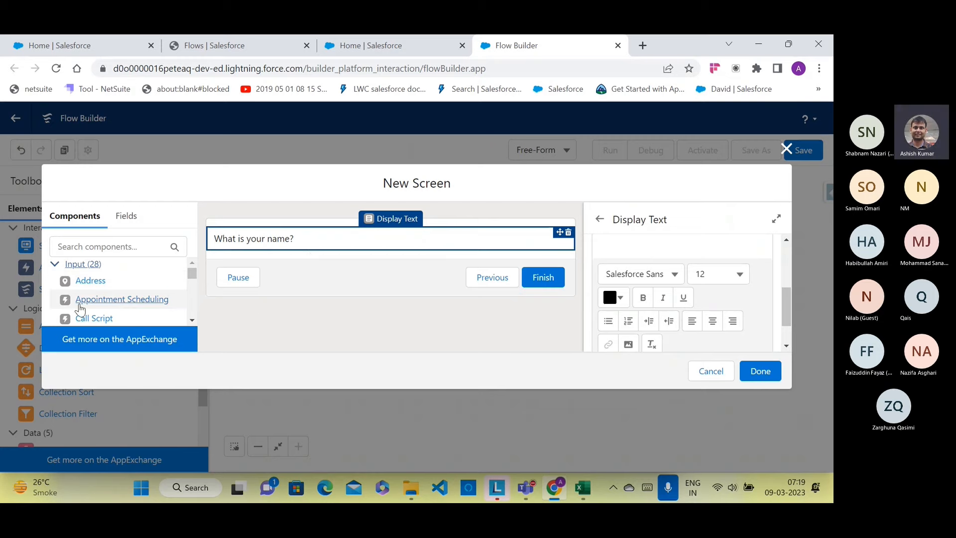
# Step: Drag a Text input component onto the screen below 'What is your name?'
pyautogui.scroll(-4, 115, 301)
pyautogui.scroll(-5, 114, 301)
pyautogui.scroll(-3, 113, 295)
pyautogui.scroll(-3, 114, 295)
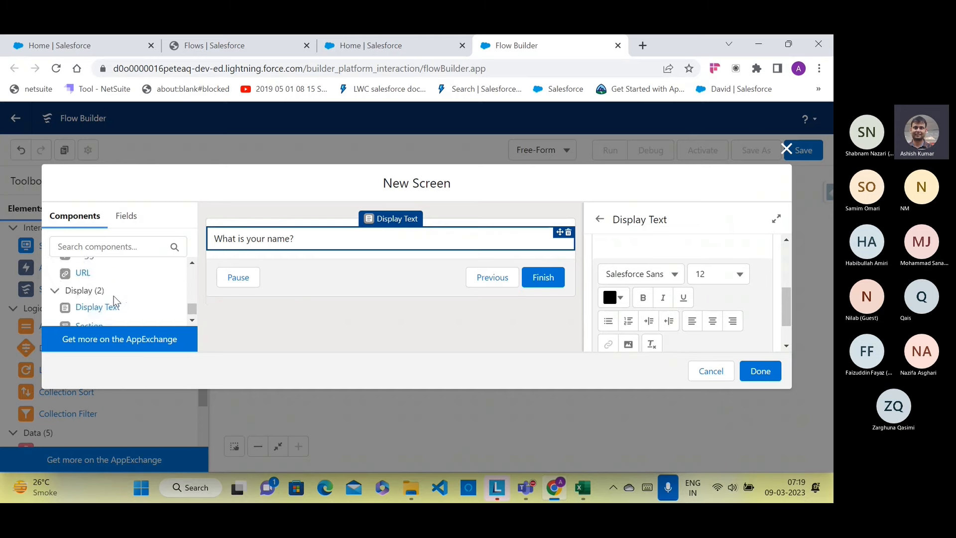
pyautogui.scroll(2, 113, 296)
pyautogui.moveTo(114, 297); pyautogui.dragTo(231, 255)
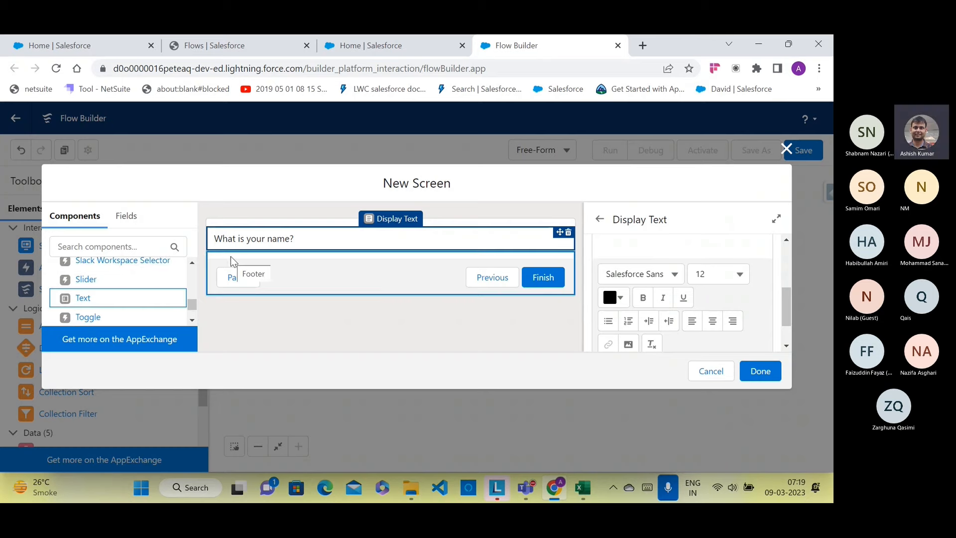
pyautogui.moveTo(87, 304); pyautogui.dragTo(219, 256)
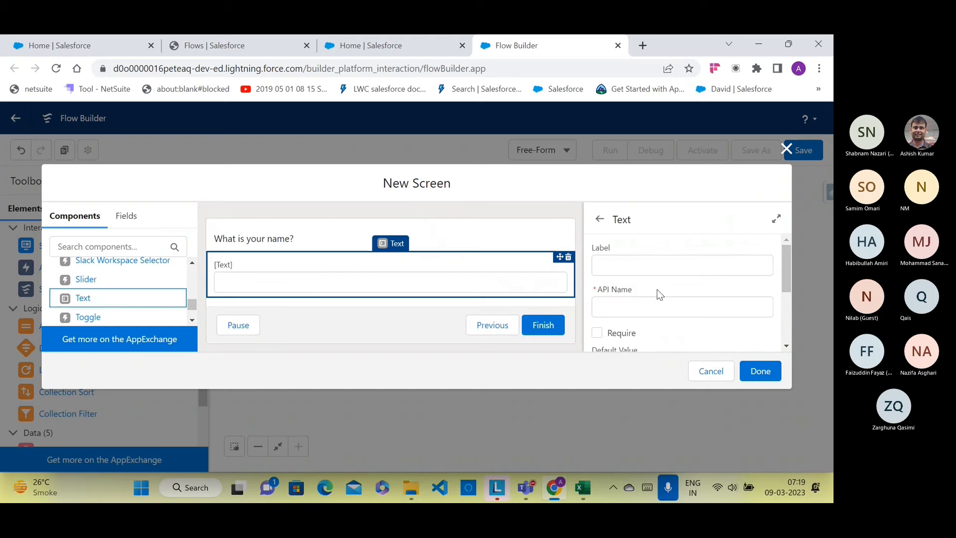
# Step: Label the Text input A1 and tick Require
pyautogui.click(643, 269)
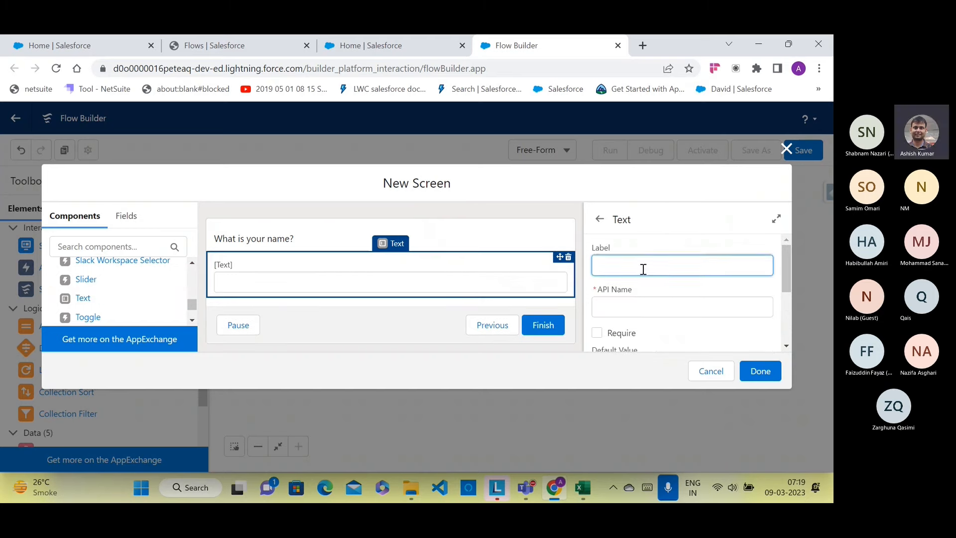
pyautogui.click(626, 306)
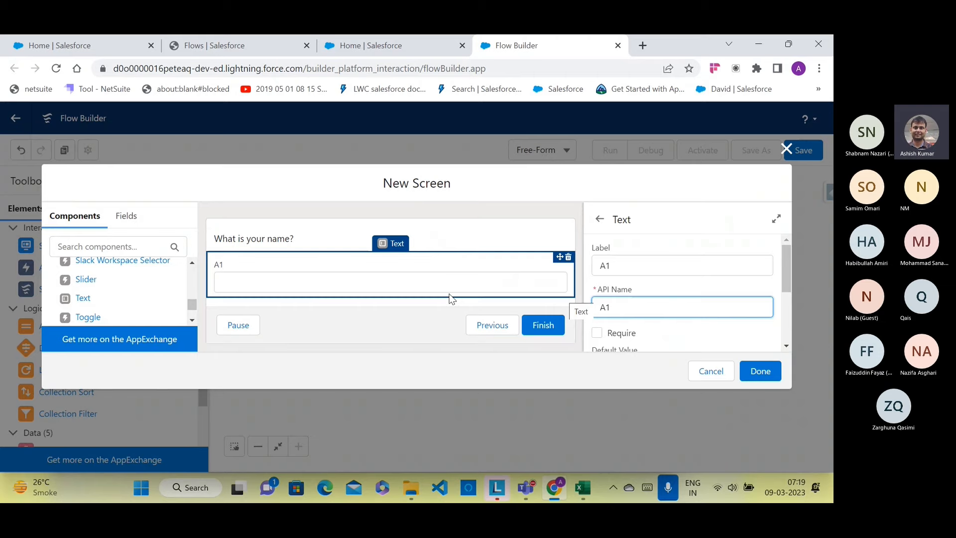
pyautogui.click(597, 333)
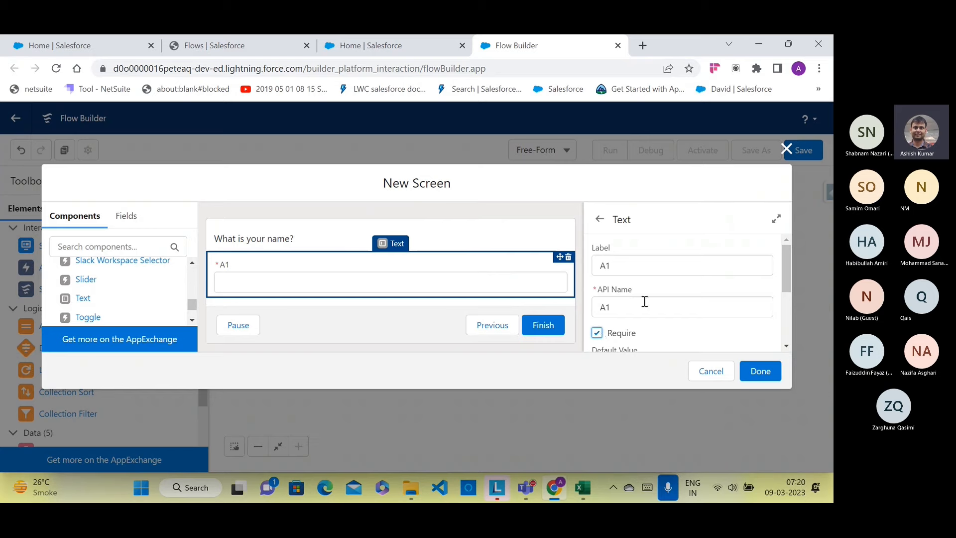
# Step: Review the A1 input's Component Visibility and Validate Input settings
pyautogui.scroll(-3, 644, 301)
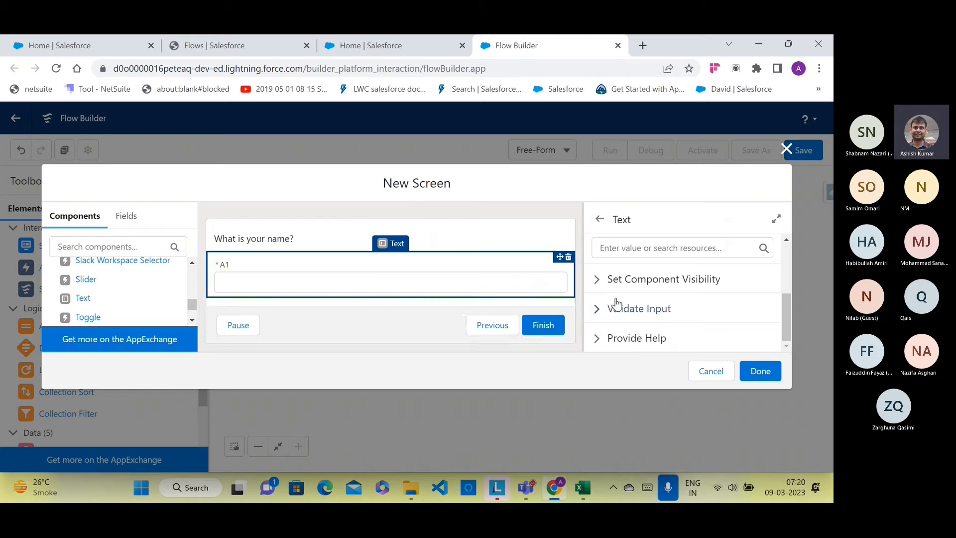
pyautogui.click(597, 280)
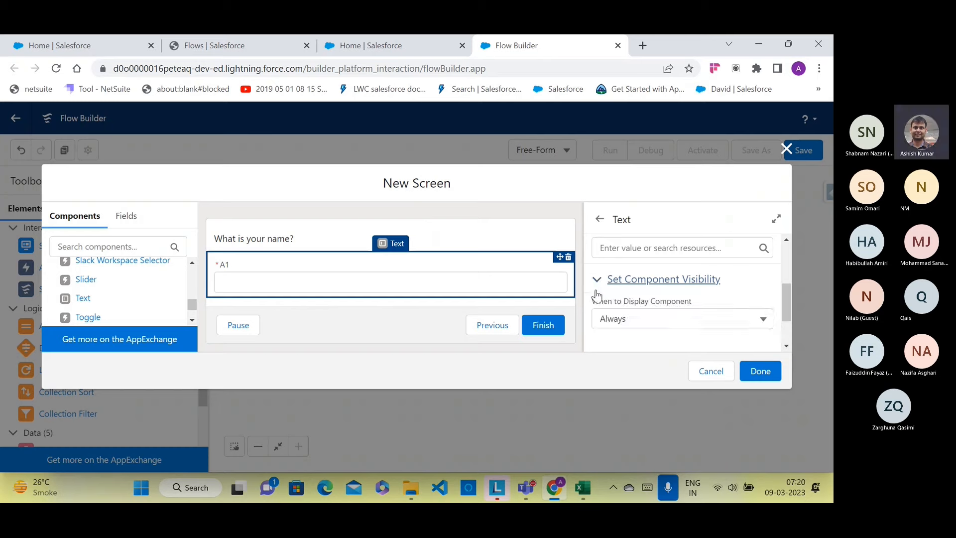
pyautogui.scroll(-1, 597, 301)
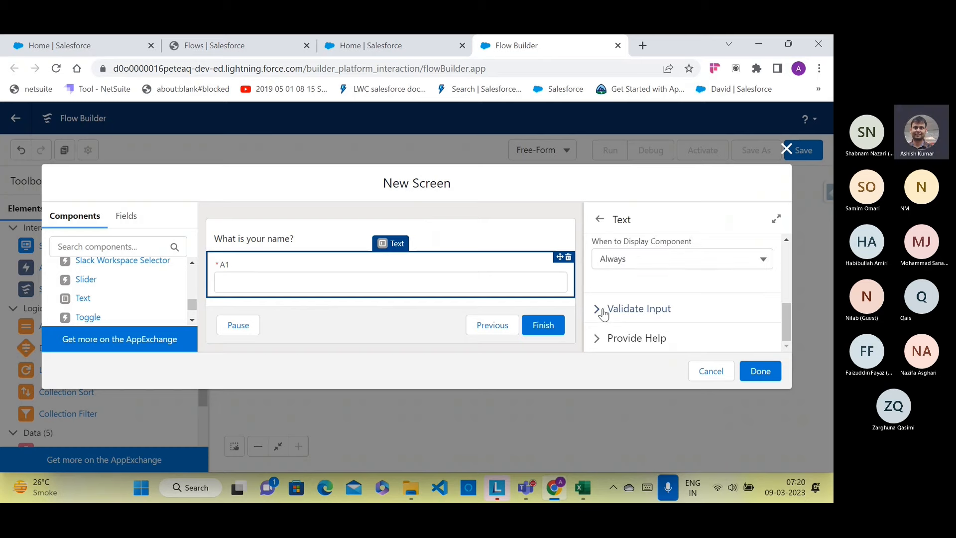
pyautogui.click(599, 312)
pyautogui.scroll(-2, 600, 314)
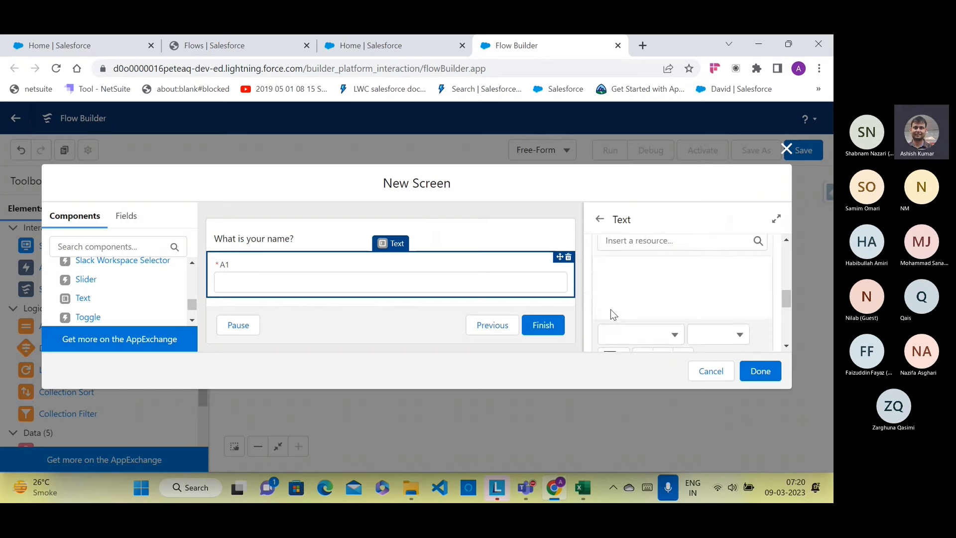
pyautogui.scroll(1, 611, 309)
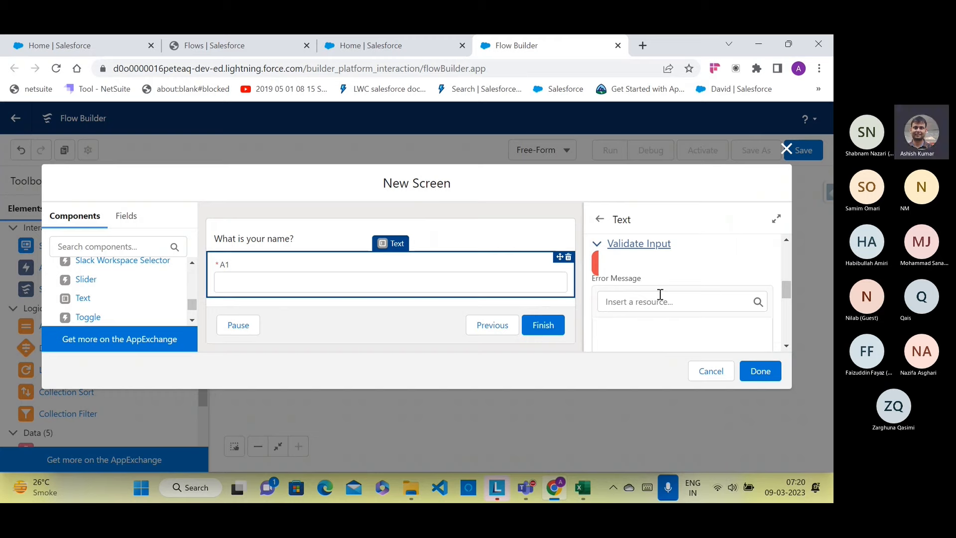
pyautogui.click(597, 243)
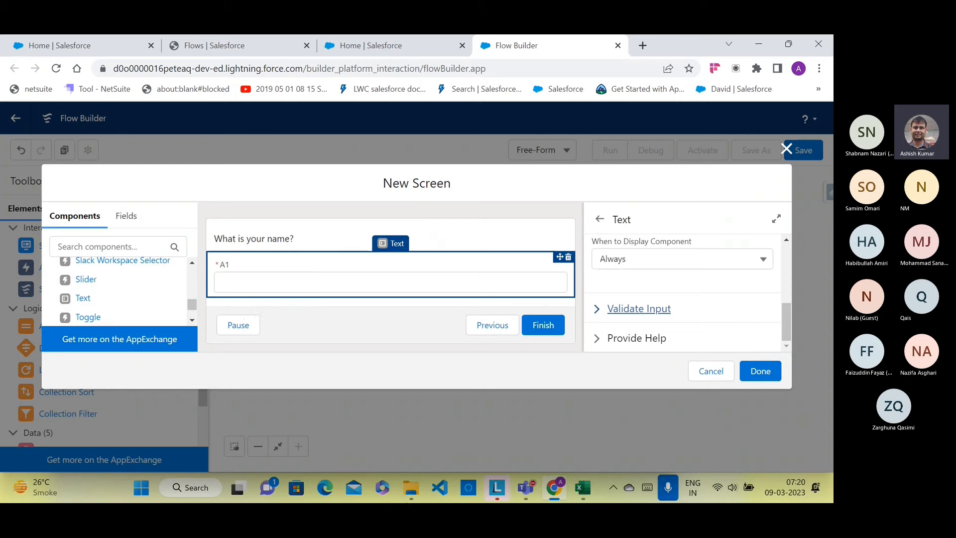
pyautogui.scroll(4, 122, 311)
pyautogui.scroll(2, 122, 311)
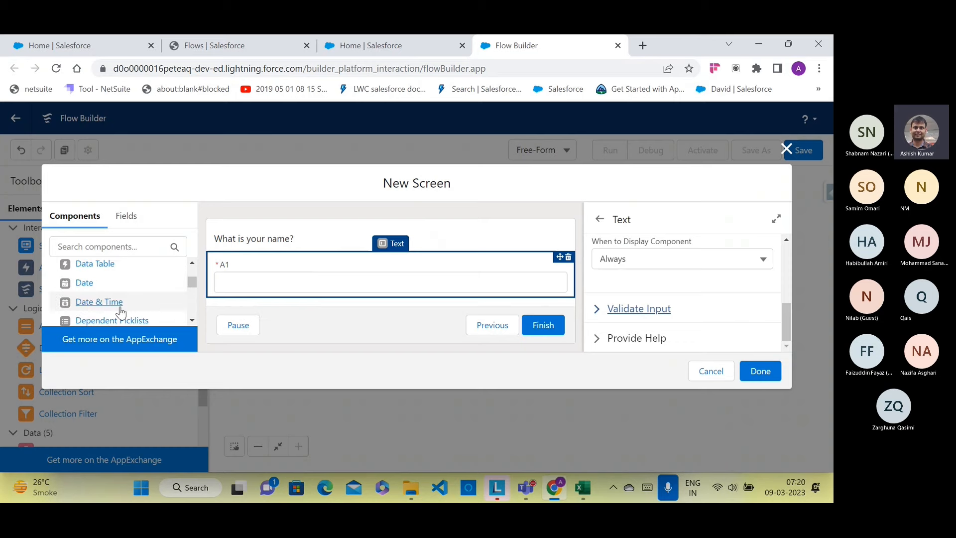
pyautogui.scroll(-5, 121, 311)
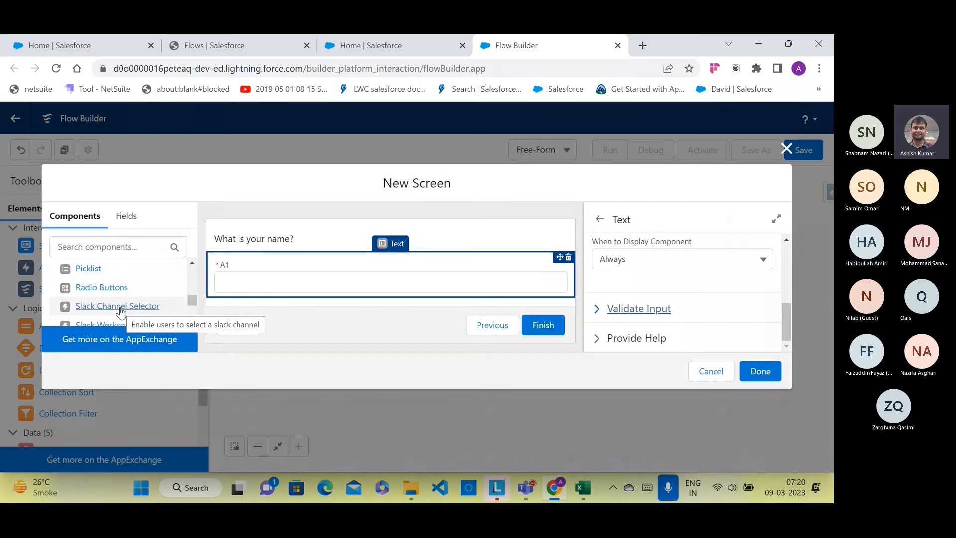
pyautogui.scroll(-3, 121, 311)
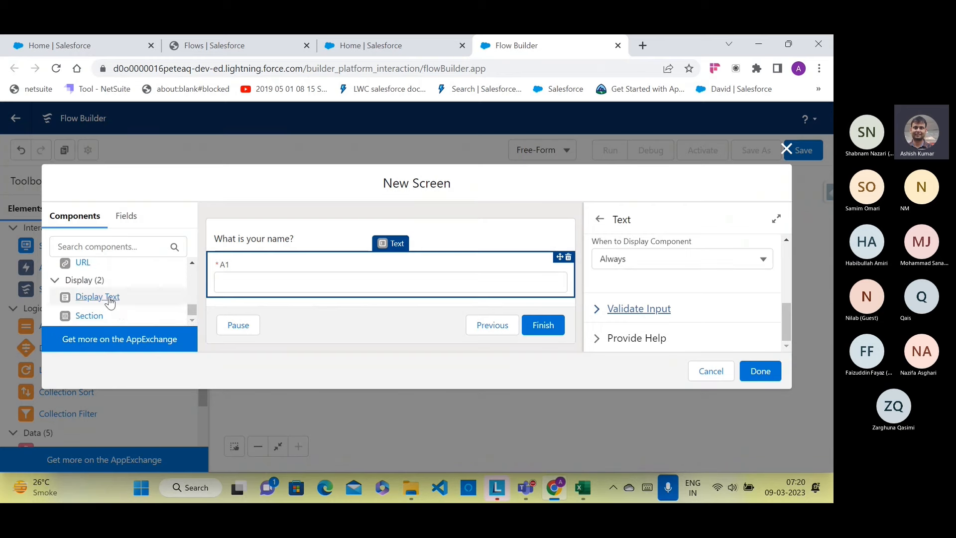
# Step: Add a Display Text below A1 reading 'What is your phone number?' at font size 14
pyautogui.moveTo(110, 298); pyautogui.dragTo(238, 303)
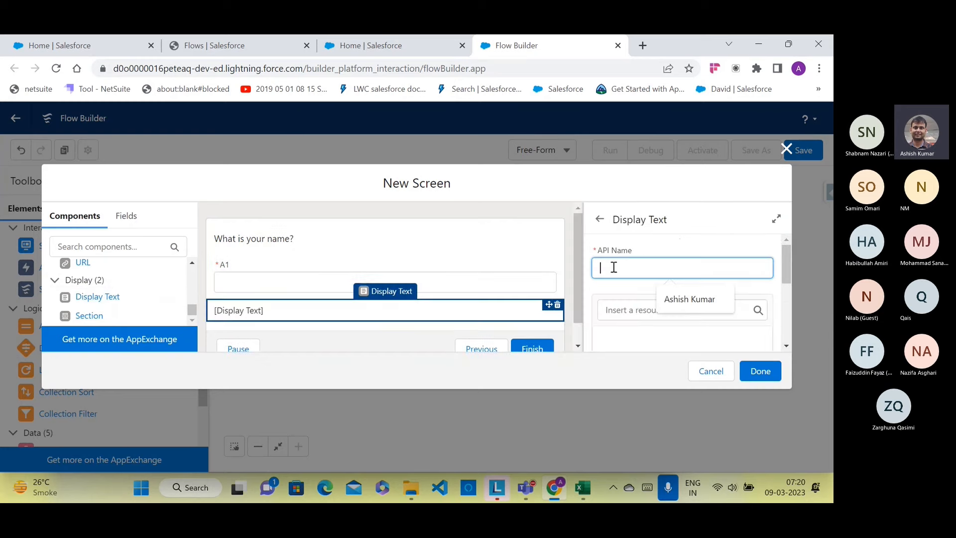
pyautogui.write('Q1')
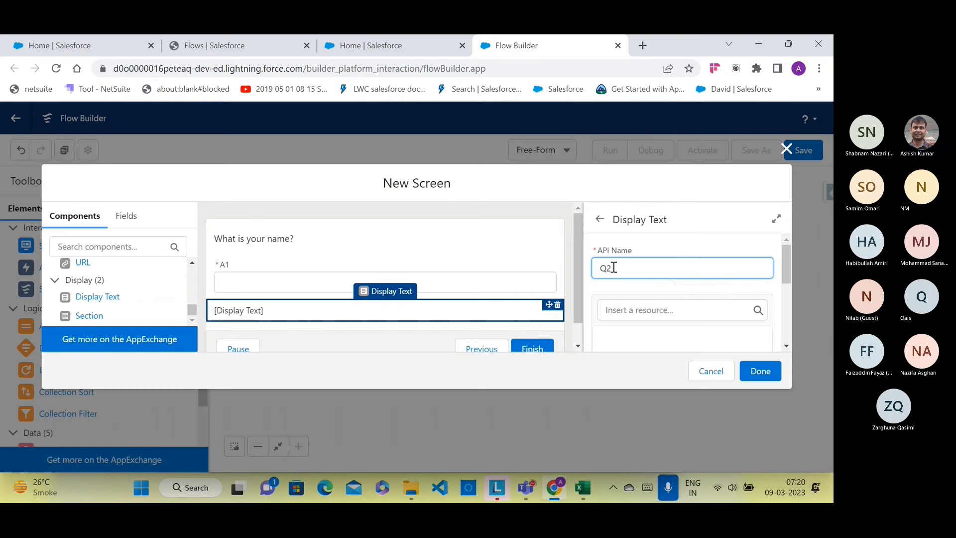
pyautogui.scroll(-1, 614, 268)
pyautogui.click(613, 287)
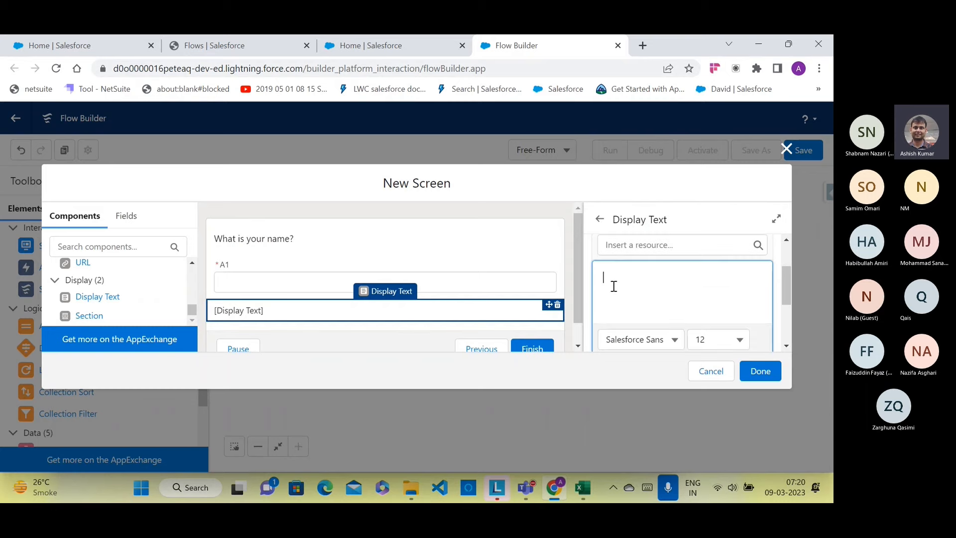
pyautogui.write('Wh')
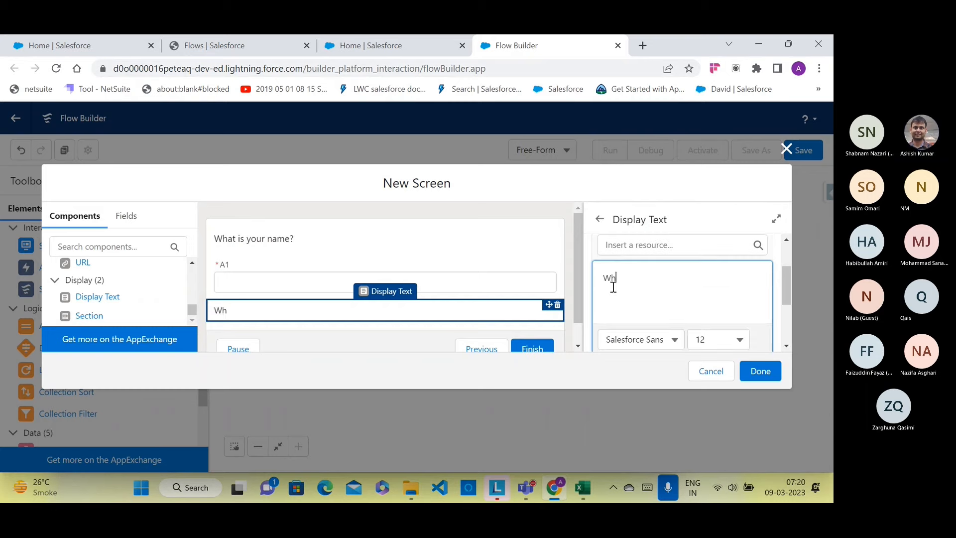
pyautogui.write('at is y')
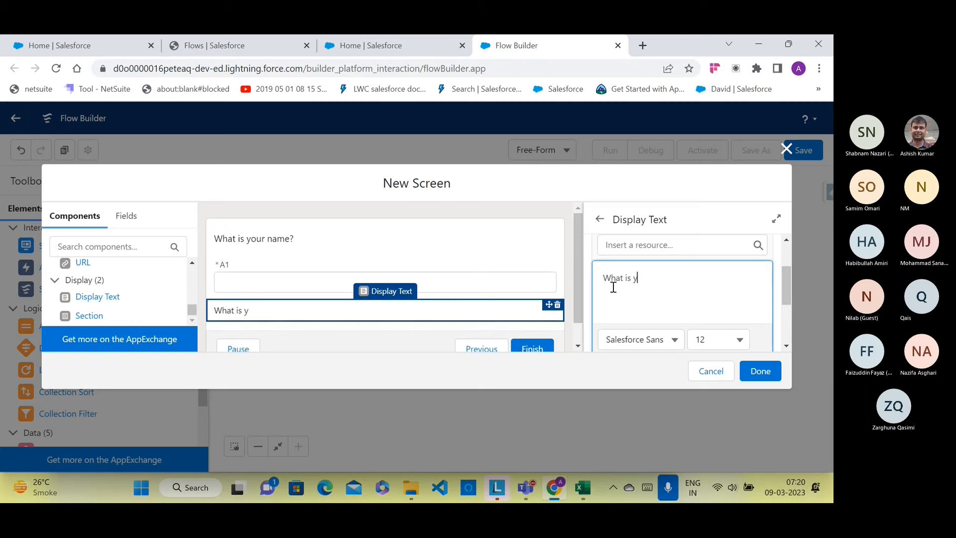
pyautogui.write('our p')
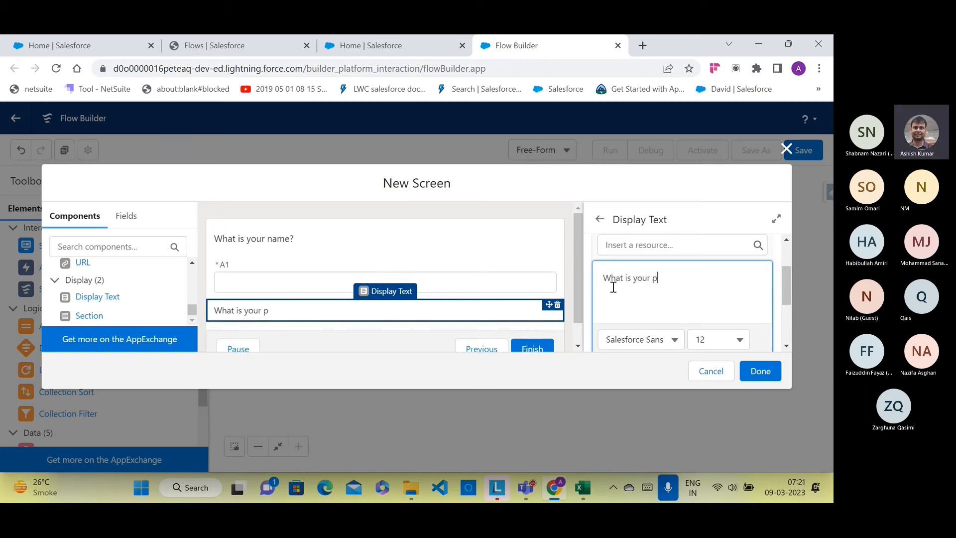
pyautogui.write('hone number?')
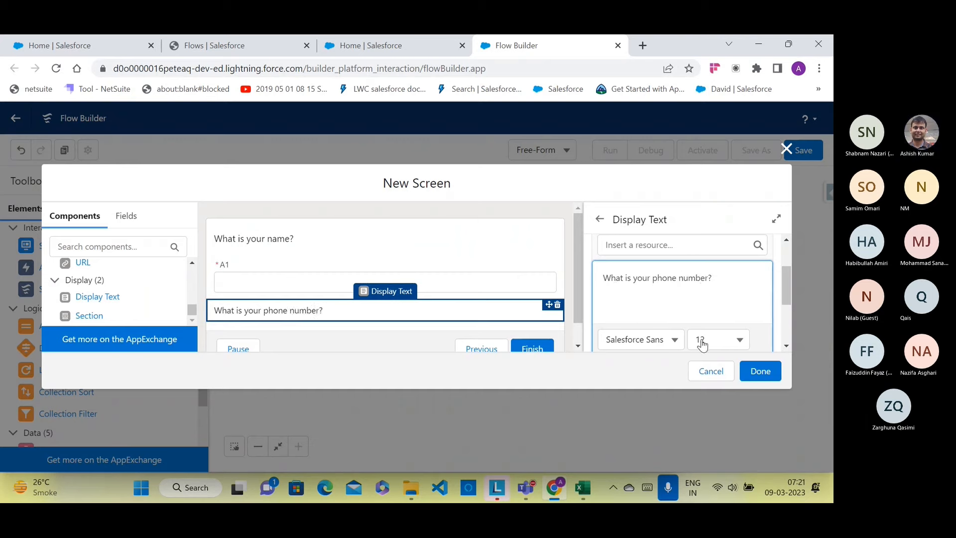
pyautogui.moveTo(725, 279); pyautogui.dragTo(593, 279)
pyautogui.click(715, 336)
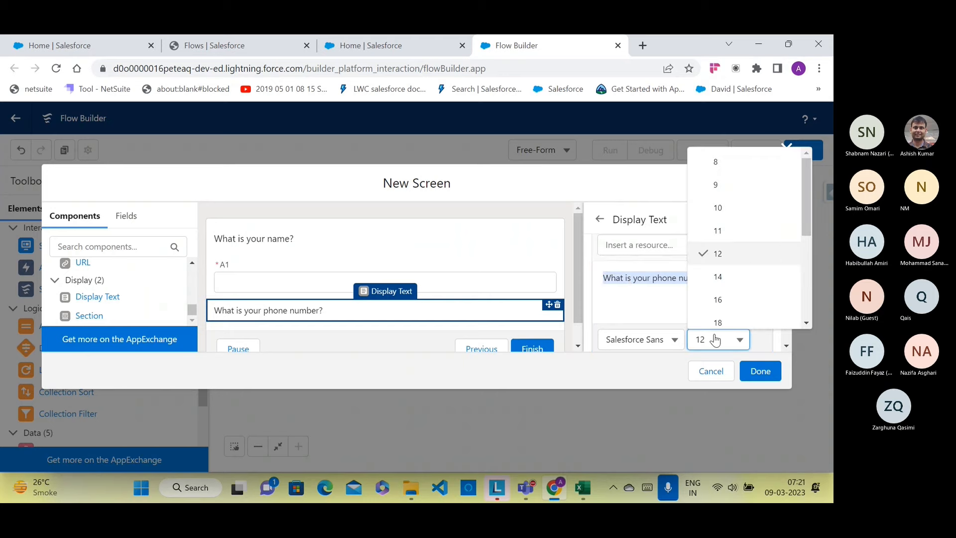
pyautogui.click(724, 278)
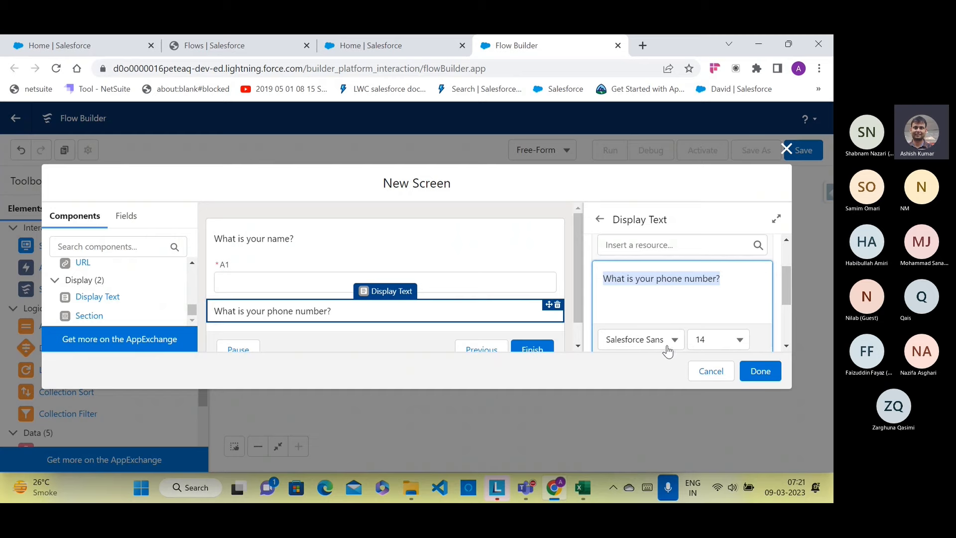
pyautogui.scroll(-1, 297, 302)
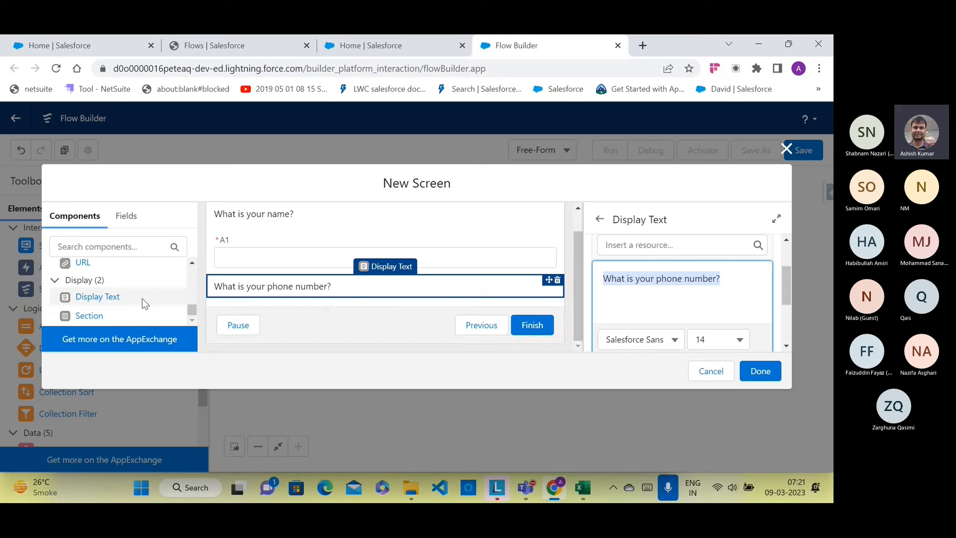
pyautogui.scroll(1, 142, 298)
# Step: Place a Text input below the phone question with label and API name A2
pyautogui.click(80, 291)
pyautogui.moveTo(81, 293); pyautogui.dragTo(230, 304)
pyautogui.click(627, 265)
pyautogui.write('A2')
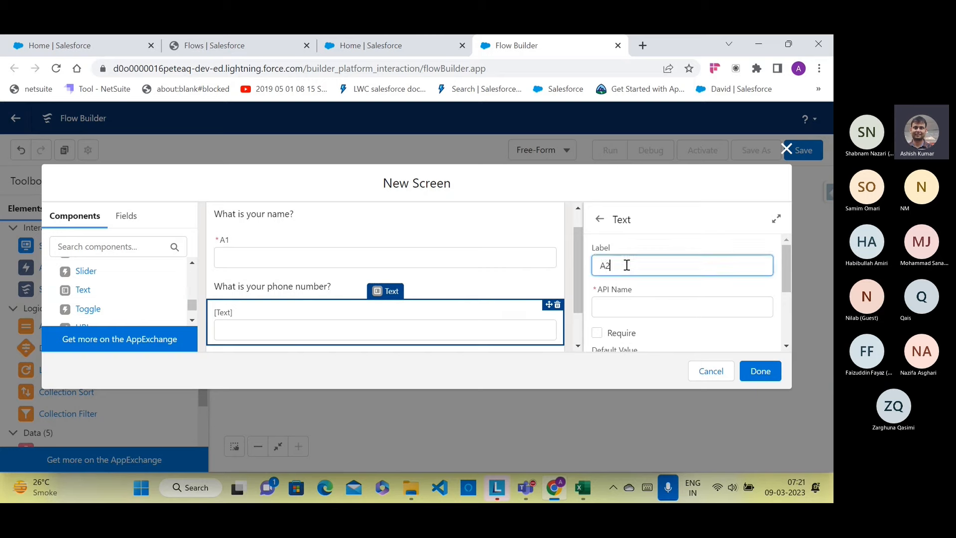
pyautogui.click(619, 299)
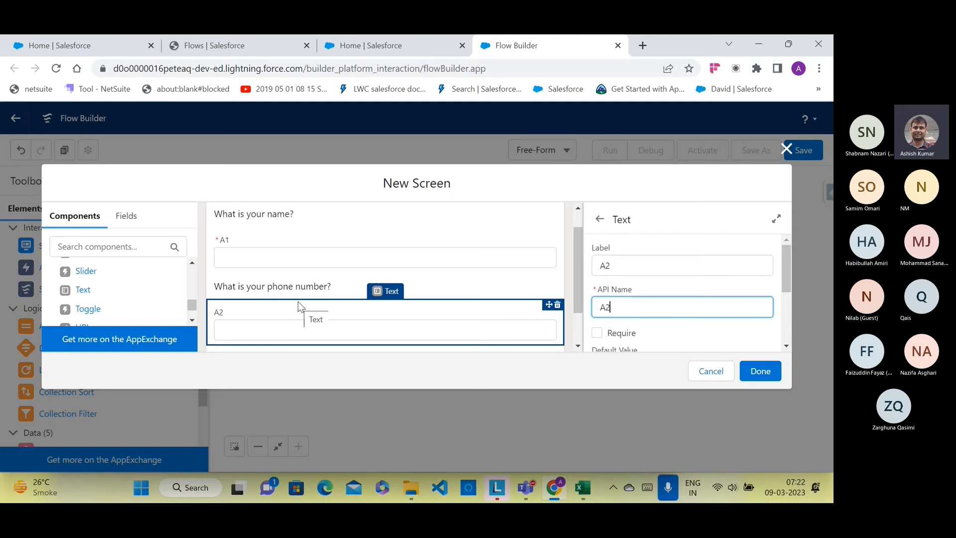
pyautogui.scroll(-2, 90, 313)
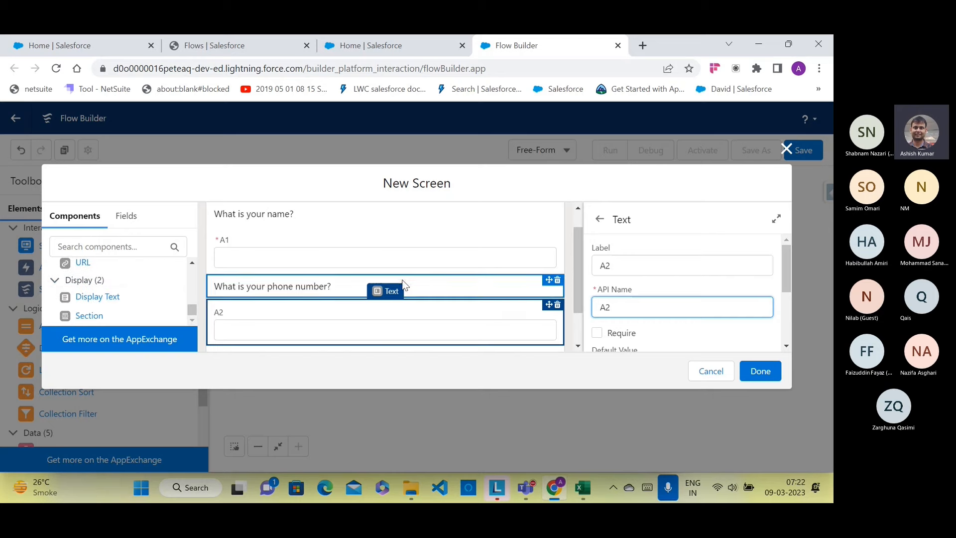
pyautogui.scroll(-1, 423, 276)
# Step: Add a Display Text below the A2 input with API name Q3
pyautogui.moveTo(104, 302); pyautogui.dragTo(229, 299)
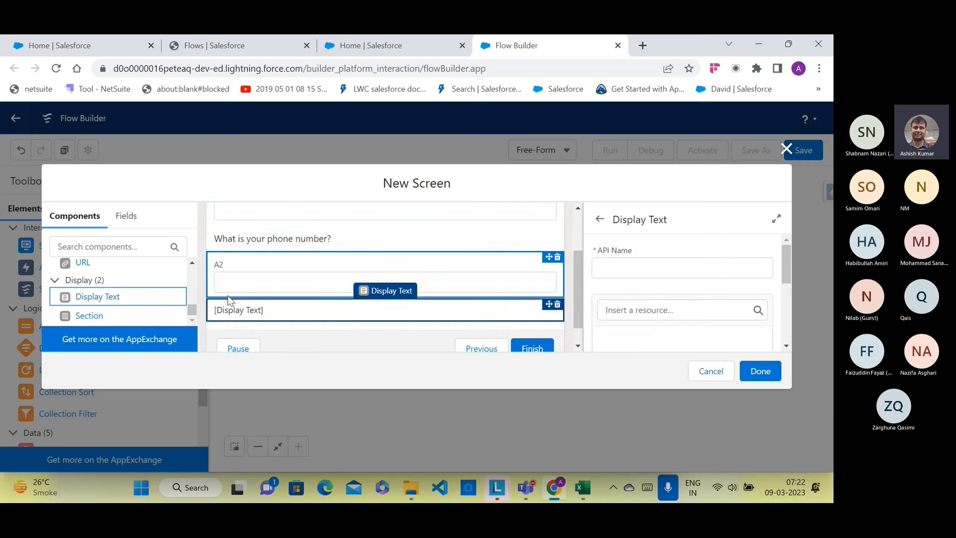
pyautogui.click(602, 268)
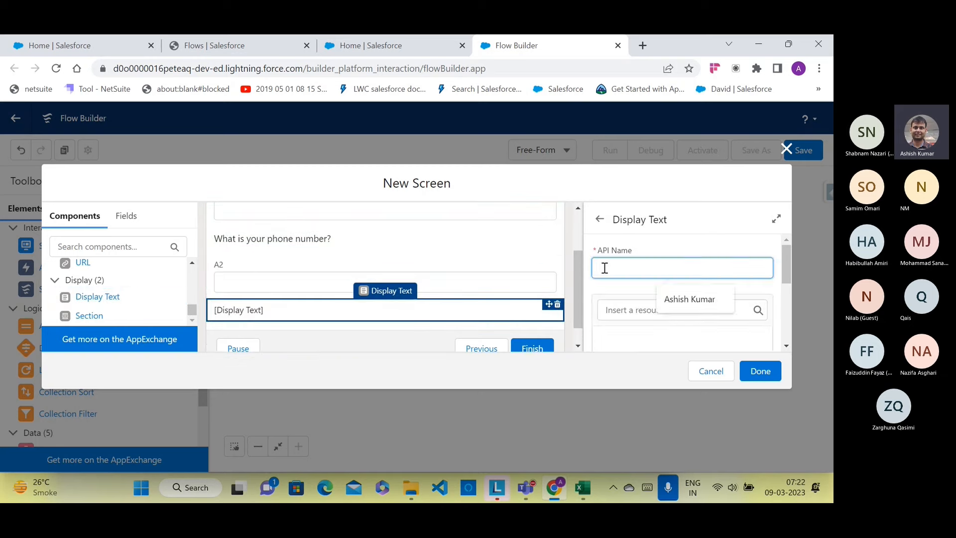
pyautogui.write('Q3')
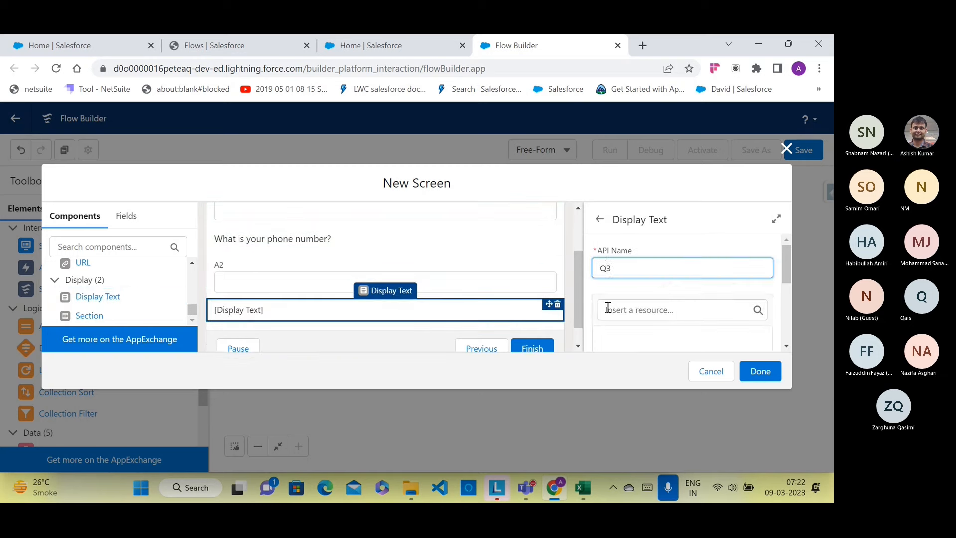
pyautogui.scroll(-2, 609, 328)
pyautogui.scroll(1, 610, 304)
# Step: Write 'What disease are you suffering from?' and set it to font size 14
pyautogui.click(609, 299)
pyautogui.write('What ')
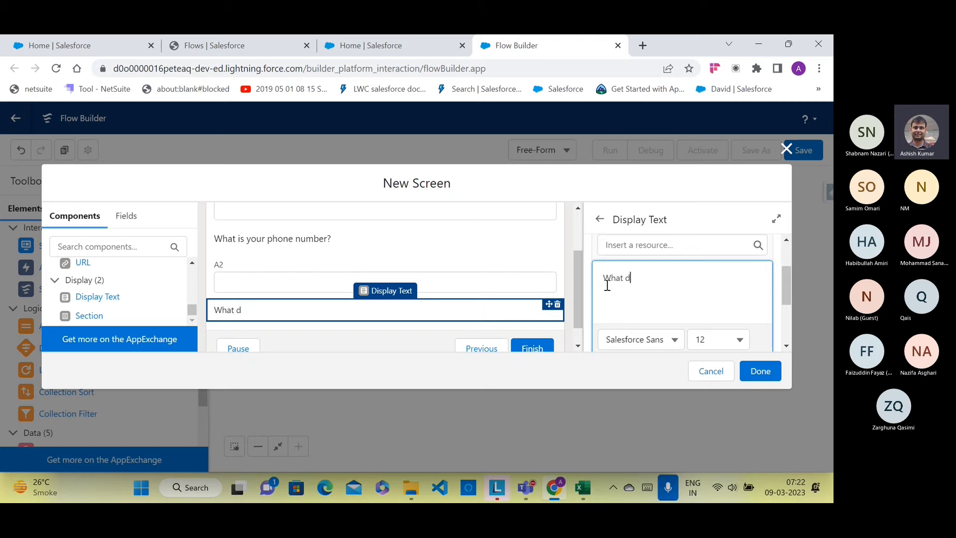
pyautogui.write('disease are yiu')
pyautogui.press('BackSpace')
pyautogui.write('ou su')
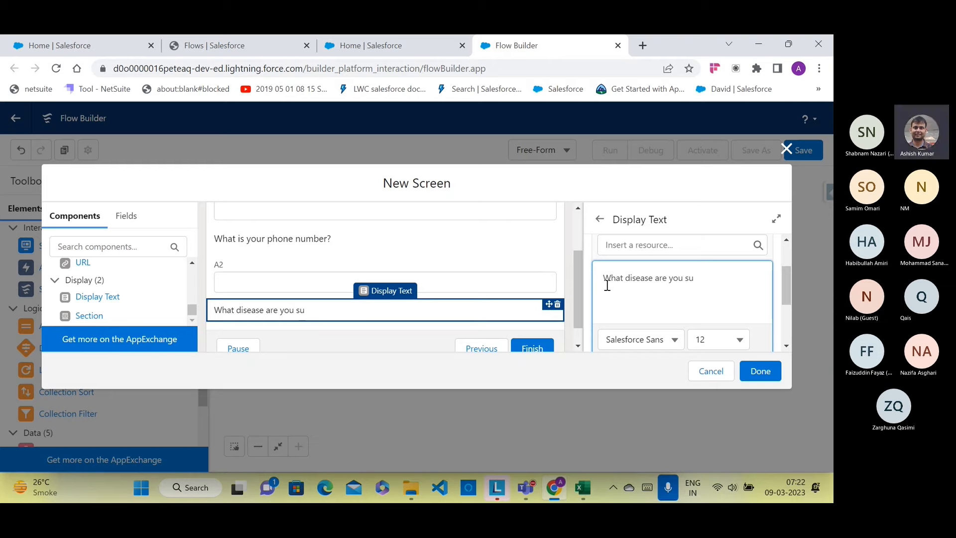
pyautogui.write('ffer')
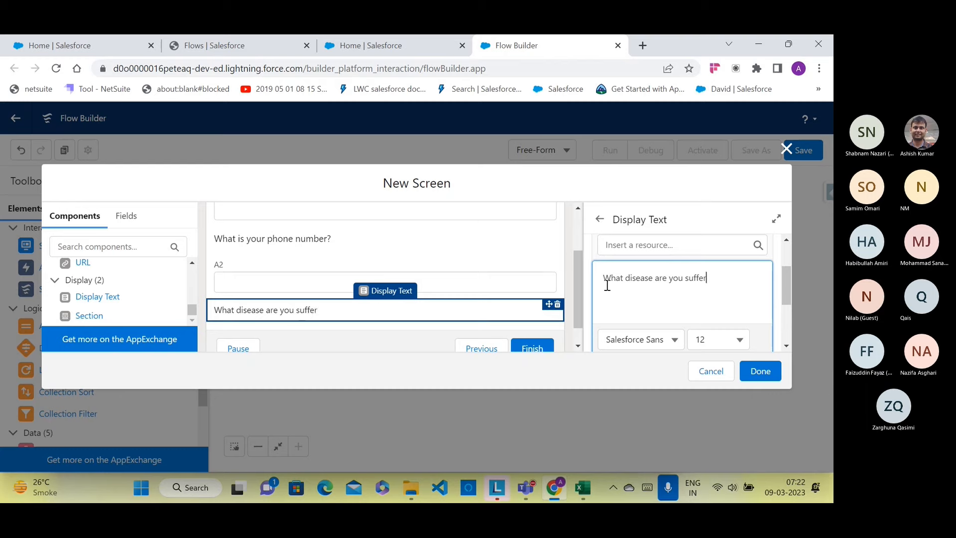
pyautogui.write('ing from?')
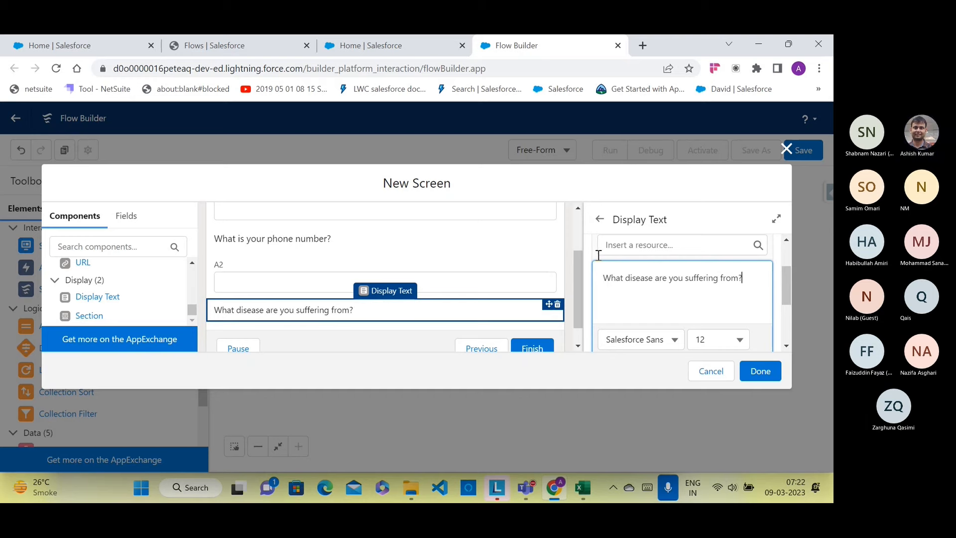
pyautogui.moveTo(749, 279); pyautogui.dragTo(603, 277)
pyautogui.click(719, 343)
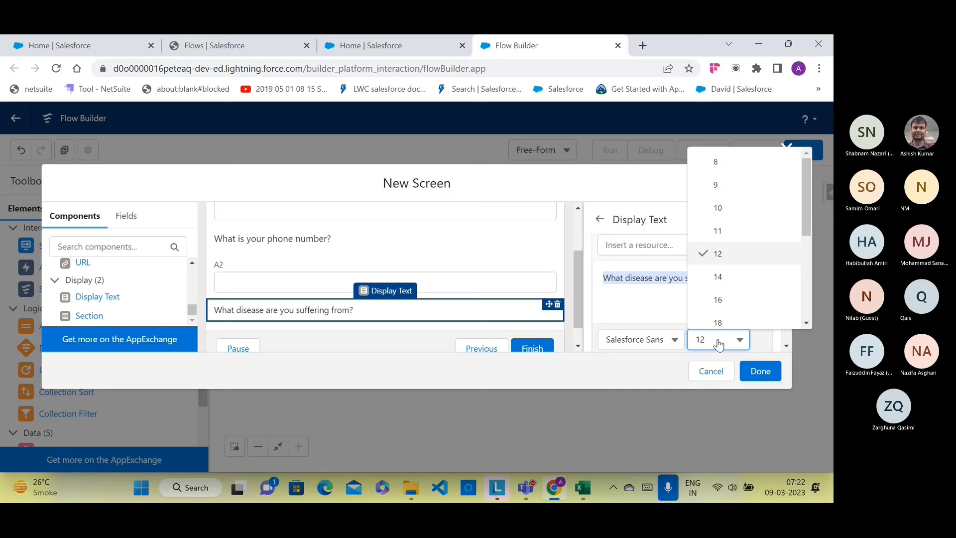
pyautogui.click(718, 277)
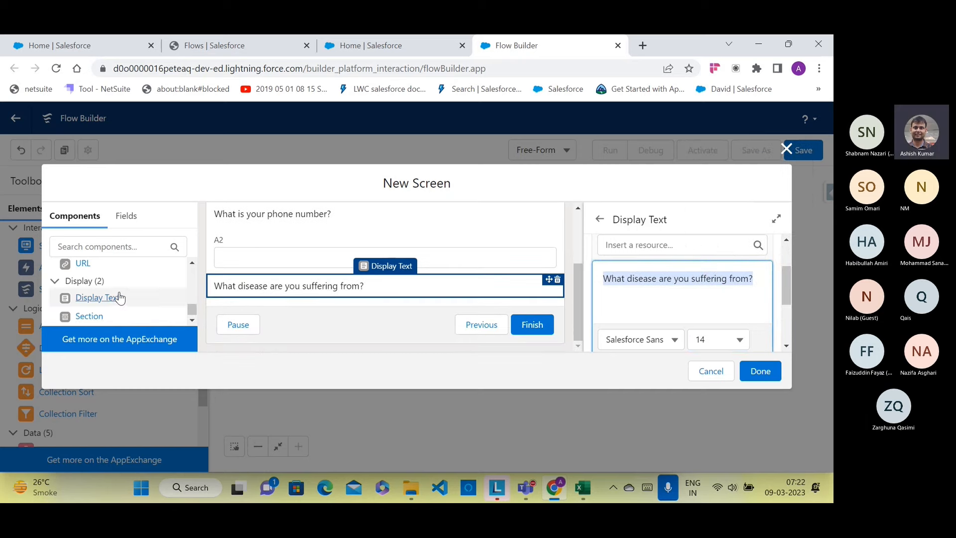
pyautogui.scroll(2, 118, 296)
pyautogui.moveTo(84, 289); pyautogui.dragTo(235, 304)
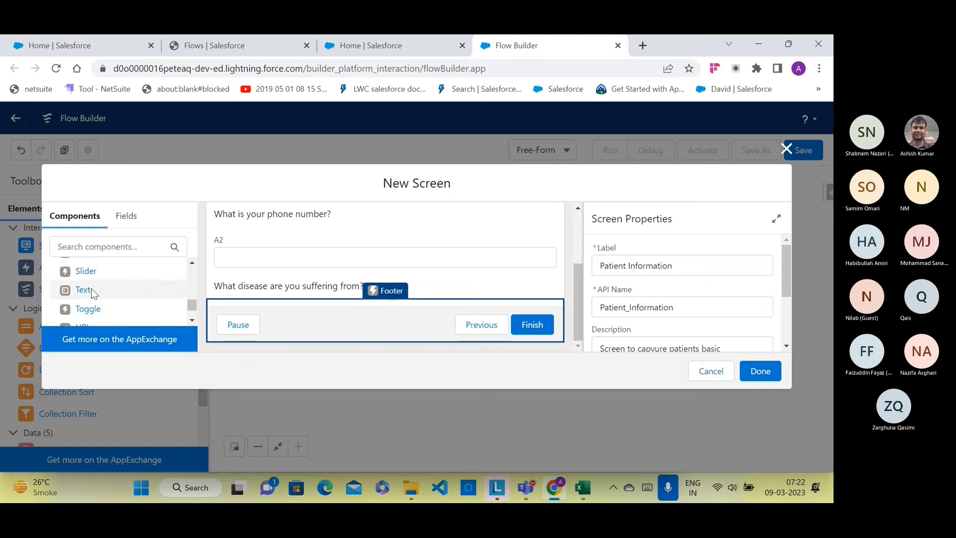
# Step: Add a Text input labelled A3, API name A3, under the disease question, and finish the screen
pyautogui.moveTo(96, 289); pyautogui.dragTo(220, 290)
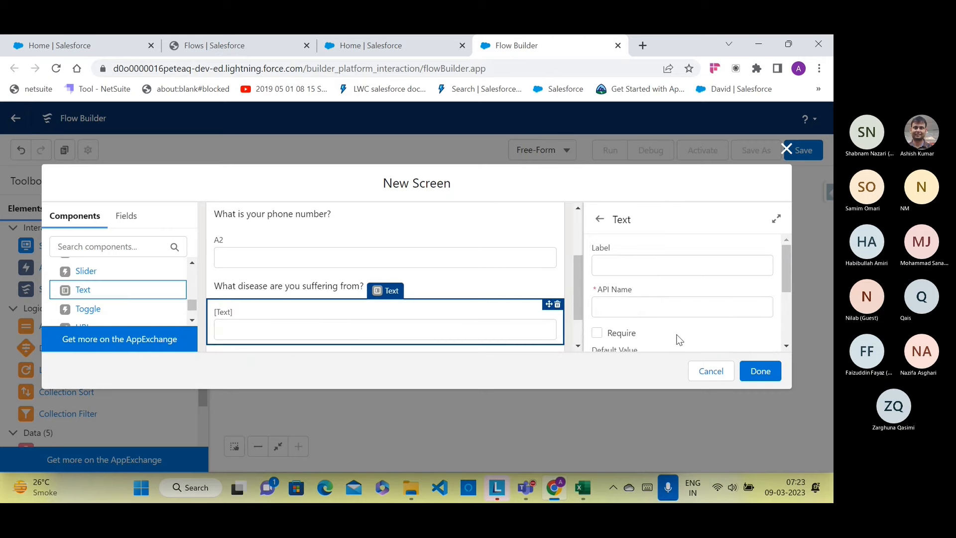
pyautogui.click(634, 269)
pyautogui.write('A3')
pyautogui.click(622, 306)
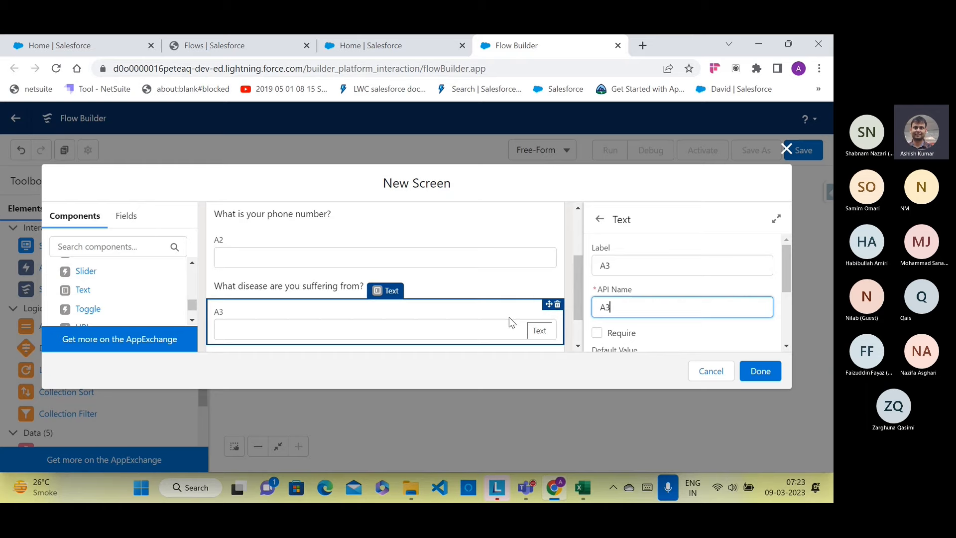
pyautogui.scroll(2, 512, 303)
pyautogui.scroll(-3, 513, 303)
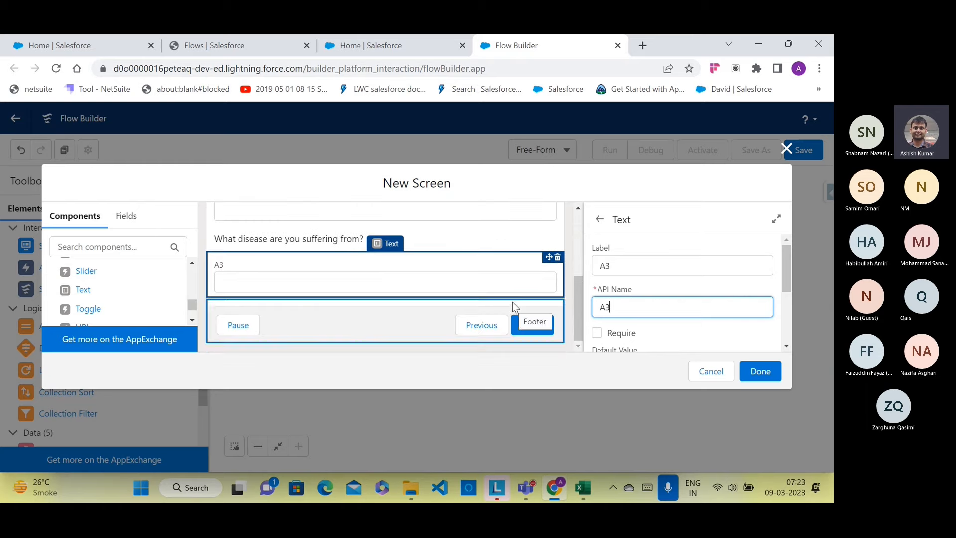
pyautogui.click(760, 370)
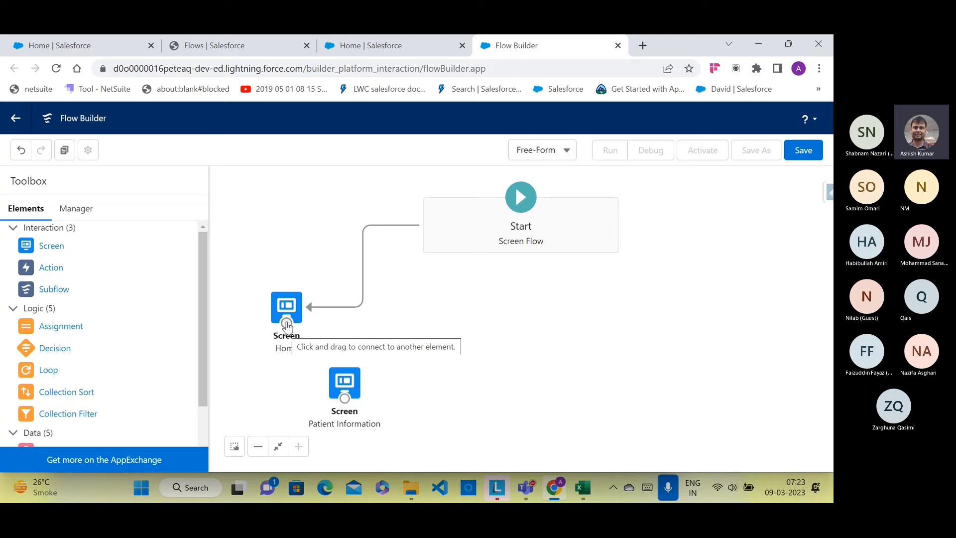
# Step: Draw a connector from the Home screen to the Patient Information screen
pyautogui.moveTo(286, 323); pyautogui.dragTo(333, 376)
pyautogui.rightClick(331, 369)
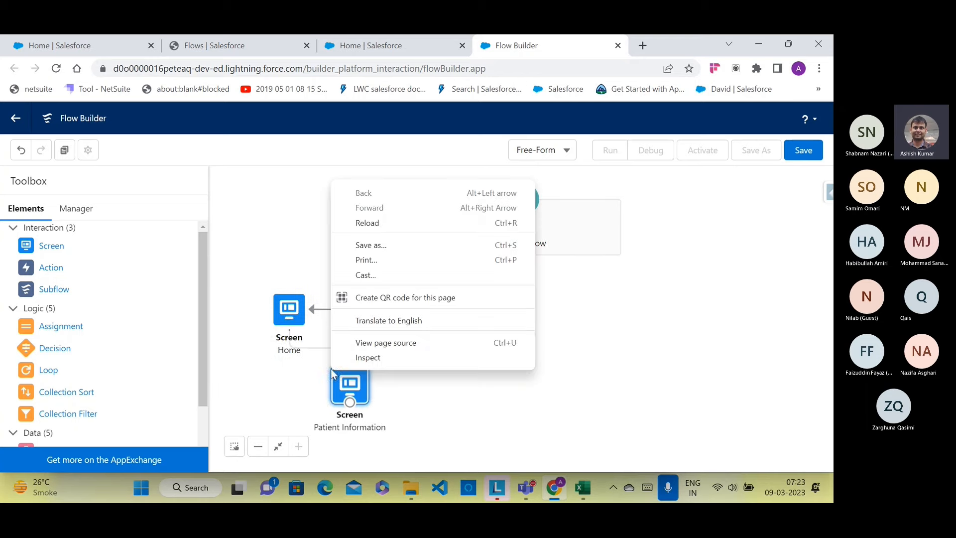
pyautogui.click(670, 383)
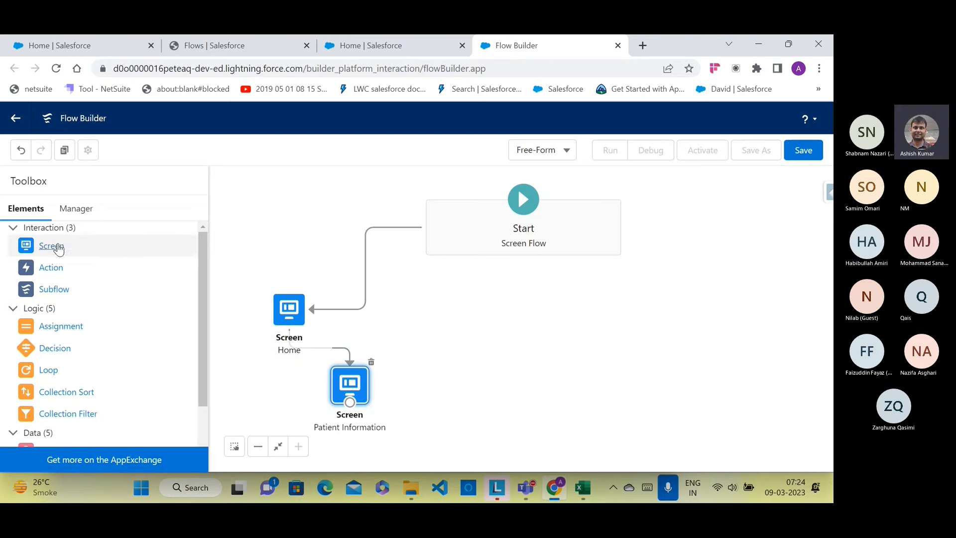
pyautogui.moveTo(56, 246); pyautogui.dragTo(429, 333)
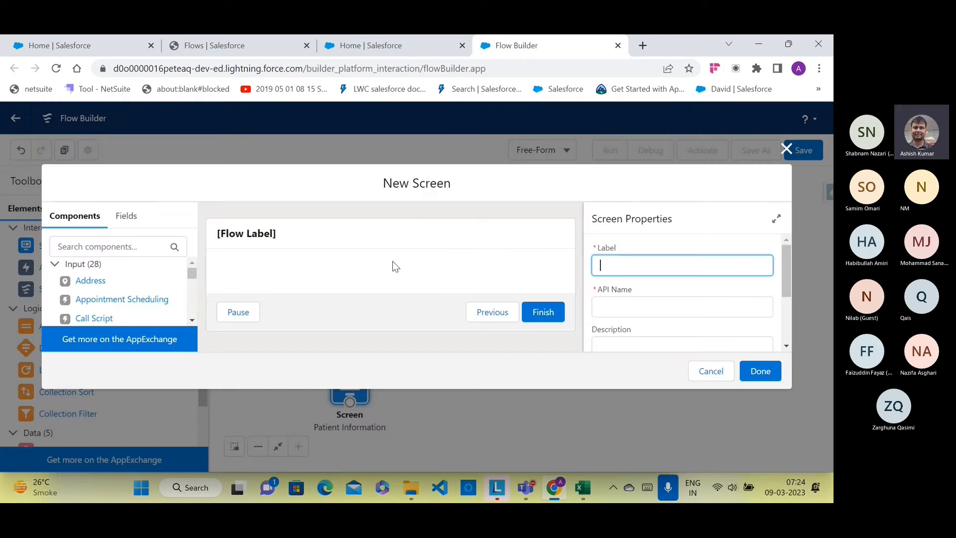
# Step: Hide the new screen's header and name it Feedback with API name Feedback
pyautogui.click(356, 244)
pyautogui.scroll(-3, 699, 303)
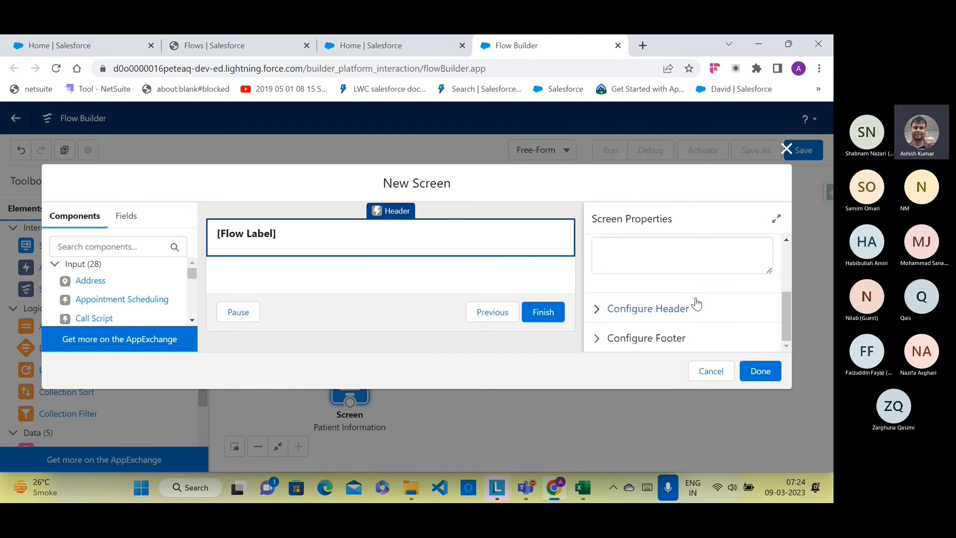
pyautogui.click(599, 309)
pyautogui.click(597, 330)
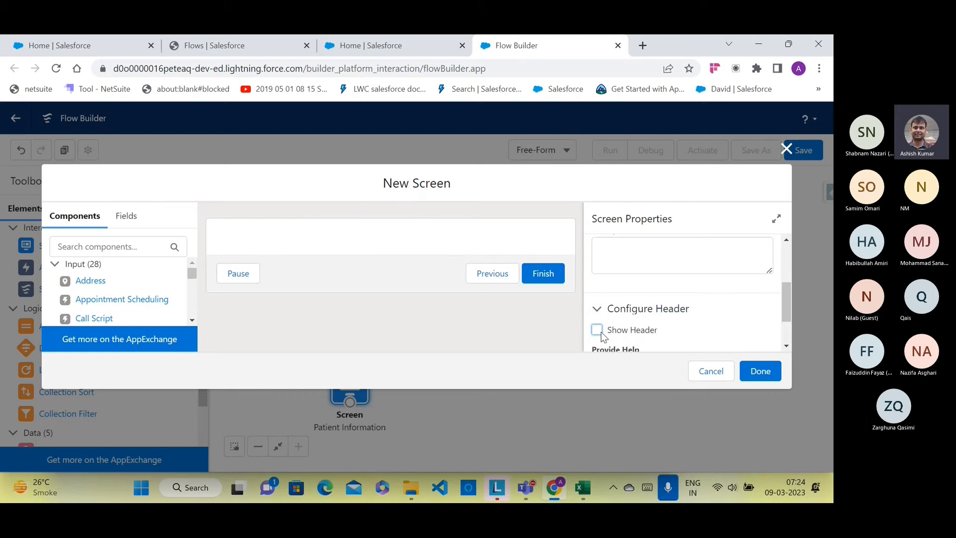
pyautogui.scroll(5, 686, 344)
pyautogui.click(635, 269)
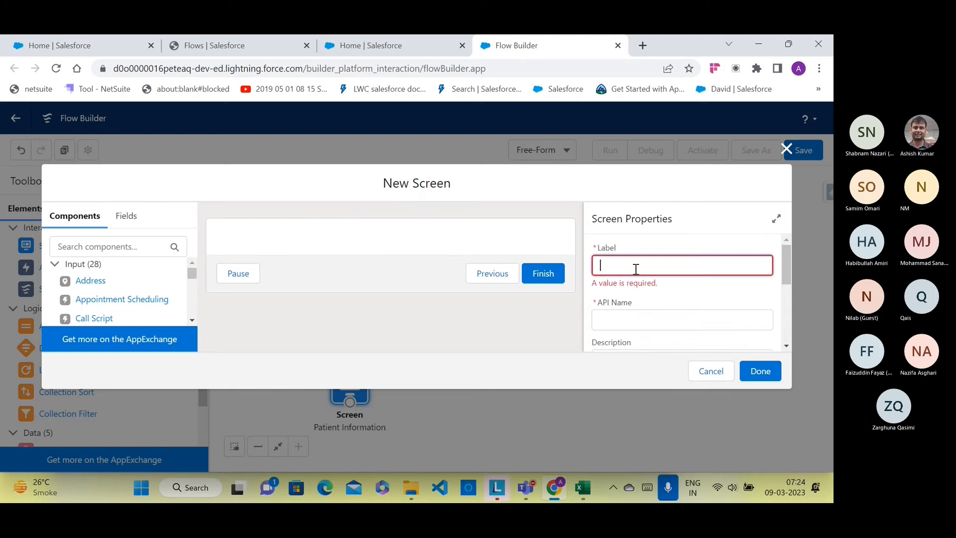
pyautogui.write('Feedback')
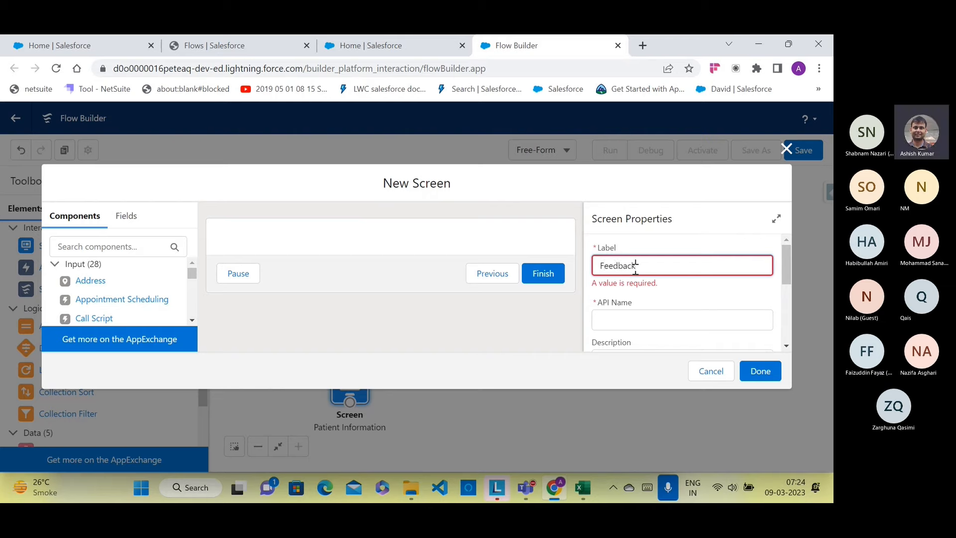
pyautogui.click(635, 326)
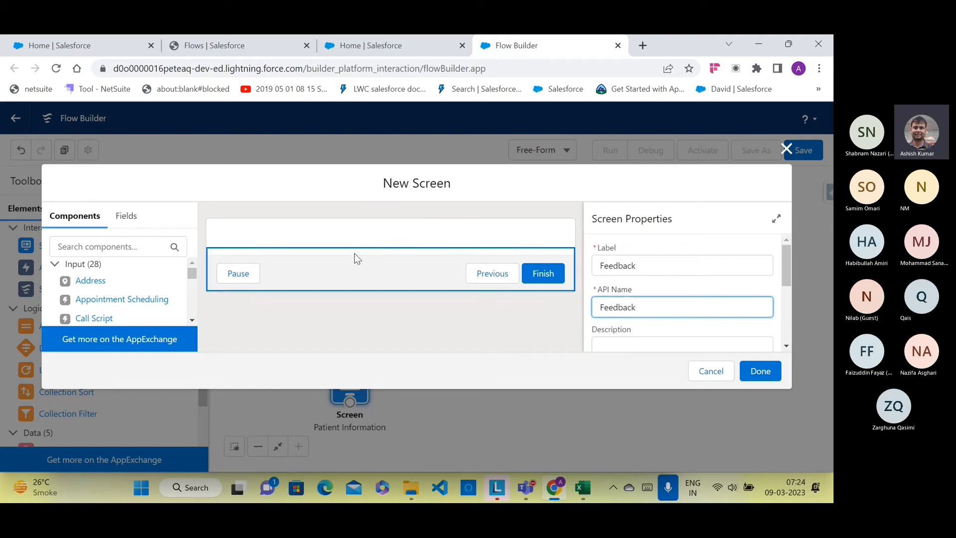
# Step: Add a Display Text with API name Q4 reading 'Are yiu happy with the service?'
pyautogui.click(54, 270)
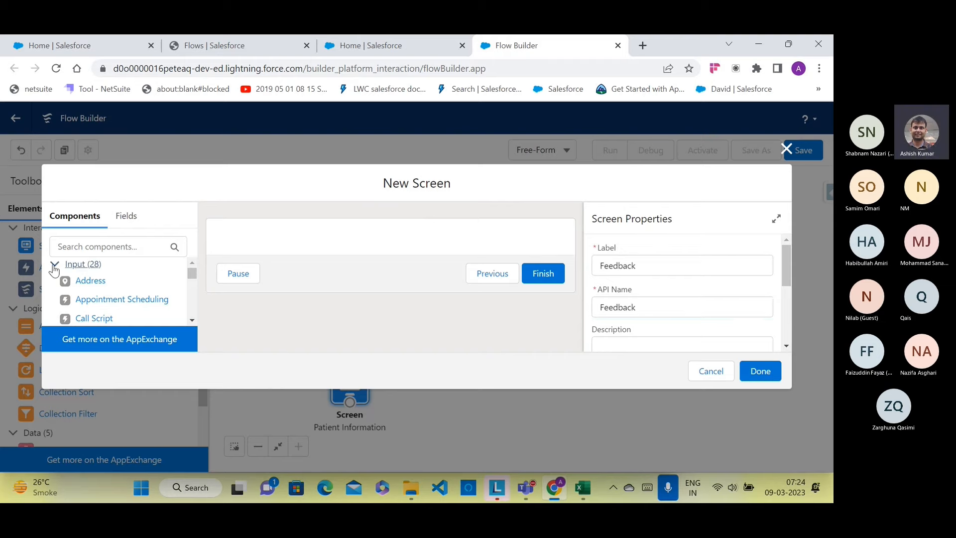
pyautogui.scroll(-10, 114, 286)
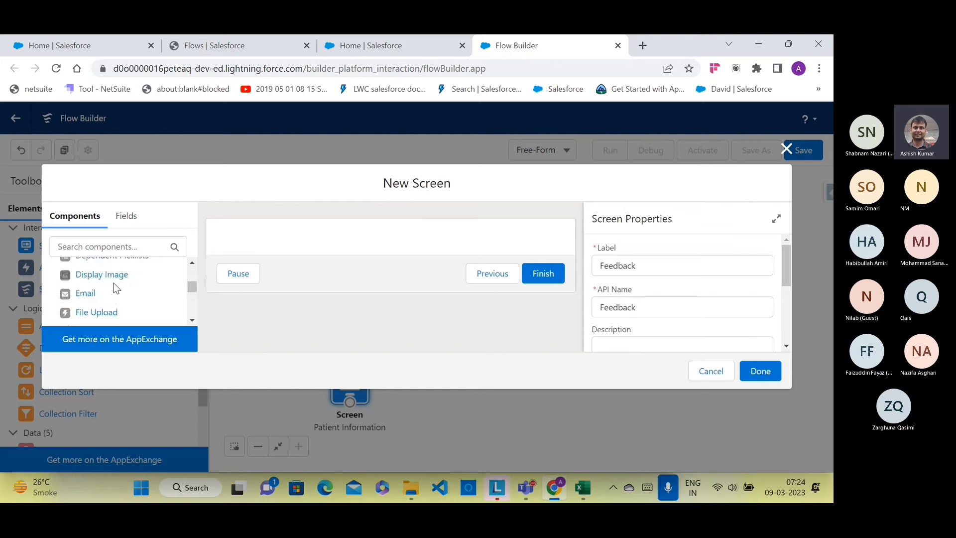
pyautogui.scroll(-1, 114, 288)
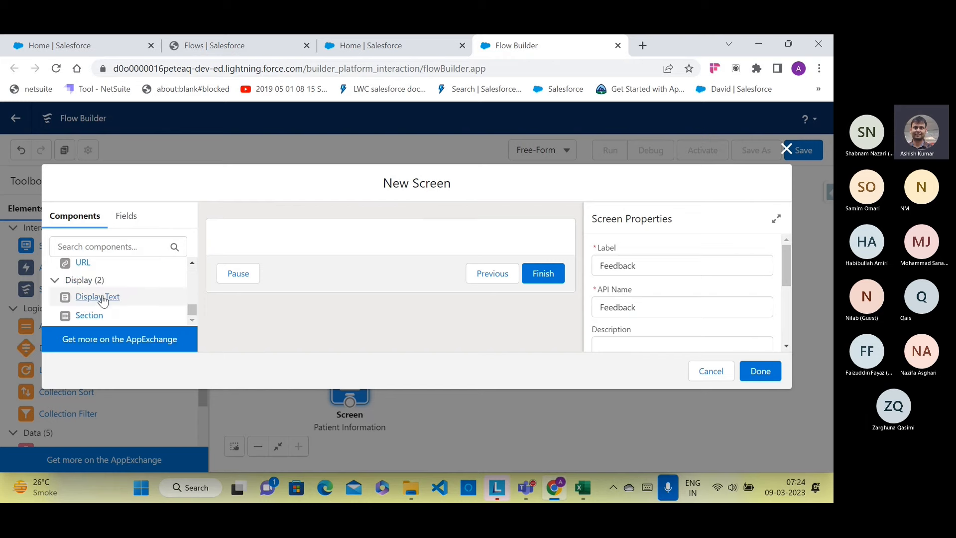
pyautogui.moveTo(99, 297); pyautogui.dragTo(221, 243)
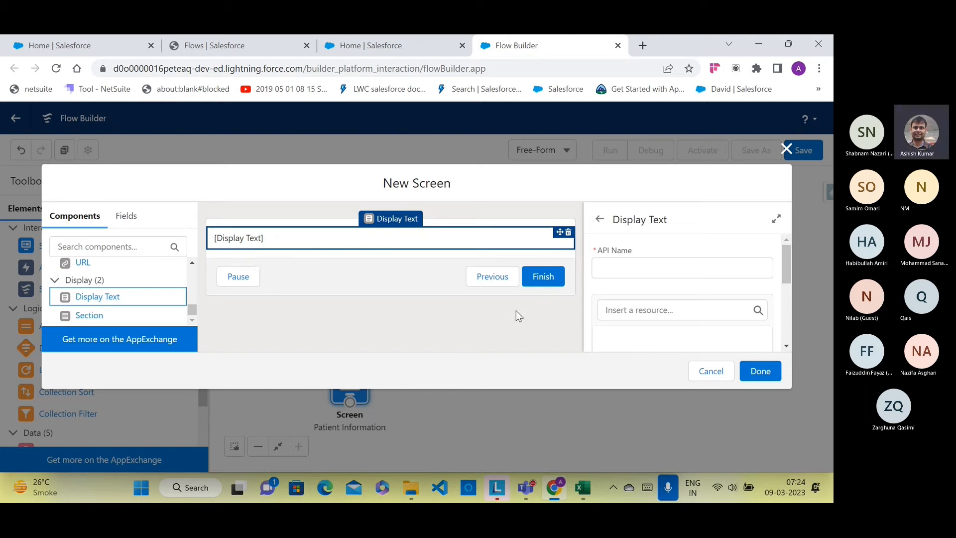
pyautogui.click(616, 267)
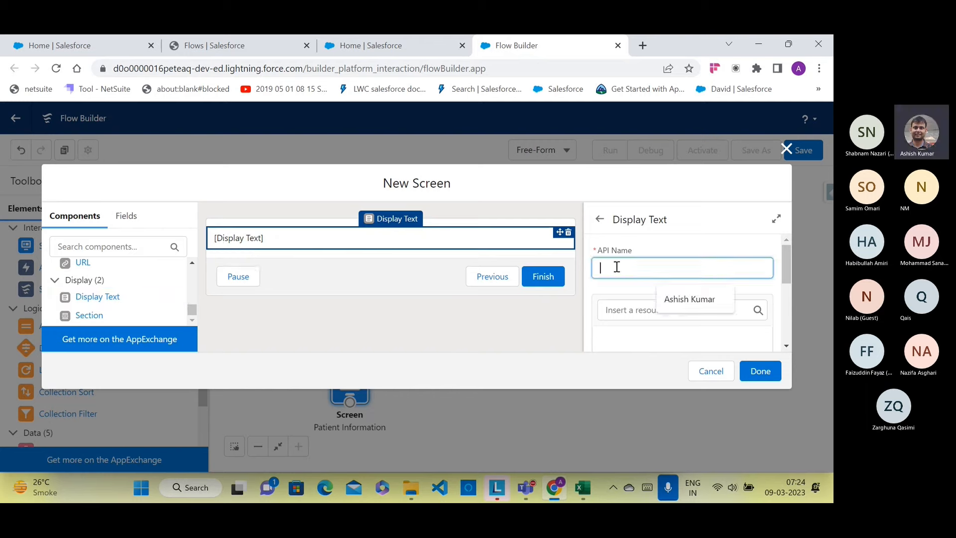
pyautogui.write('Q4')
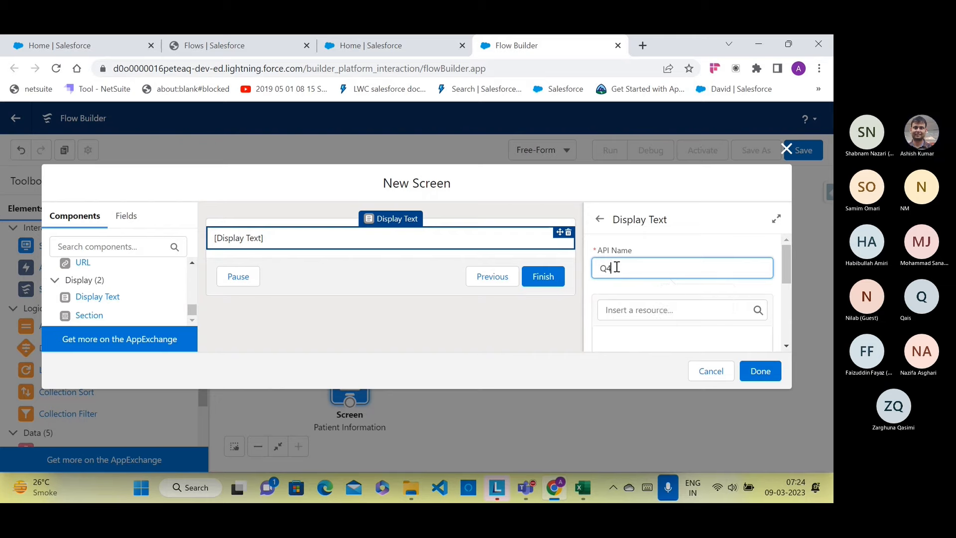
pyautogui.click(643, 339)
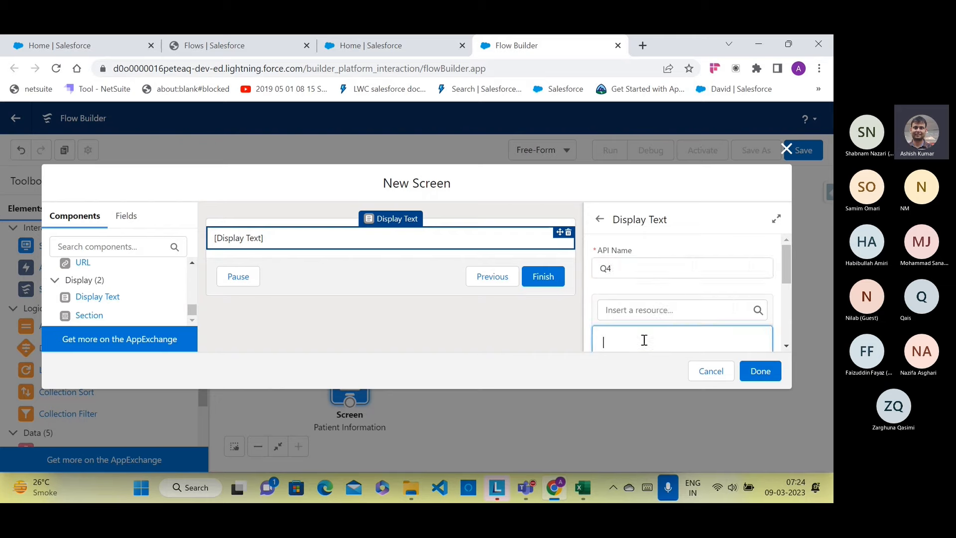
pyautogui.write('Are yiu ha')
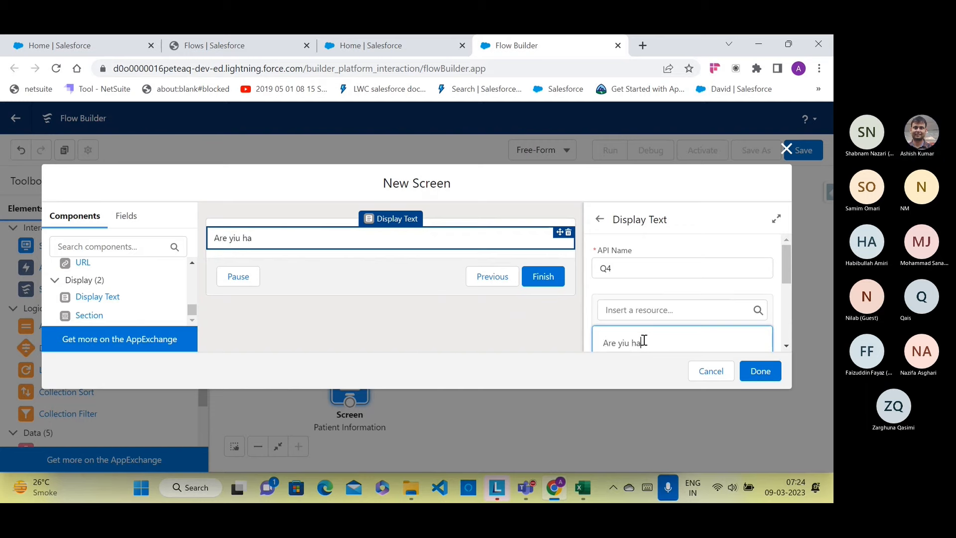
pyautogui.write('ppy')
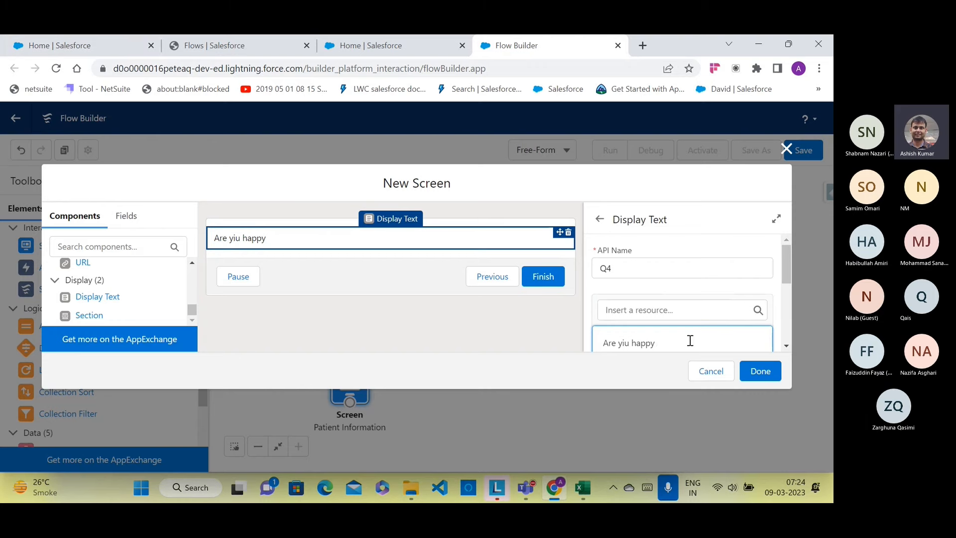
pyautogui.write('with the service?')
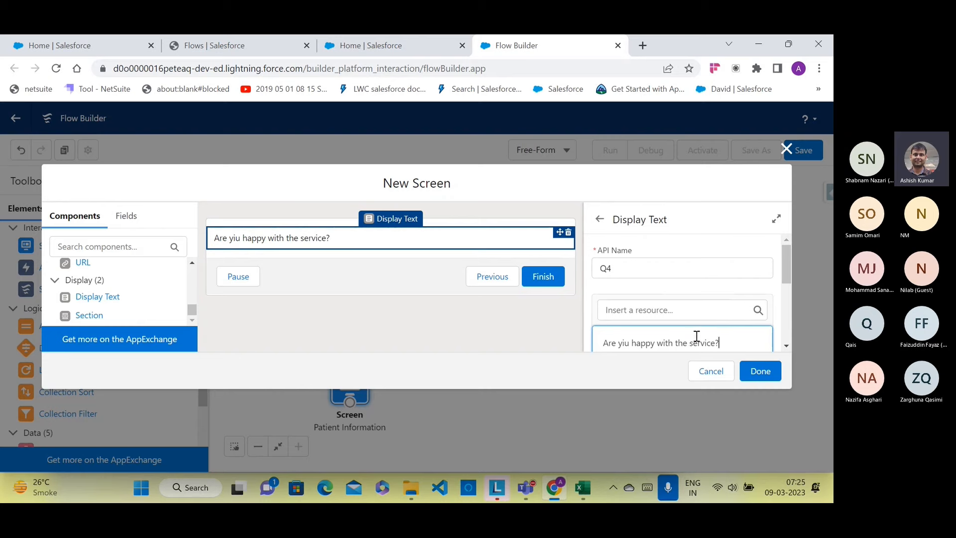
pyautogui.scroll(-2, 692, 339)
pyautogui.scroll(2, 696, 336)
# Step: Correct 'yiu' to 'you' in the Feedback question
pyautogui.moveTo(740, 278); pyautogui.dragTo(603, 278)
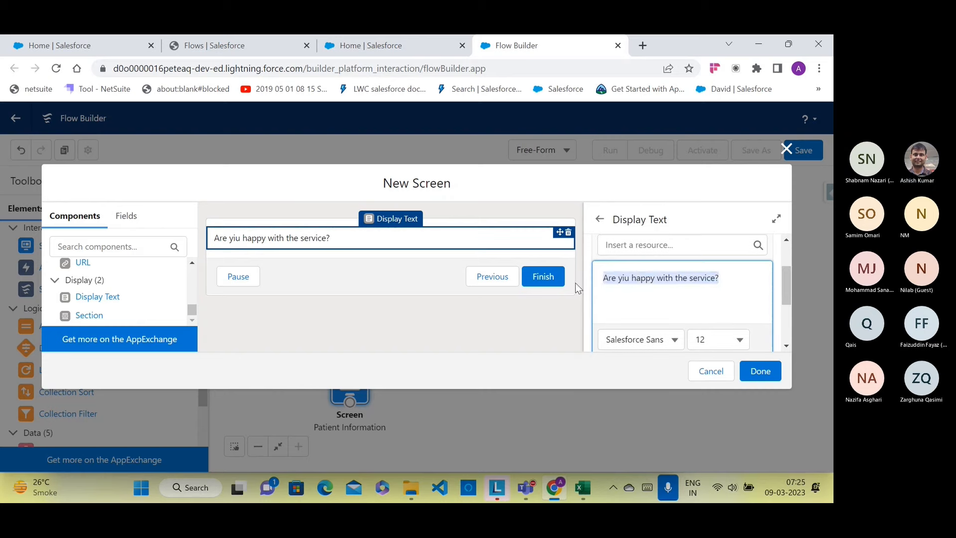
pyautogui.click(621, 278)
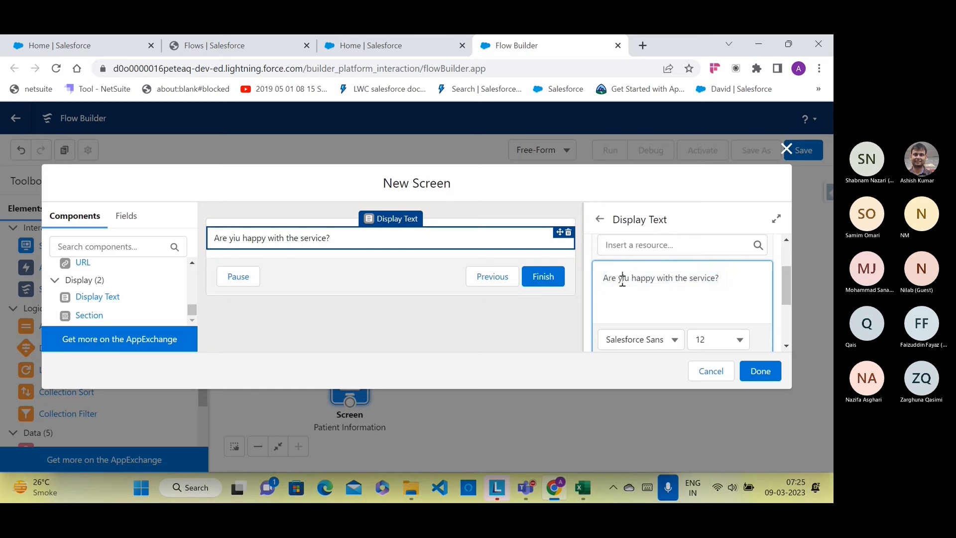
pyautogui.press('BackSpace')
pyautogui.write('o')
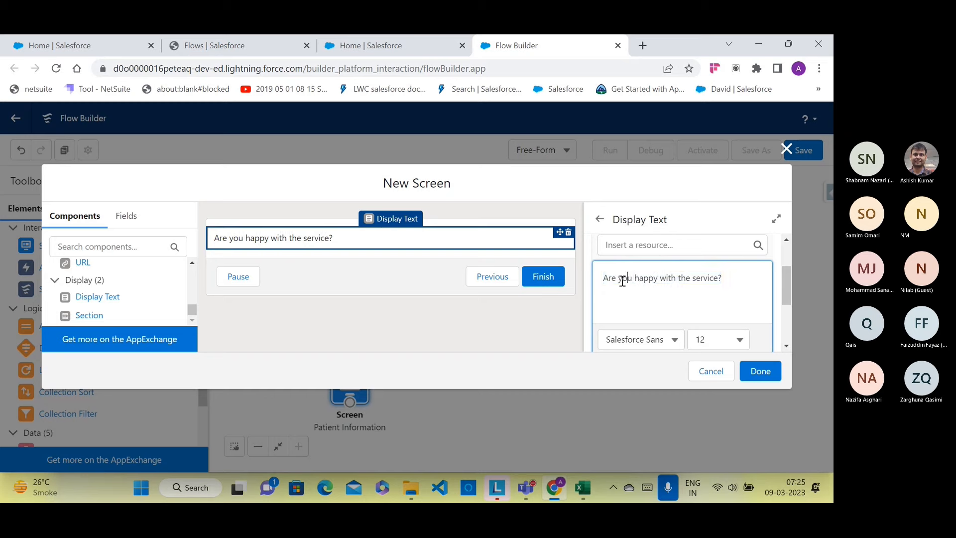
# Step: Apply font size 14 to the whole question and close the screen editor
pyautogui.click(706, 344)
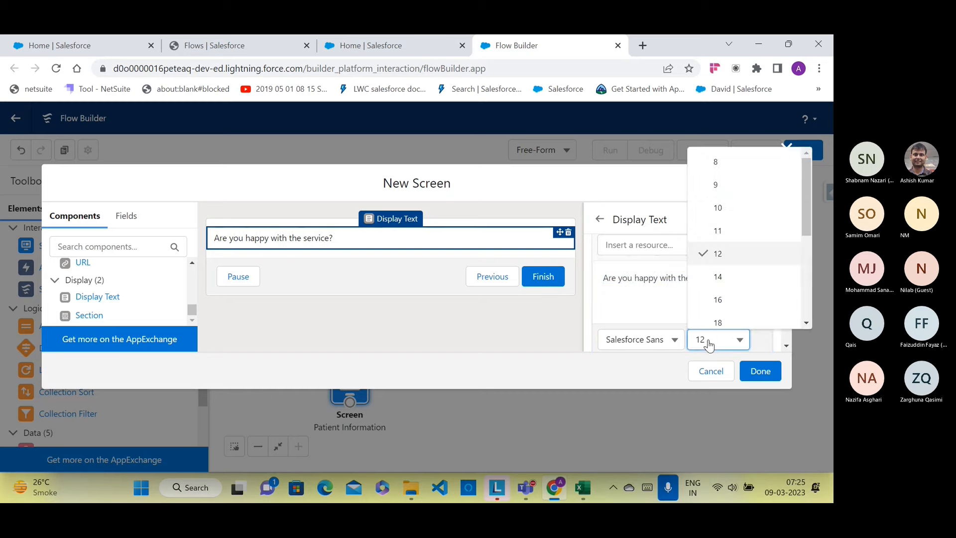
pyautogui.click(720, 277)
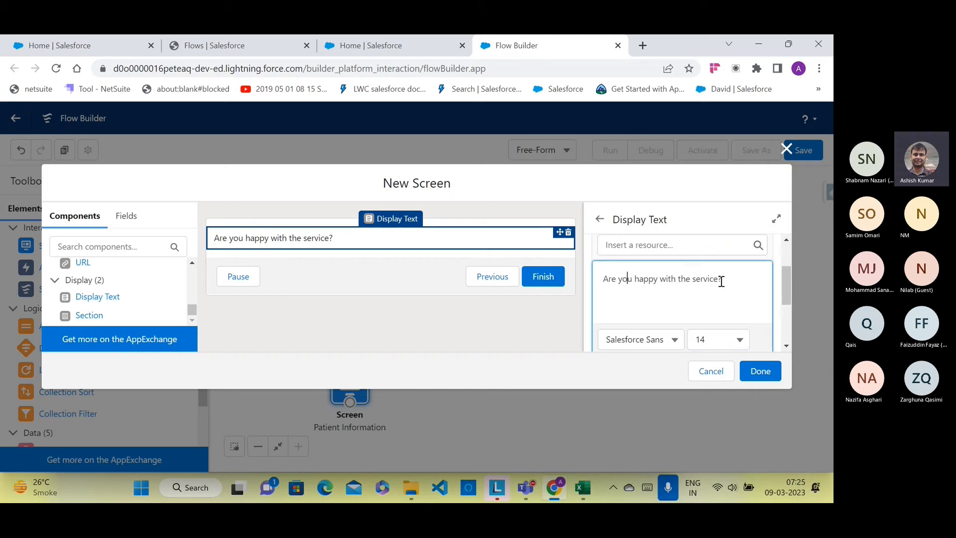
pyautogui.moveTo(723, 282); pyautogui.dragTo(605, 293)
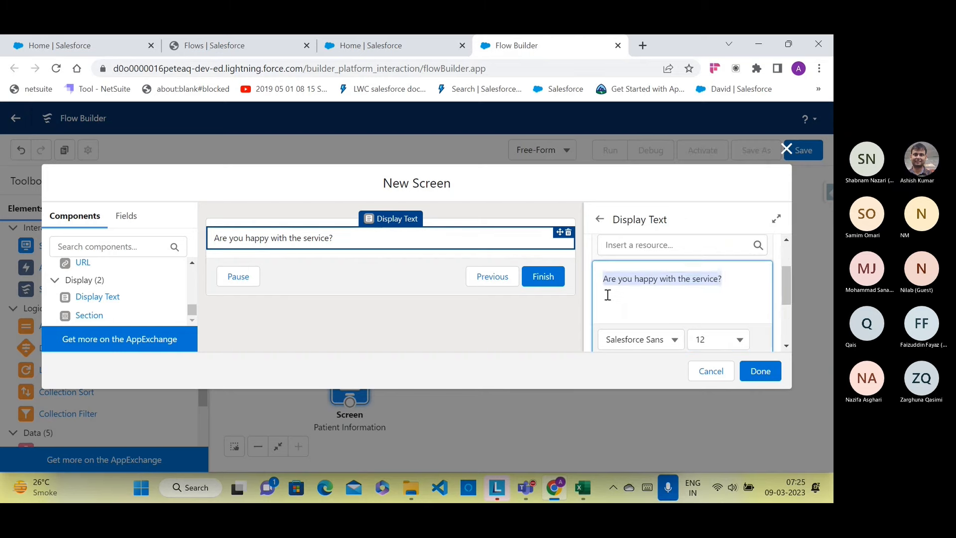
pyautogui.click(738, 338)
pyautogui.click(715, 252)
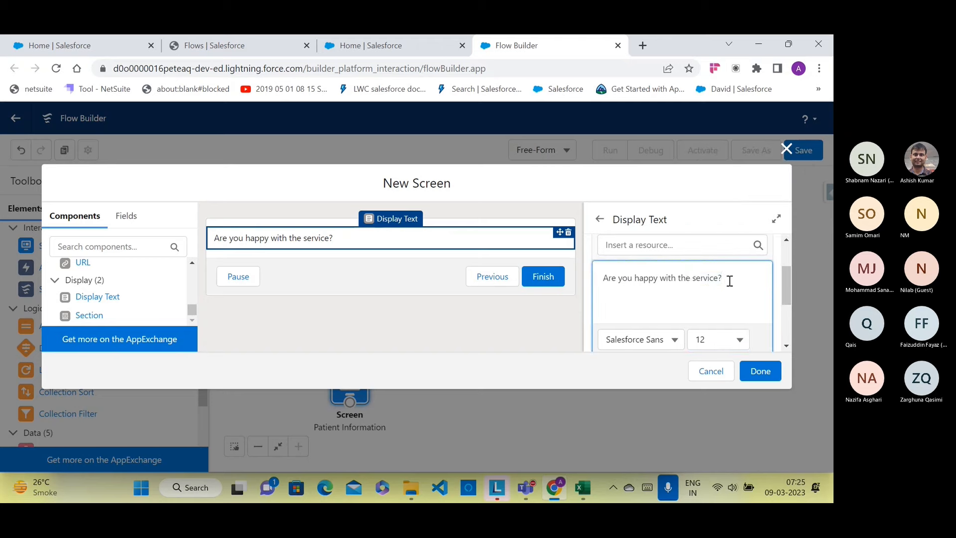
pyautogui.moveTo(726, 279); pyautogui.dragTo(603, 277)
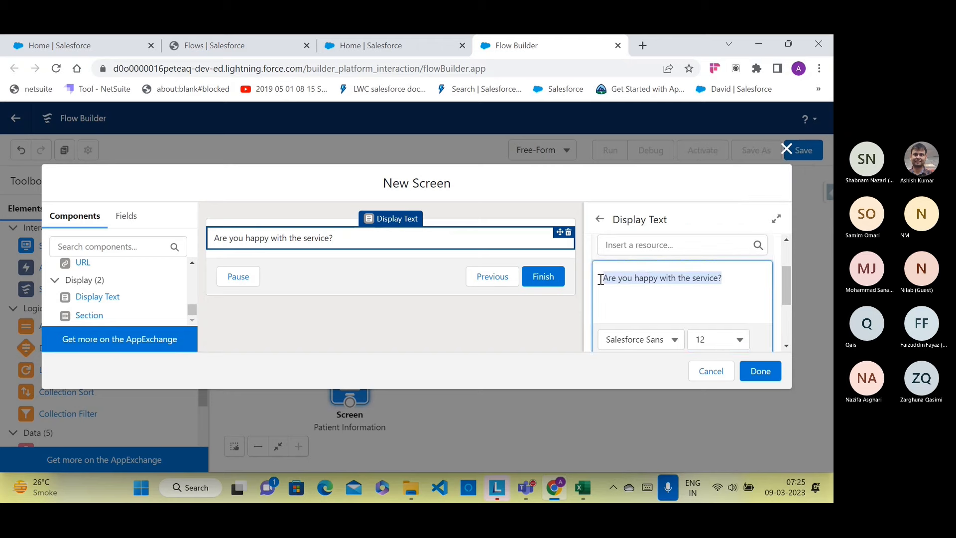
pyautogui.click(721, 341)
pyautogui.click(719, 278)
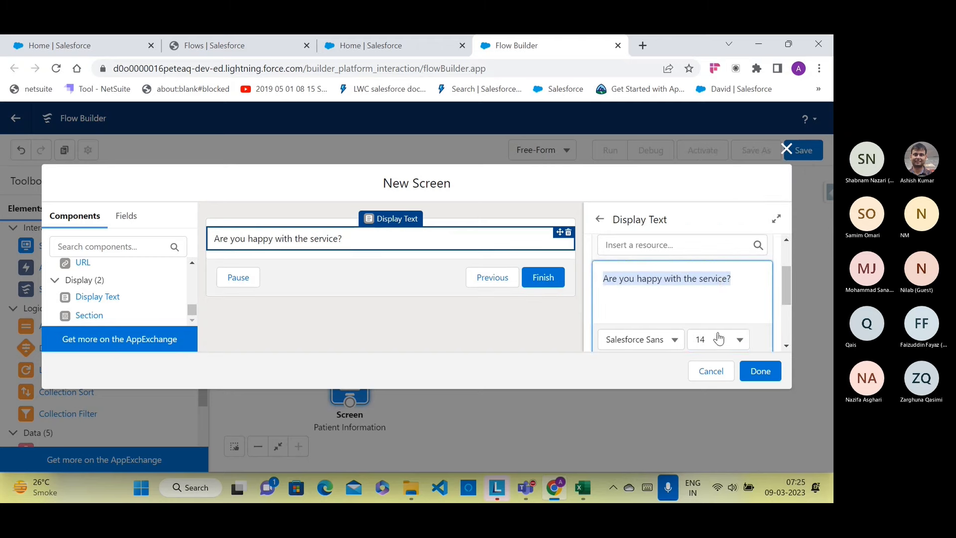
pyautogui.click(761, 370)
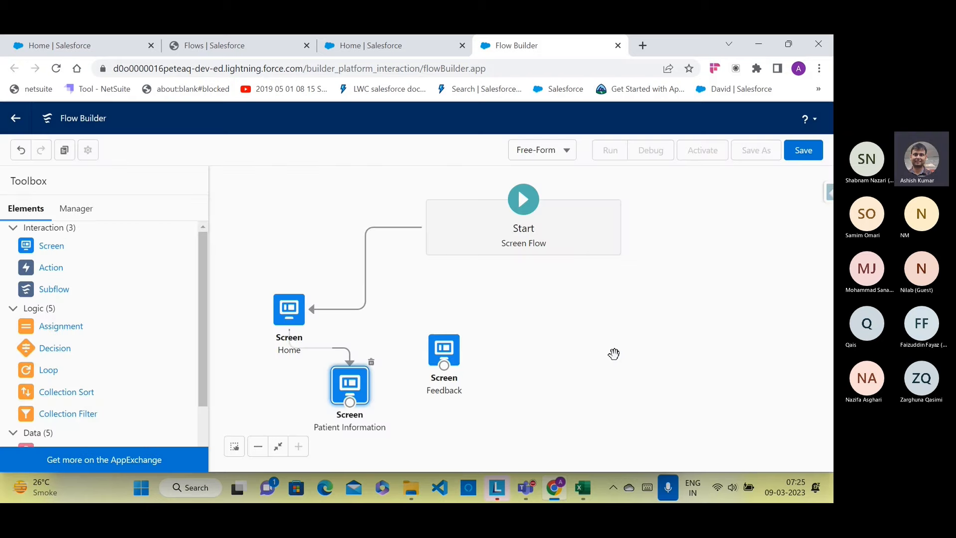
# Step: Reopen the Feedback screen and confirm the question is at size 14
pyautogui.click(451, 359)
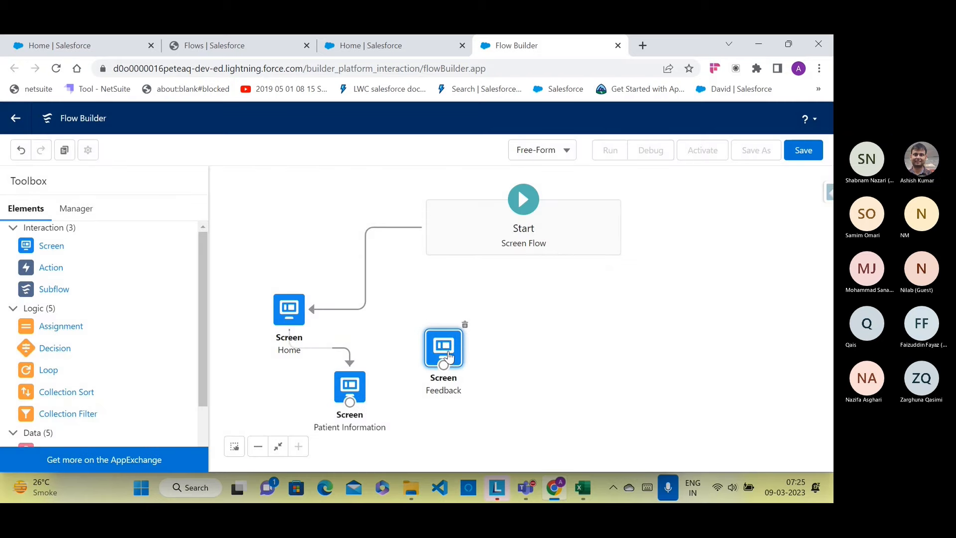
pyautogui.doubleClick(448, 355)
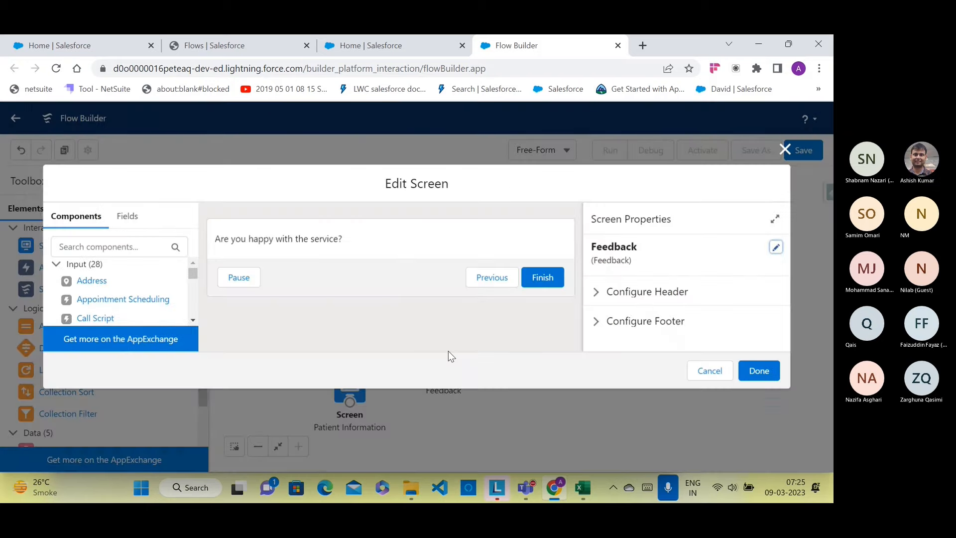
pyautogui.click(377, 244)
pyautogui.scroll(-2, 646, 301)
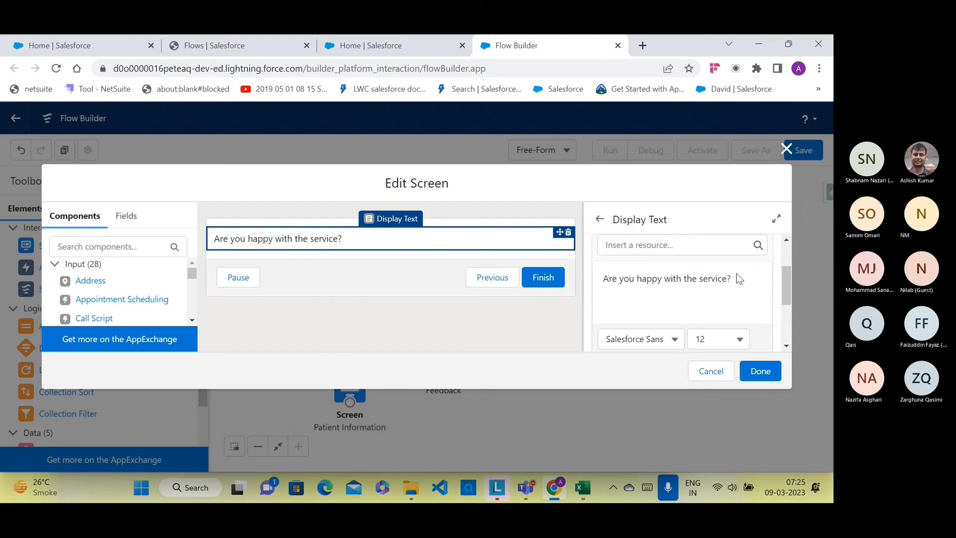
pyautogui.click(724, 276)
pyautogui.moveTo(734, 279); pyautogui.dragTo(602, 285)
pyautogui.click(702, 340)
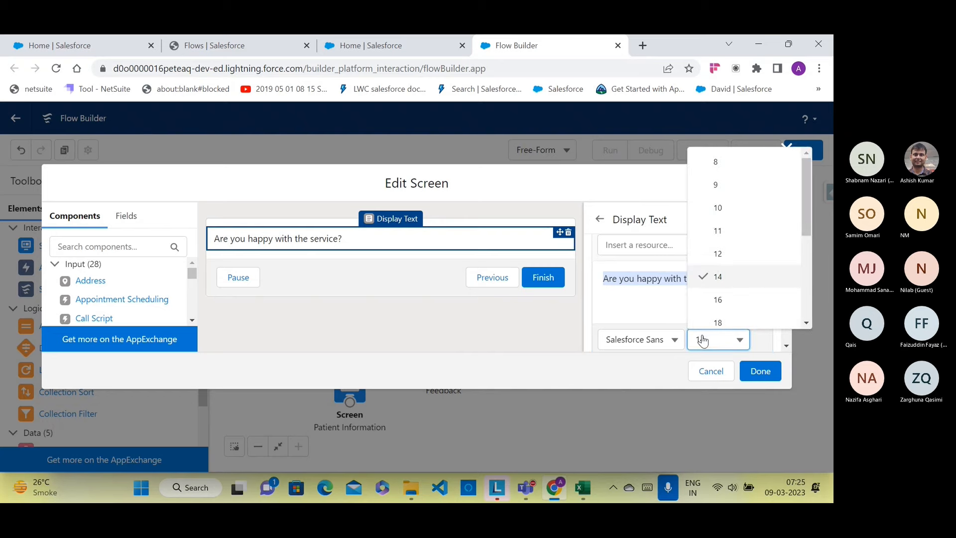
pyautogui.click(713, 283)
pyautogui.click(657, 278)
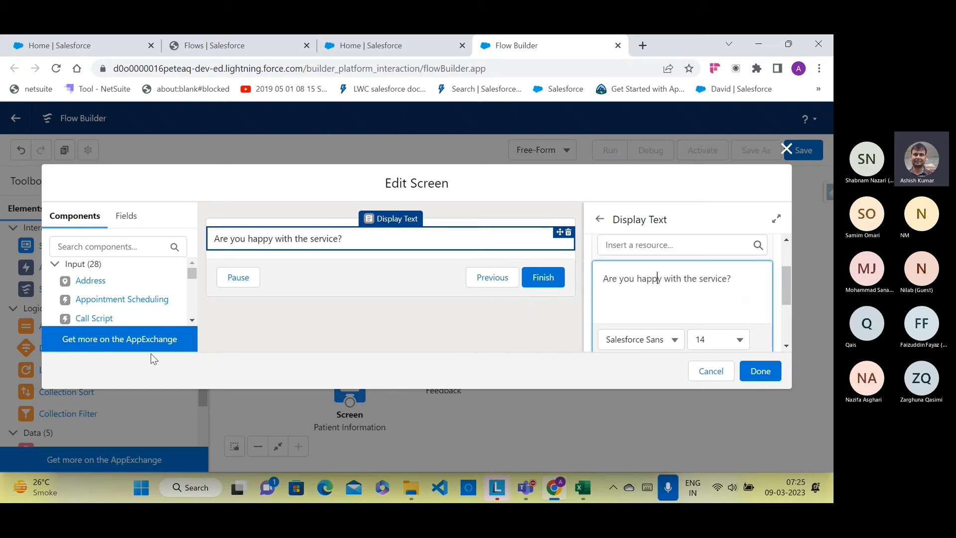
# Step: Add a Text input component below the Feedback question
pyautogui.scroll(-4, 90, 291)
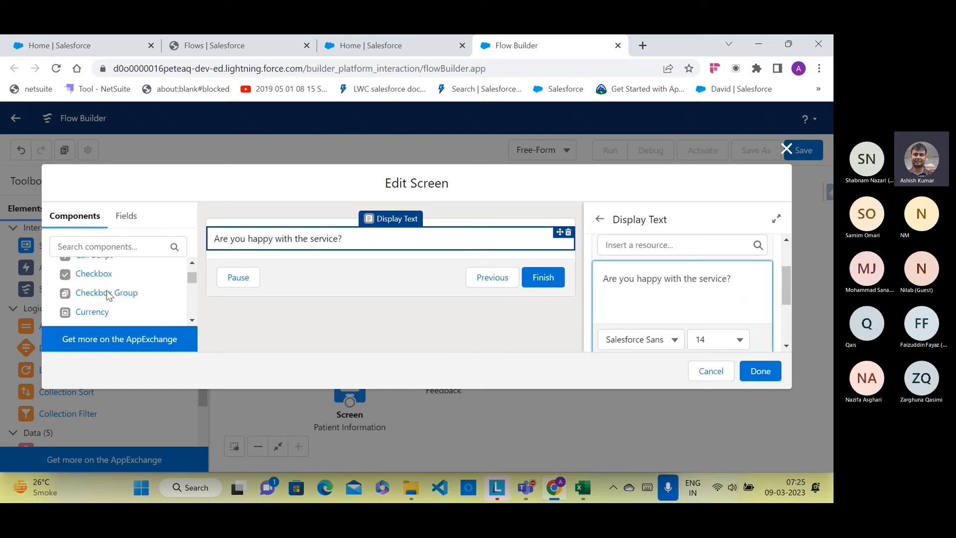
pyautogui.scroll(-5, 107, 290)
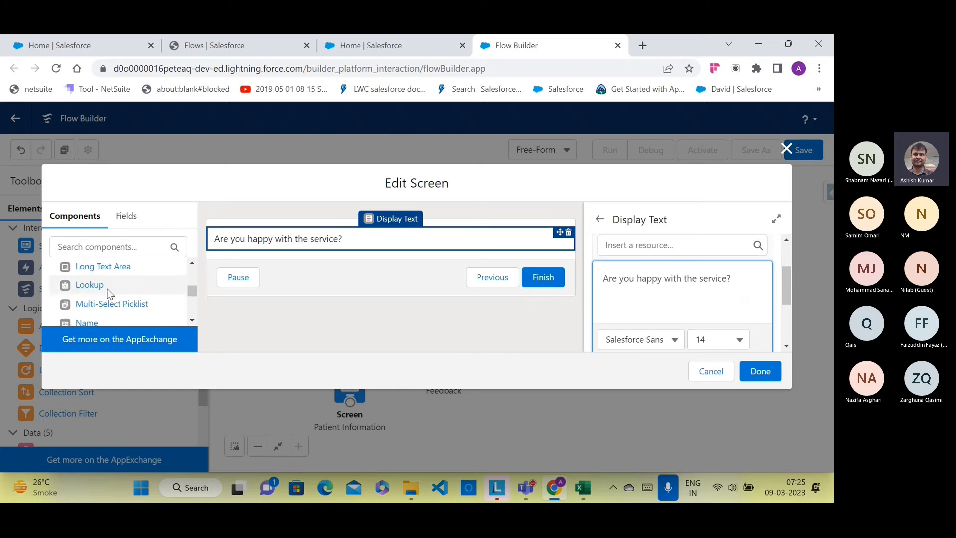
pyautogui.scroll(-6, 107, 295)
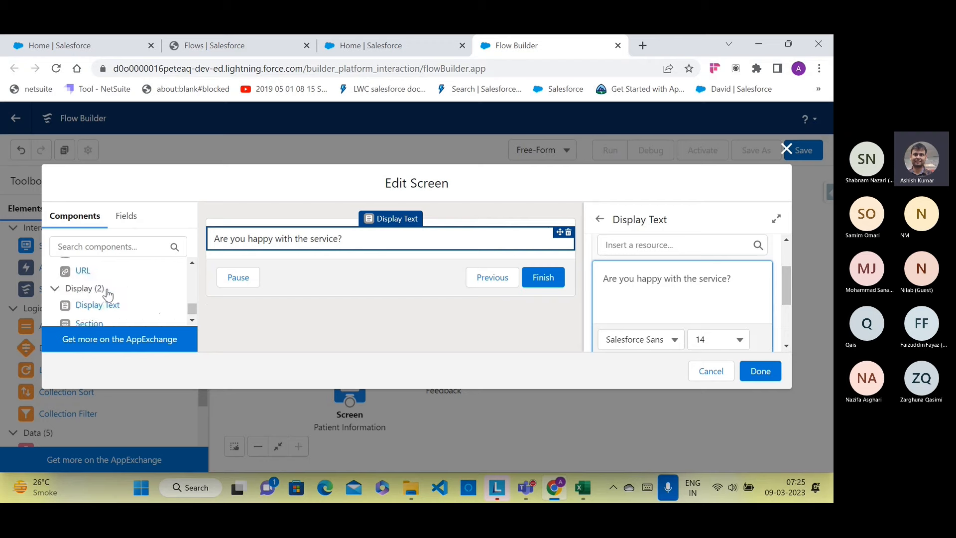
pyautogui.scroll(3, 107, 294)
pyautogui.scroll(-1, 89, 299)
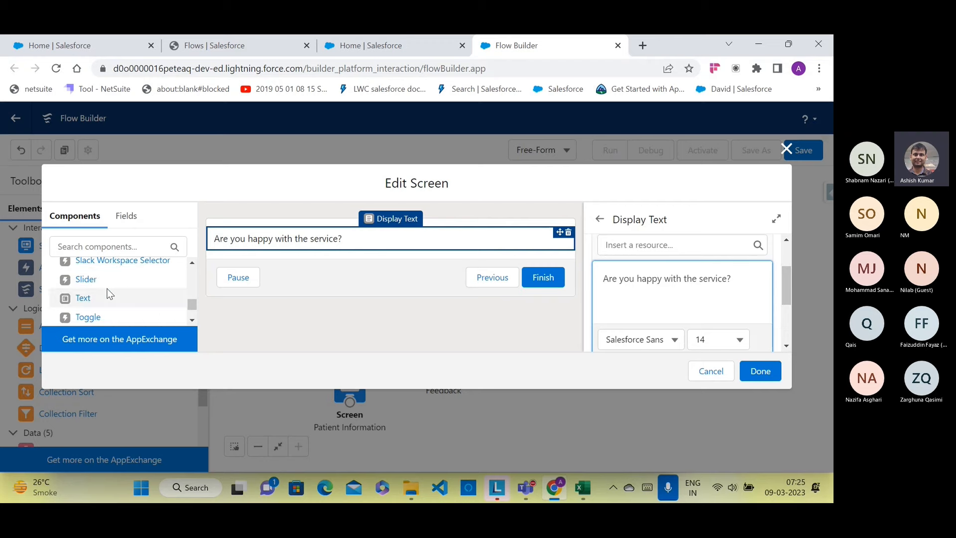
pyautogui.moveTo(87, 303); pyautogui.dragTo(236, 252)
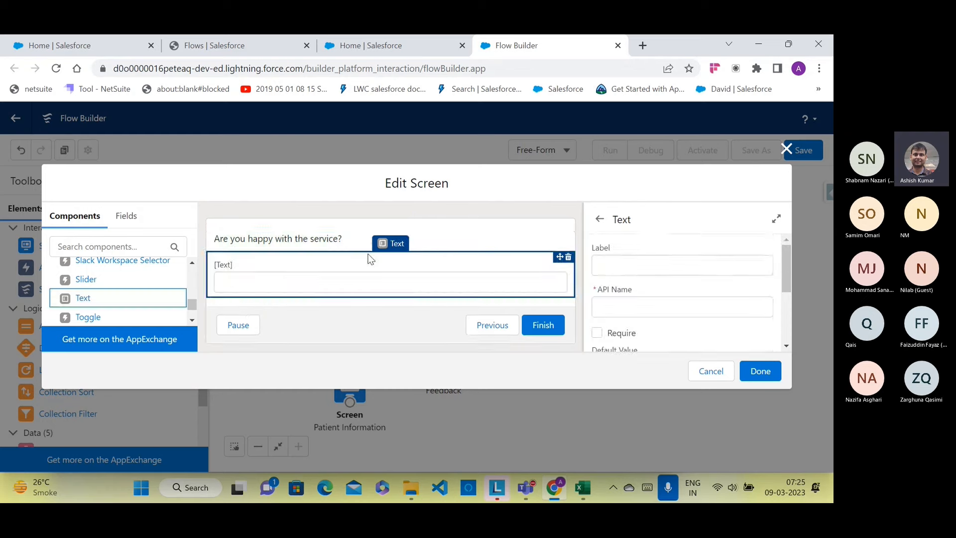
# Step: Give the text input label and API name A4HOrNH, then save the Feedback screen
pyautogui.click(593, 259)
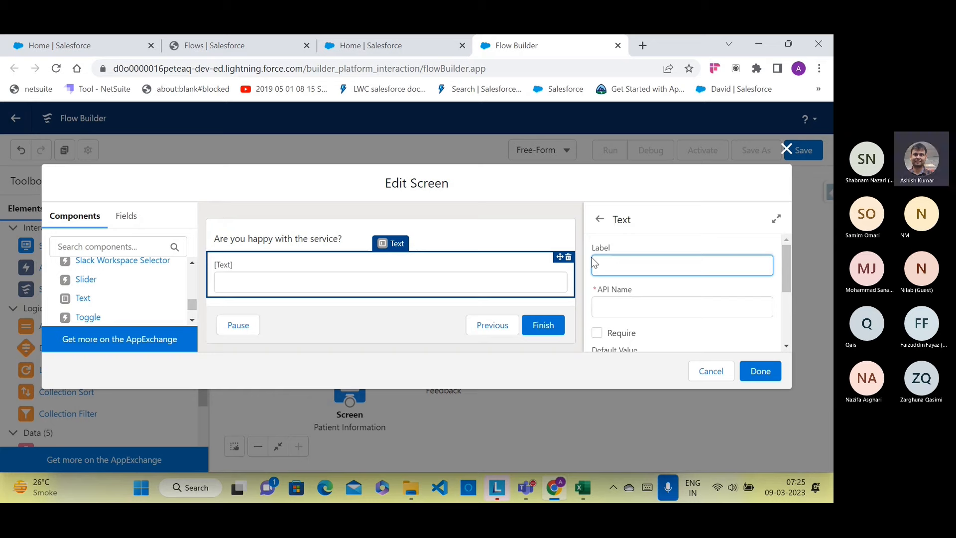
pyautogui.write('A4HOrNH')
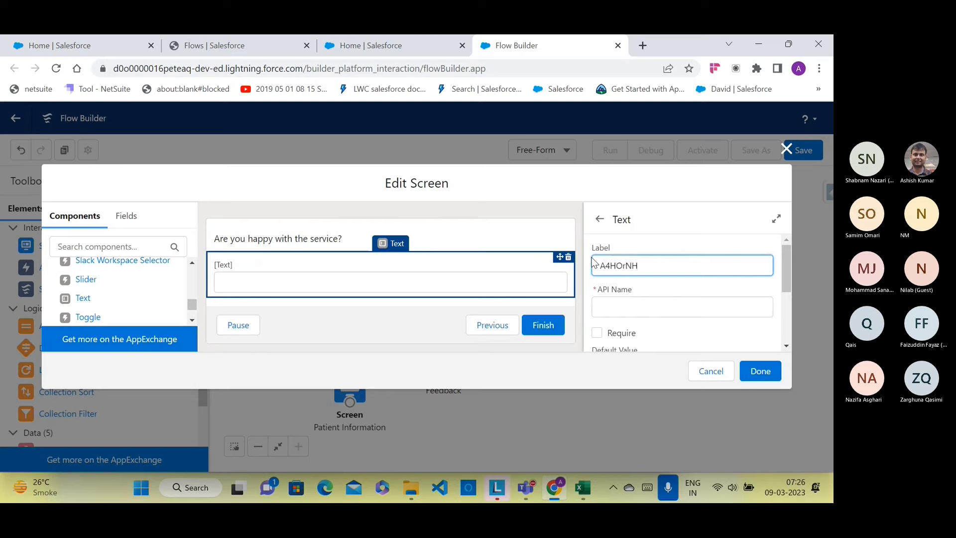
pyautogui.click(641, 305)
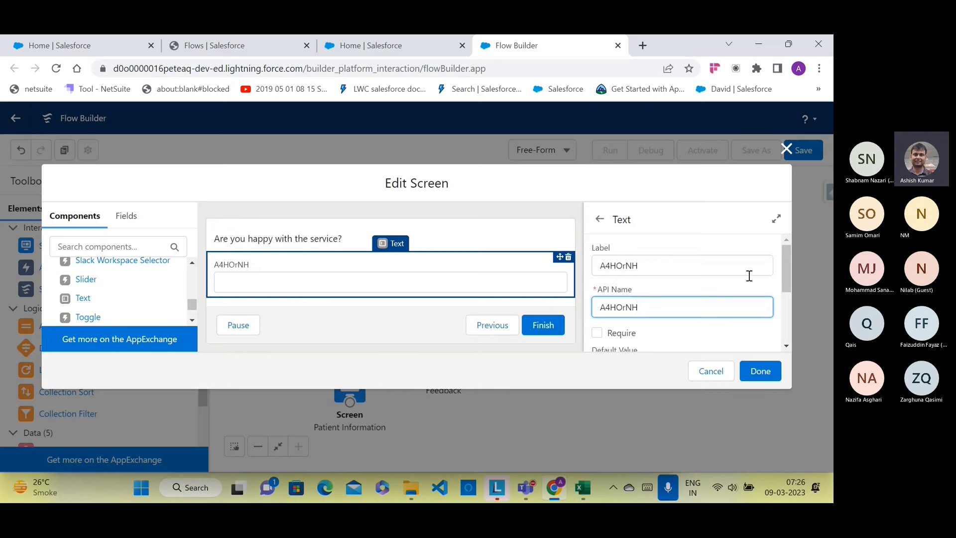
pyautogui.scroll(-2, 749, 276)
pyautogui.click(760, 371)
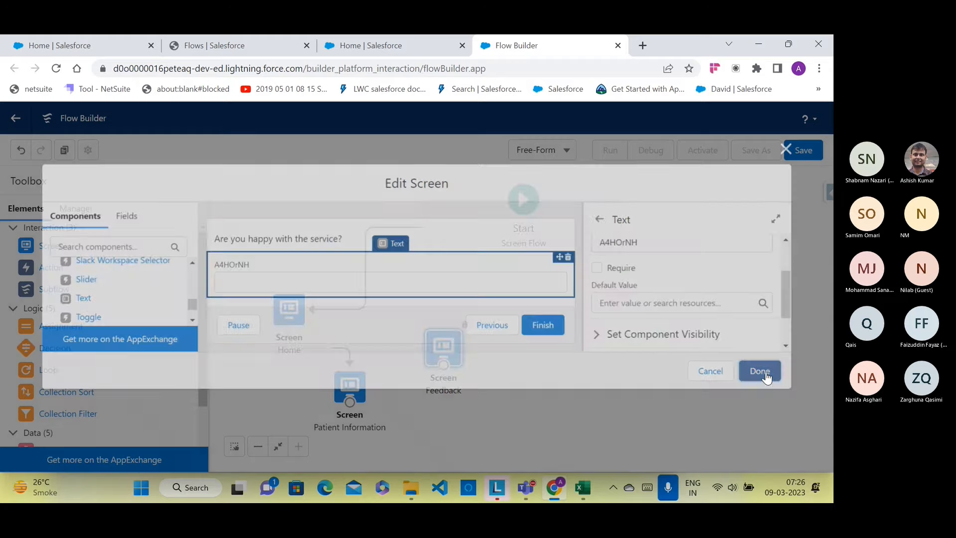
# Step: Link Patient Information onward to the Feedback screen
pyautogui.moveTo(350, 403); pyautogui.dragTo(443, 350)
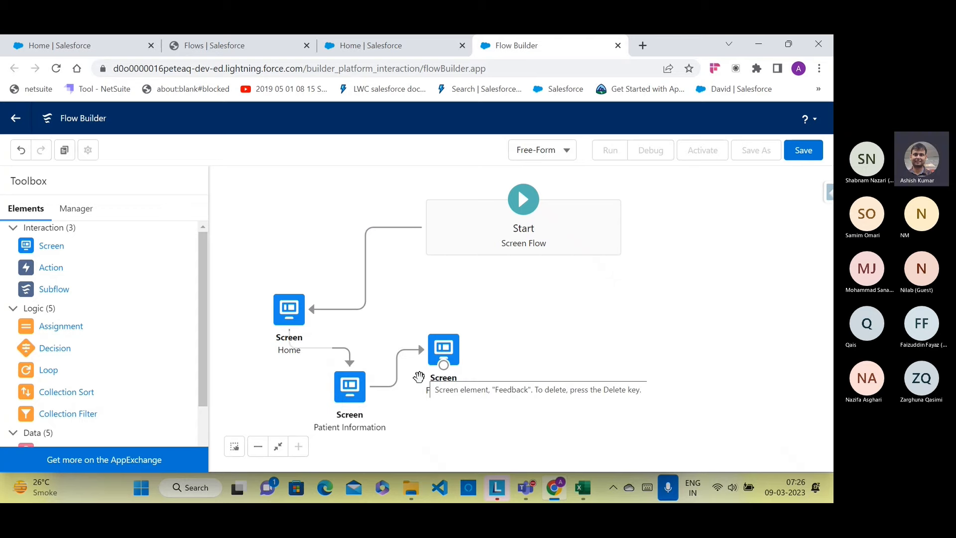
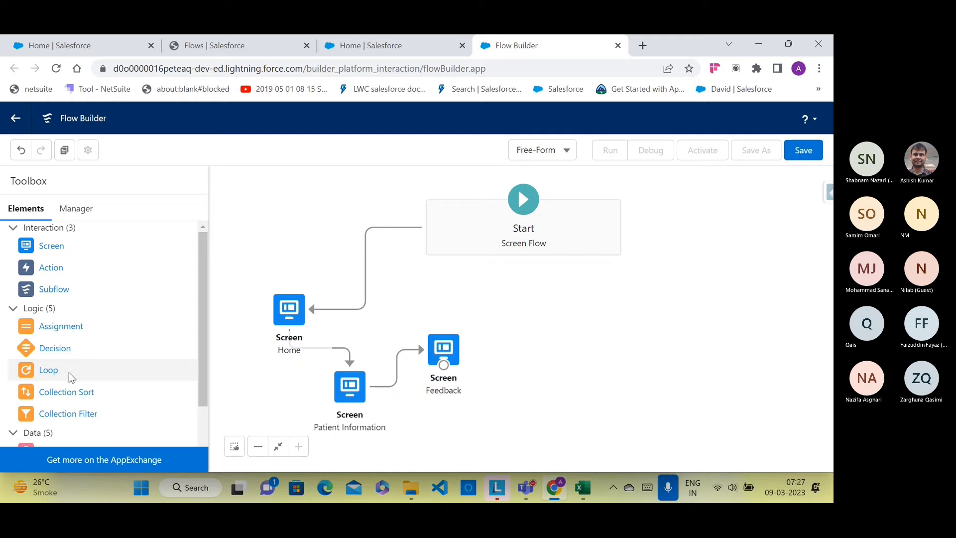
# Step: Drop a Decision onto the canvas and label it 'What to do?'
pyautogui.moveTo(65, 349); pyautogui.dragTo(495, 301)
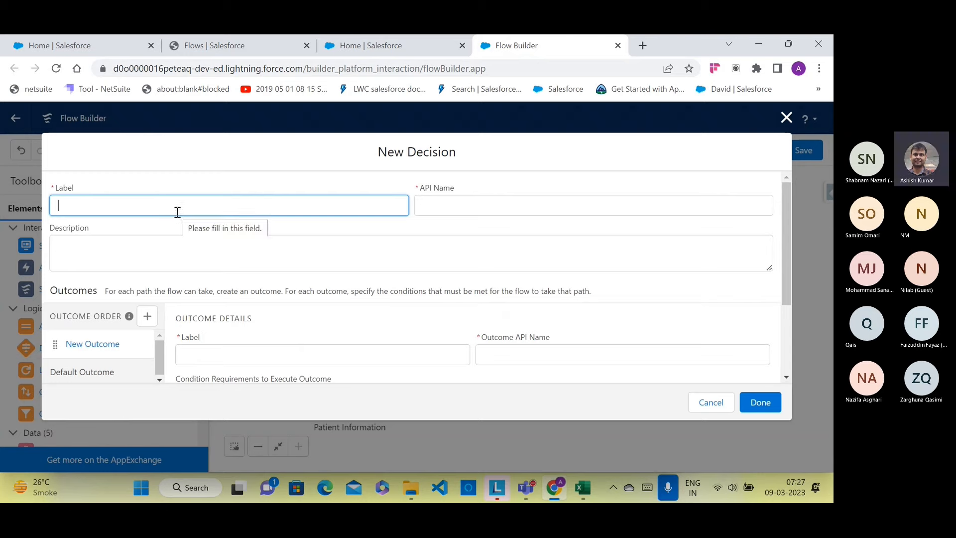
pyautogui.write('What')
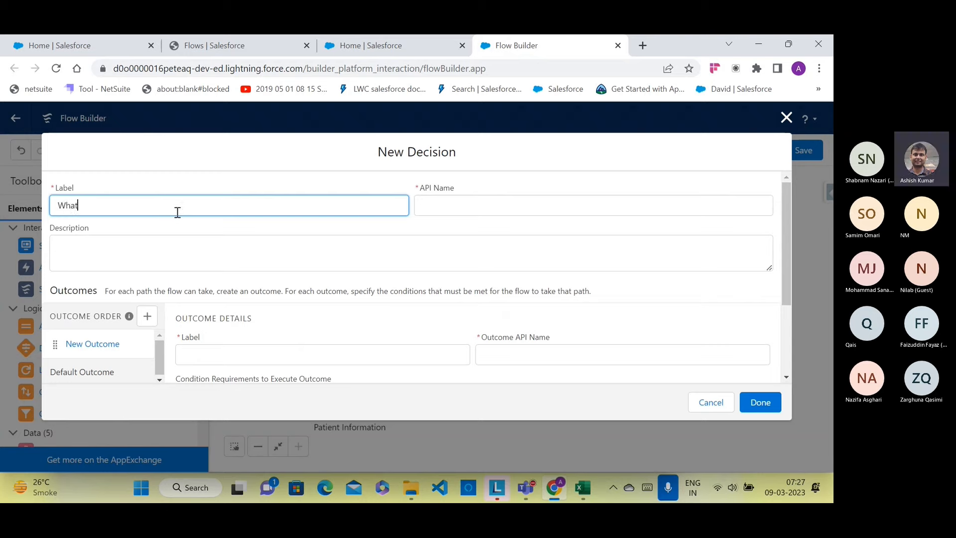
pyautogui.write(' to do?')
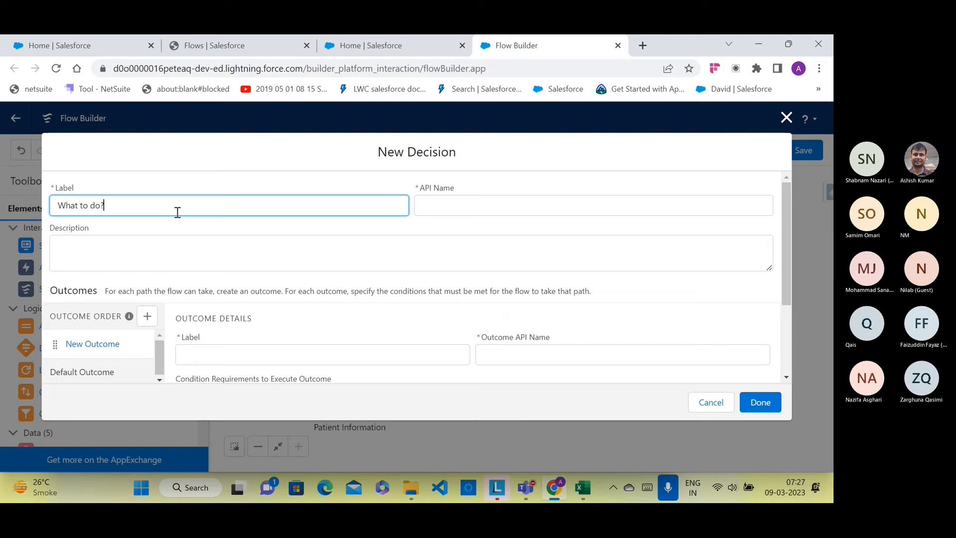
pyautogui.click(458, 209)
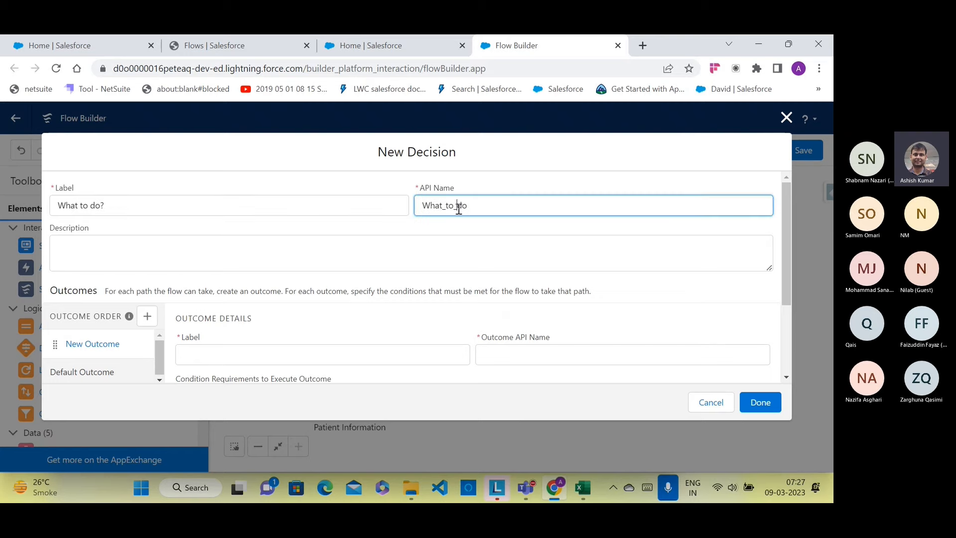
# Step: Give the decision the description 'Decision to take action based on patient feedback'
pyautogui.click(399, 252)
pyautogui.write('Dec')
pyautogui.write('i')
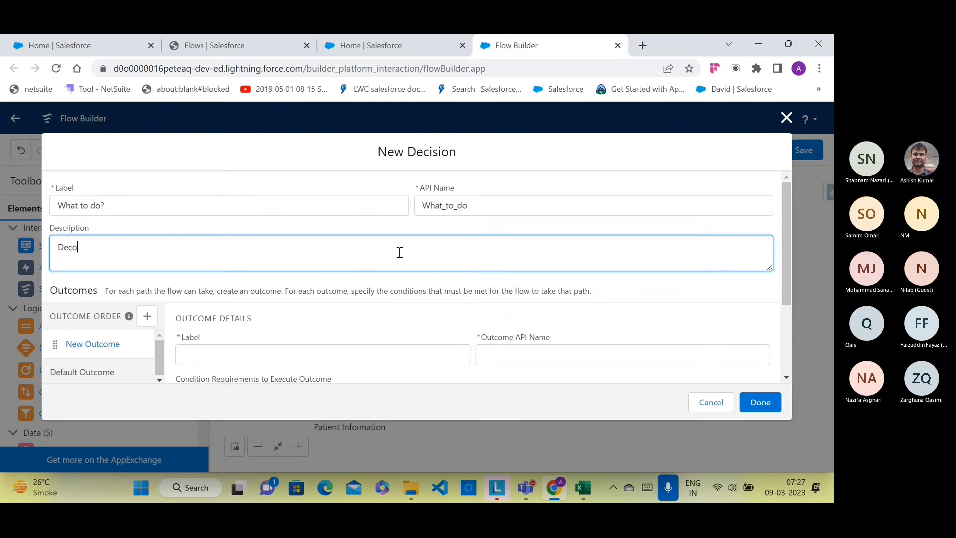
pyautogui.press('BackSpace')
pyautogui.write('ison')
pyautogui.press('BackSpace')
pyautogui.press('BackSpace')
pyautogui.write('ion to take action')
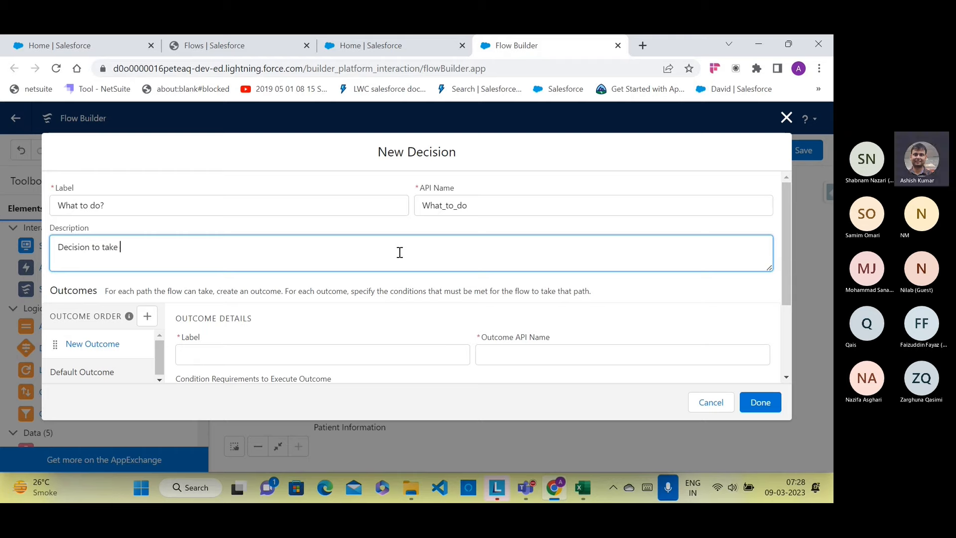
pyautogui.write(' based on patient fee')
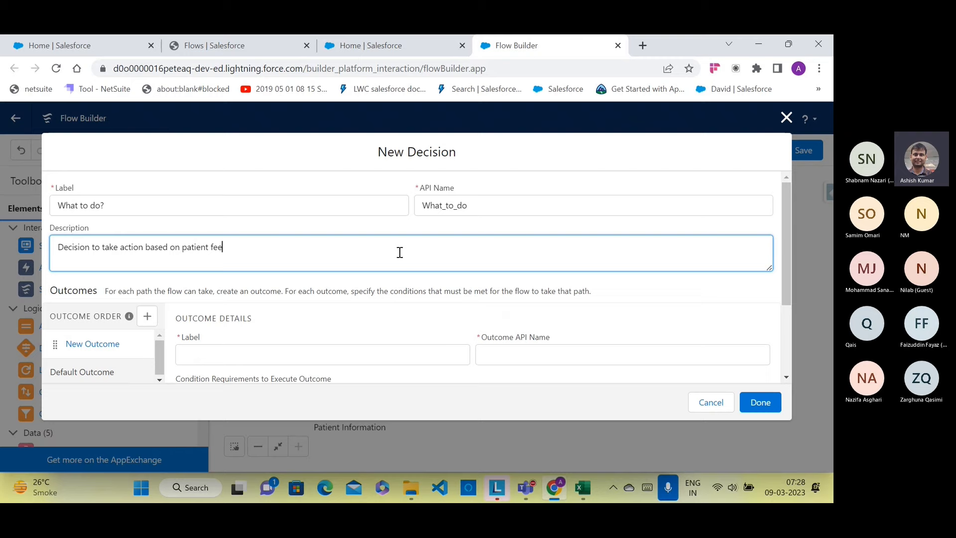
pyautogui.write('dback')
pyautogui.scroll(-1, 292, 286)
# Step: Label the first outcome 'Happy' and let its API name fill in
pyautogui.scroll(-1, 240, 314)
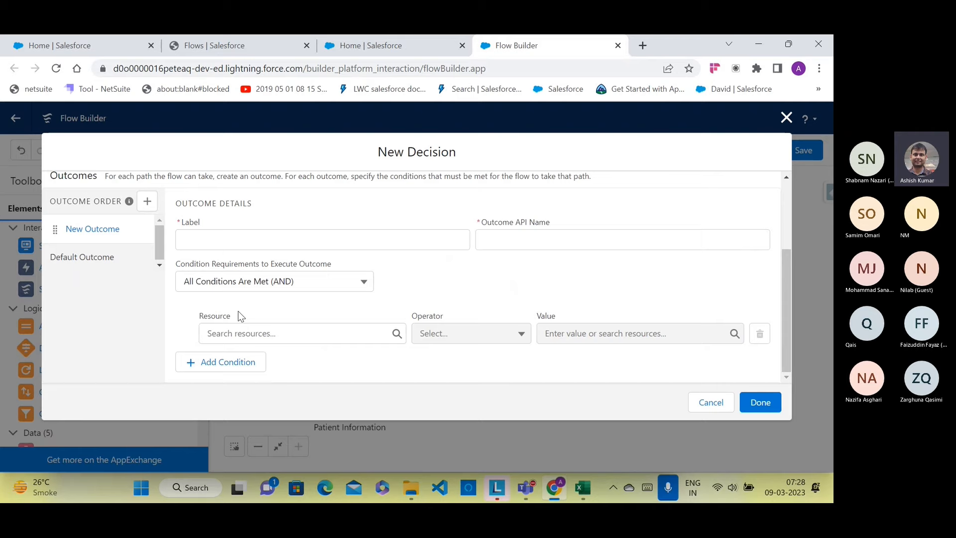
pyautogui.click(267, 246)
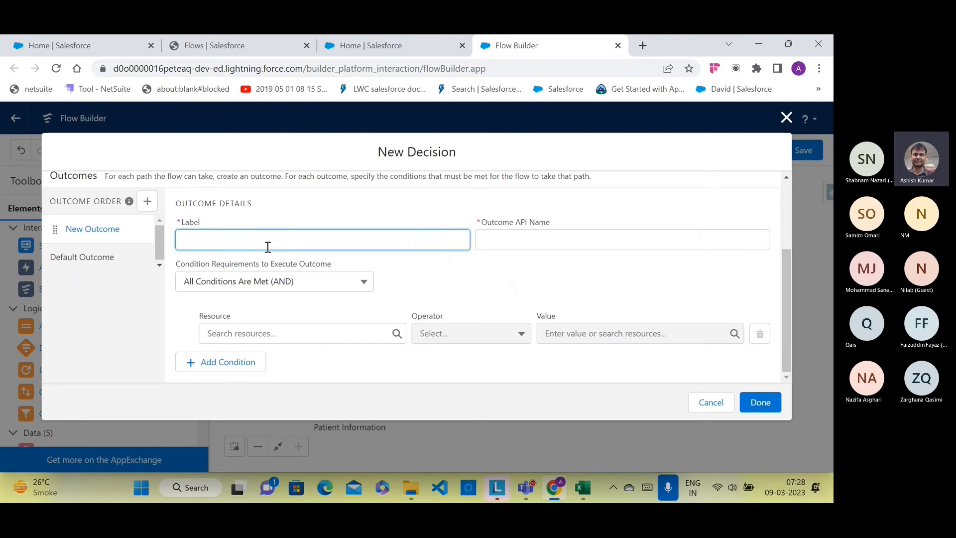
pyautogui.write('Ha')
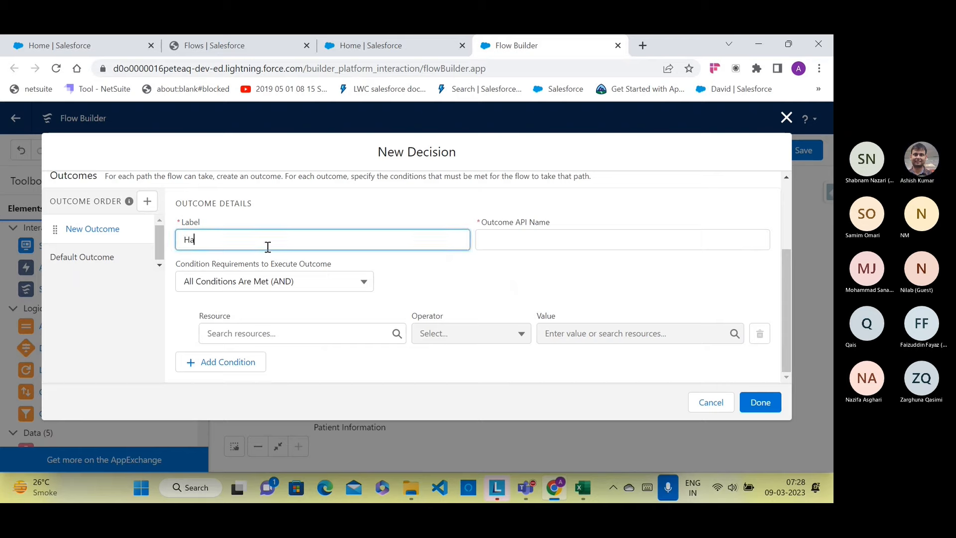
pyautogui.write('ppy')
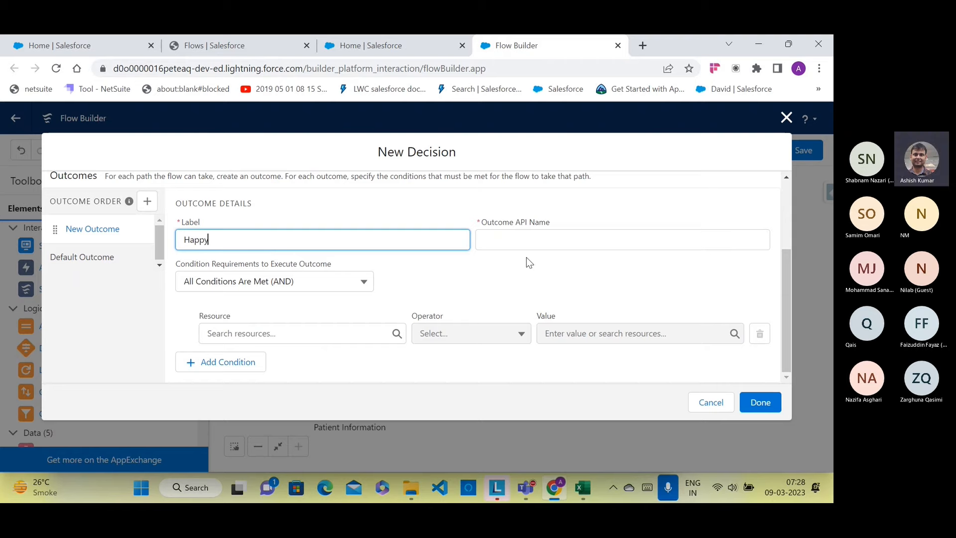
pyautogui.click(516, 238)
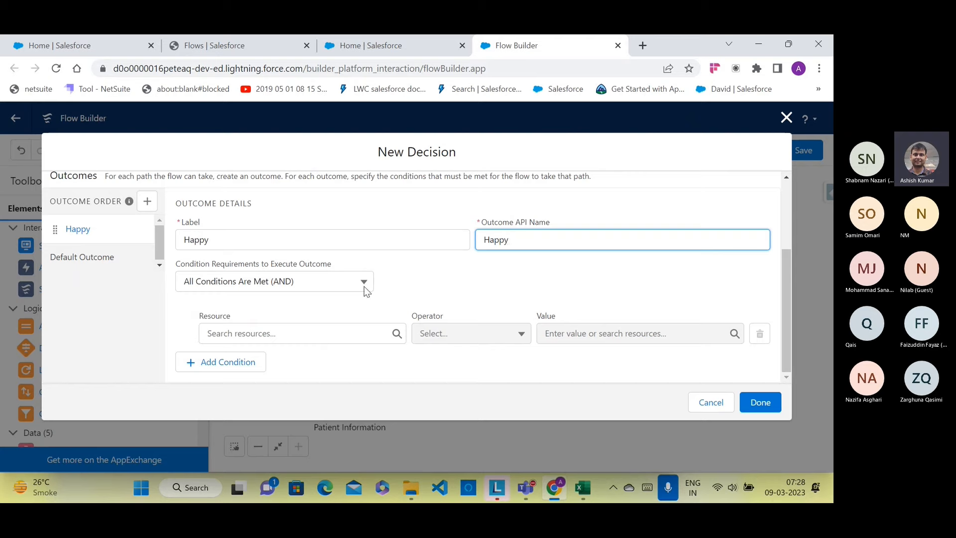
# Step: Set the Happy condition to A4HOrNH Contains Y, keeping All Conditions Are Met (AND)
pyautogui.click(289, 333)
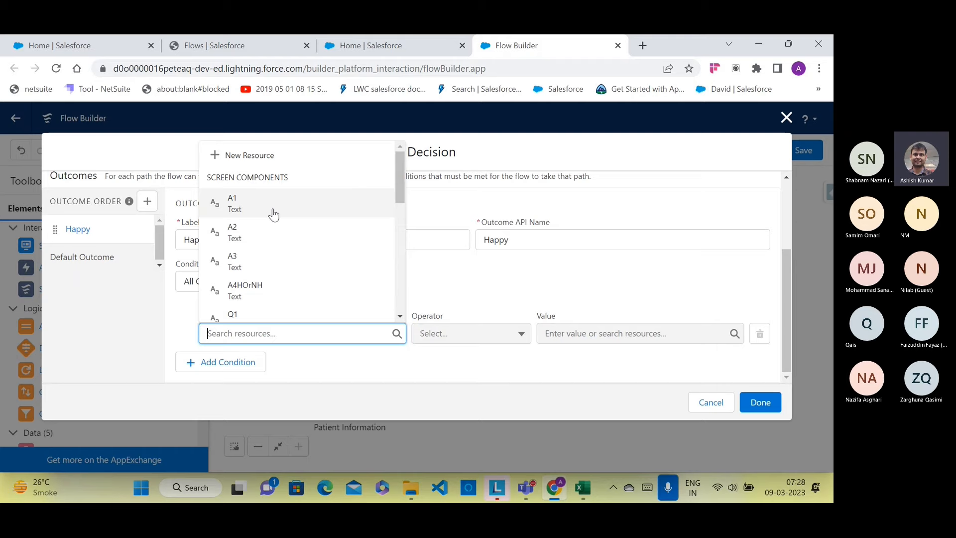
pyautogui.click(259, 287)
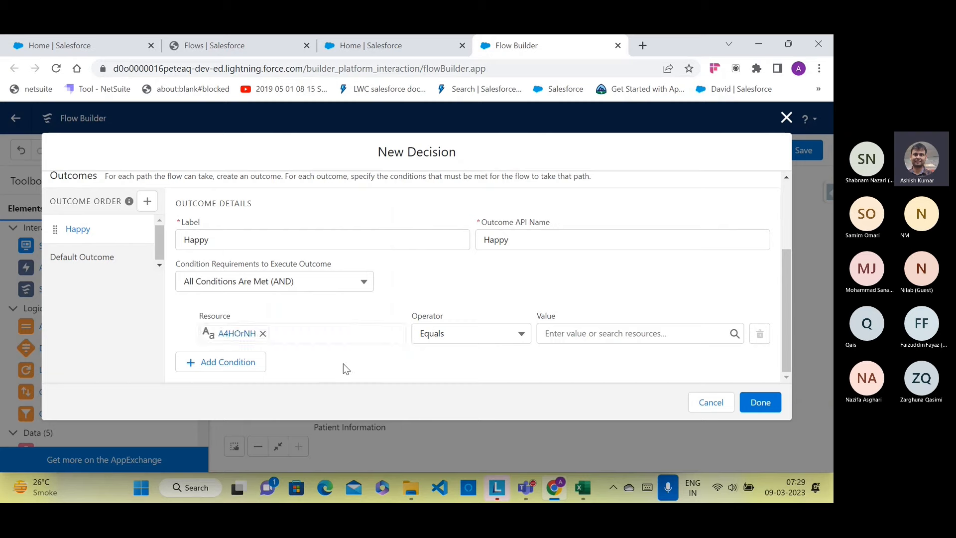
pyautogui.click(466, 343)
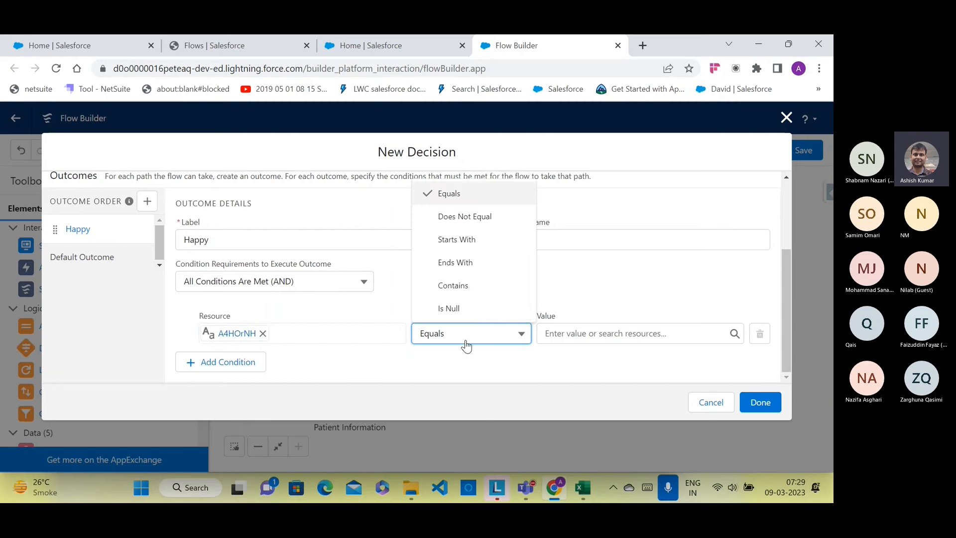
pyautogui.click(454, 285)
pyautogui.click(563, 331)
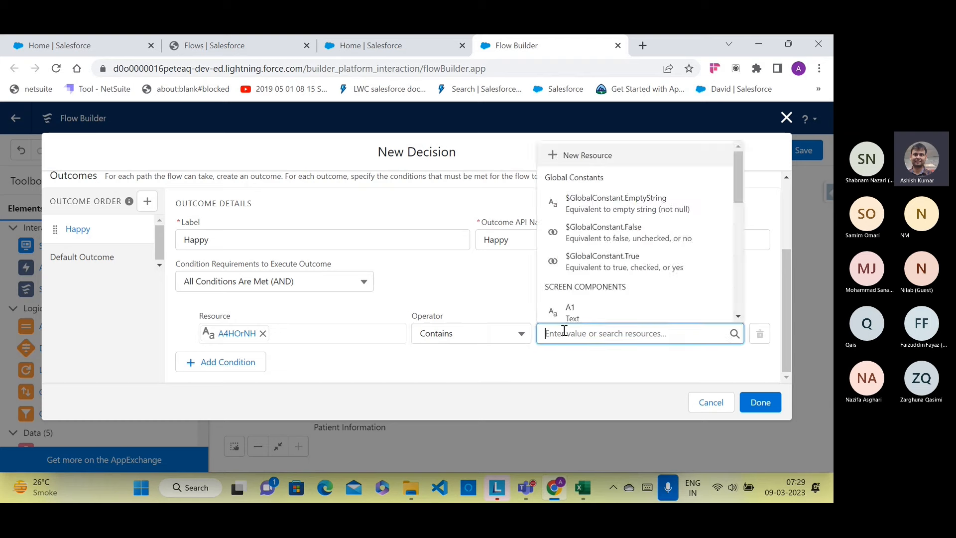
pyautogui.write('Y')
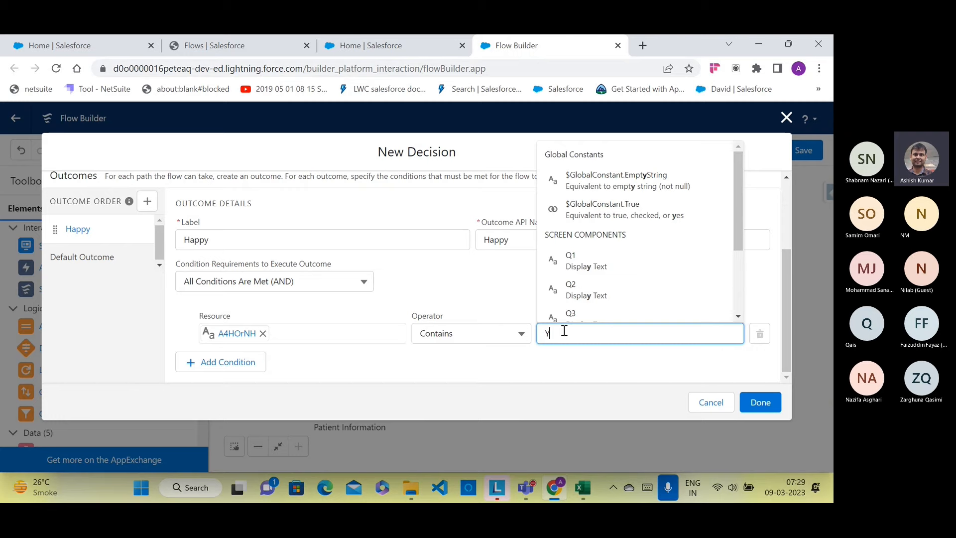
pyautogui.click(492, 360)
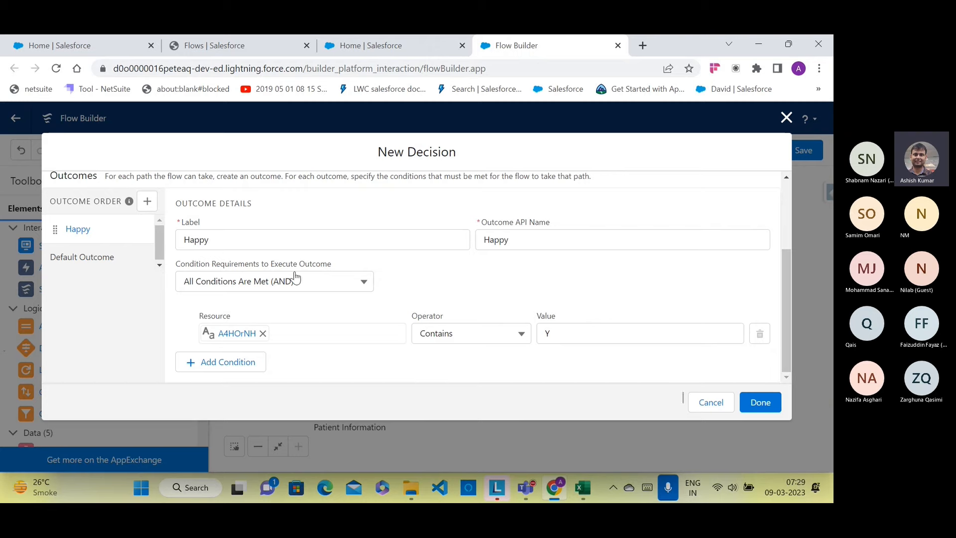
pyautogui.click(327, 288)
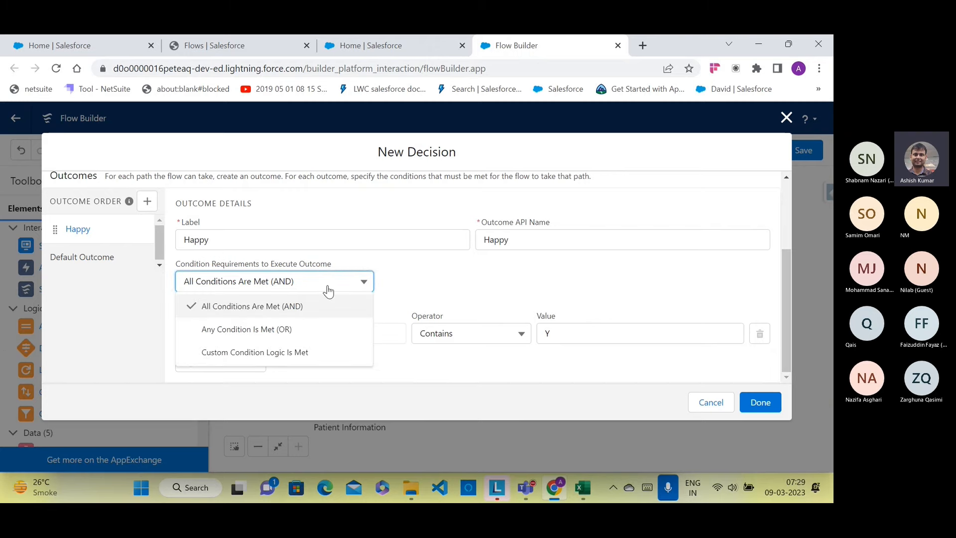
pyautogui.click(428, 277)
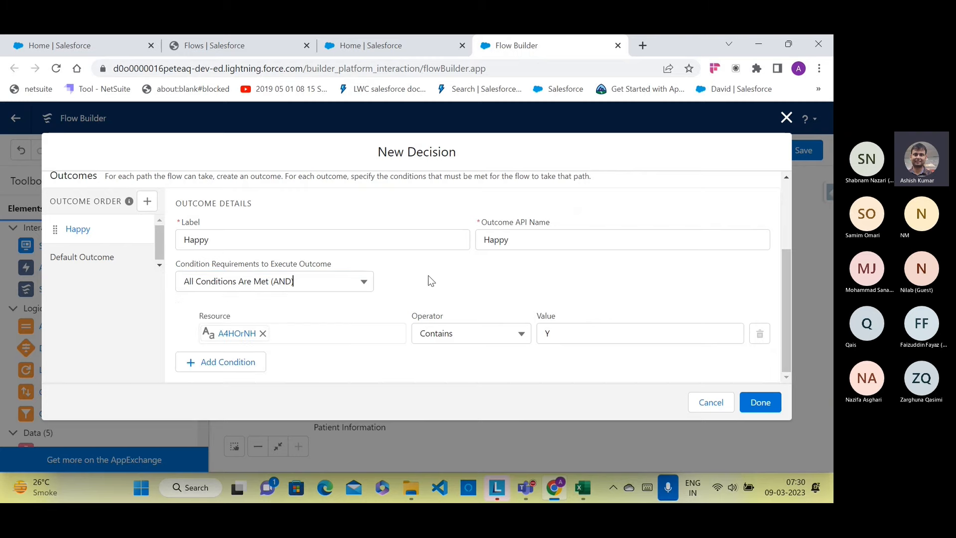
# Step: Add a second outcome labelled 'Not Happy' with its API name filled in
pyautogui.click(147, 201)
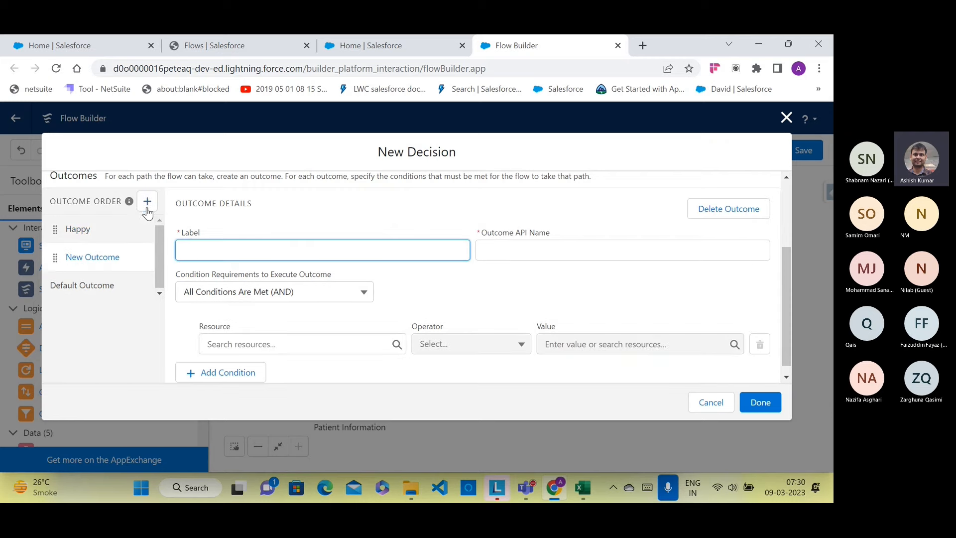
pyautogui.write('No')
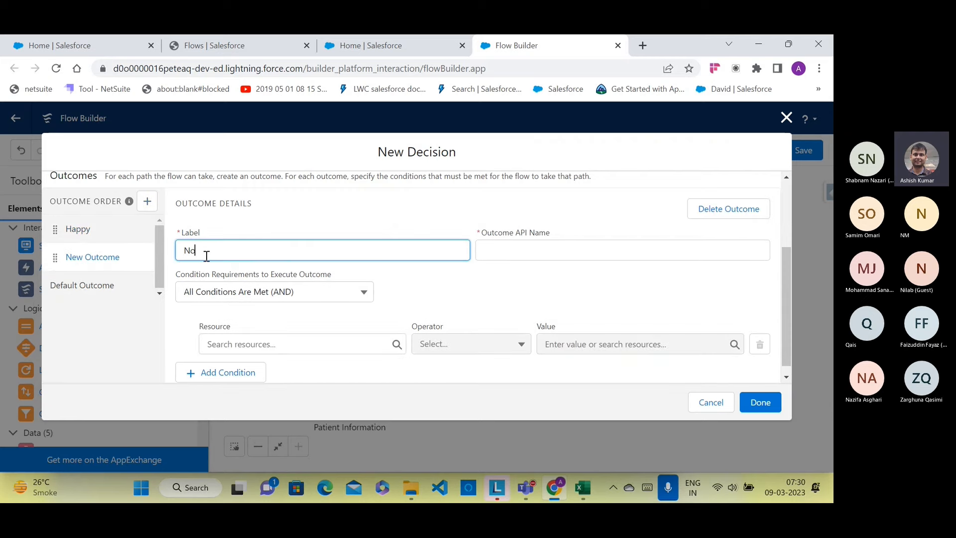
pyautogui.write('t Happy')
pyautogui.click(480, 251)
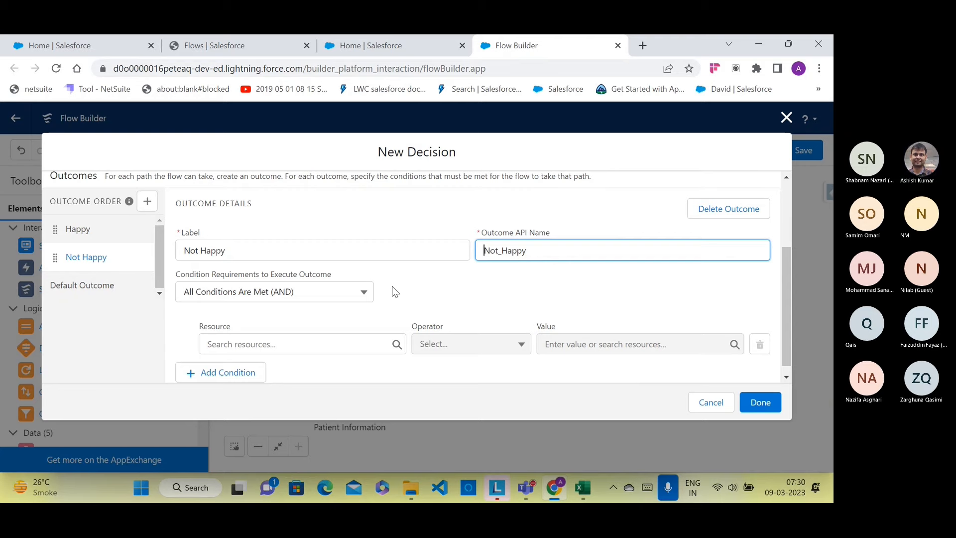
# Step: Set the Not Happy condition to A4HOrNH Contains N and finish the decision
pyautogui.click(364, 338)
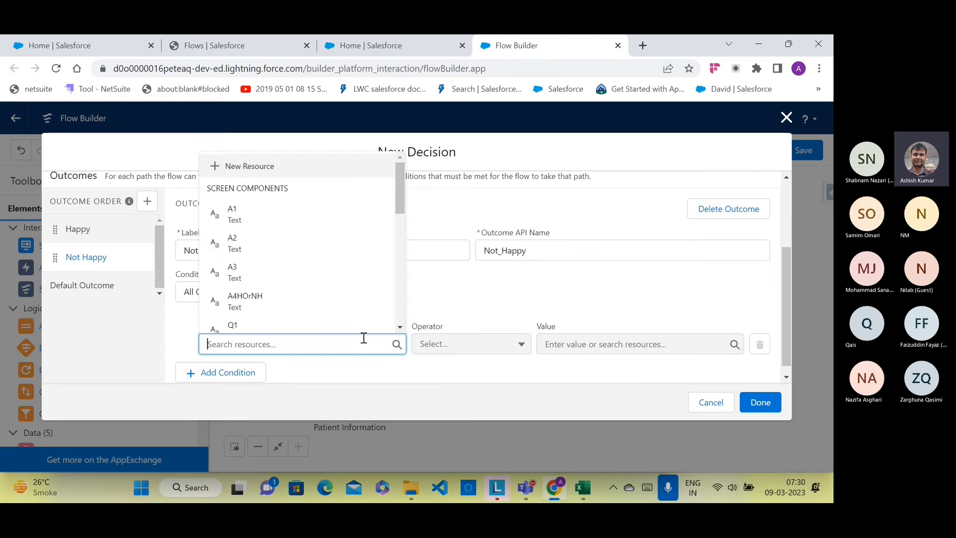
pyautogui.click(296, 306)
pyautogui.click(438, 309)
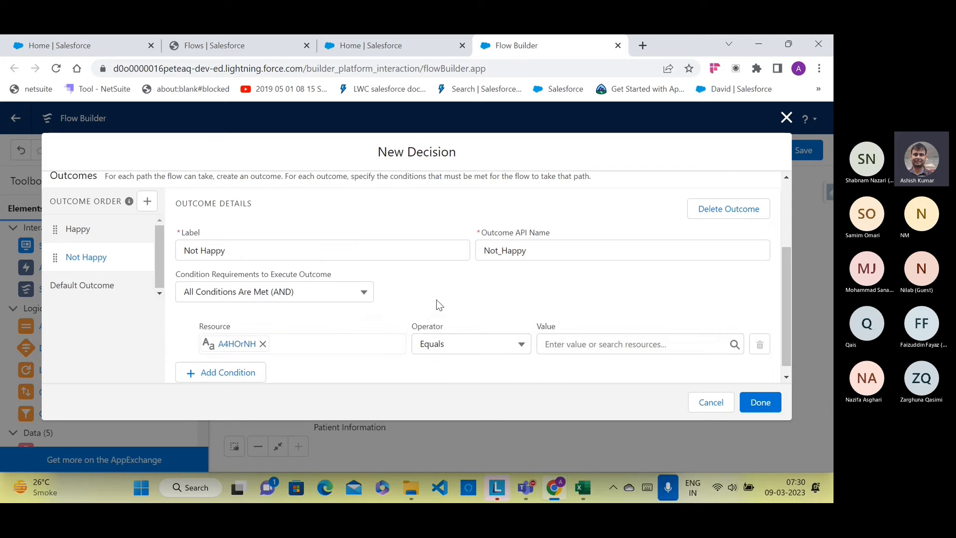
pyautogui.click(461, 348)
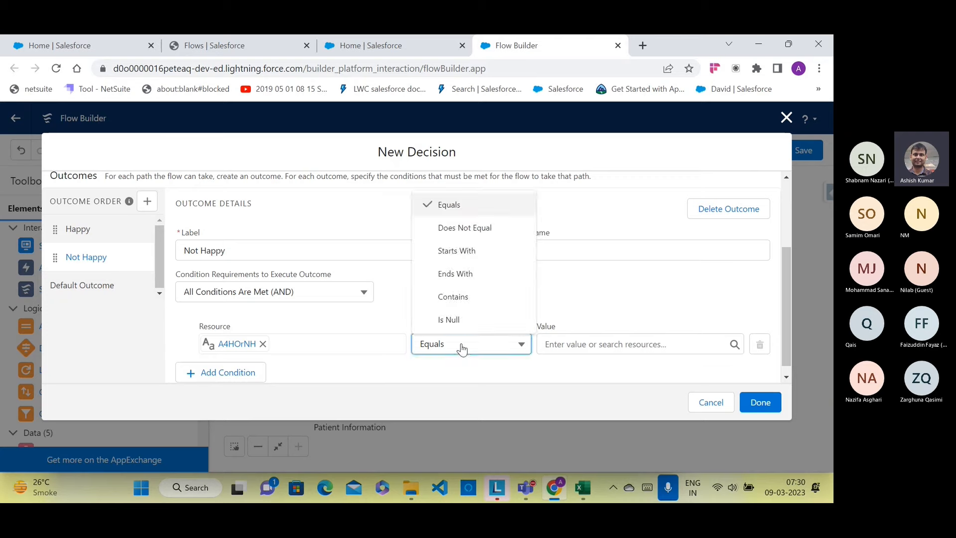
pyautogui.click(451, 296)
pyautogui.click(551, 343)
pyautogui.write('N')
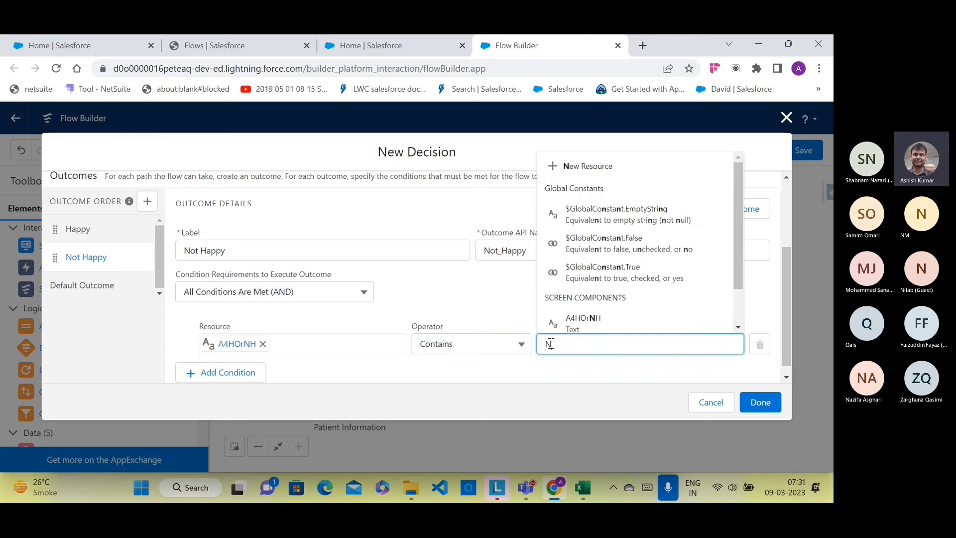
pyautogui.click(542, 375)
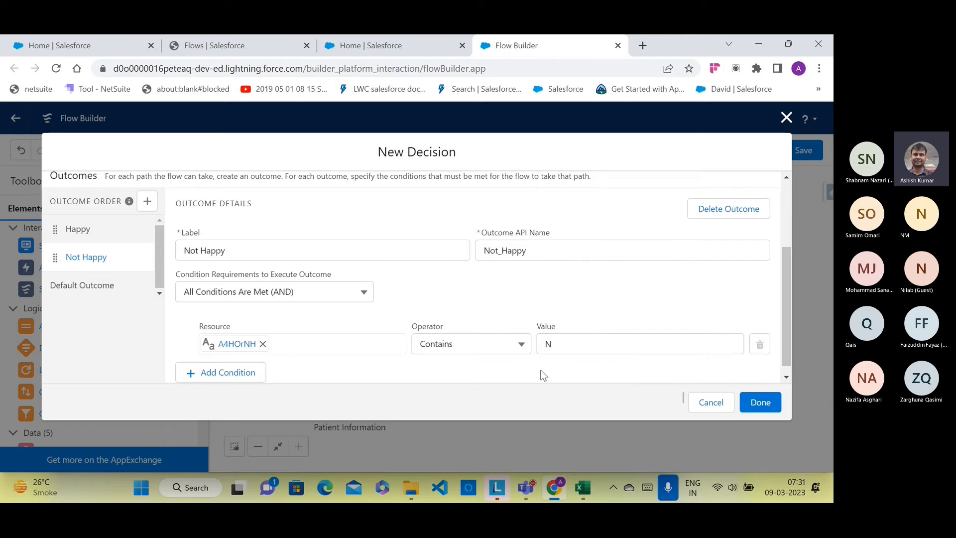
pyautogui.click(749, 400)
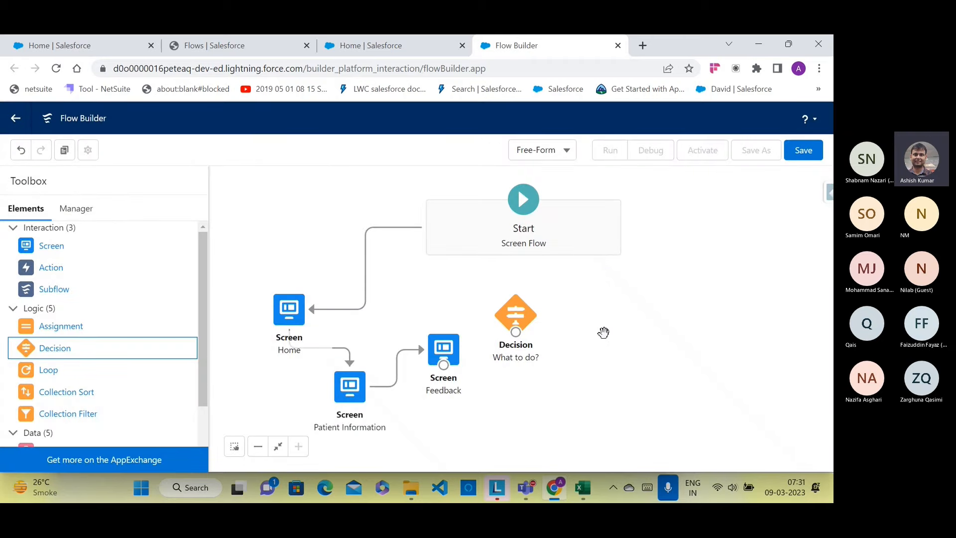
# Step: Connect the Feedback screen to the What to do? decision, then drag in a Create Records element
pyautogui.moveTo(527, 324); pyautogui.dragTo(549, 332)
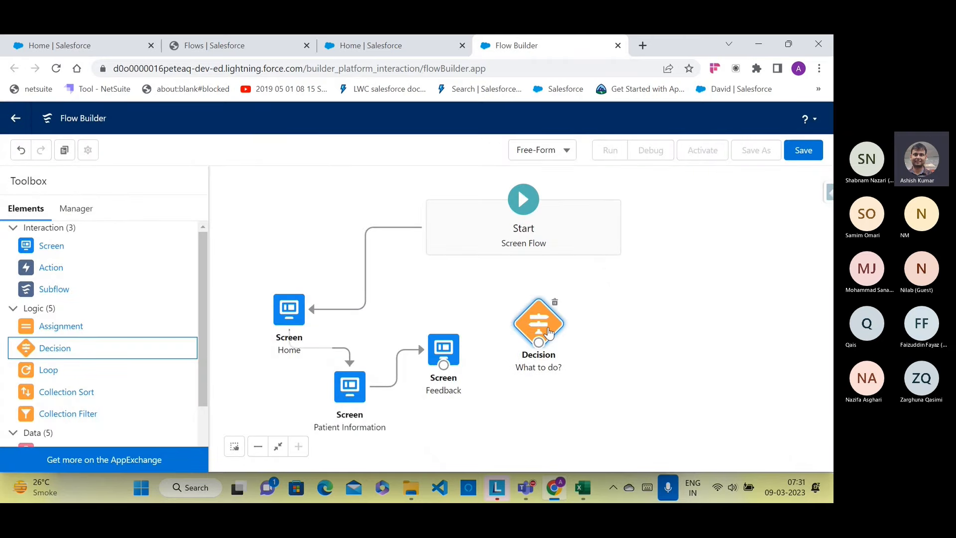
pyautogui.moveTo(443, 365); pyautogui.dragTo(512, 327)
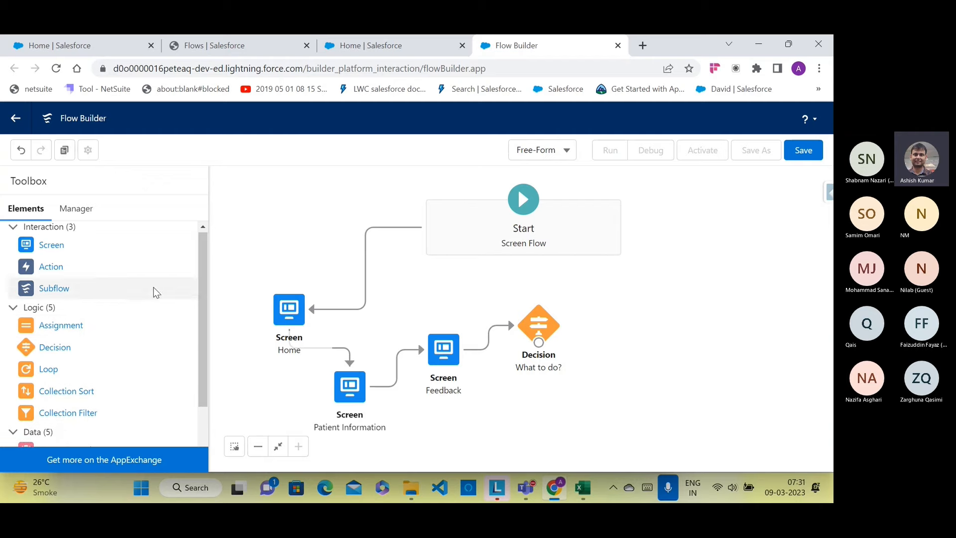
pyautogui.scroll(-1, 154, 292)
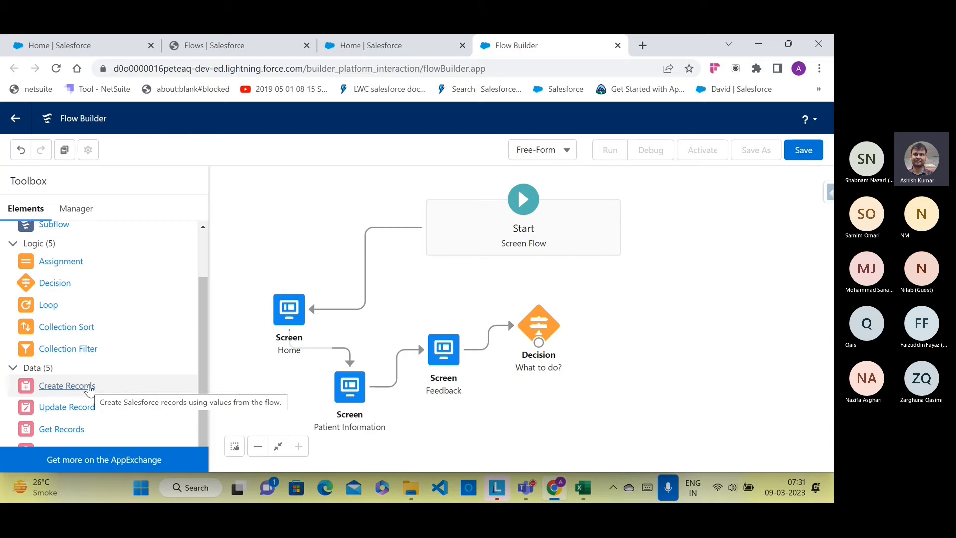
pyautogui.moveTo(89, 389); pyautogui.dragTo(633, 280)
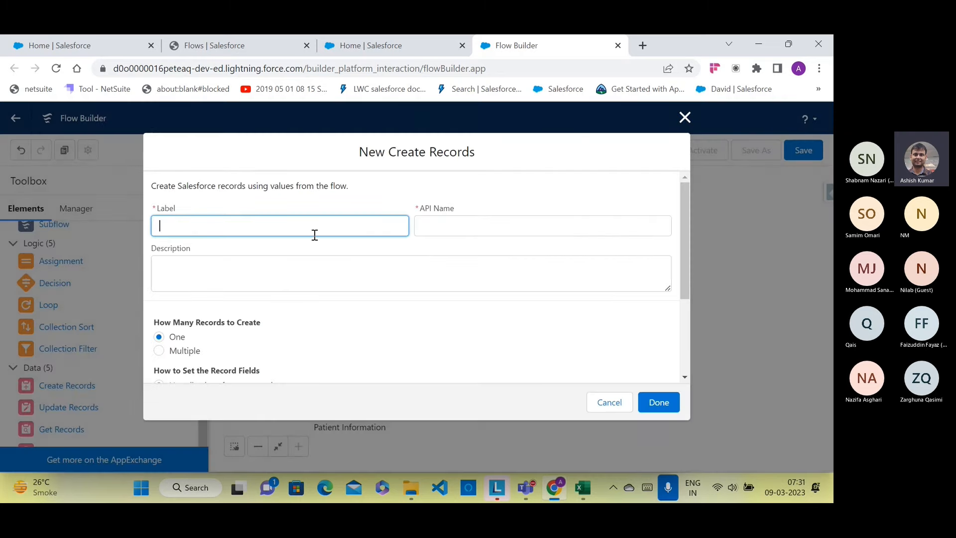
# Step: Label the Create Records element 'Create patient' and choose separate resources and literal values
pyautogui.write('Create patient')
pyautogui.click(448, 227)
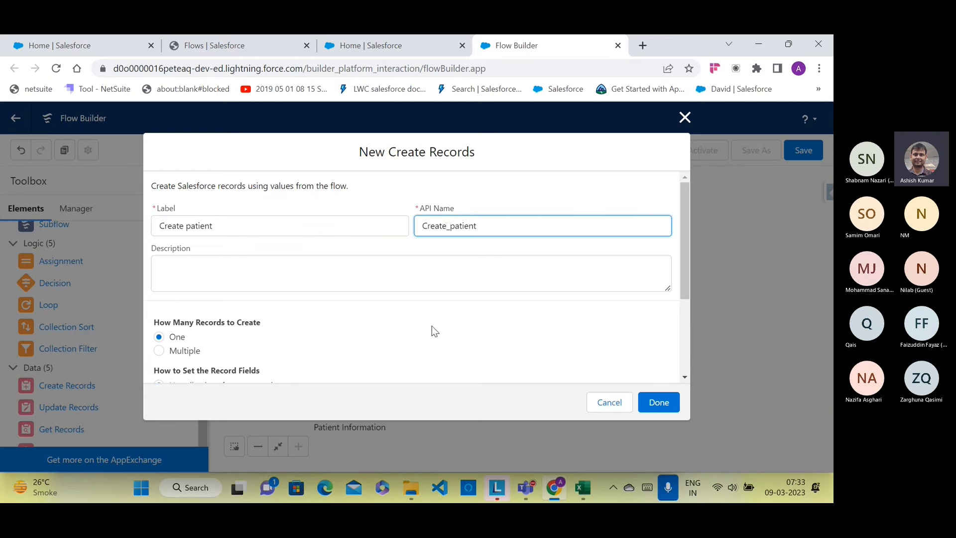
pyautogui.scroll(-3, 357, 318)
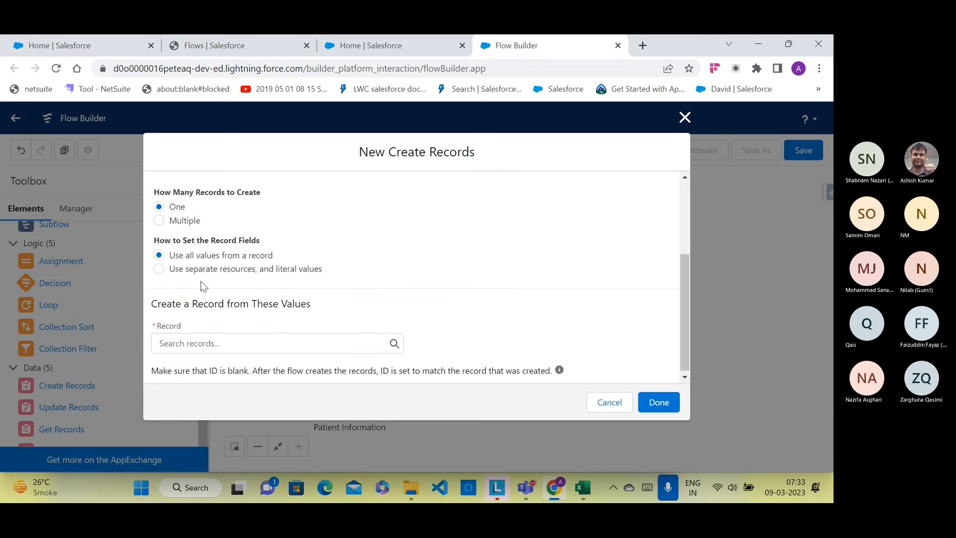
pyautogui.click(164, 268)
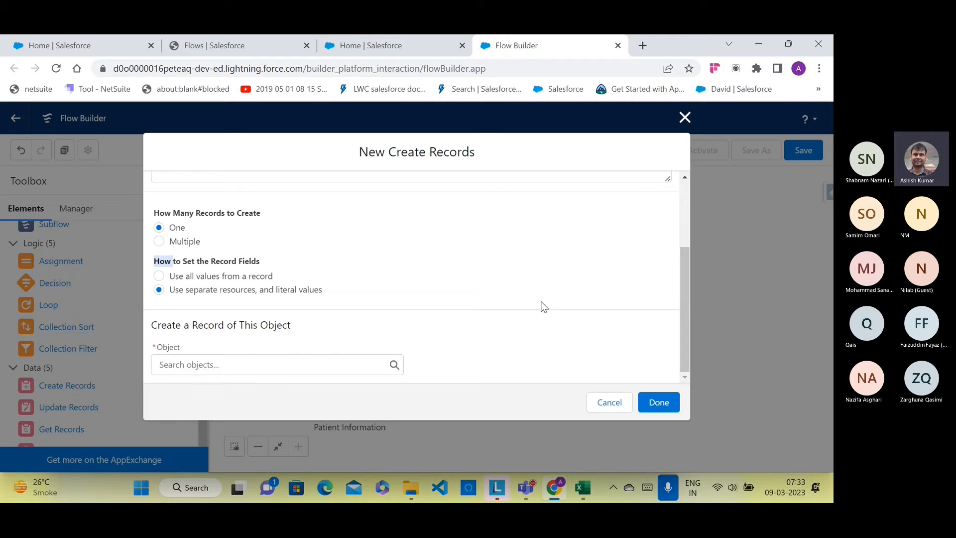
# Step: Admit the waiting guest into the Teams training meeting, then return to the browser
pyautogui.click(102, 46)
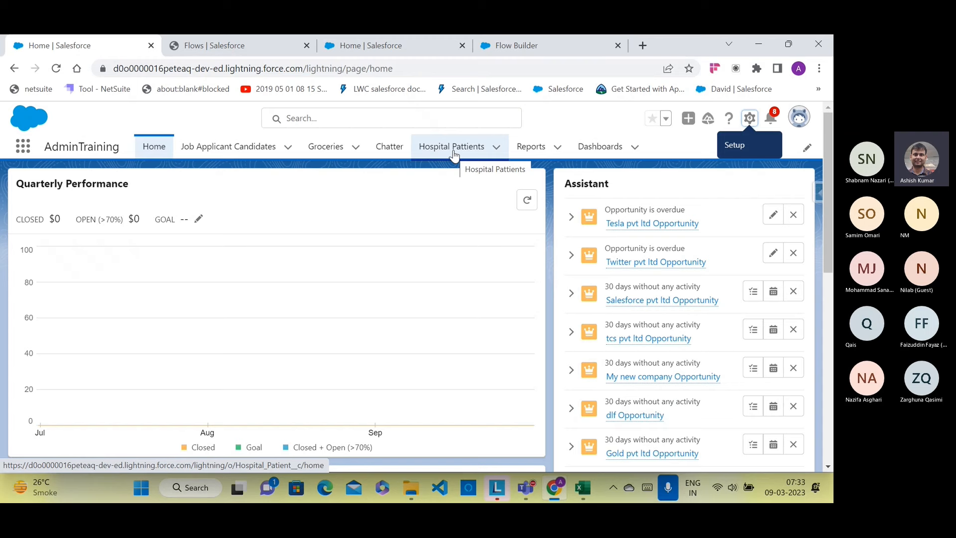
pyautogui.click(523, 488)
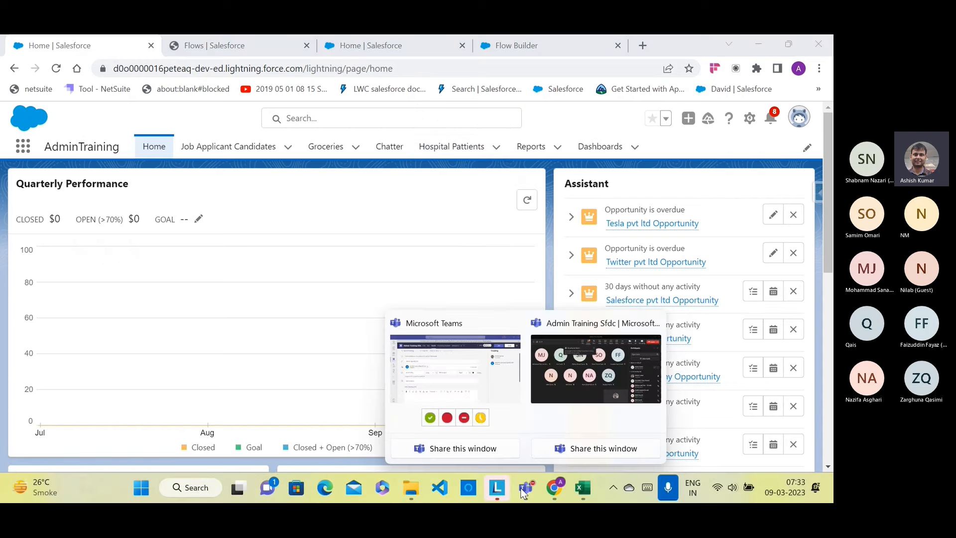
pyautogui.click(580, 414)
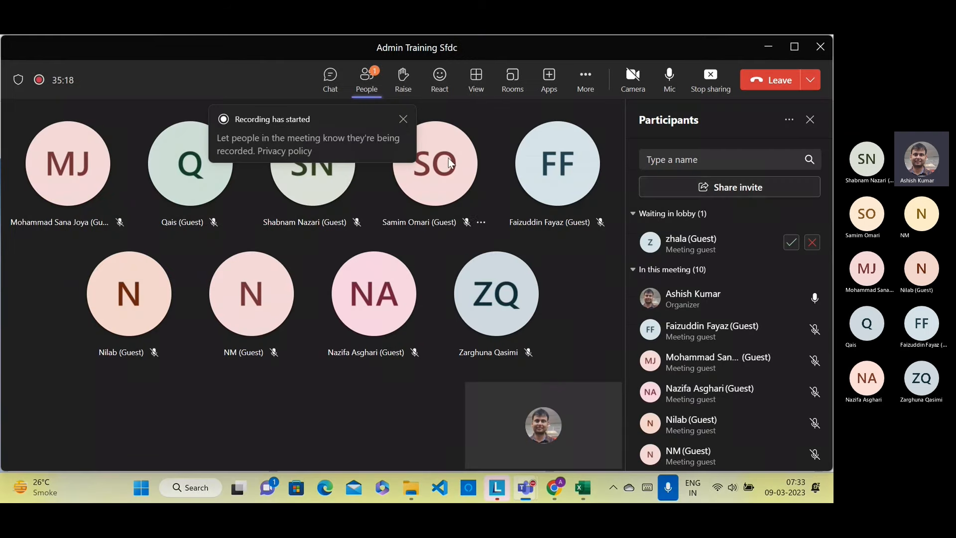
pyautogui.click(789, 243)
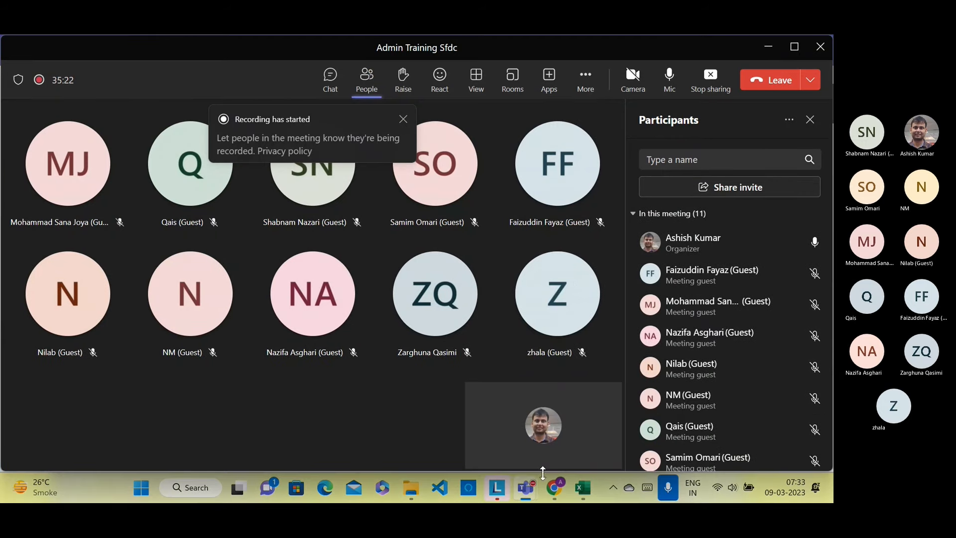
pyautogui.click(554, 487)
# Step: Search 'hos' and set Hospital Patient as the object Create patient creates
pyautogui.click(376, 46)
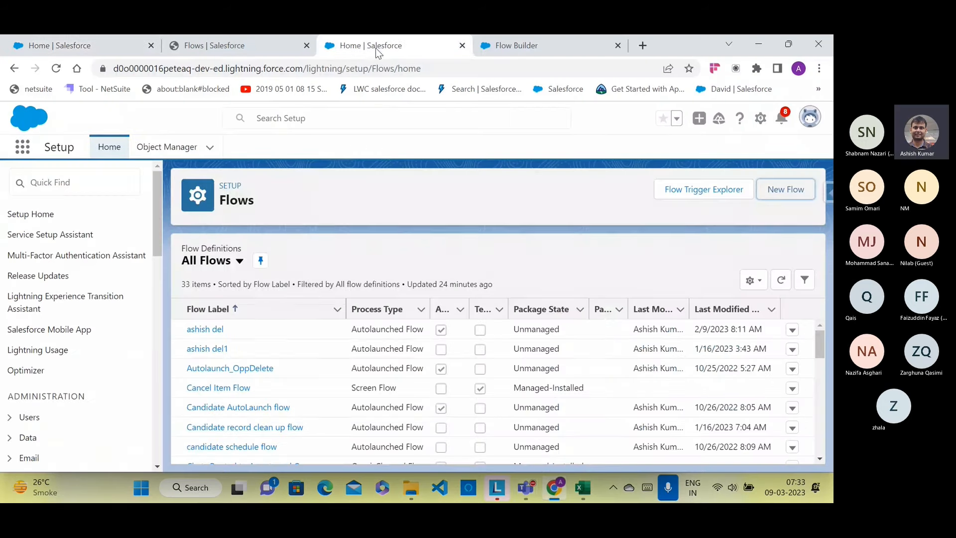
pyautogui.click(572, 49)
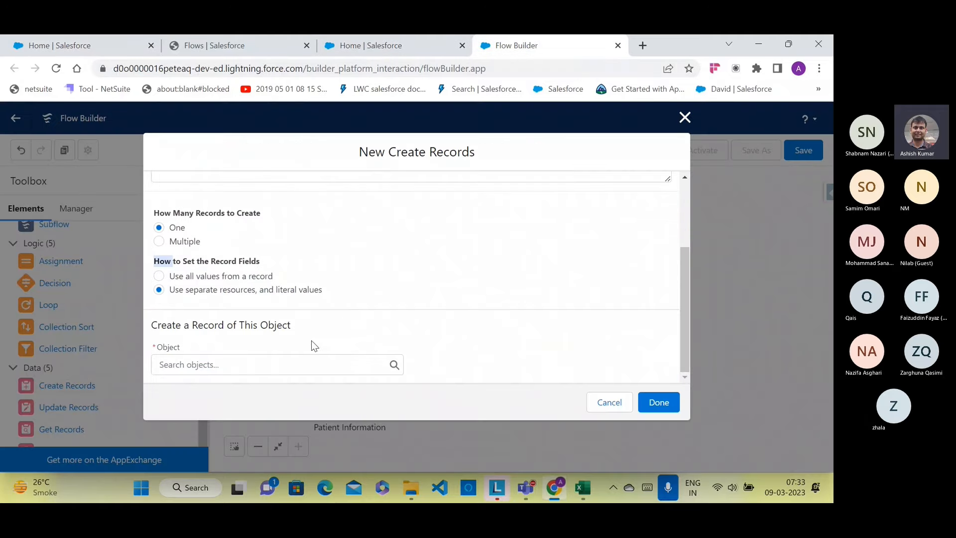
pyautogui.click(289, 364)
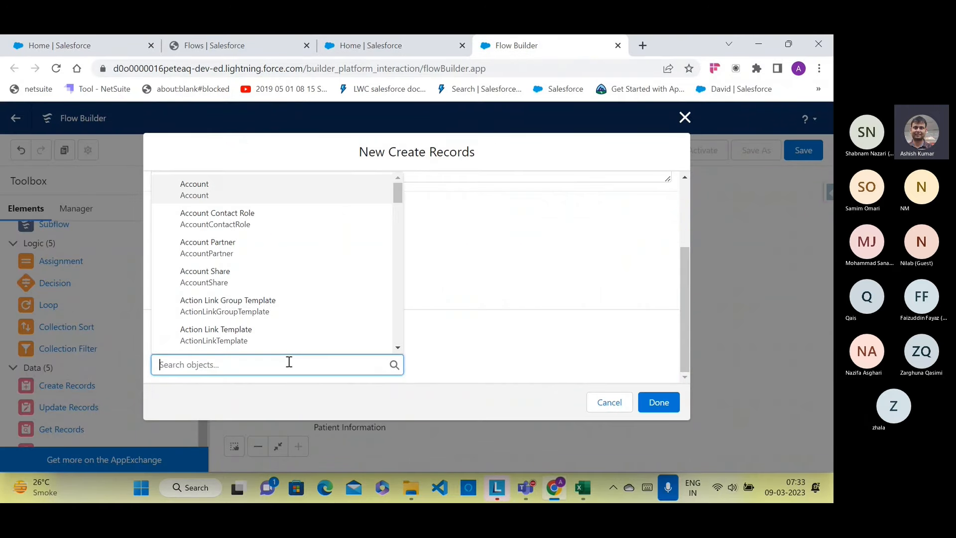
pyautogui.write('hos')
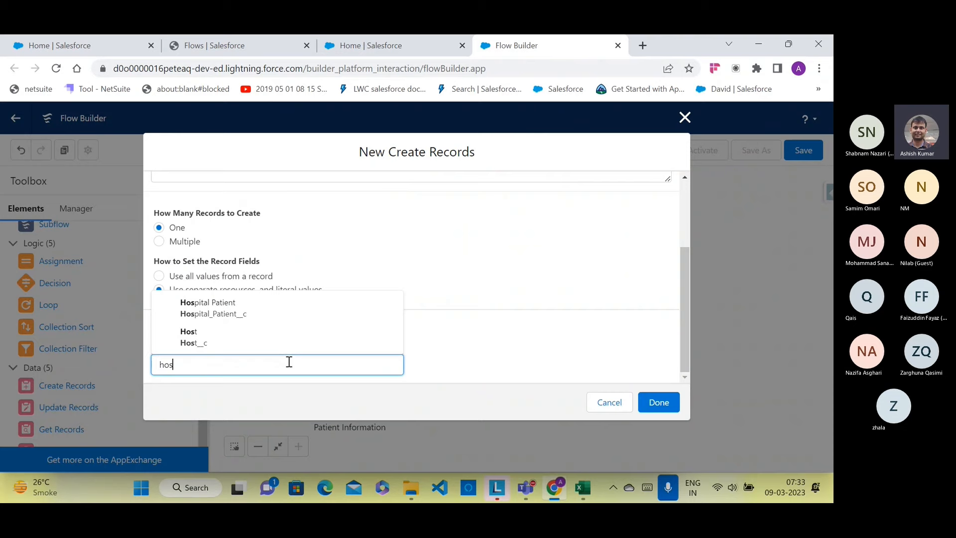
pyautogui.click(274, 305)
pyautogui.scroll(-3, 485, 296)
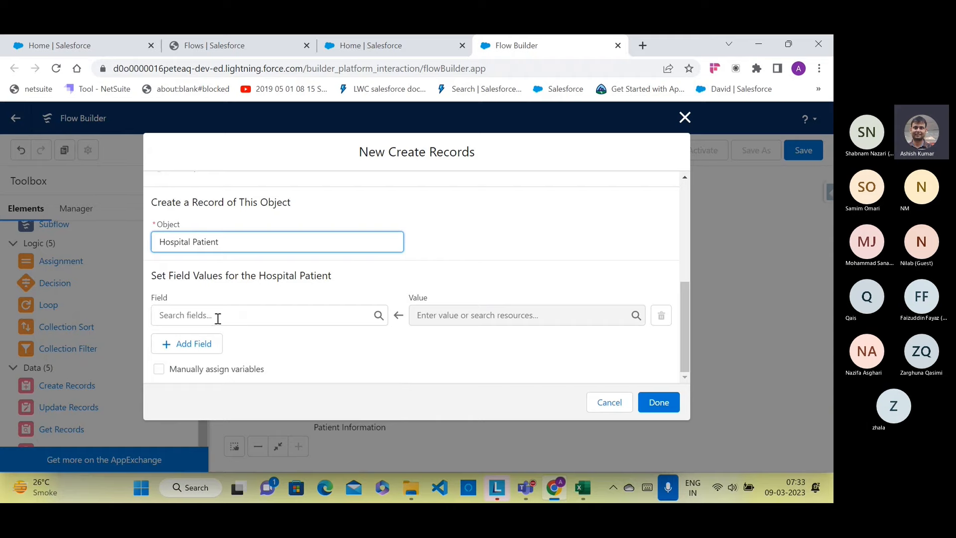
pyautogui.click(316, 359)
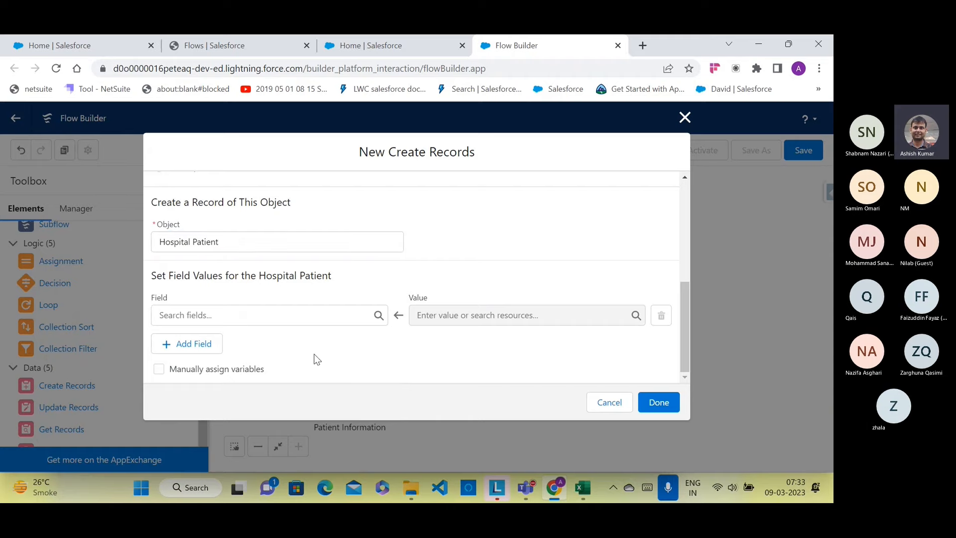
pyautogui.click(116, 39)
# Step: Preview a new VIP Patient Hospital Patient form, cancel it, and return to the Flows page
pyautogui.click(473, 149)
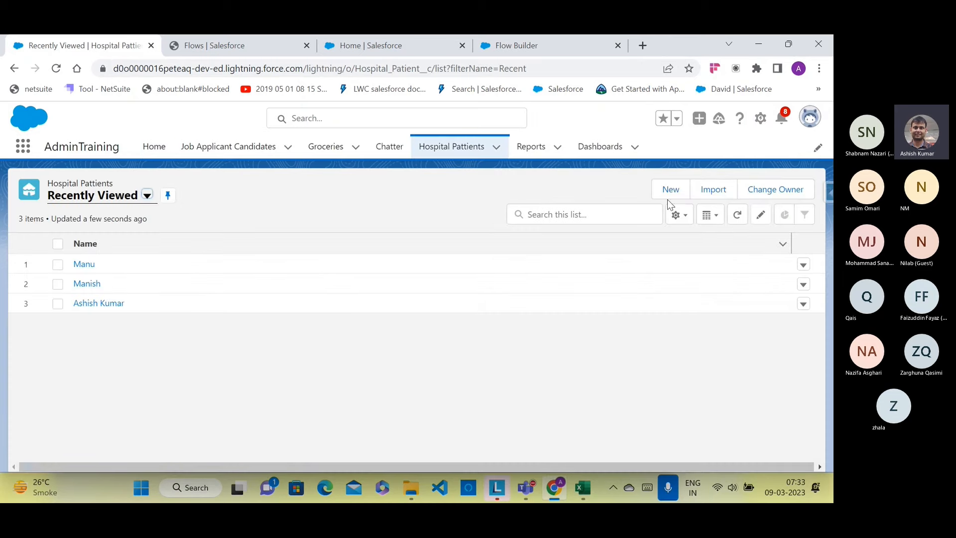
pyautogui.click(672, 190)
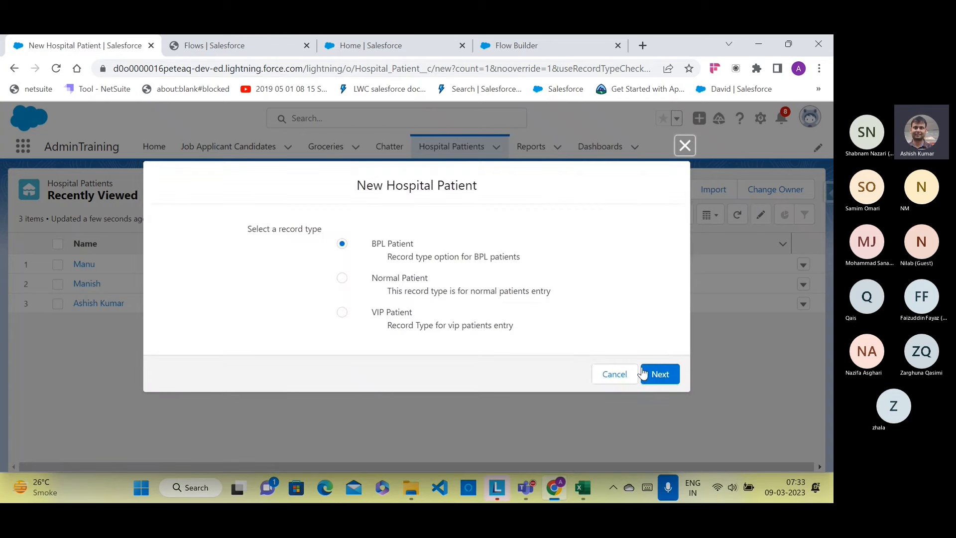
pyautogui.click(348, 312)
pyautogui.click(664, 374)
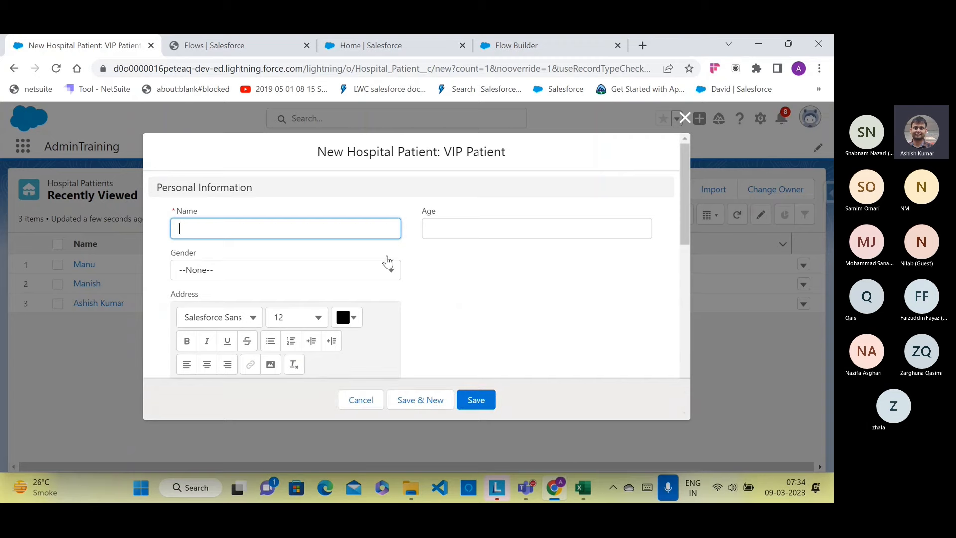
pyautogui.scroll(-4, 299, 240)
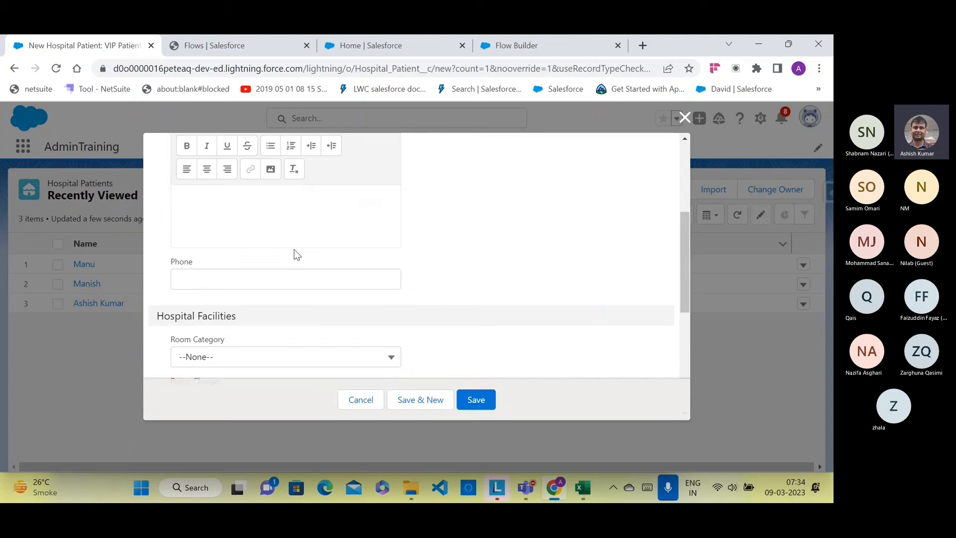
pyautogui.scroll(5, 299, 251)
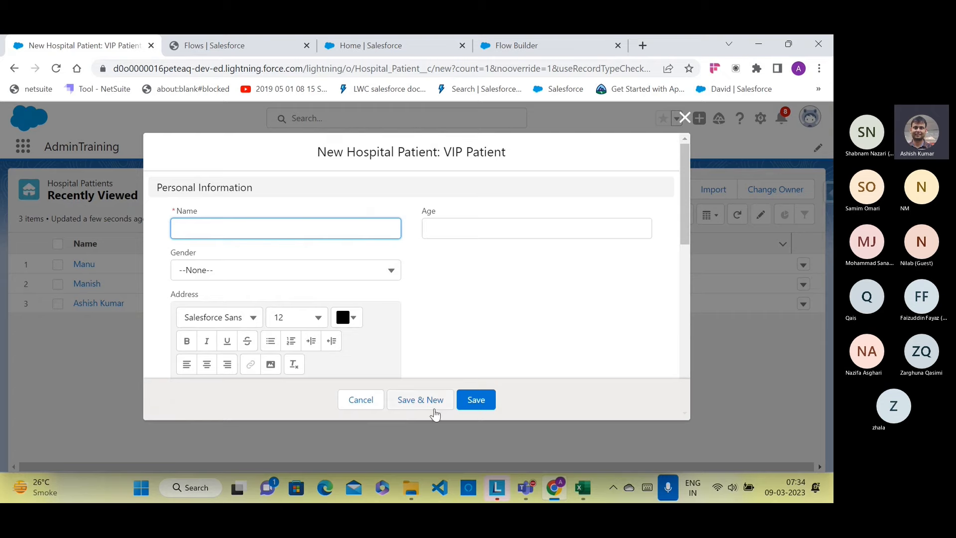
pyautogui.click(355, 399)
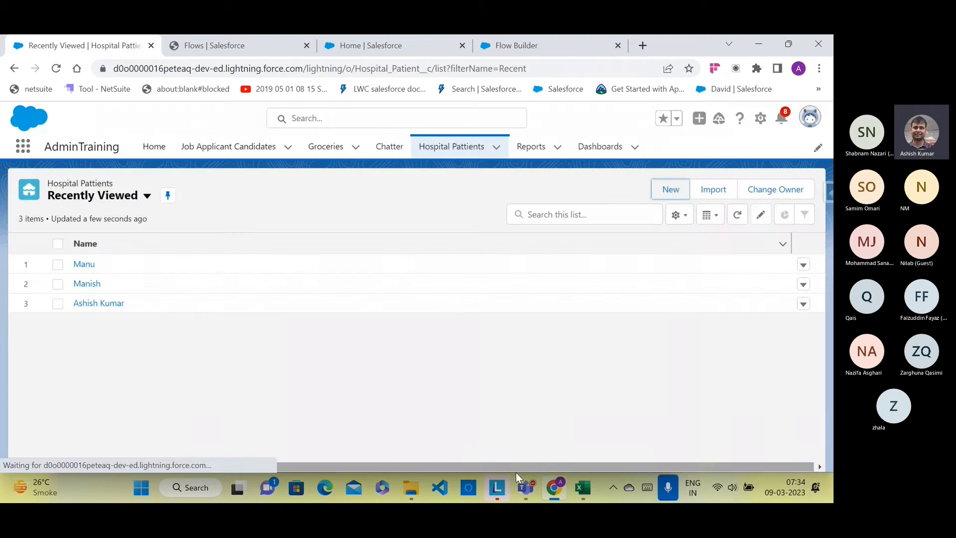
pyautogui.click(554, 488)
pyautogui.click(554, 489)
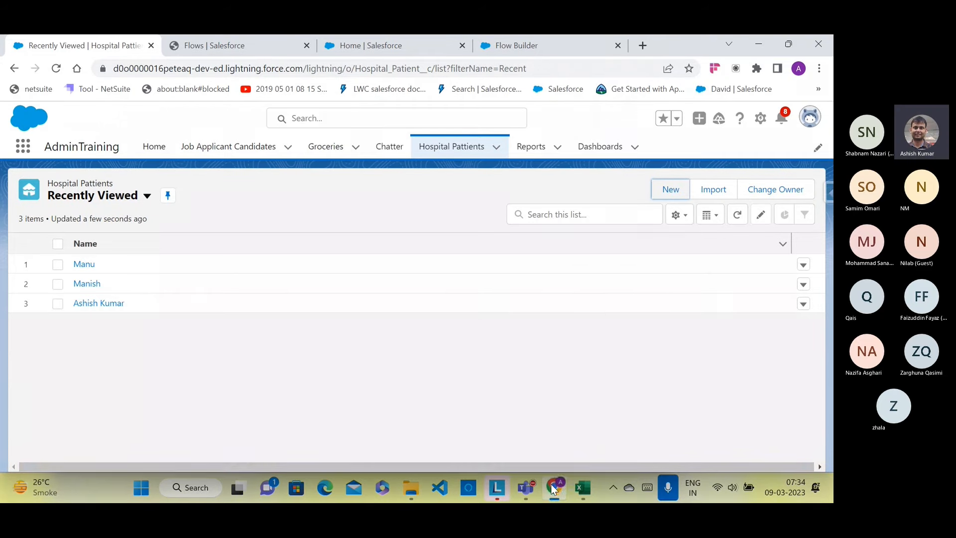
pyautogui.click(258, 51)
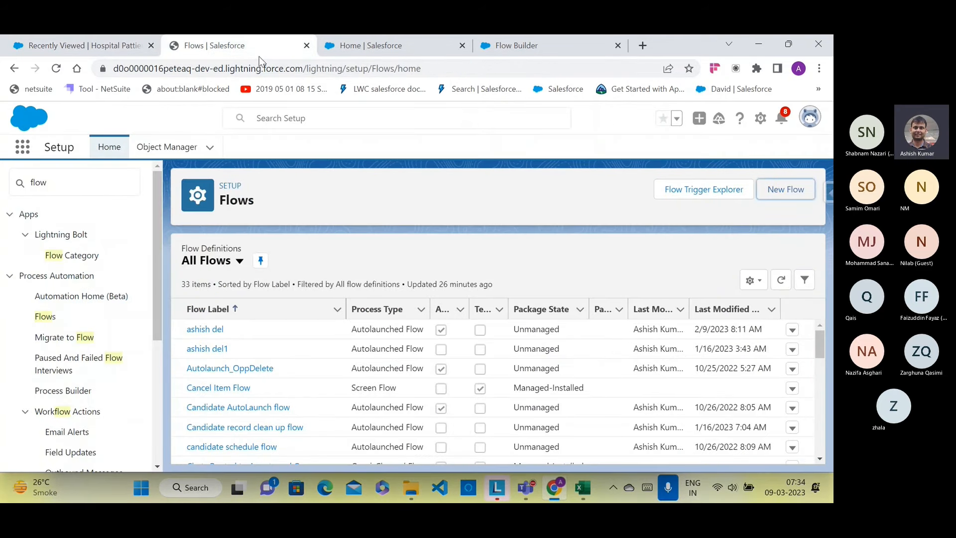
# Step: Map the Hospital Patient Name field to the A1 screen input
pyautogui.click(358, 50)
pyautogui.click(528, 46)
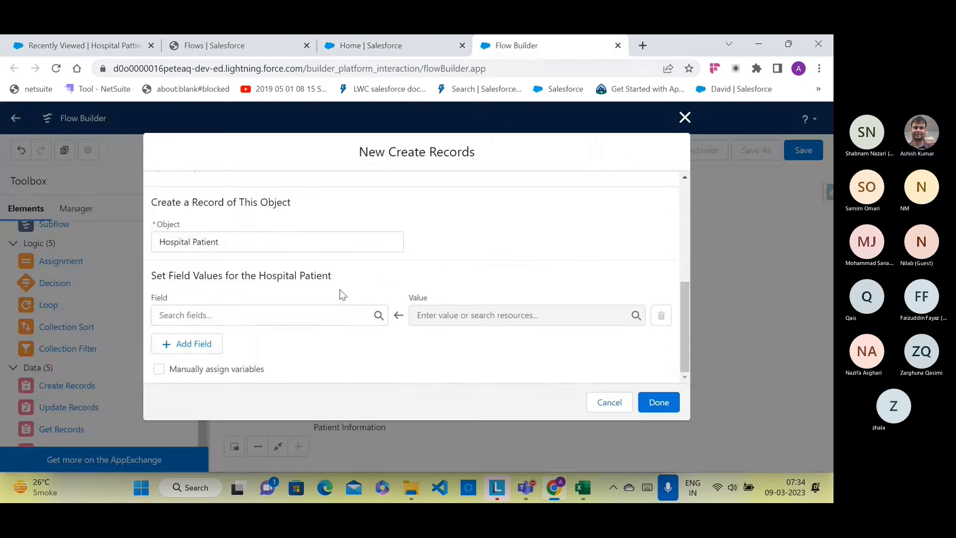
pyautogui.click(334, 307)
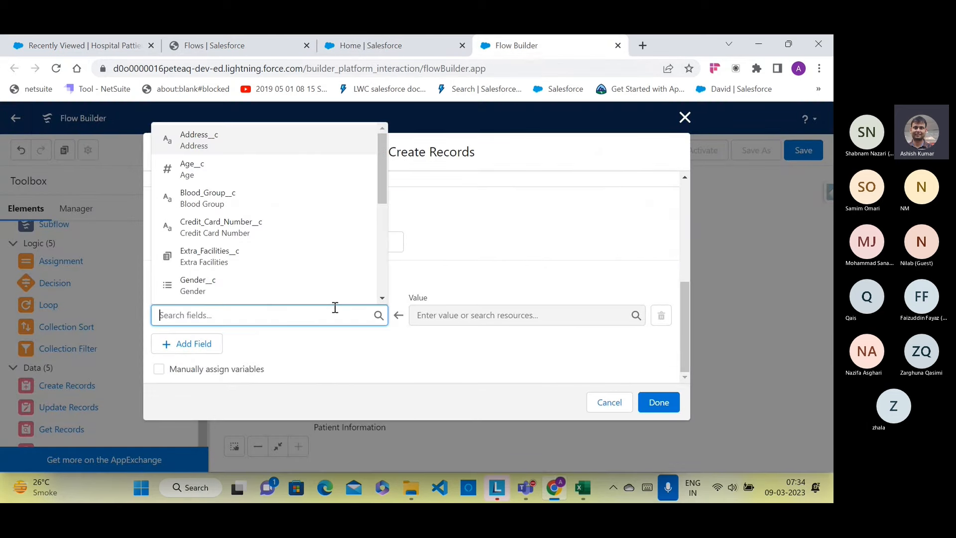
pyautogui.write('na')
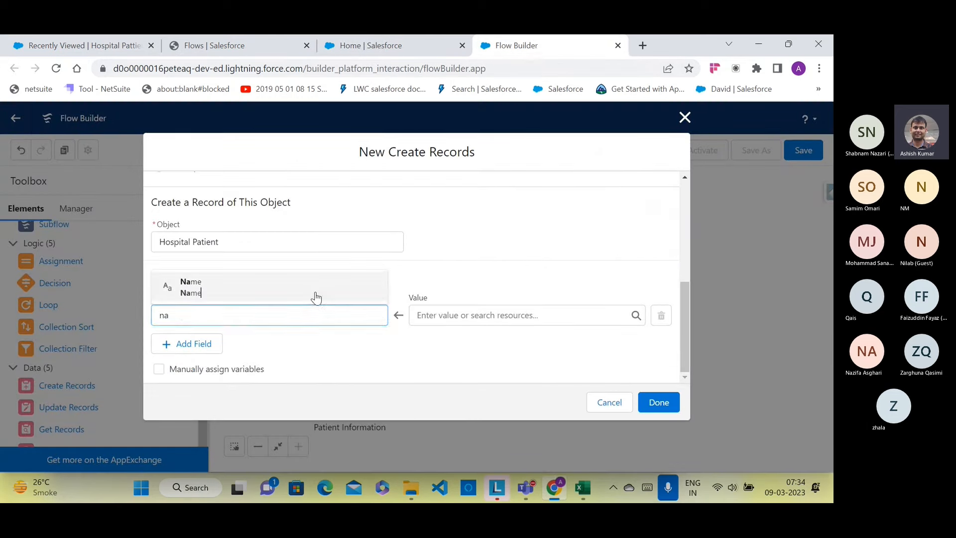
pyautogui.click(316, 297)
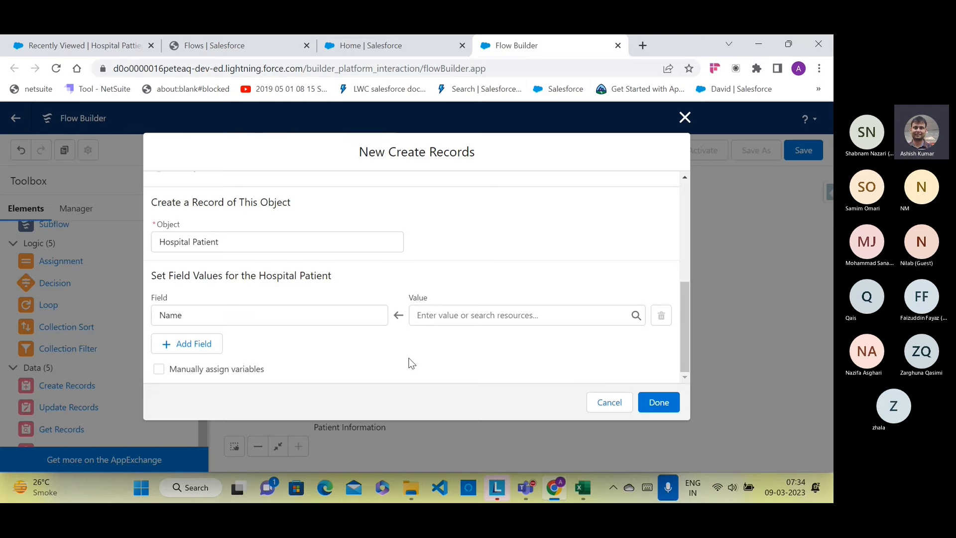
pyautogui.click(443, 314)
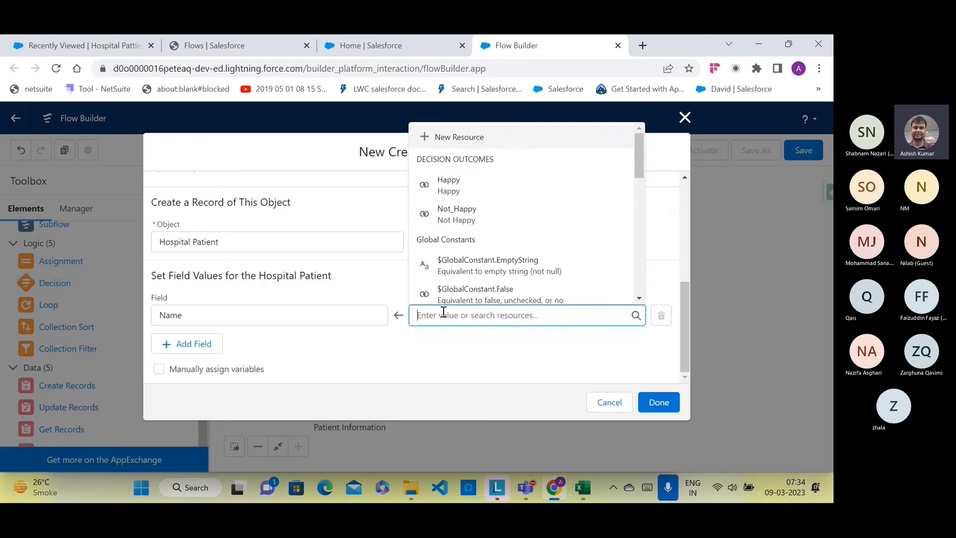
pyautogui.scroll(-3, 456, 276)
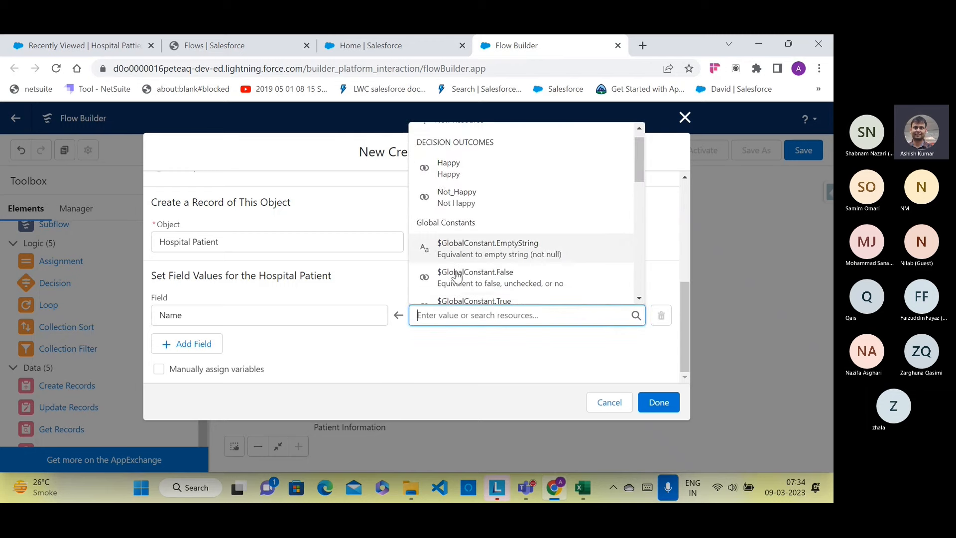
pyautogui.click(457, 249)
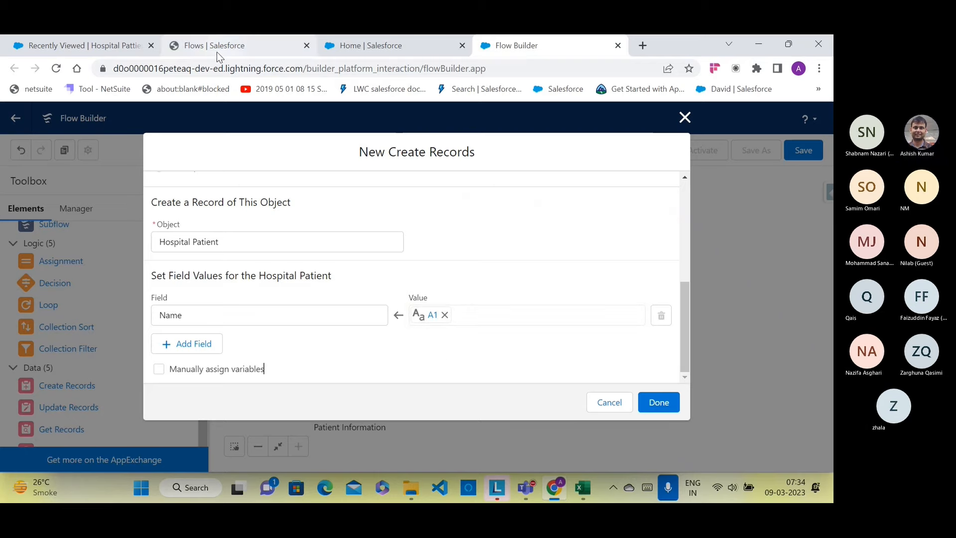
pyautogui.click(125, 49)
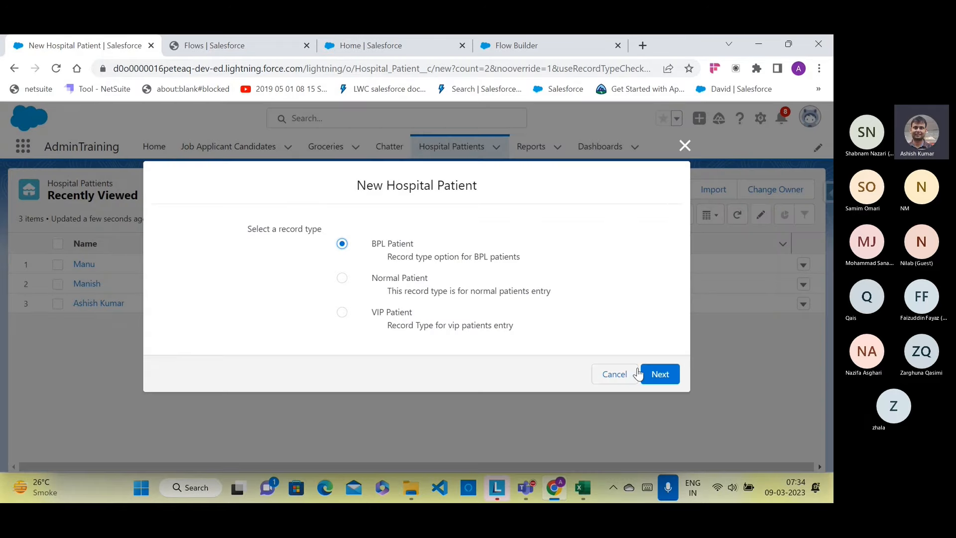
pyautogui.click(649, 377)
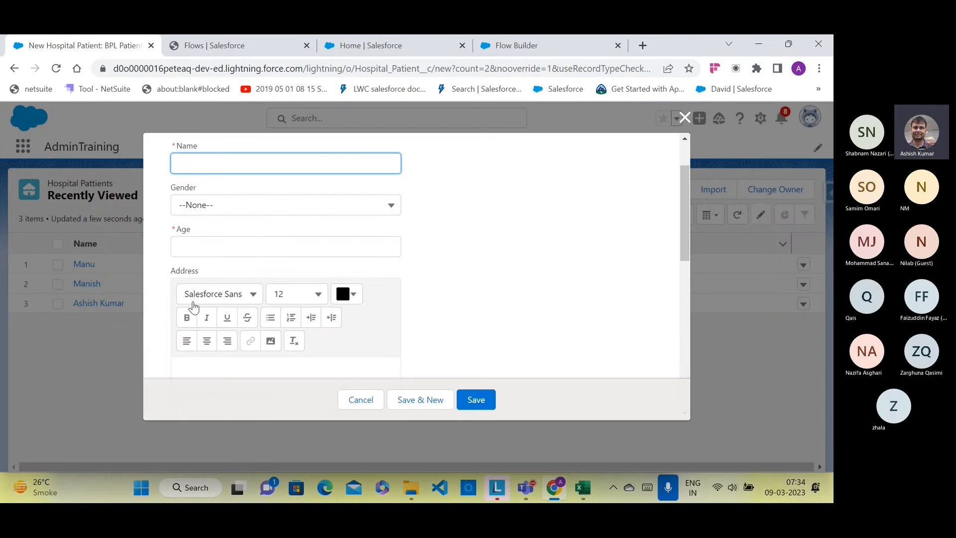
pyautogui.scroll(-5, 194, 303)
pyautogui.scroll(-1, 195, 307)
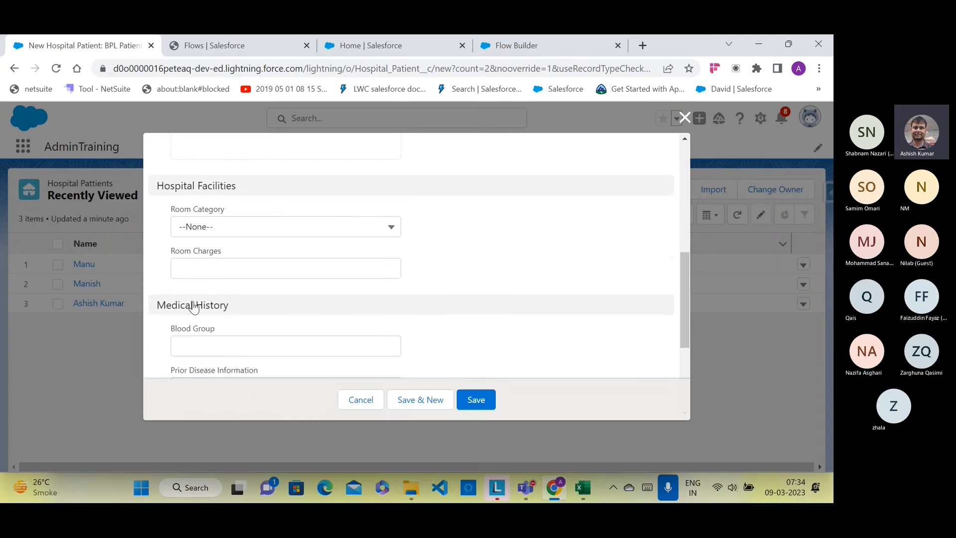
pyautogui.scroll(-3, 193, 303)
pyautogui.scroll(6, 193, 305)
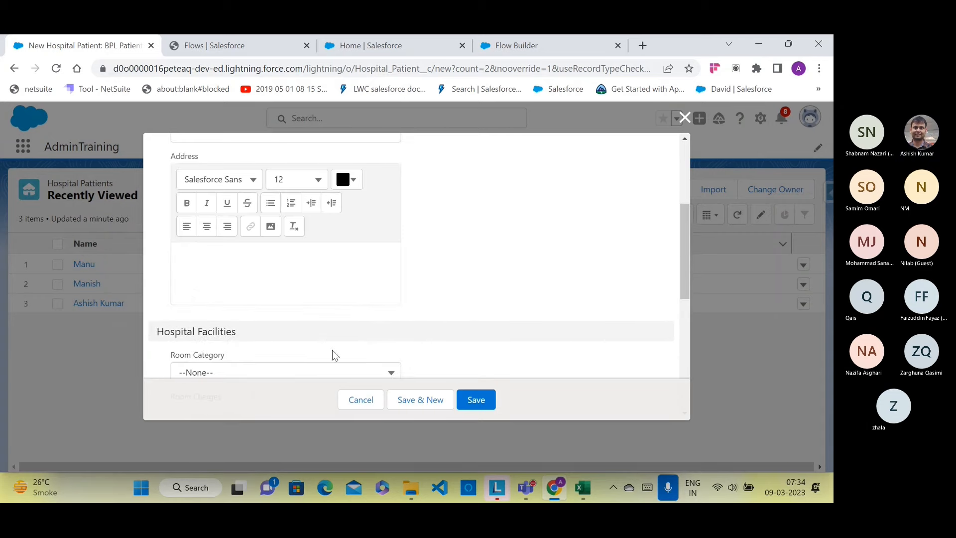
pyautogui.click(360, 403)
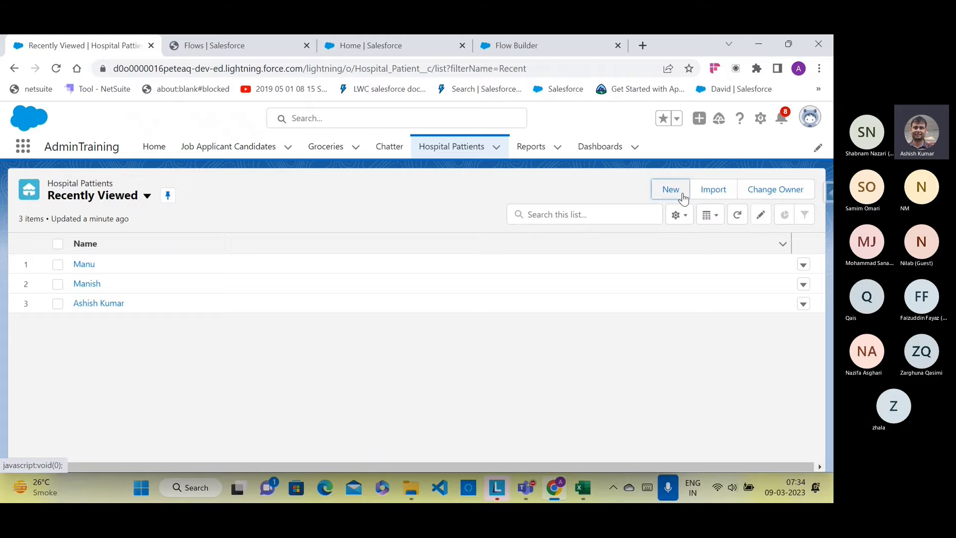
pyautogui.click(682, 193)
pyautogui.click(343, 278)
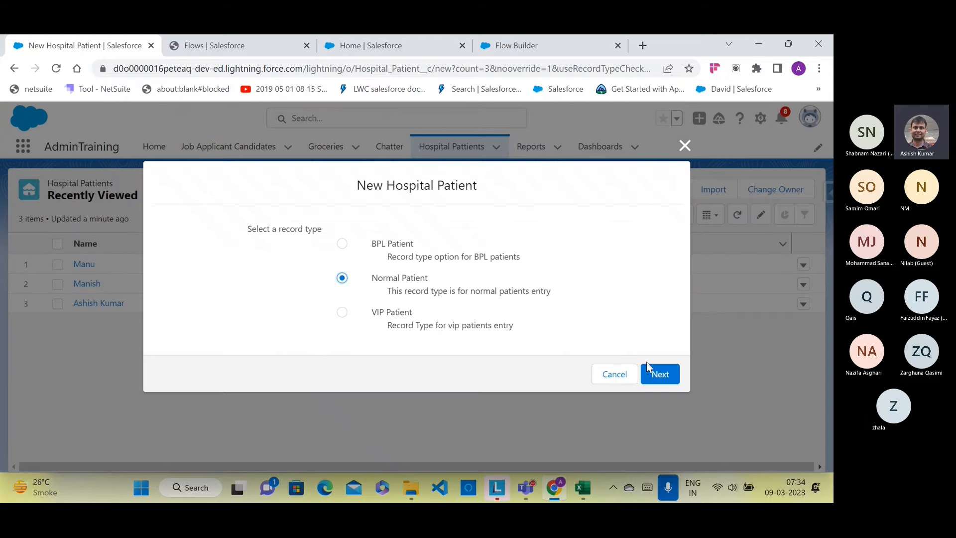
pyautogui.click(651, 368)
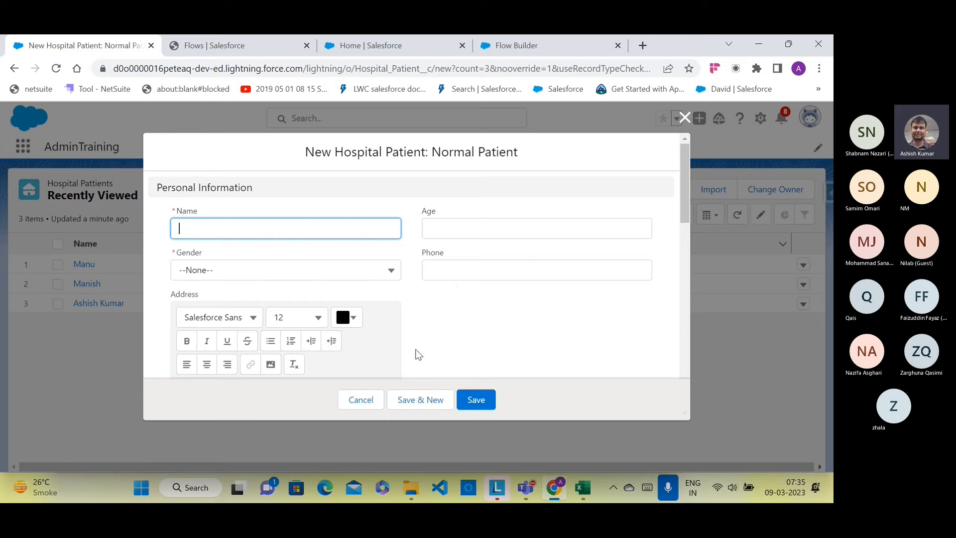
pyautogui.click(370, 401)
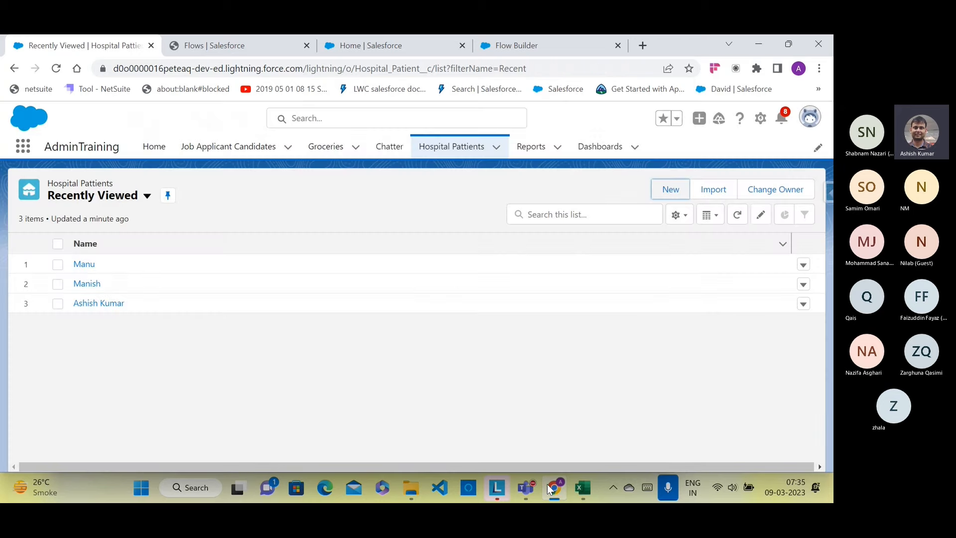
pyautogui.click(548, 484)
pyautogui.click(550, 486)
pyautogui.click(497, 53)
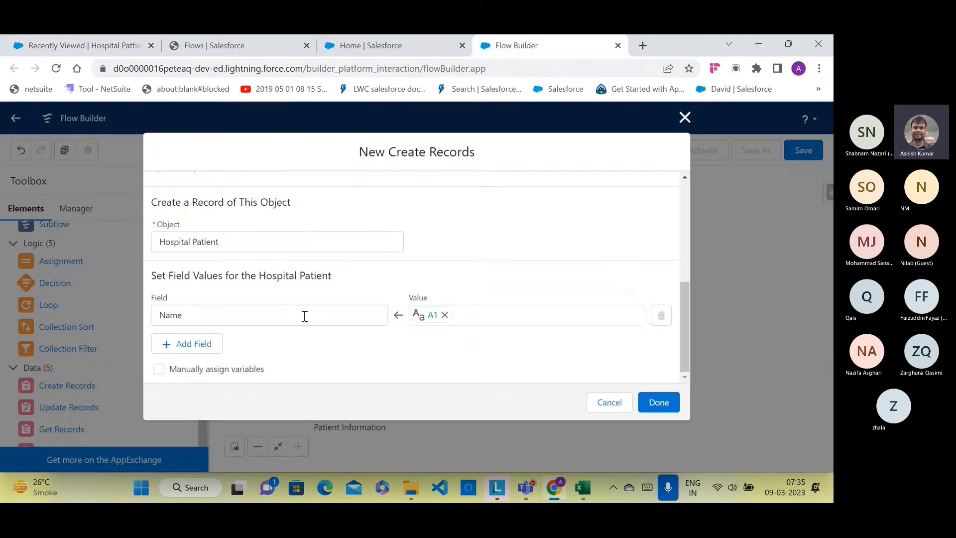
# Step: Add a Phone__c field set from A2 and finish the Create patient element
pyautogui.click(216, 344)
pyautogui.scroll(-1, 258, 334)
pyautogui.click(267, 313)
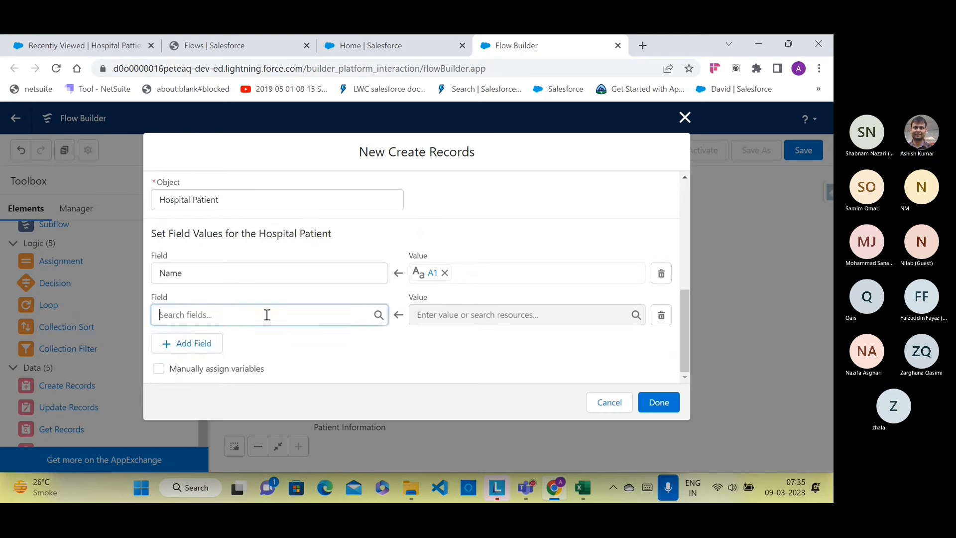
pyautogui.write('Pho')
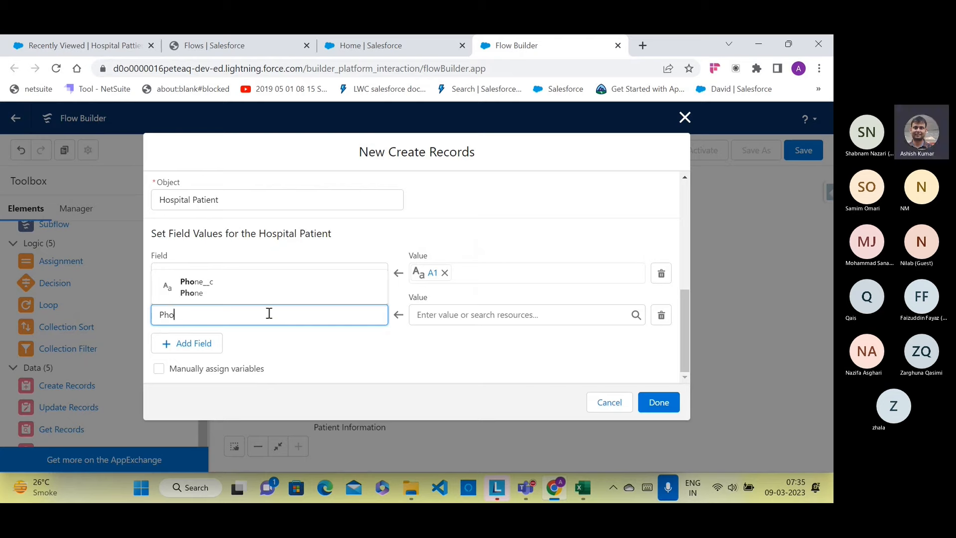
pyautogui.click(271, 291)
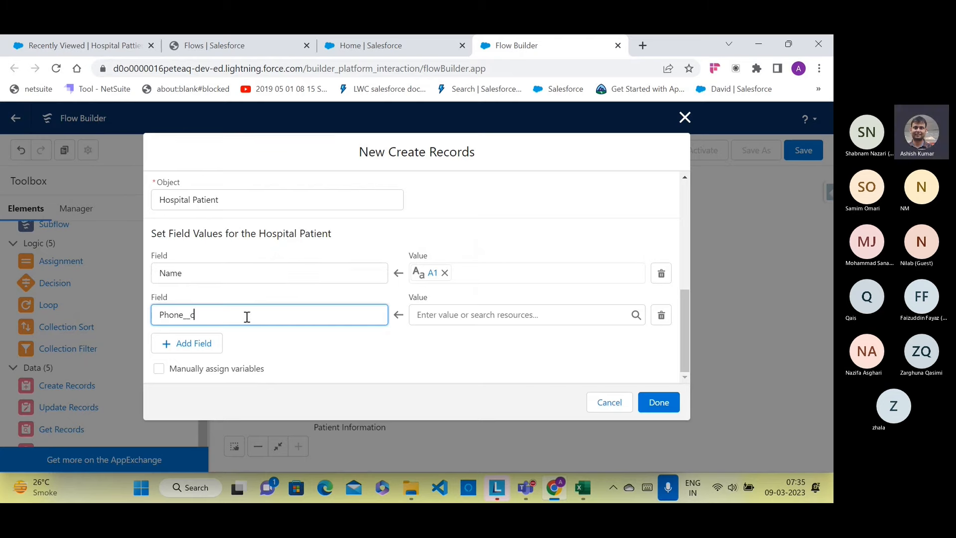
pyautogui.click(445, 315)
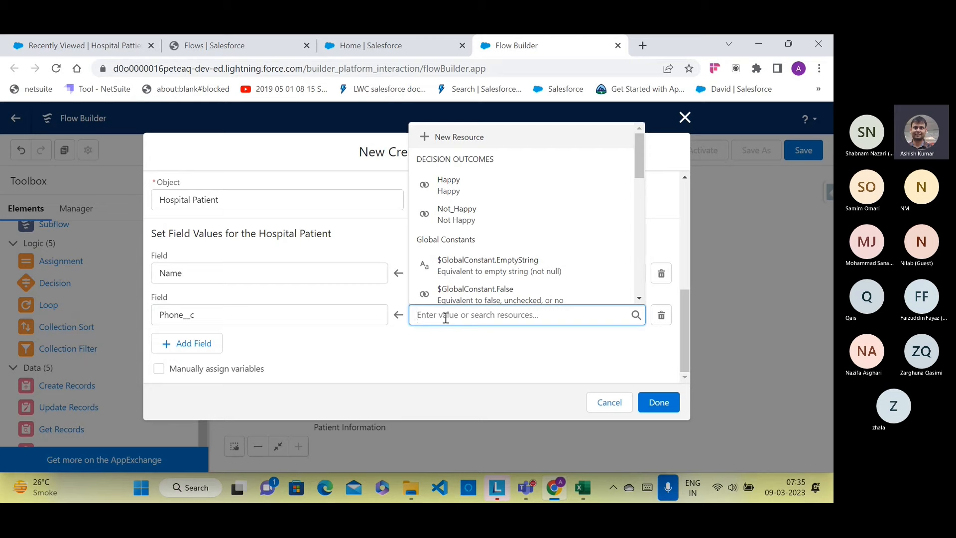
pyautogui.scroll(-3, 488, 249)
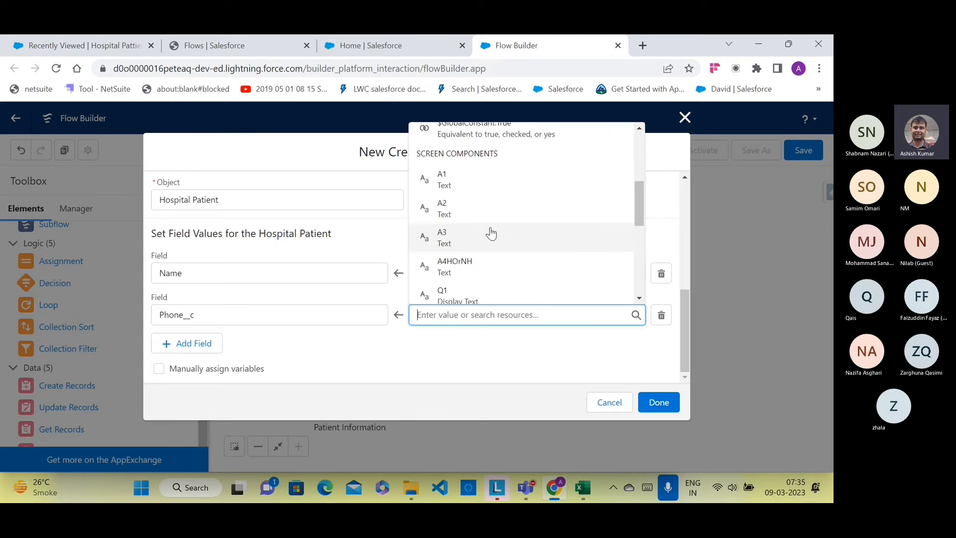
pyautogui.click(486, 217)
pyautogui.click(422, 357)
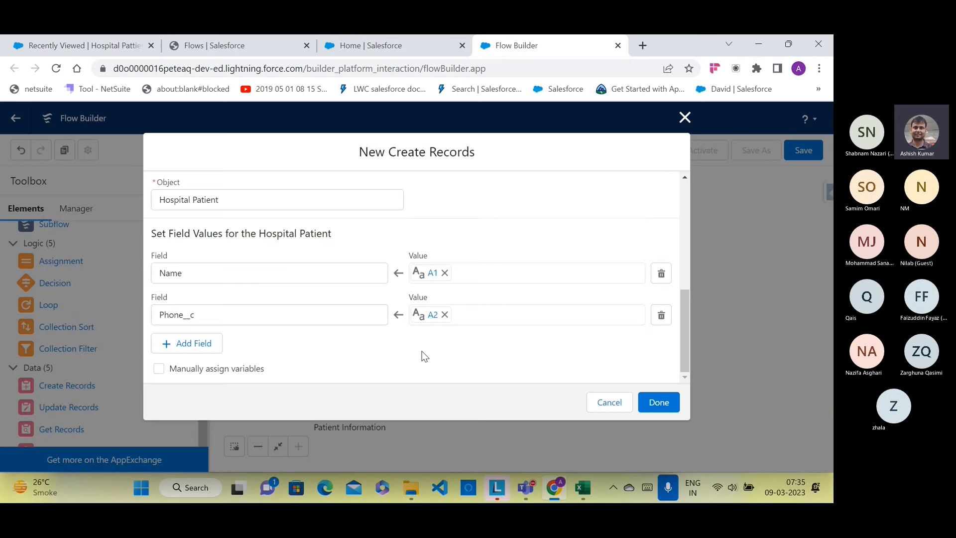
pyautogui.click(654, 406)
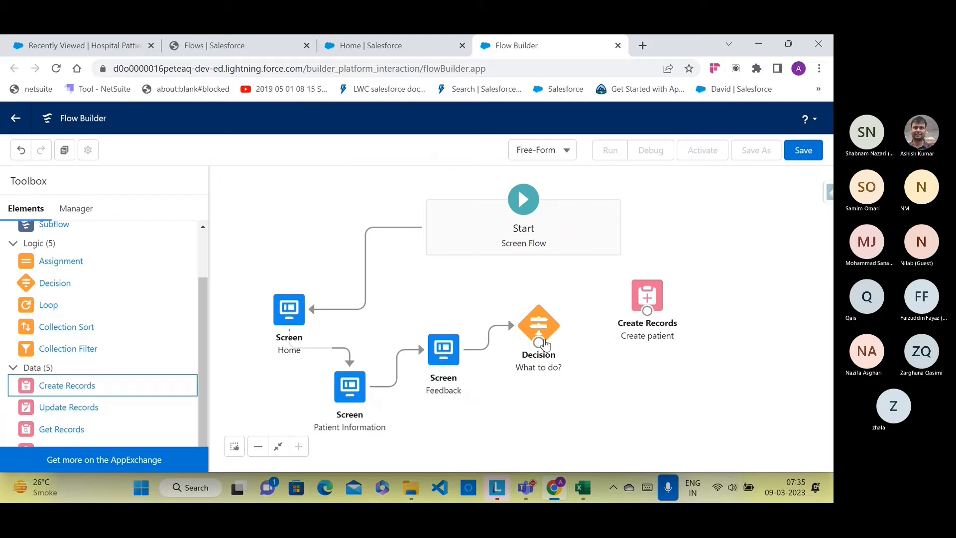
# Step: Draw a connector from What to do? to Create patient using the Happy outcome
pyautogui.moveTo(545, 343); pyautogui.dragTo(635, 311)
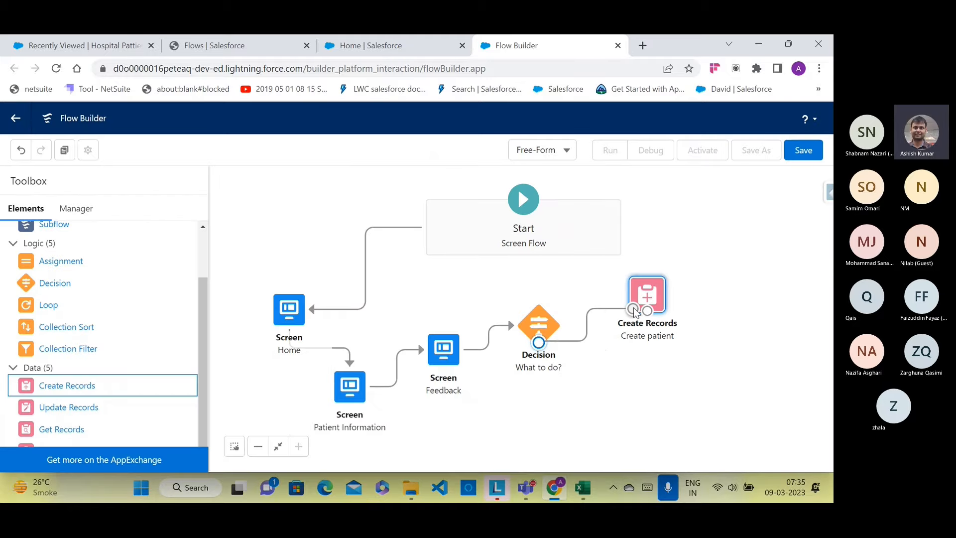
pyautogui.rightClick(431, 305)
pyautogui.click(460, 295)
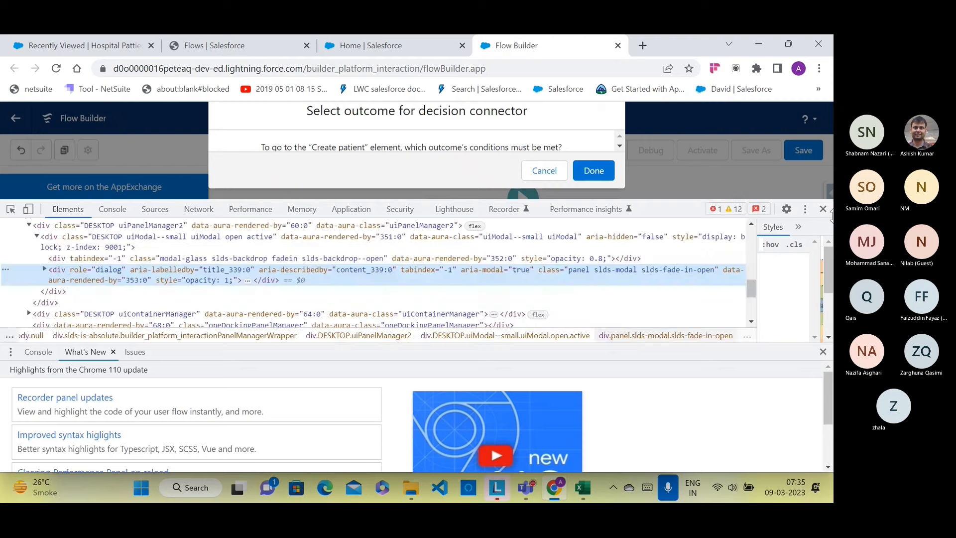
pyautogui.click(822, 209)
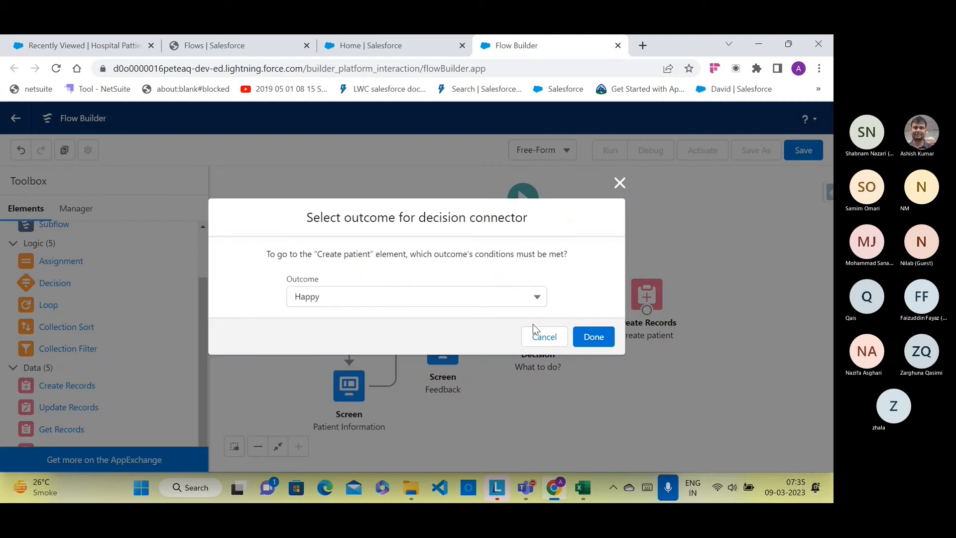
pyautogui.click(532, 298)
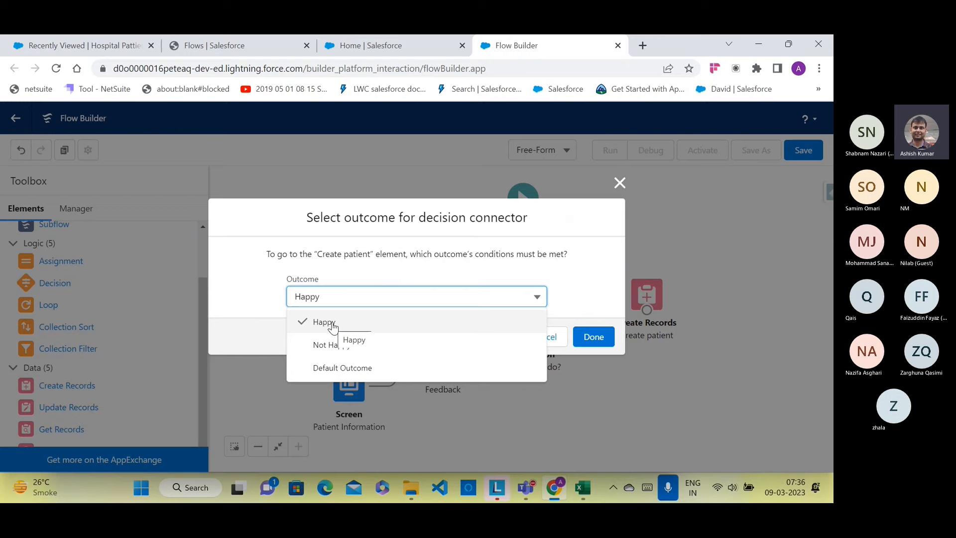
pyautogui.click(573, 275)
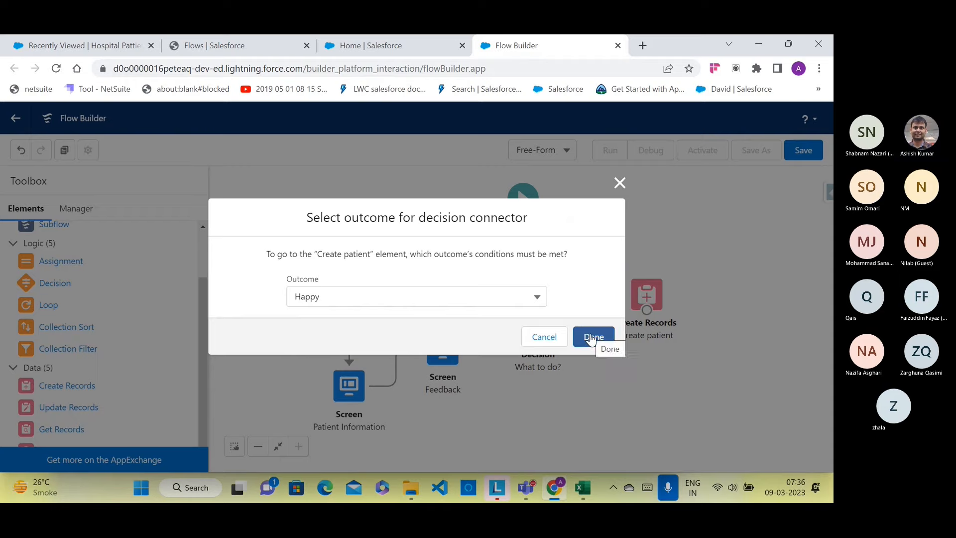
pyautogui.click(591, 339)
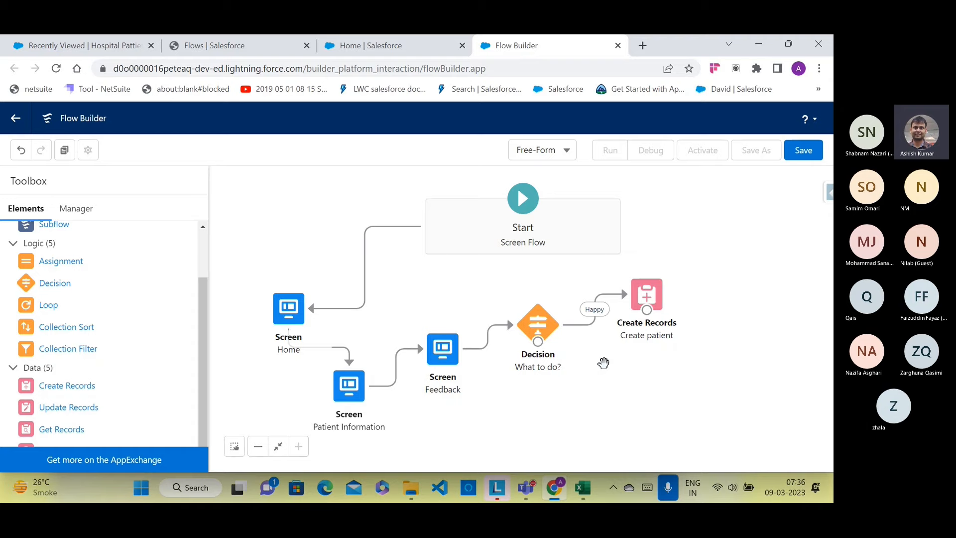
# Step: Open the Sales app in a new browser tab from the App Launcher
pyautogui.click(124, 50)
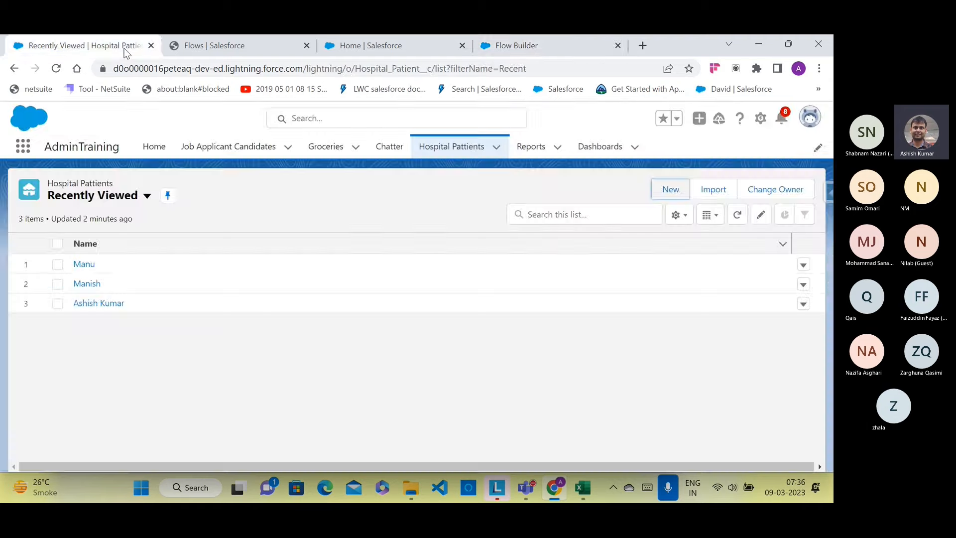
pyautogui.click(23, 147)
pyautogui.click(25, 384)
pyautogui.scroll(-2, 598, 298)
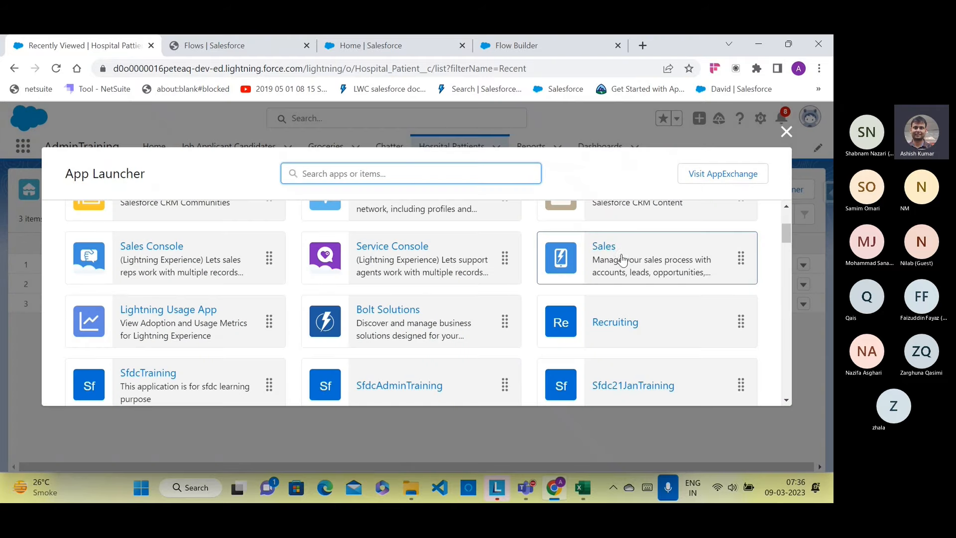
pyautogui.rightClick(622, 251)
pyautogui.click(628, 256)
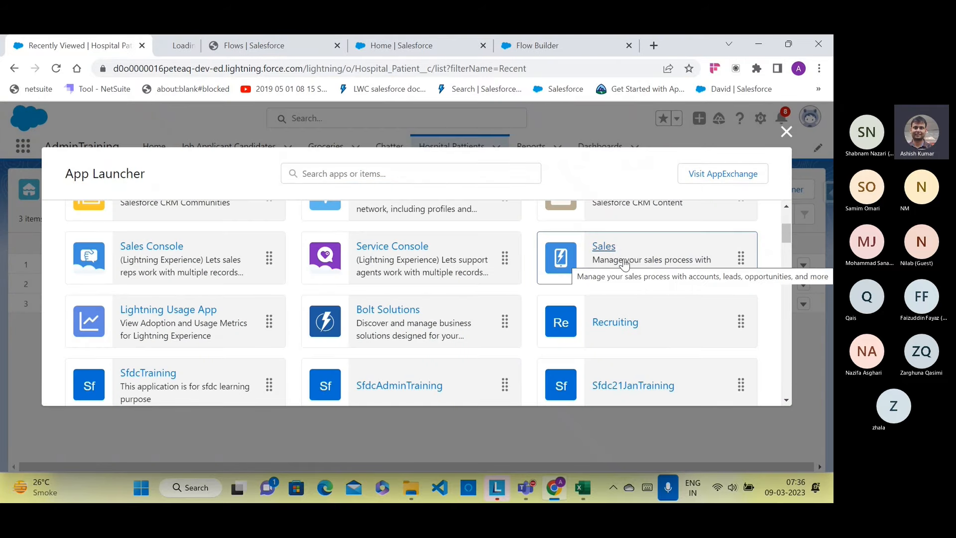
# Step: Start a new Case from the Sales app's Cases list, then return to the Flow Builder tab
pyautogui.click(183, 45)
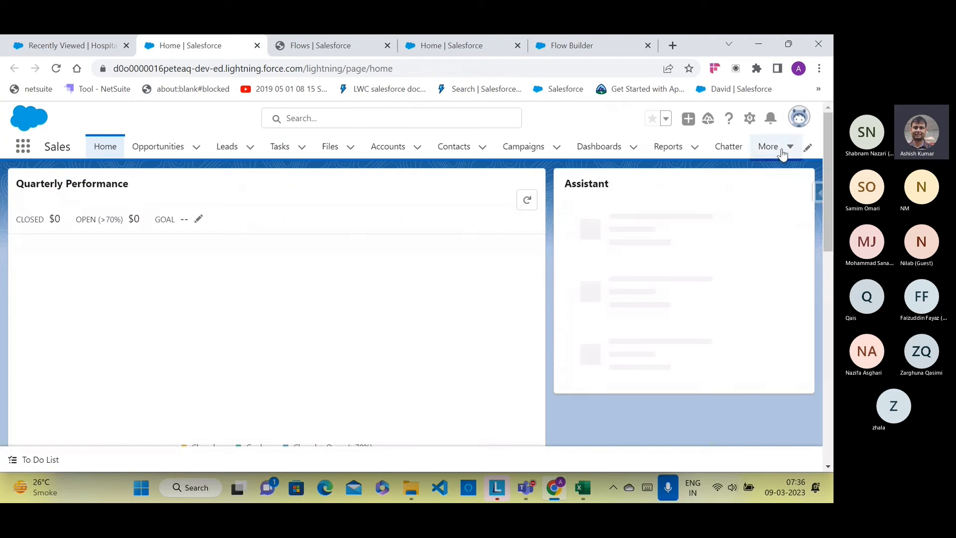
pyautogui.click(784, 147)
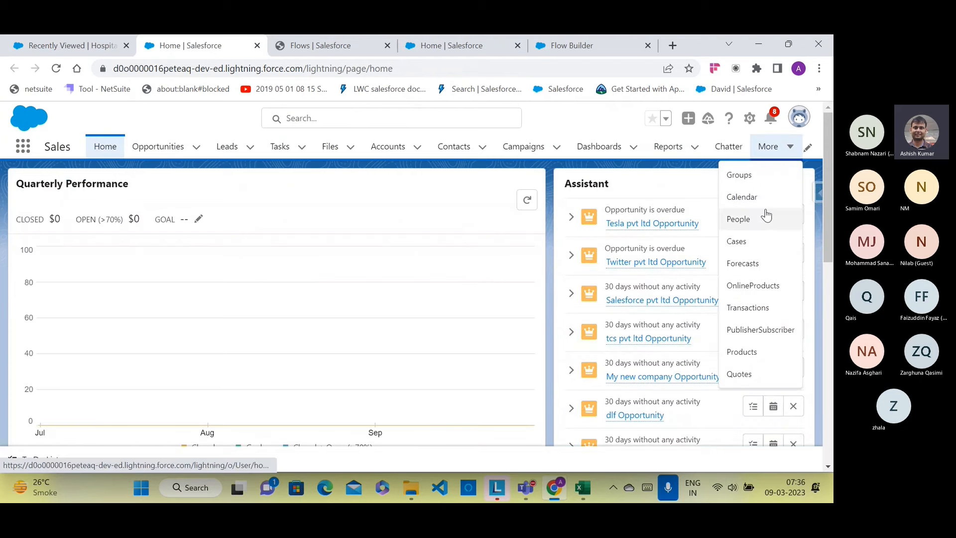
pyautogui.click(733, 241)
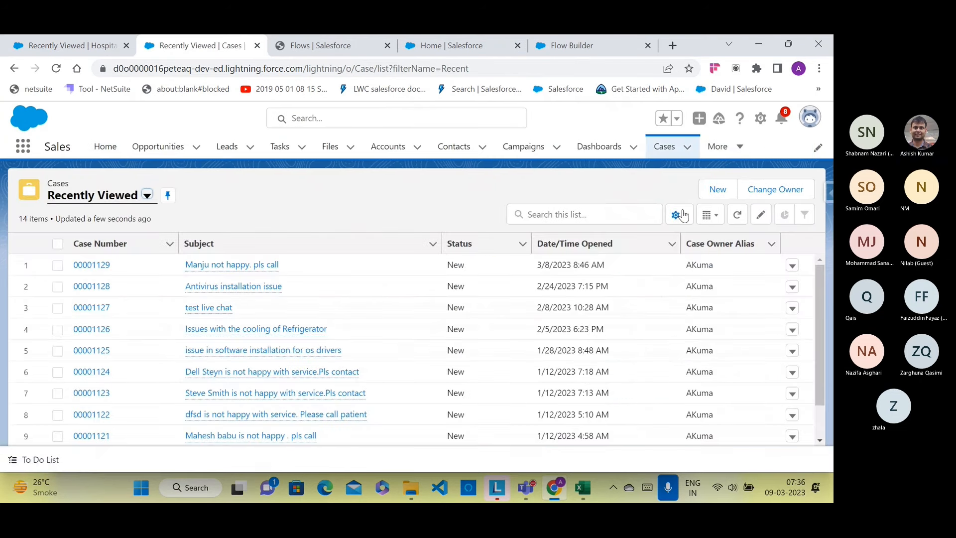
pyautogui.click(713, 186)
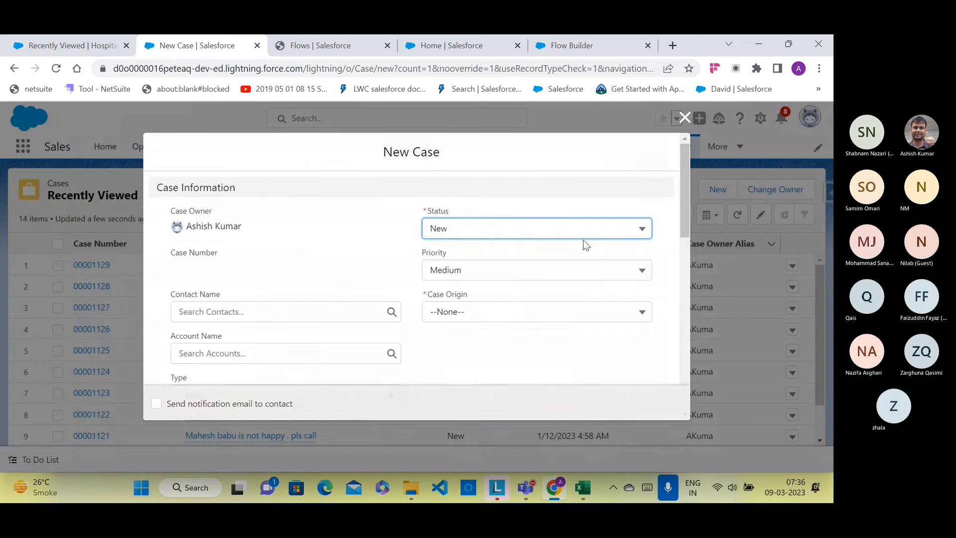
pyautogui.click(572, 47)
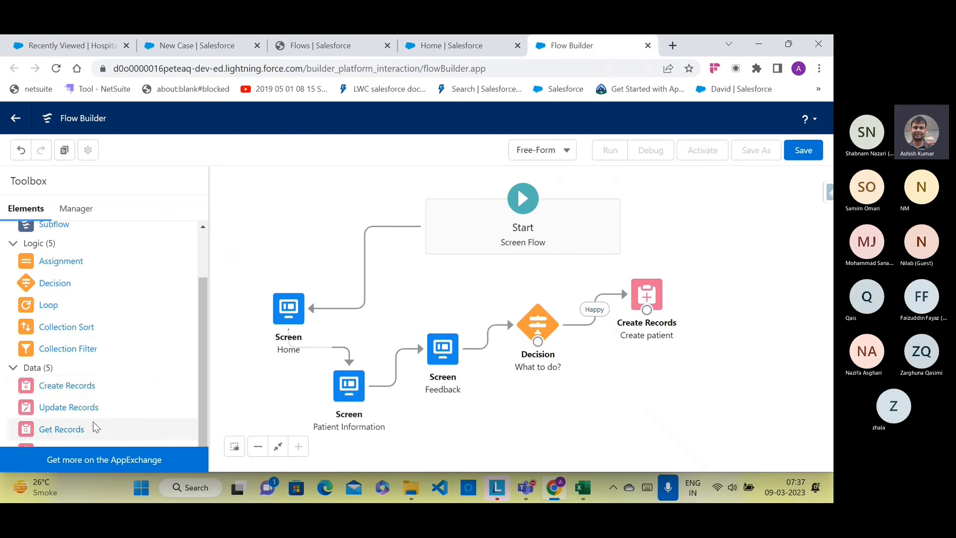
# Step: Drag a Create Records element from the Toolbox's Data section onto the canvas near the Decision
pyautogui.scroll(-1, 95, 426)
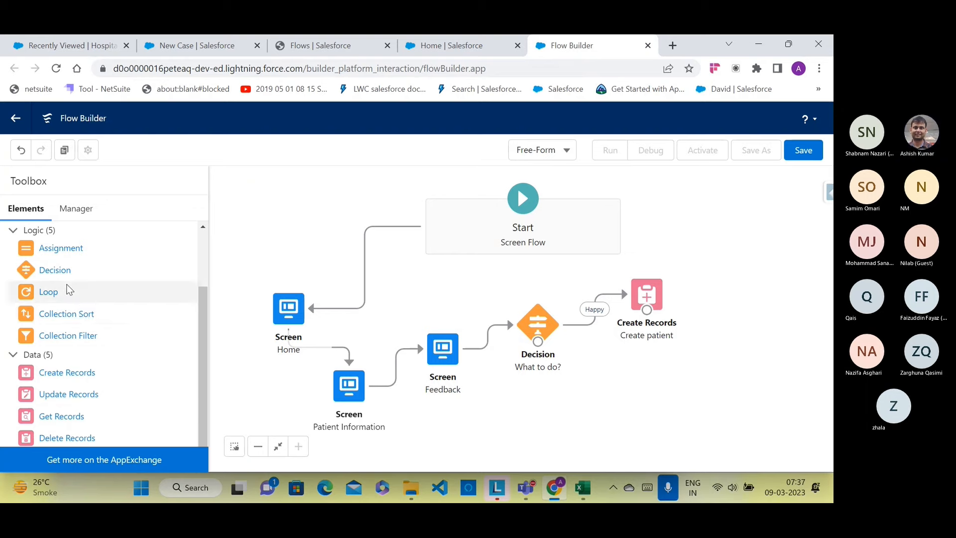
pyautogui.scroll(1, 69, 289)
pyautogui.scroll(-2, 69, 291)
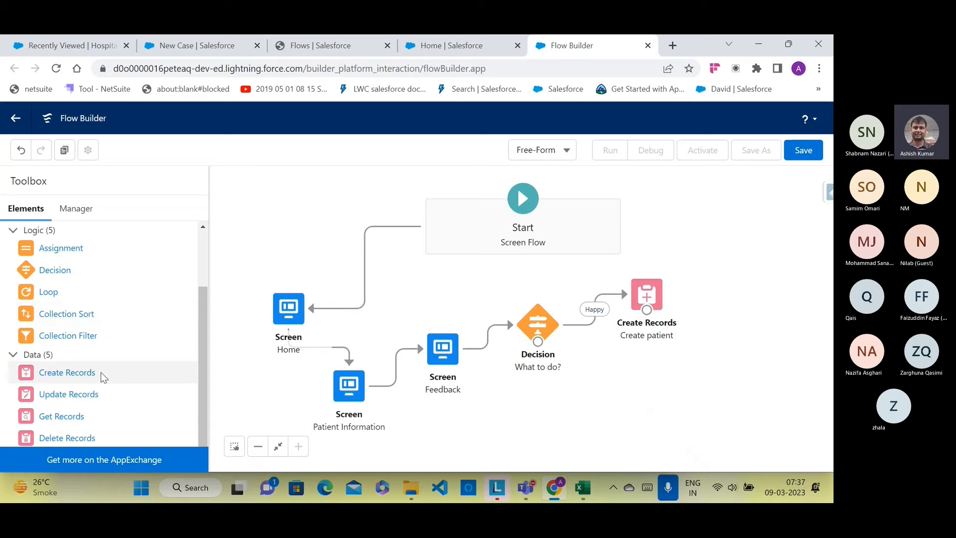
pyautogui.moveTo(96, 372); pyautogui.dragTo(621, 374)
pyautogui.click(203, 224)
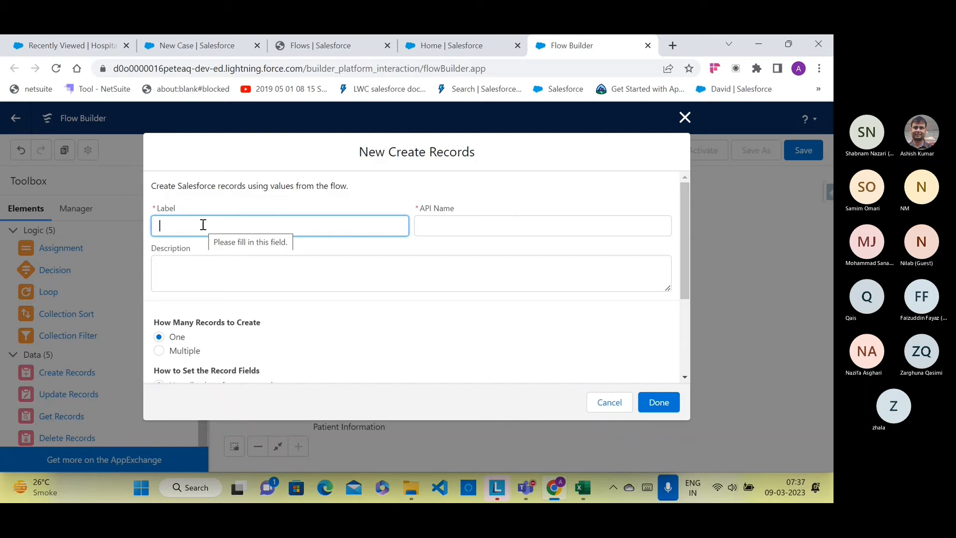
# Step: Label the element 'Create case' and have it create a Case from separate resources and literal values
pyautogui.write('Cre')
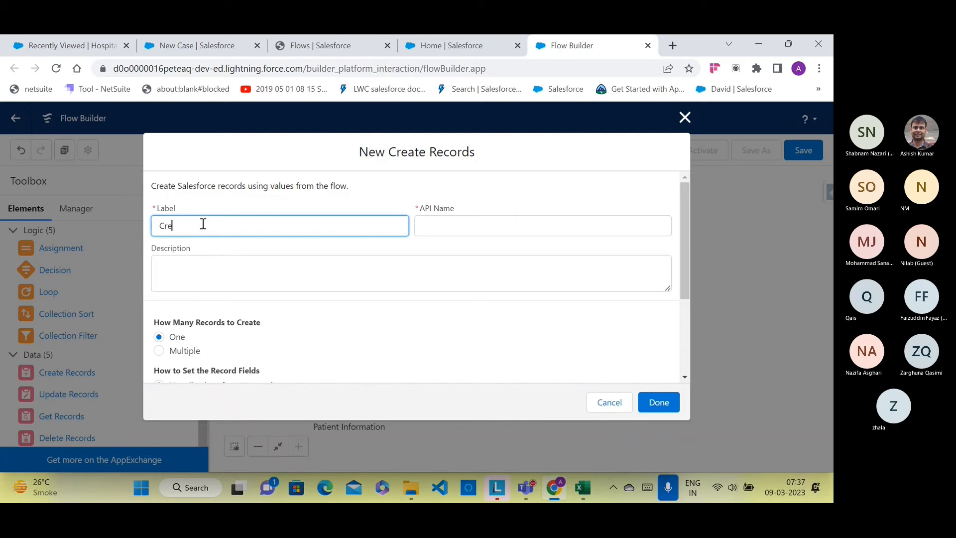
pyautogui.write('ate case')
pyautogui.click(427, 227)
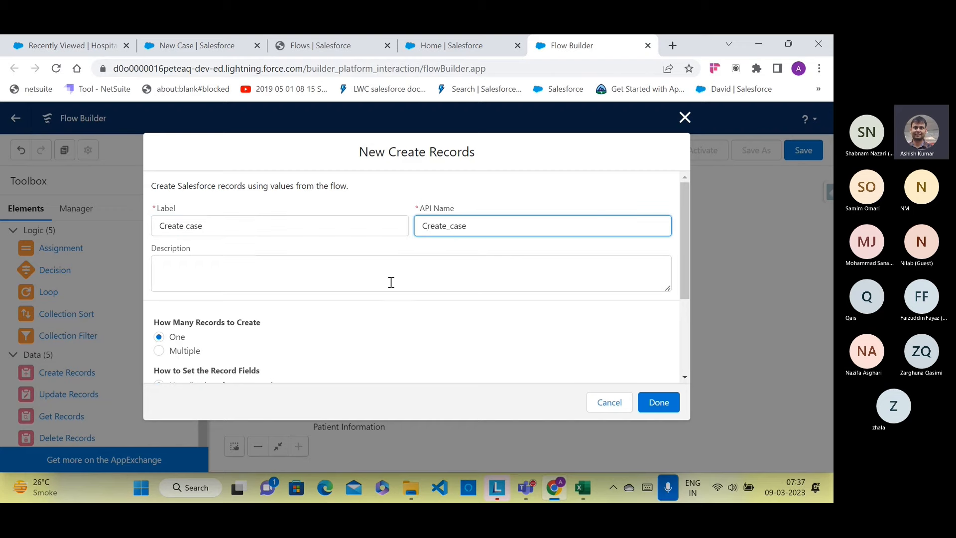
pyautogui.scroll(-2, 318, 307)
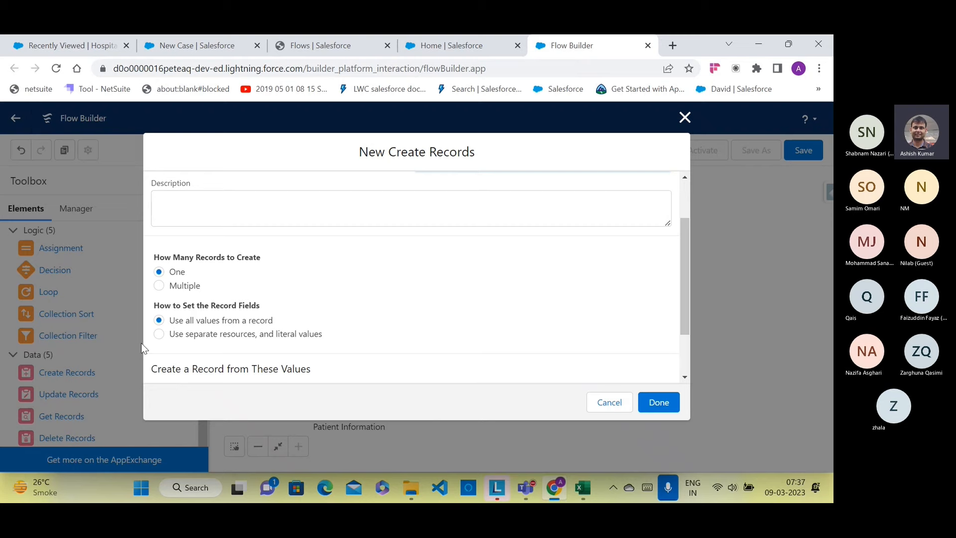
pyautogui.click(159, 333)
pyautogui.scroll(-1, 271, 316)
pyautogui.click(269, 356)
pyautogui.write('case')
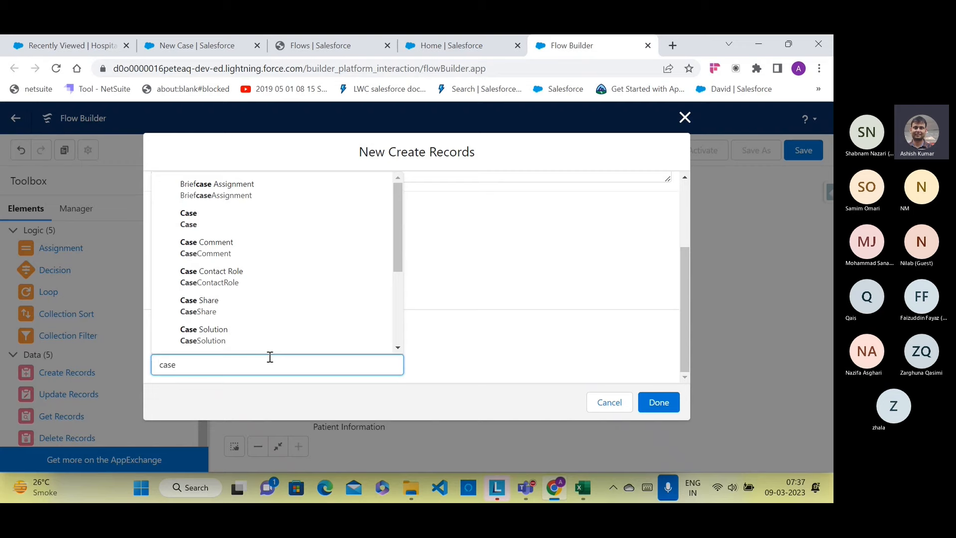
pyautogui.click(252, 224)
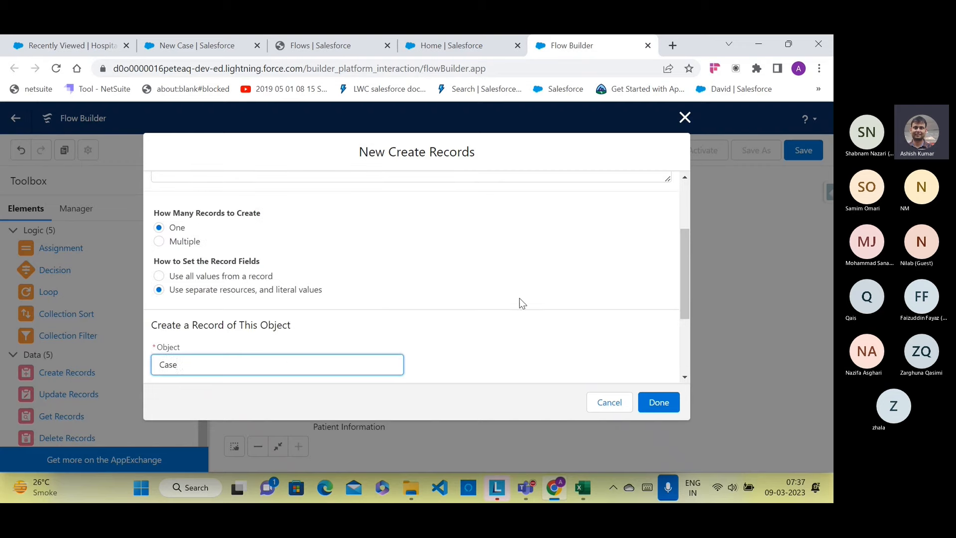
pyautogui.scroll(-3, 520, 303)
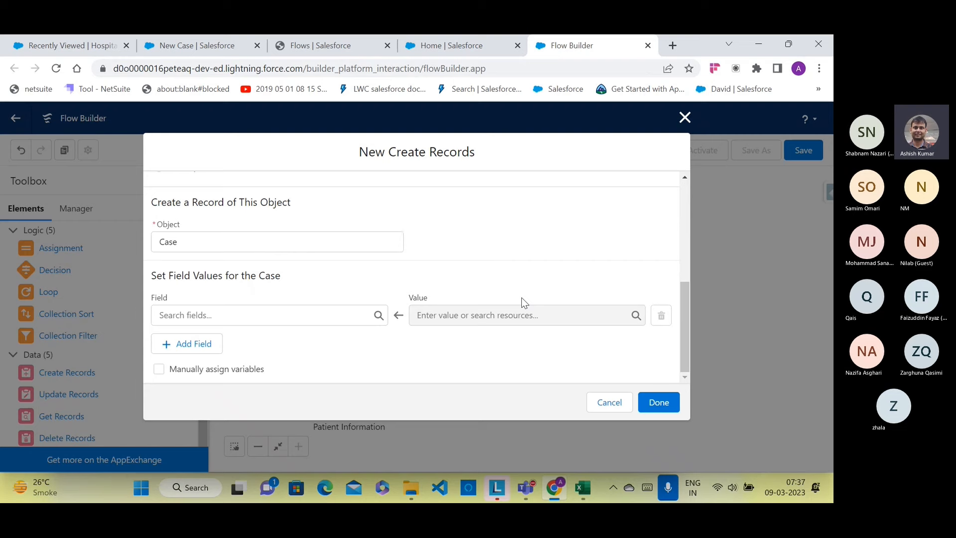
pyautogui.click(483, 45)
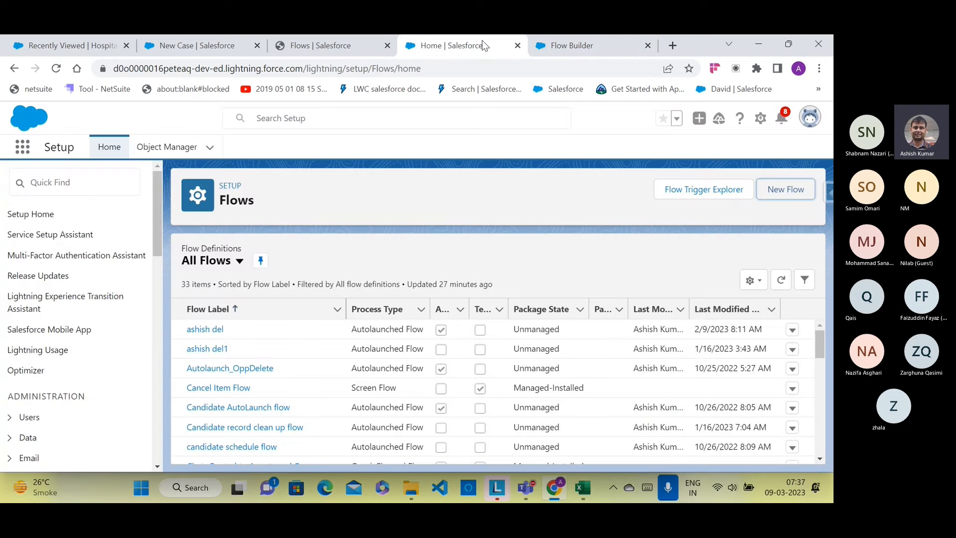
pyautogui.click(319, 46)
pyautogui.click(204, 46)
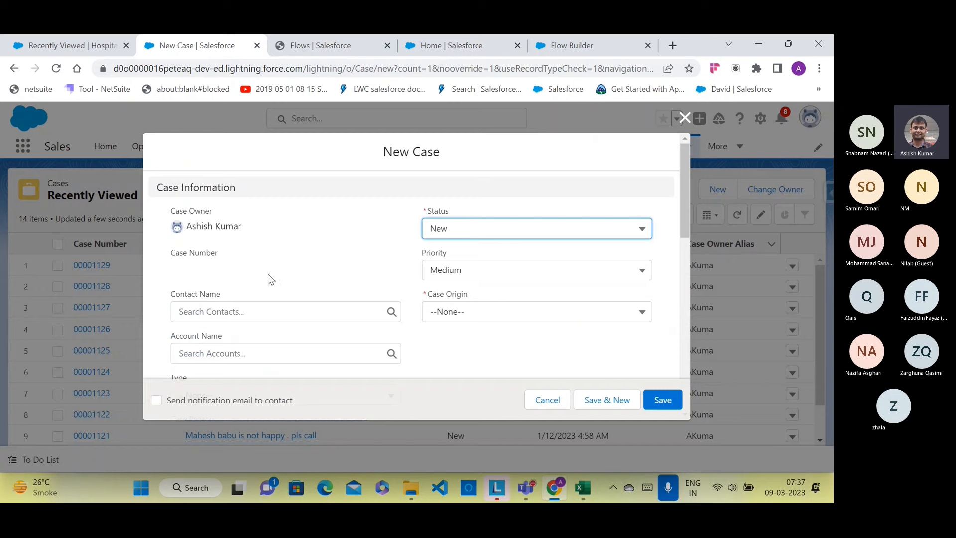
pyautogui.scroll(-1, 264, 280)
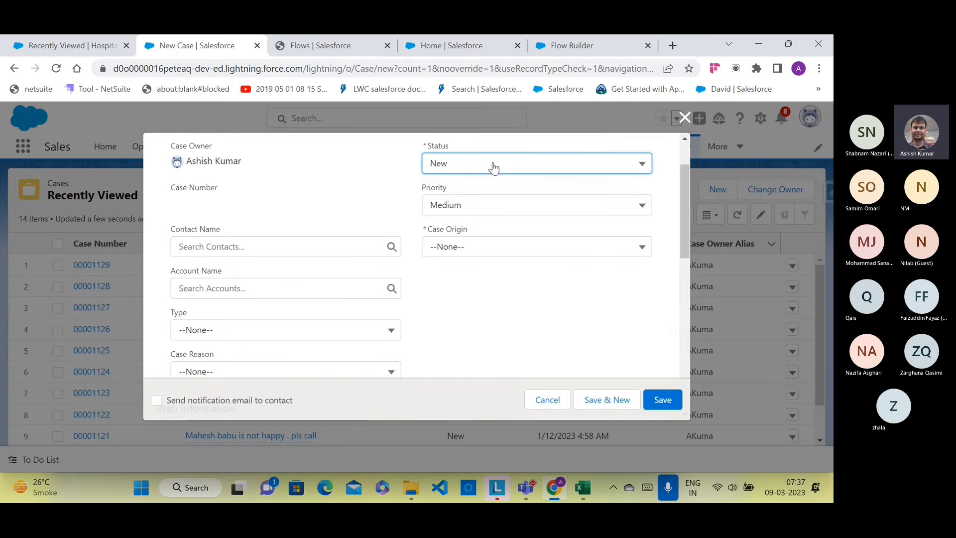
pyautogui.scroll(-1, 474, 257)
pyautogui.scroll(-3, 474, 256)
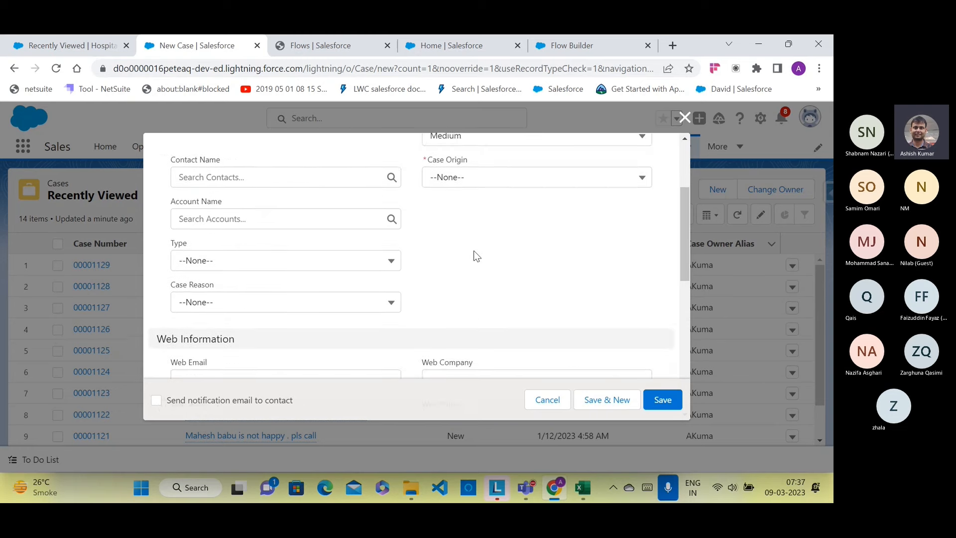
pyautogui.click(385, 246)
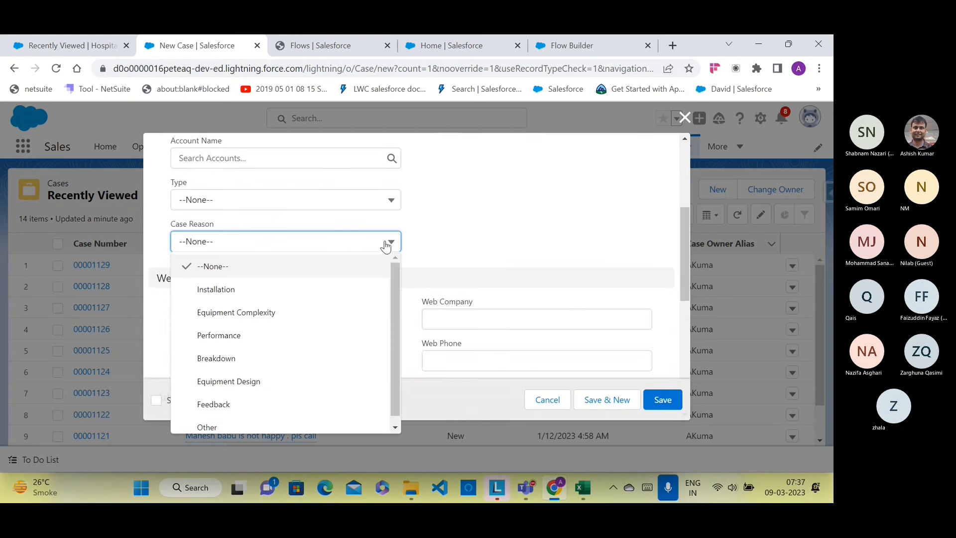
pyautogui.click(467, 220)
pyautogui.scroll(-7, 468, 220)
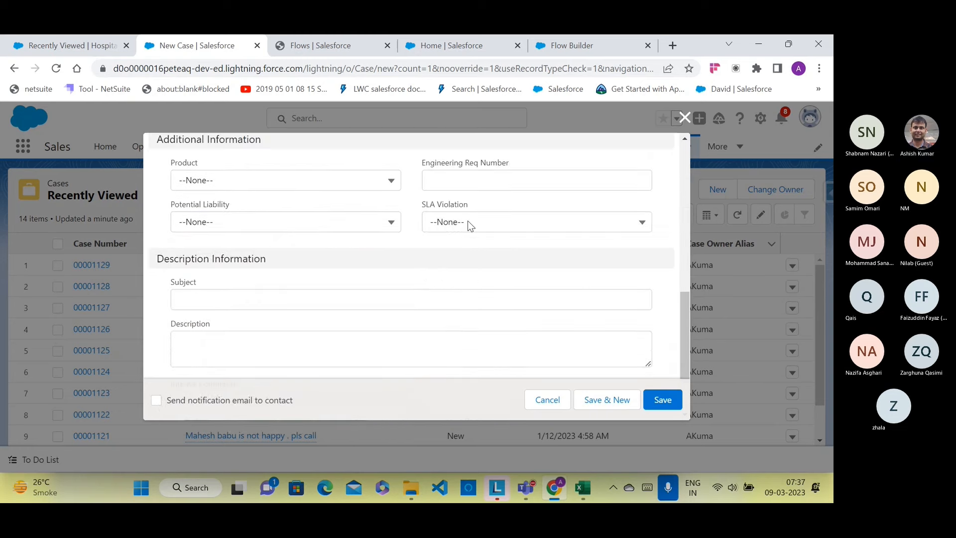
pyautogui.scroll(-2, 467, 224)
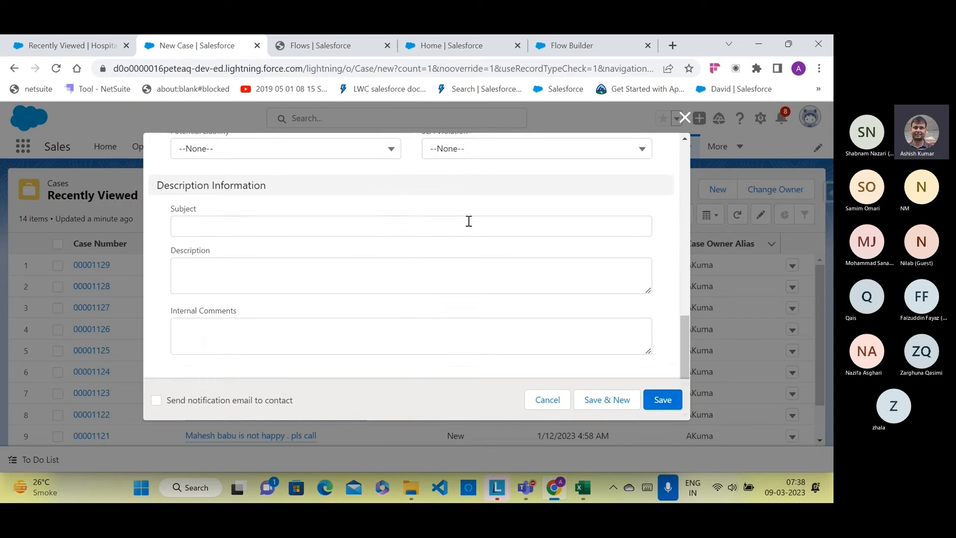
pyautogui.scroll(2, 468, 222)
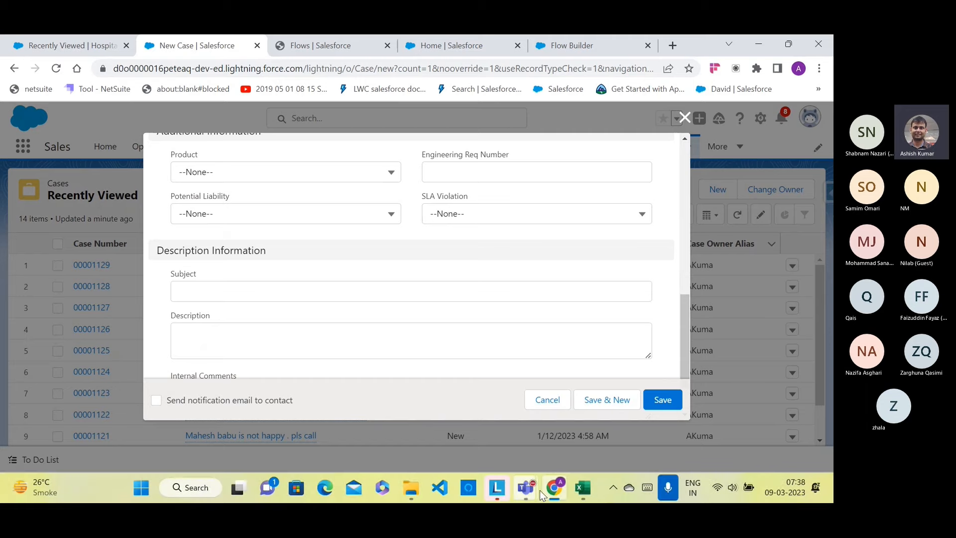
pyautogui.click(526, 488)
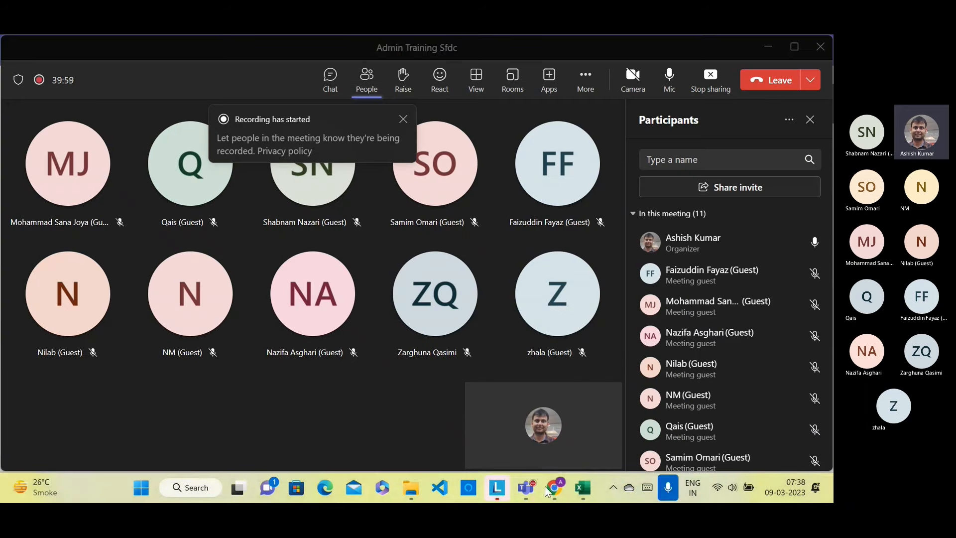
pyautogui.click(546, 487)
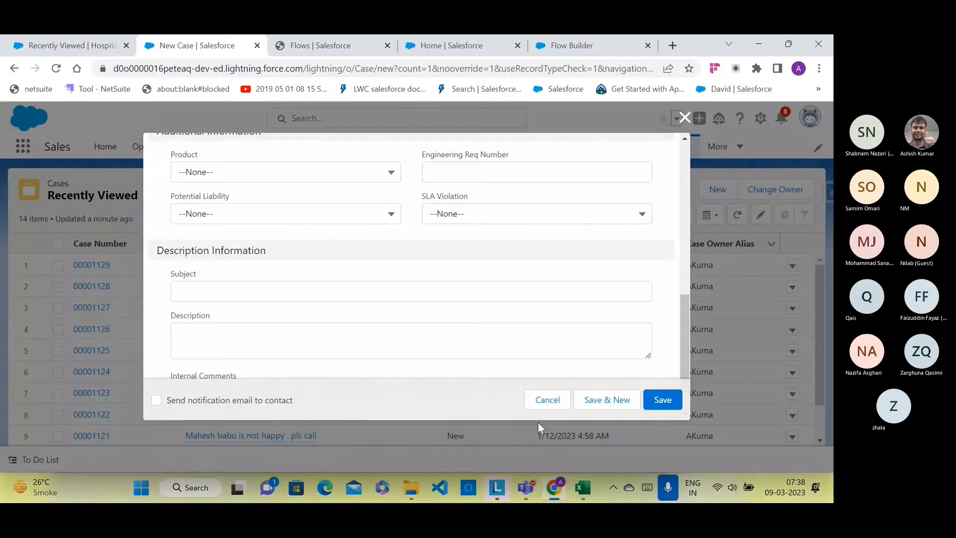
pyautogui.click(577, 46)
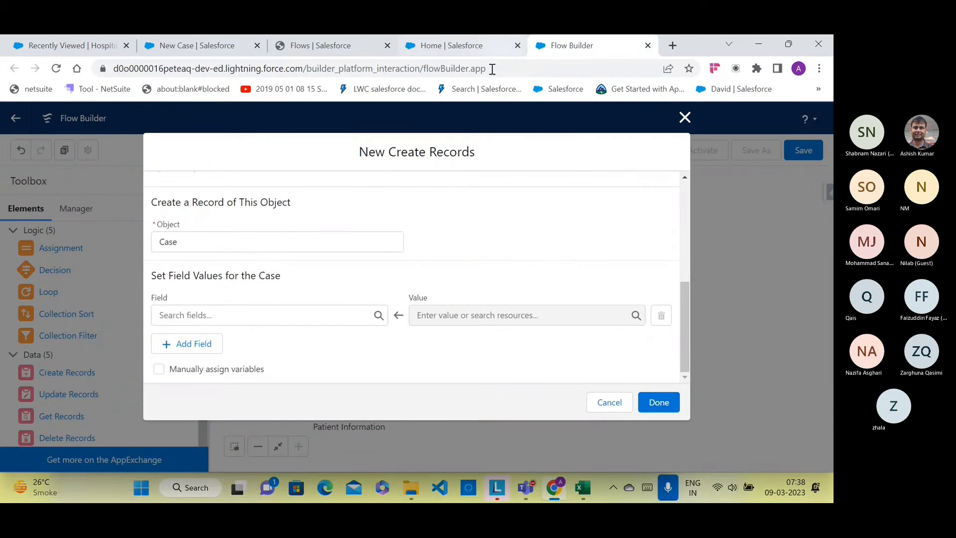
# Step: Set the Case Subject field to '{!A1} is not happy with the service'
pyautogui.click(301, 310)
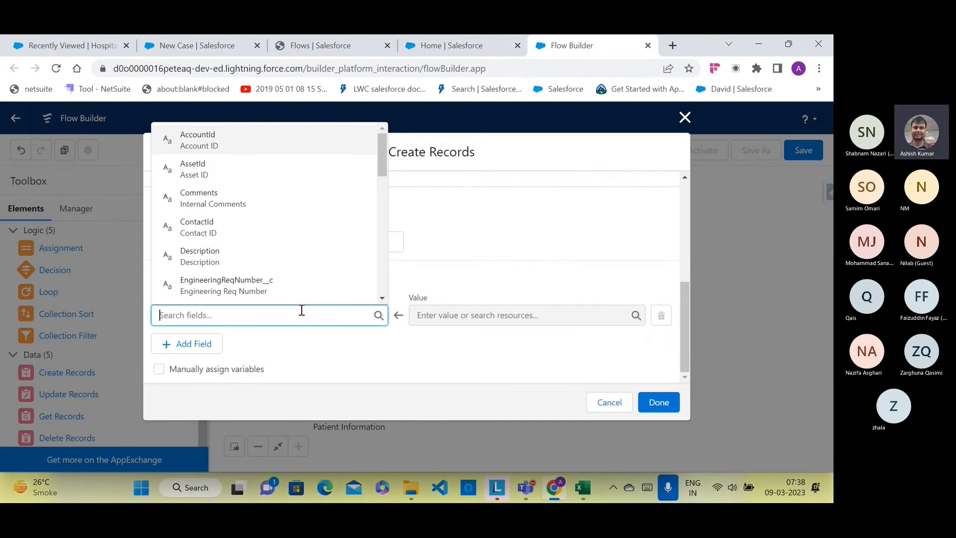
pyautogui.write('sub')
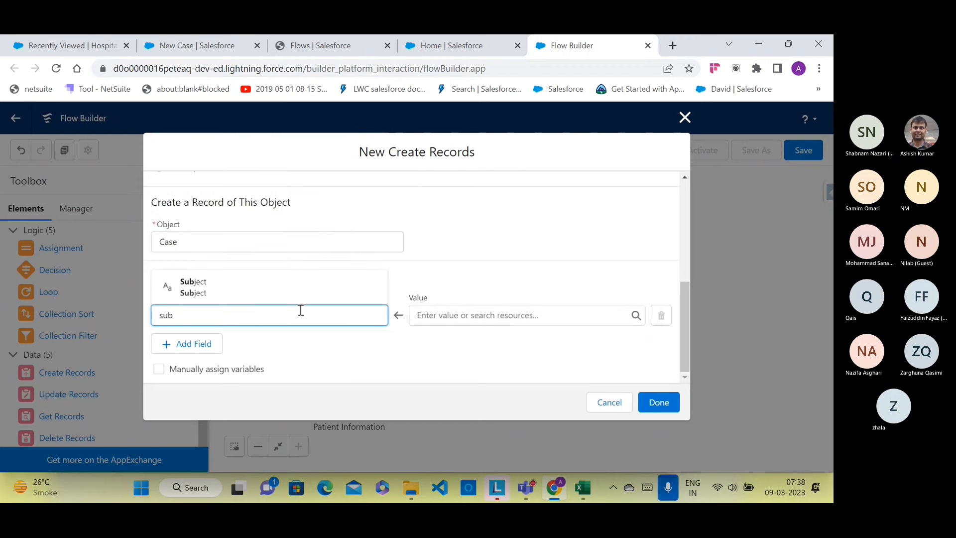
pyautogui.click(267, 282)
pyautogui.click(447, 320)
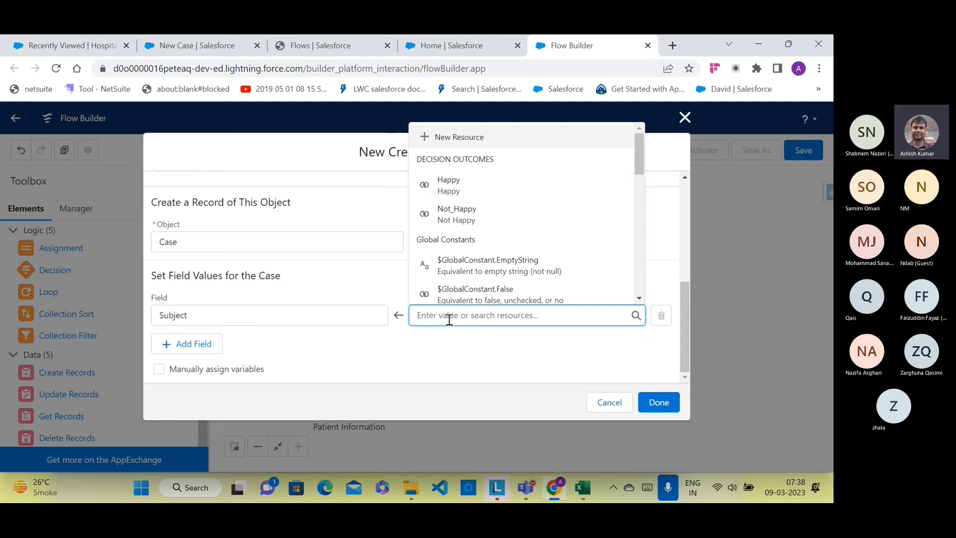
pyautogui.scroll(-3, 537, 234)
pyautogui.click(518, 253)
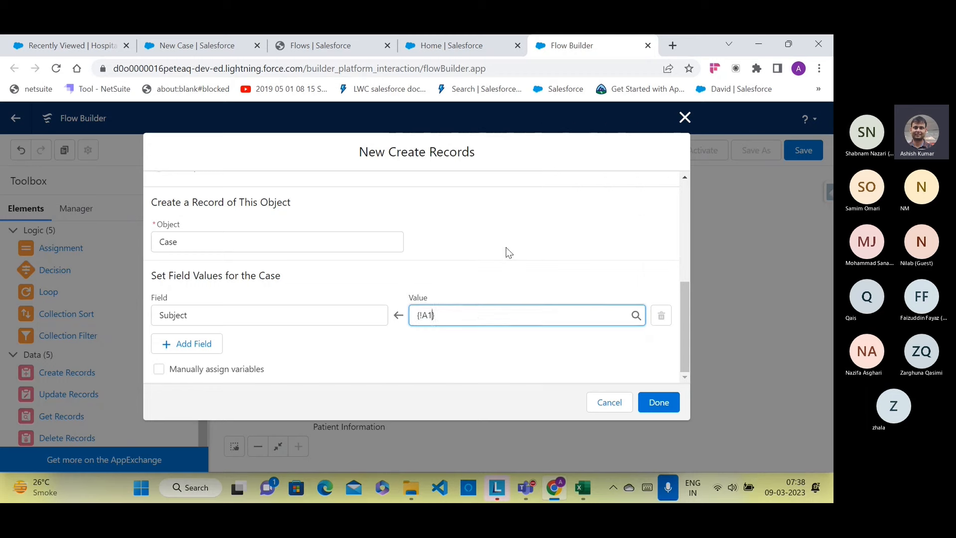
pyautogui.click(481, 314)
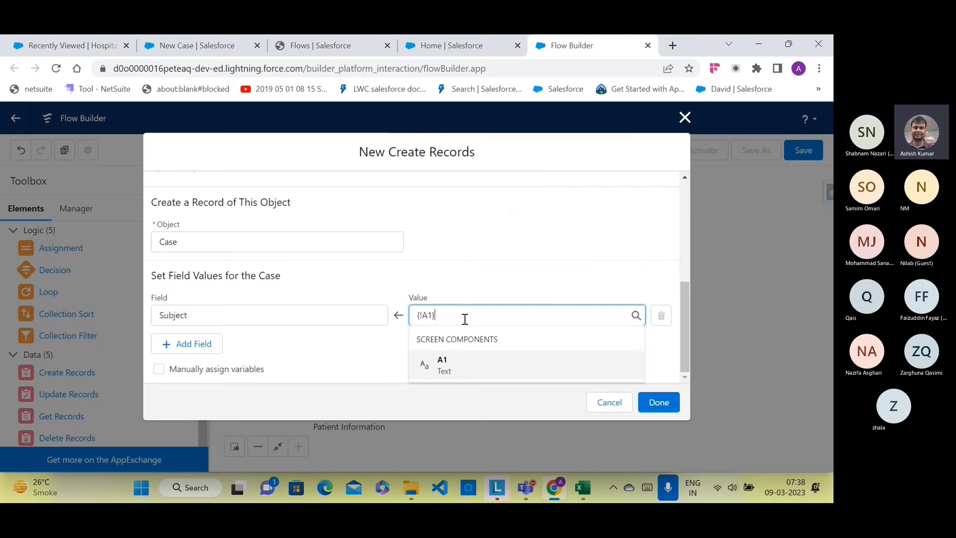
pyautogui.write('is not ')
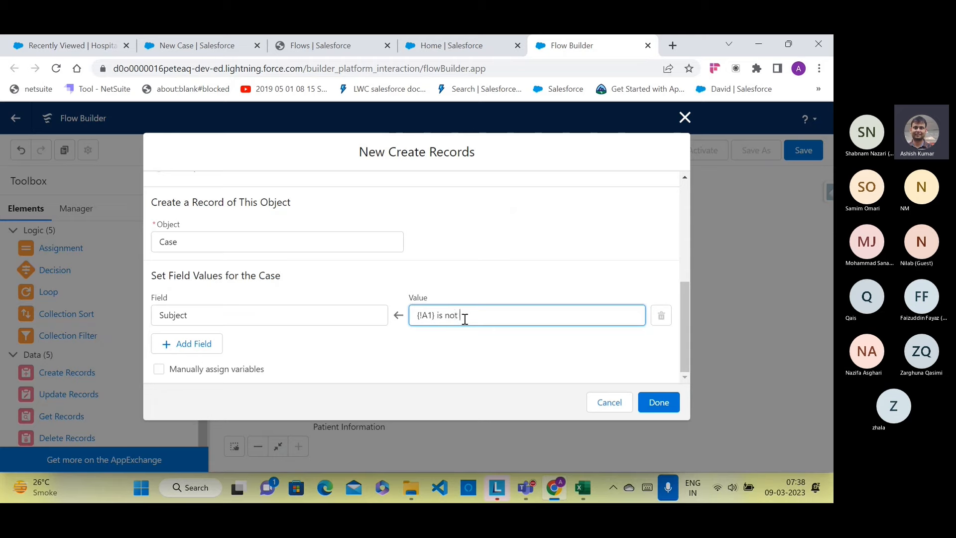
pyautogui.write('ahppy')
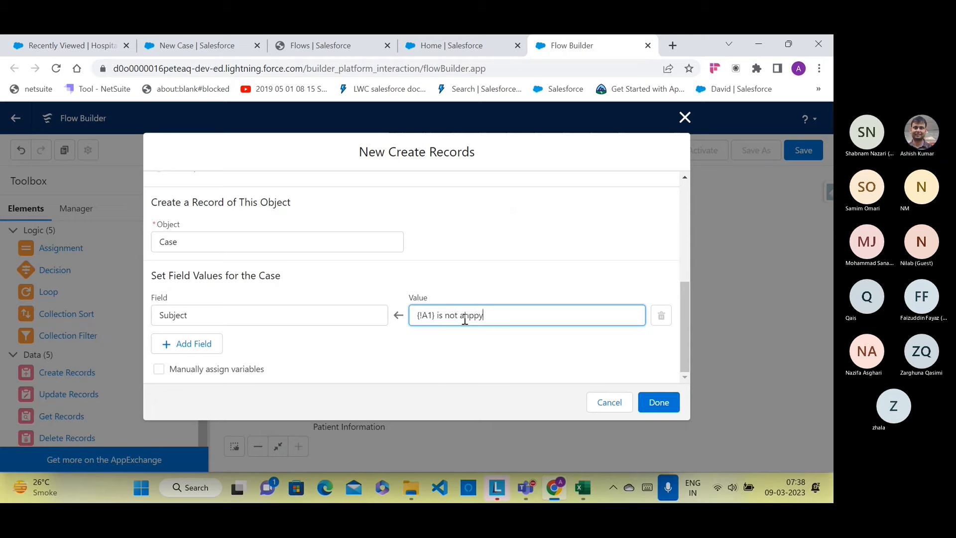
pyautogui.press('BackSpace')
pyautogui.press('BackSpace')
pyautogui.press('BackSpace')
pyautogui.press('BackSpace')
pyautogui.press('BackSpace')
pyautogui.write('happy with the ')
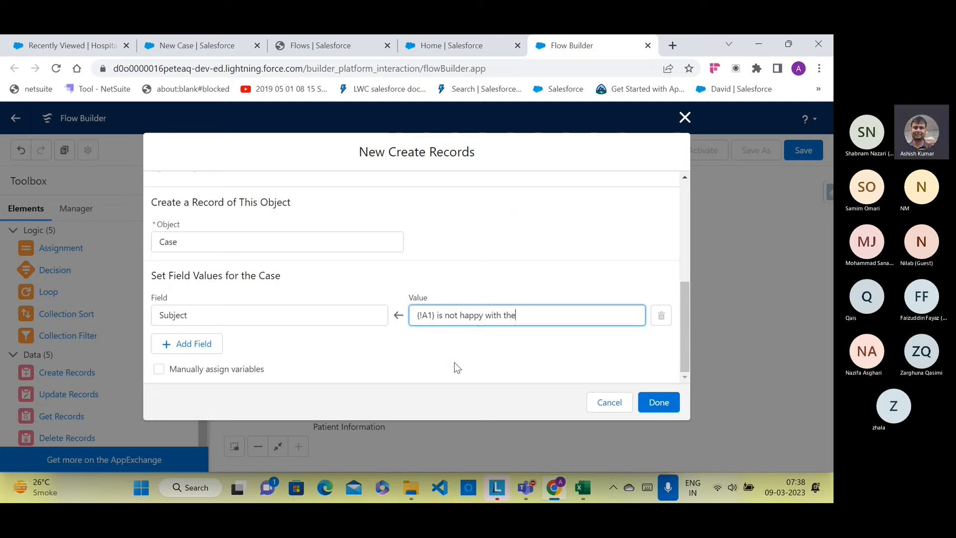
pyautogui.write('service')
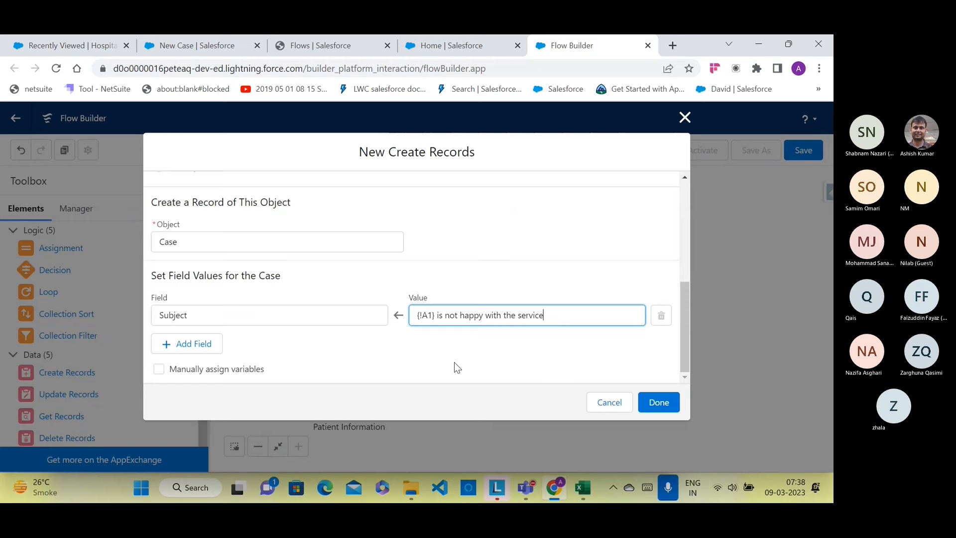
pyautogui.click(454, 362)
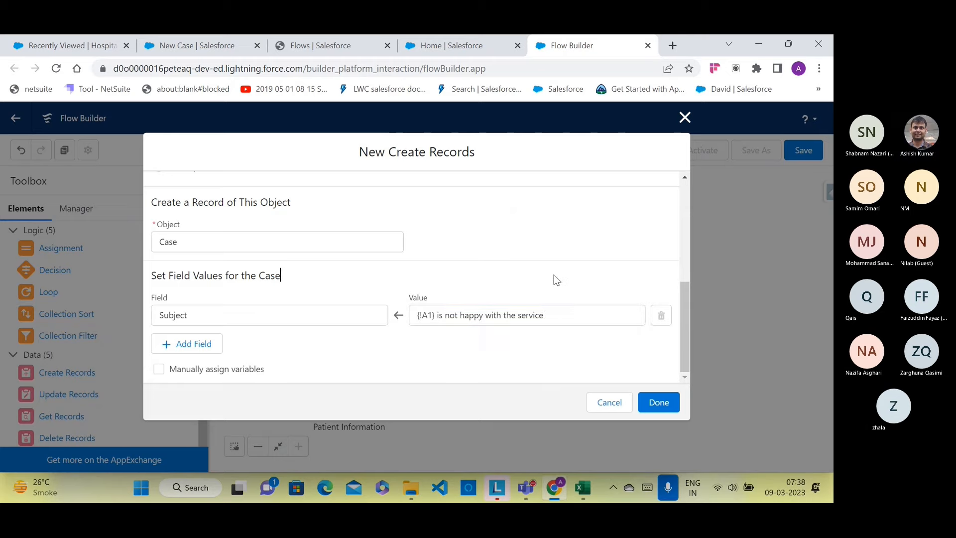
# Step: Add a second field row and check the New Case form's fields for reference
pyautogui.click(174, 347)
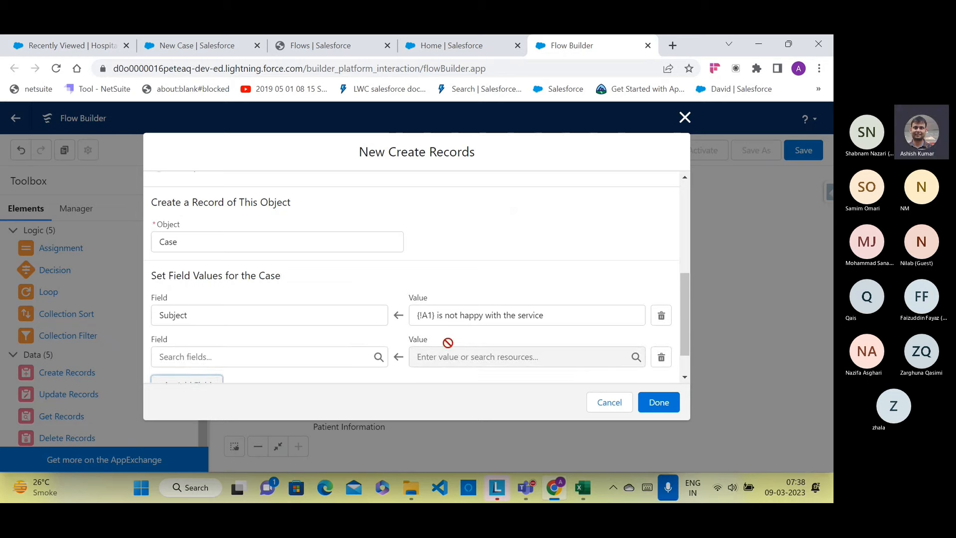
pyautogui.click(452, 314)
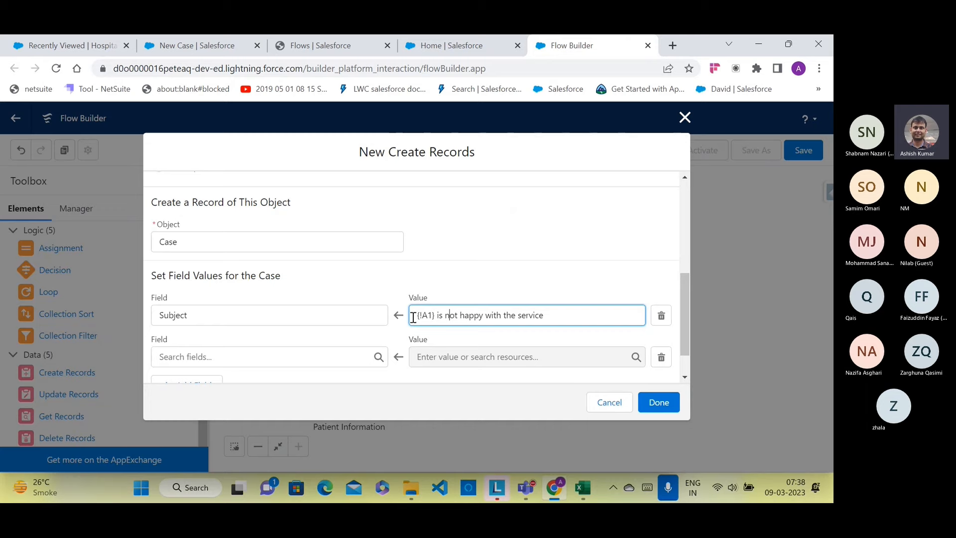
pyautogui.click(261, 356)
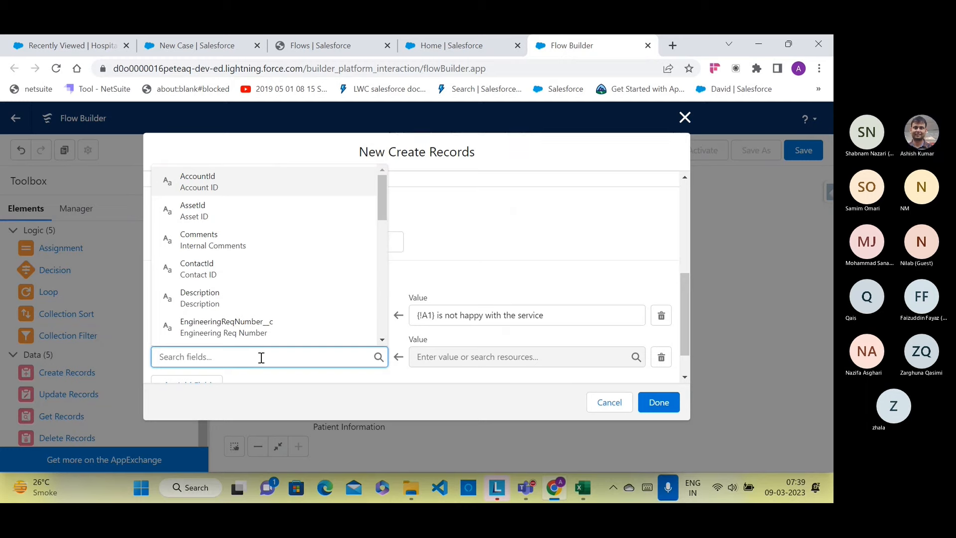
pyautogui.click(226, 42)
pyautogui.scroll(10, 603, 227)
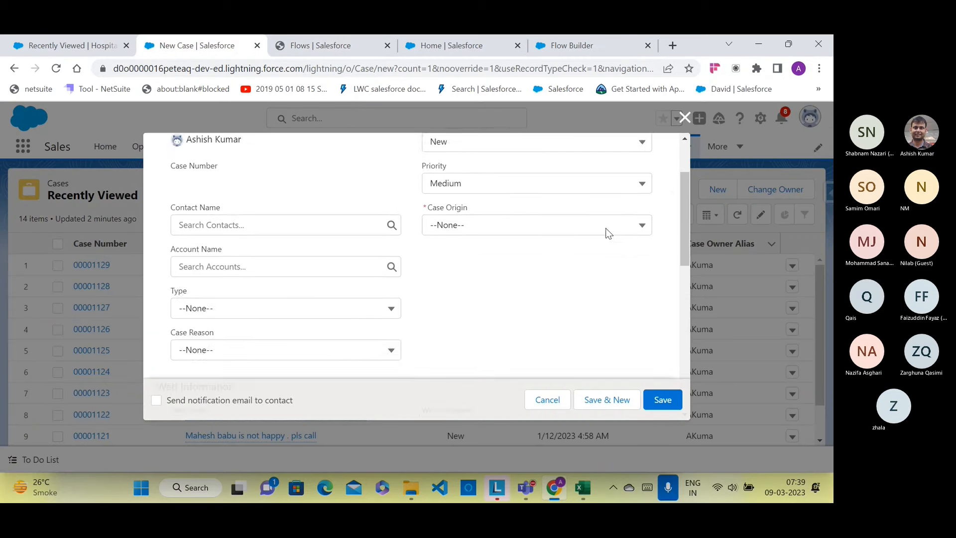
pyautogui.click(560, 44)
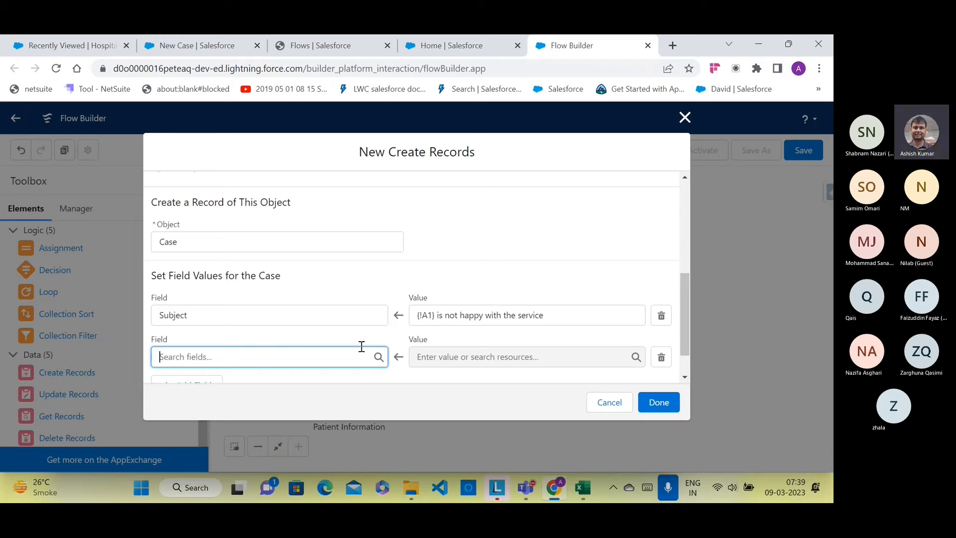
# Step: Set the second field row to Status with the value New
pyautogui.write('sta')
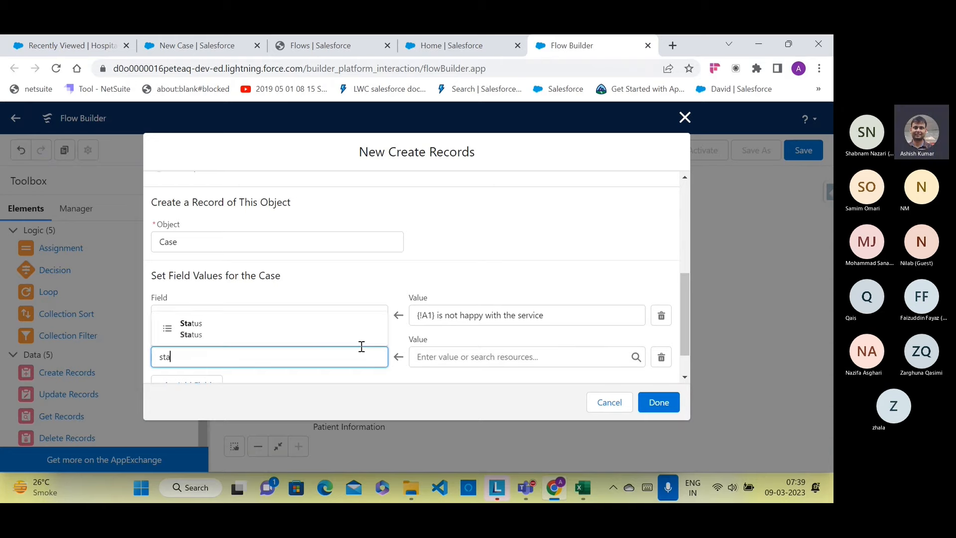
pyautogui.click(322, 340)
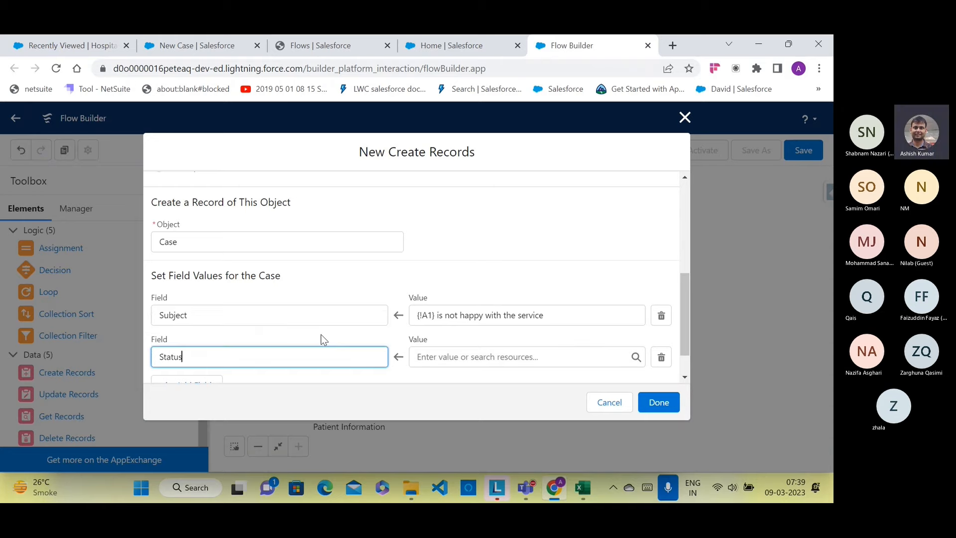
pyautogui.click(430, 356)
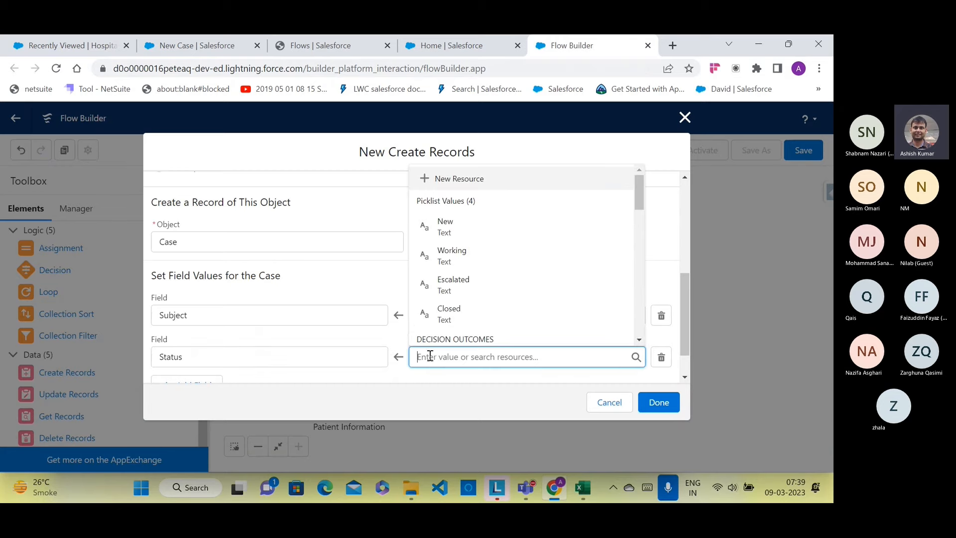
pyautogui.click(447, 225)
pyautogui.click(450, 235)
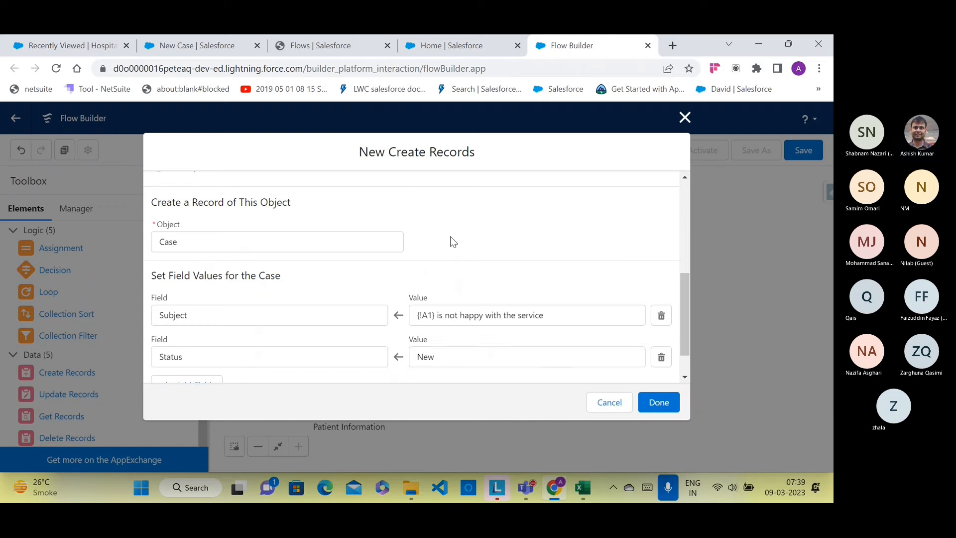
pyautogui.scroll(-2, 454, 238)
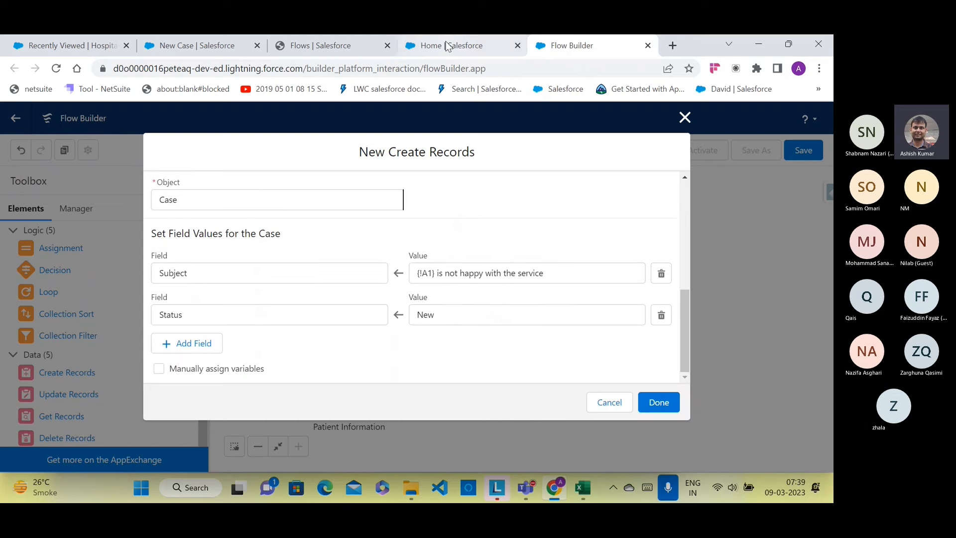
# Step: Check the available Case Origin options on the New Case form
pyautogui.click(342, 46)
pyautogui.click(234, 47)
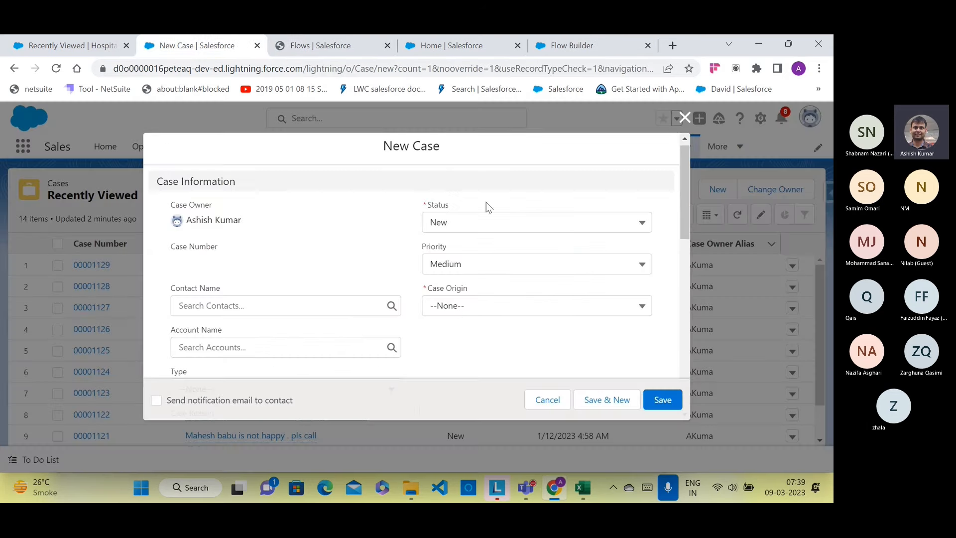
pyautogui.click(465, 307)
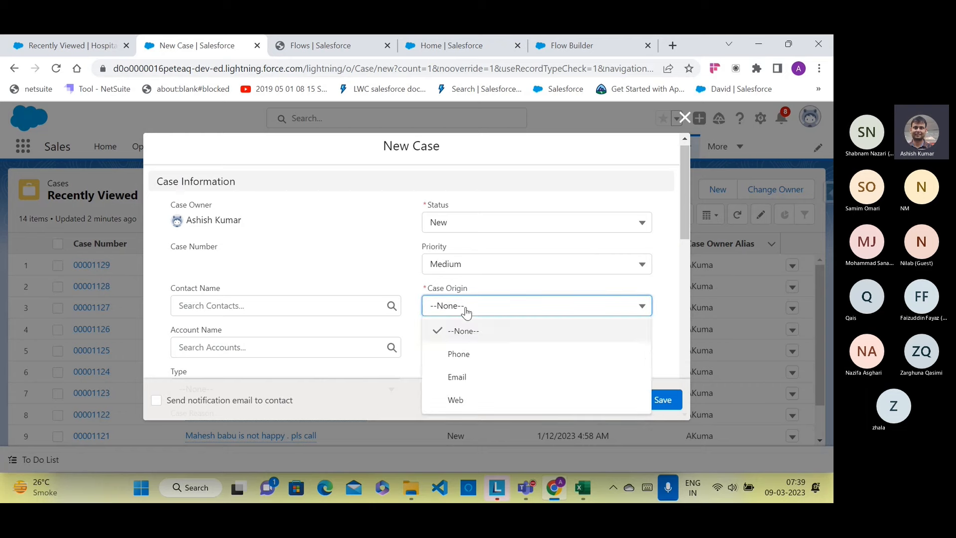
pyautogui.click(580, 48)
# Step: Add a third row setting Origin to Phone, then add a fourth field row
pyautogui.click(192, 343)
pyautogui.click(198, 354)
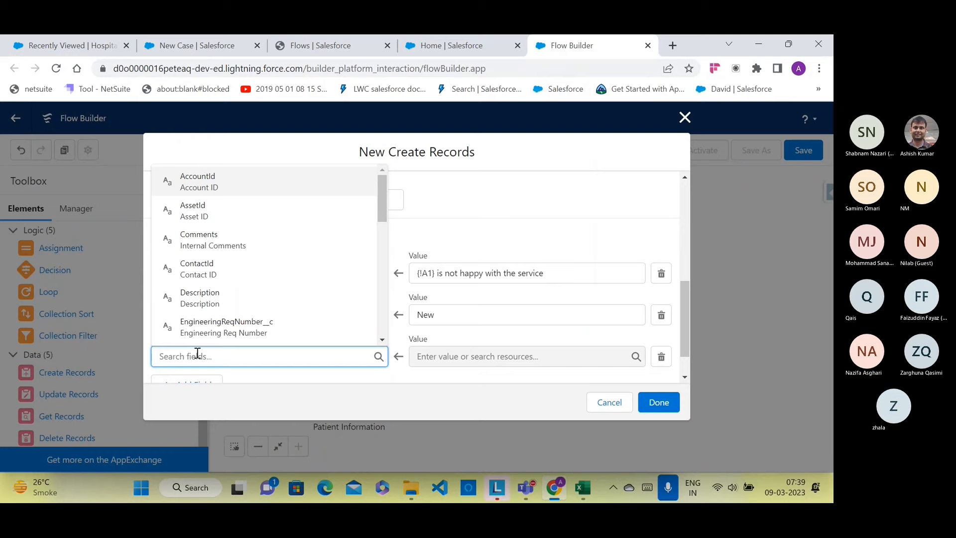
pyautogui.write('or')
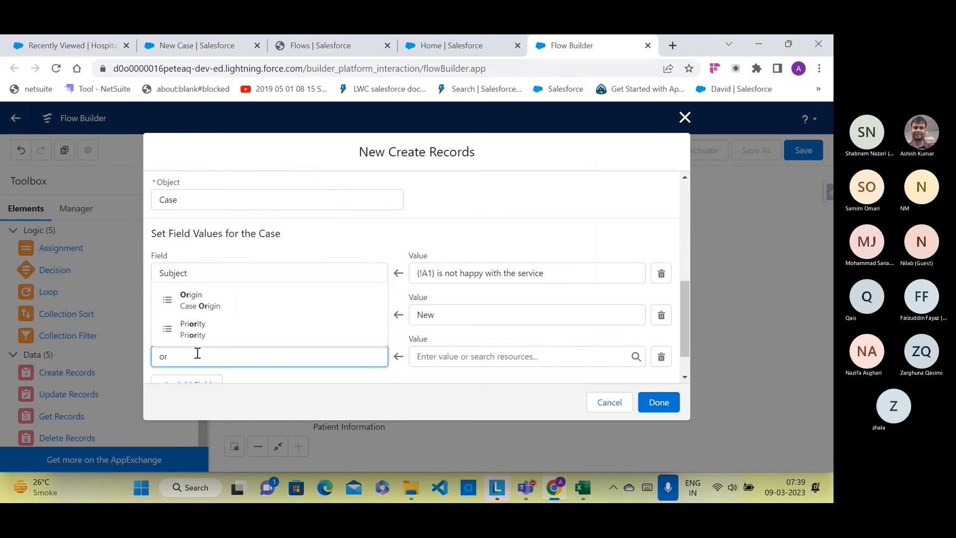
pyautogui.click(209, 304)
pyautogui.click(458, 358)
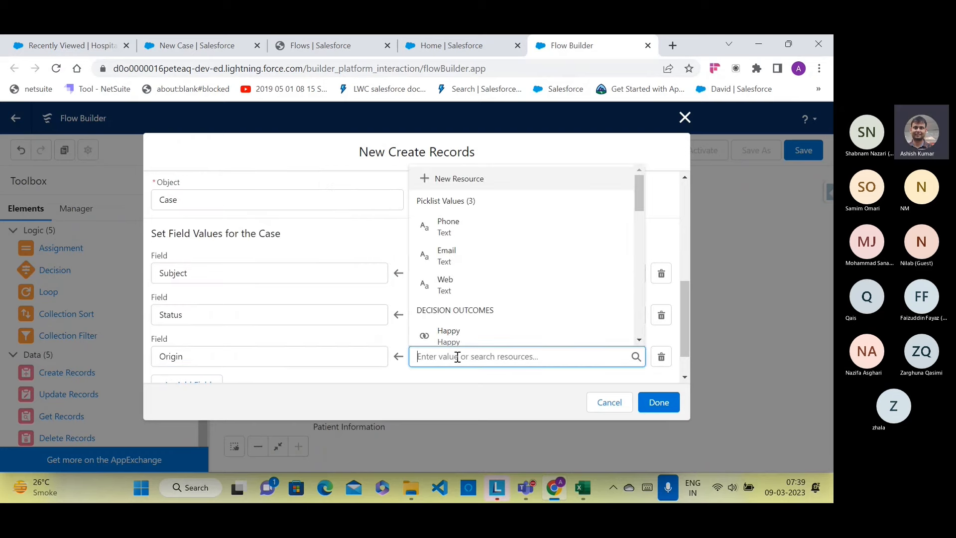
pyautogui.click(450, 230)
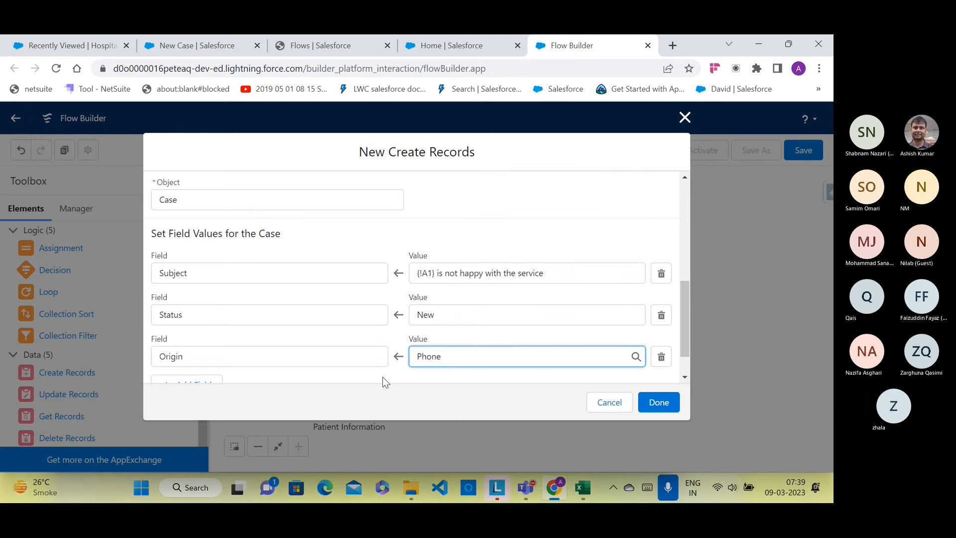
pyautogui.scroll(-1, 386, 382)
pyautogui.click(185, 342)
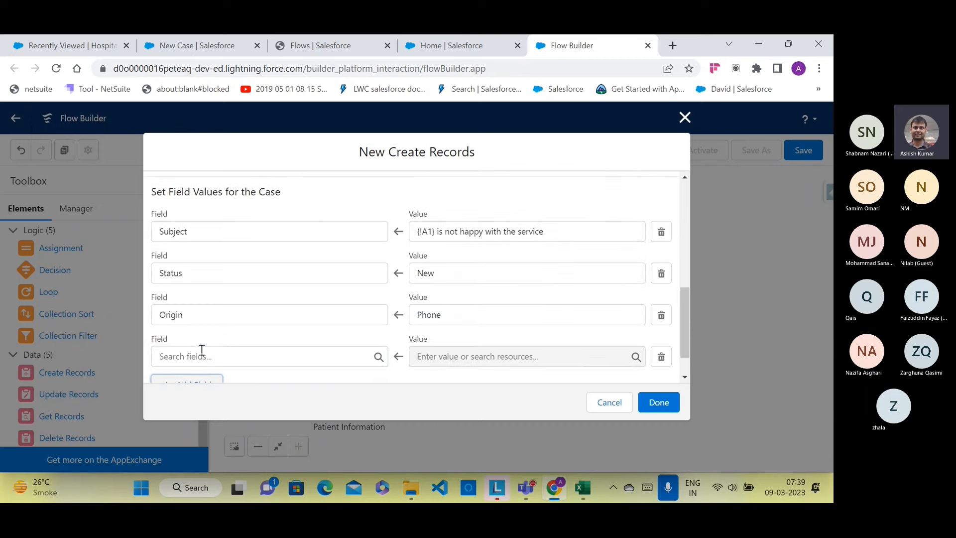
pyautogui.click(202, 354)
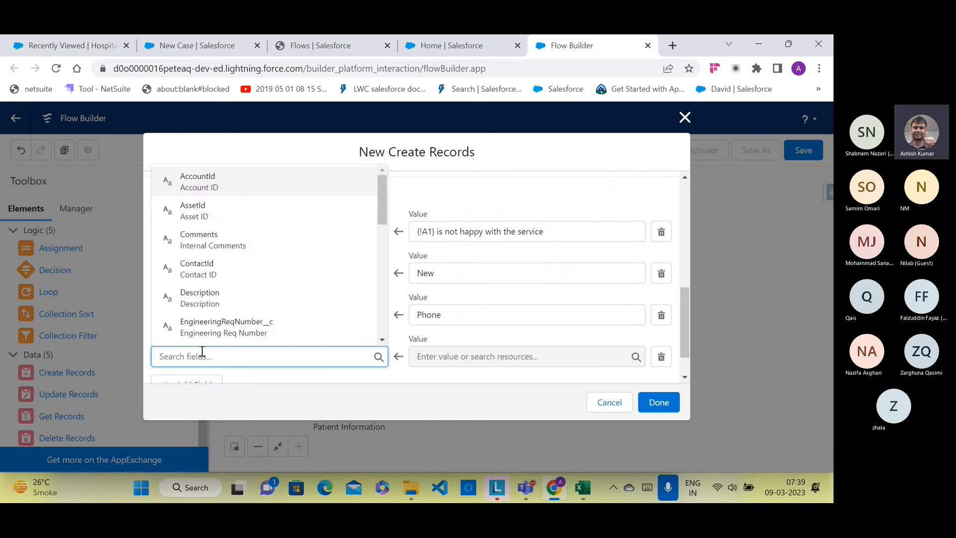
# Step: Set the fourth row to Description with value '{!A1} is not happy with the service. pls contact'
pyautogui.write('de')
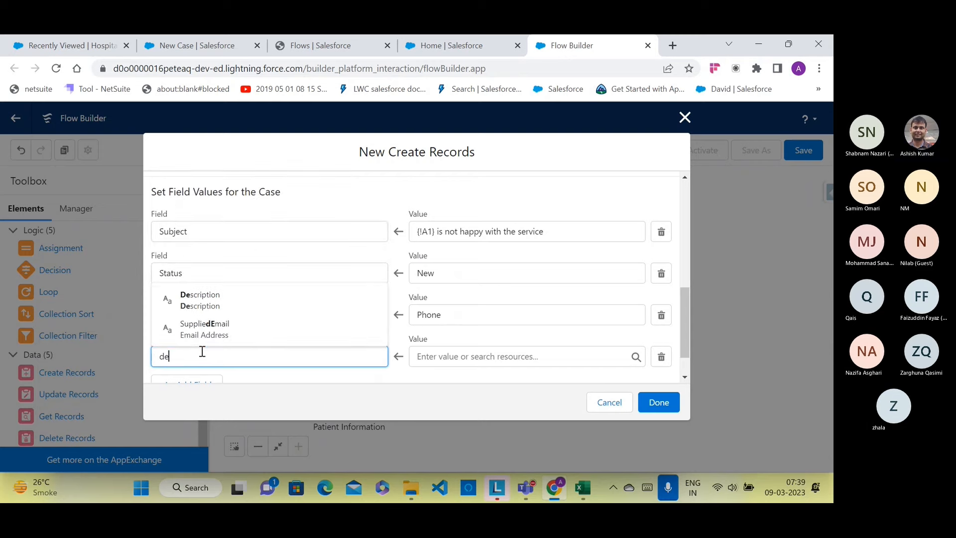
pyautogui.click(228, 298)
pyautogui.click(455, 354)
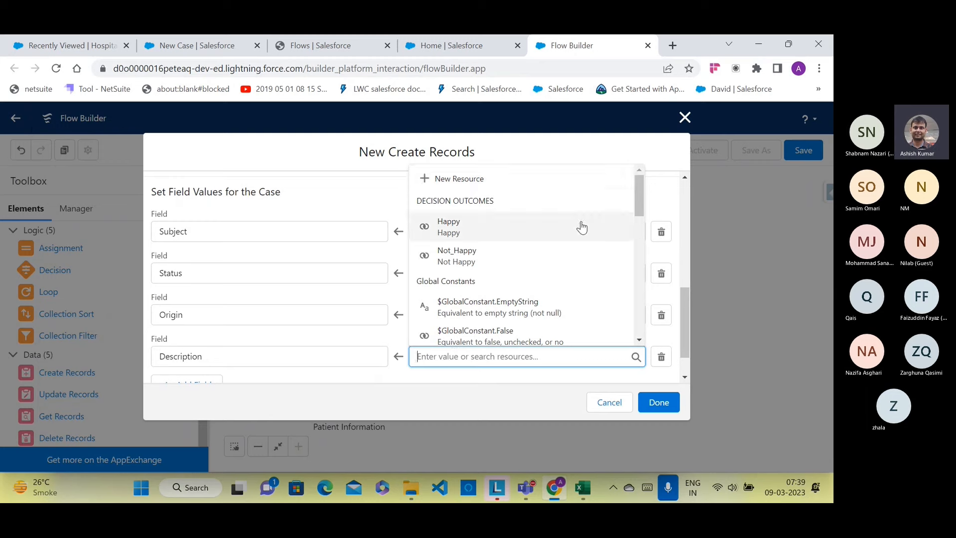
pyautogui.scroll(-4, 577, 227)
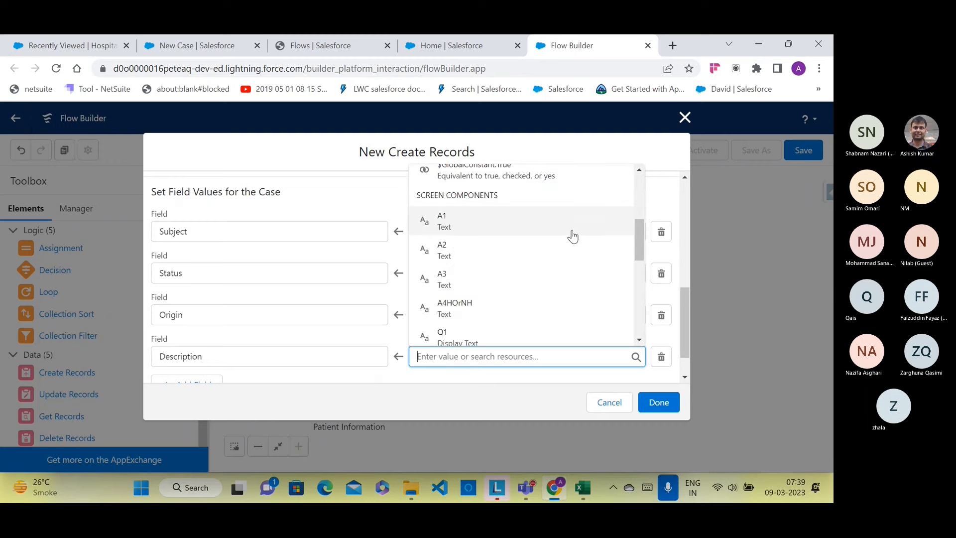
pyautogui.click(572, 236)
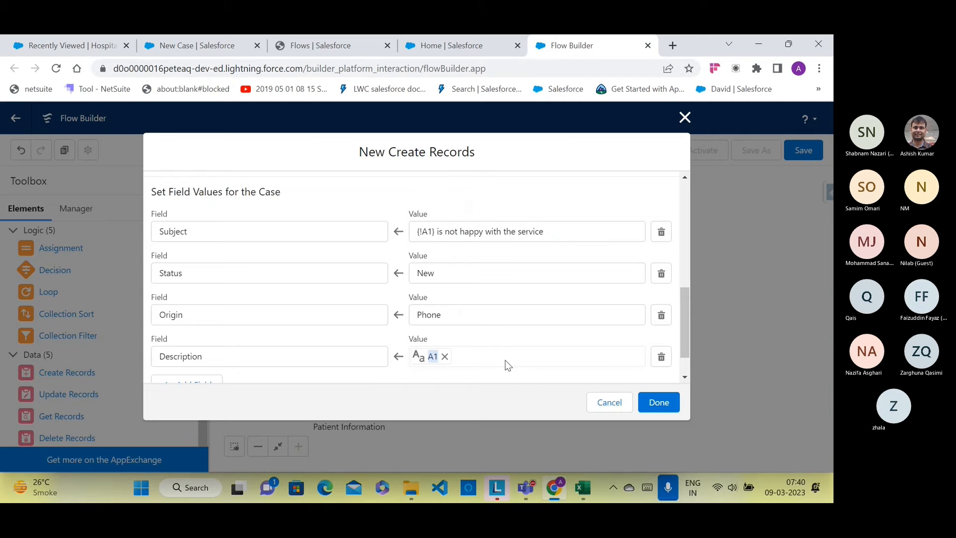
pyautogui.doubleClick(511, 357)
pyautogui.click(445, 356)
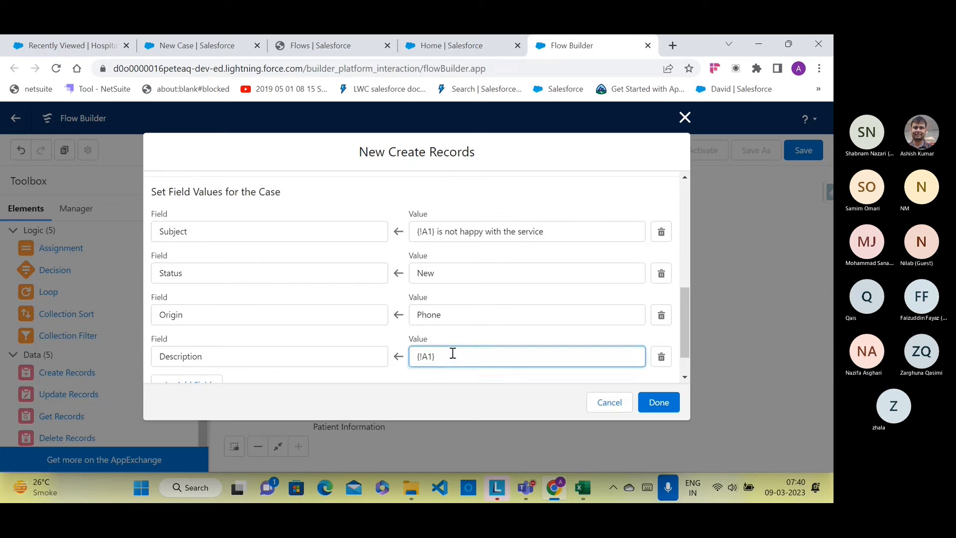
pyautogui.write('is not happy')
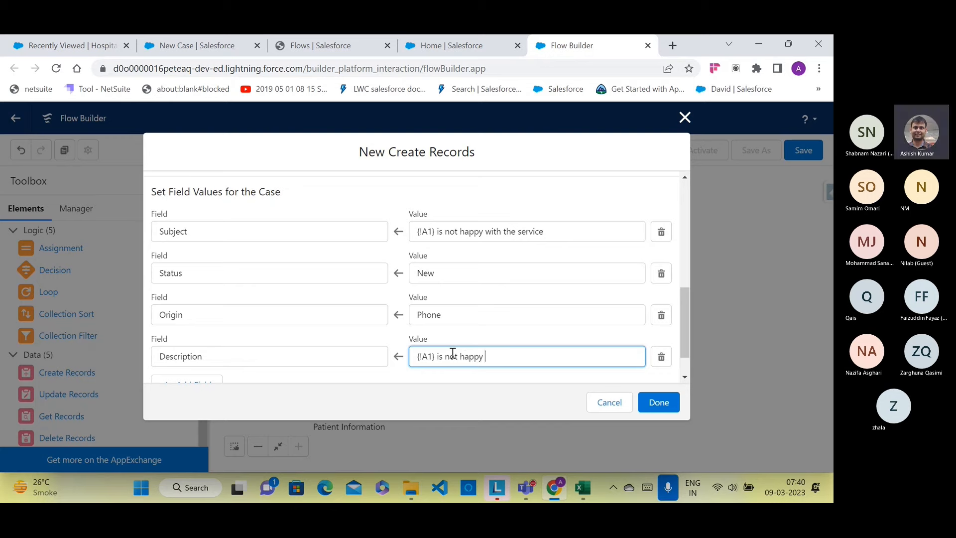
pyautogui.write(' with the service. pls')
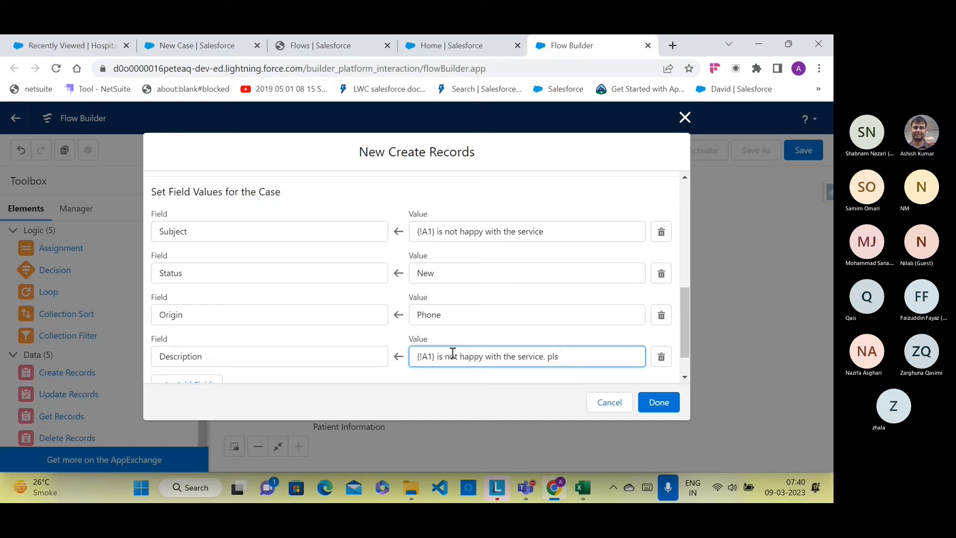
pyautogui.write(' contact')
pyautogui.click(450, 376)
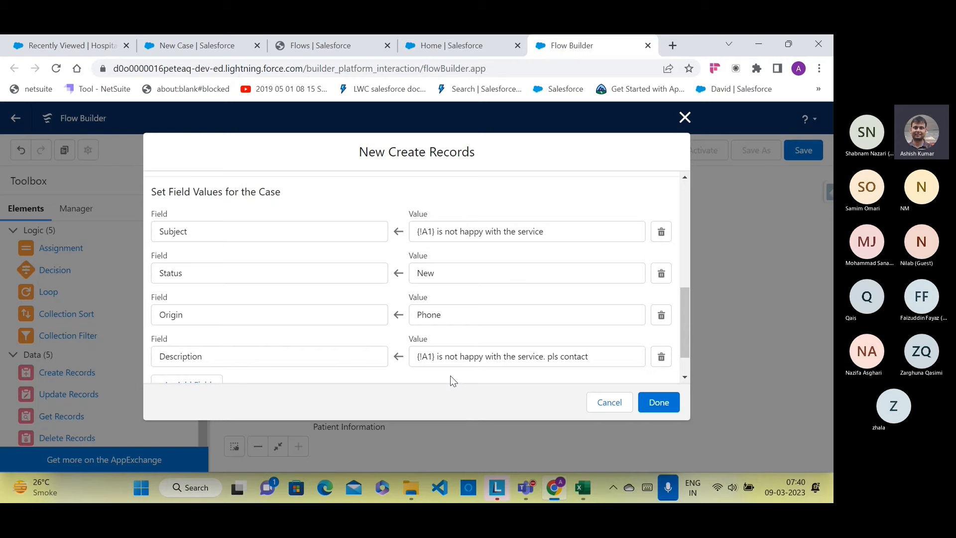
pyautogui.click(433, 52)
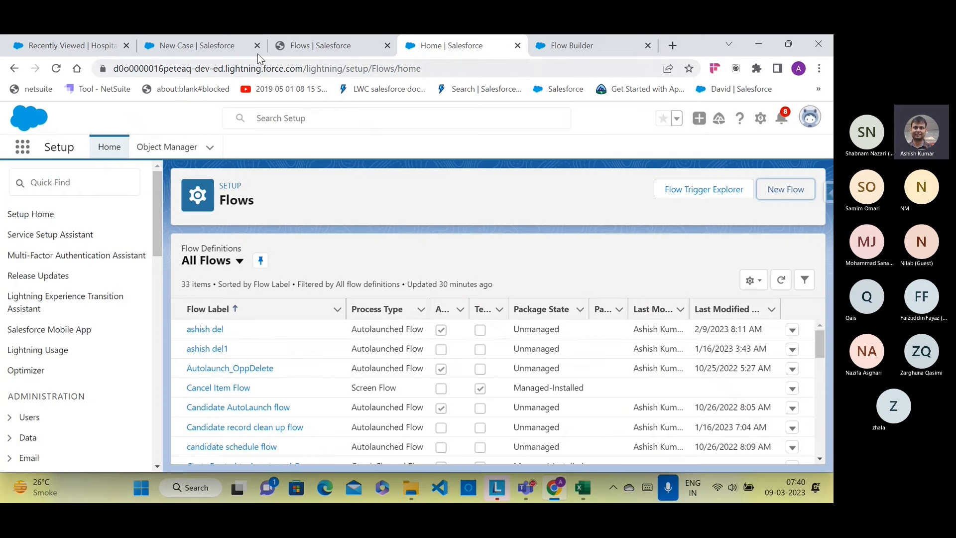
# Step: Scroll through the fields on the New Case form
pyautogui.click(237, 47)
pyautogui.rightClick(436, 327)
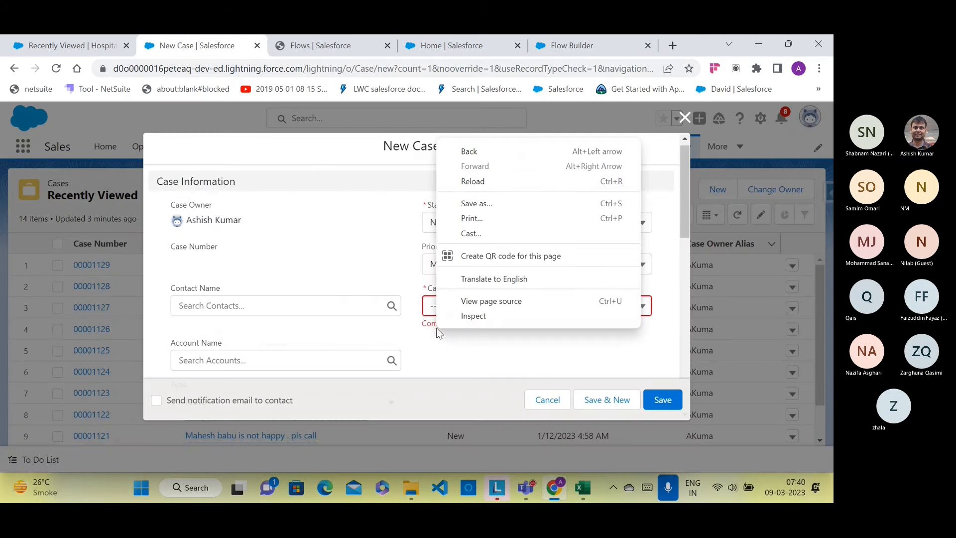
pyautogui.click(416, 343)
pyautogui.scroll(-4, 416, 344)
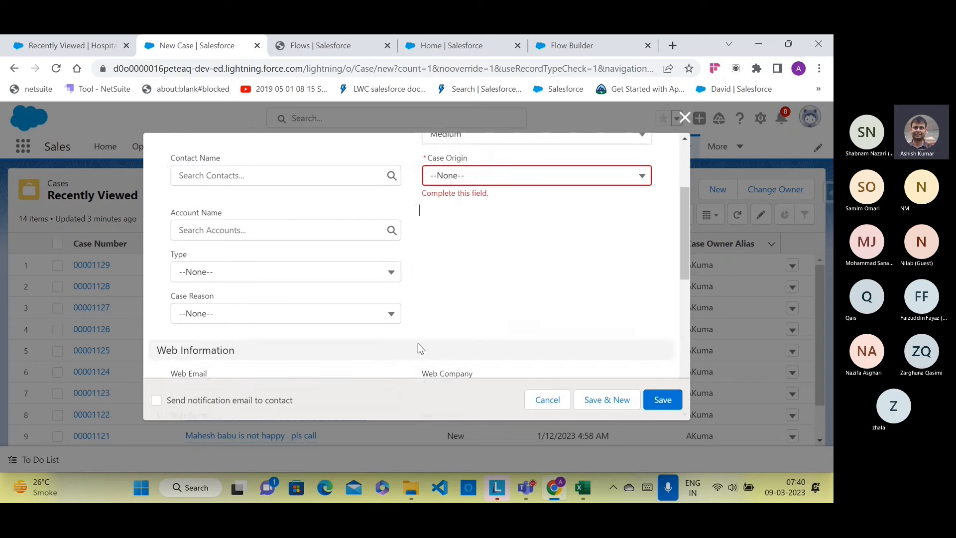
pyautogui.scroll(-5, 418, 343)
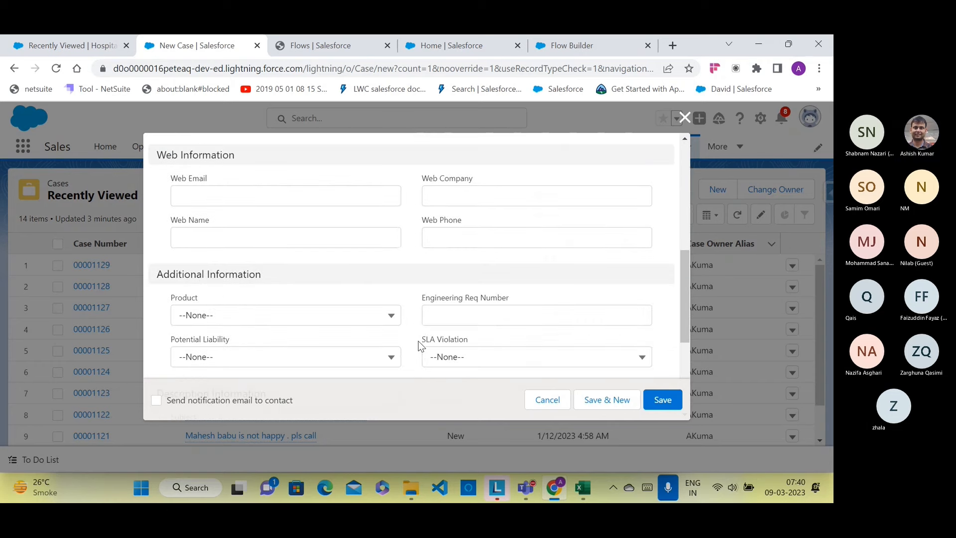
pyautogui.scroll(-1, 418, 343)
pyautogui.scroll(-3, 419, 341)
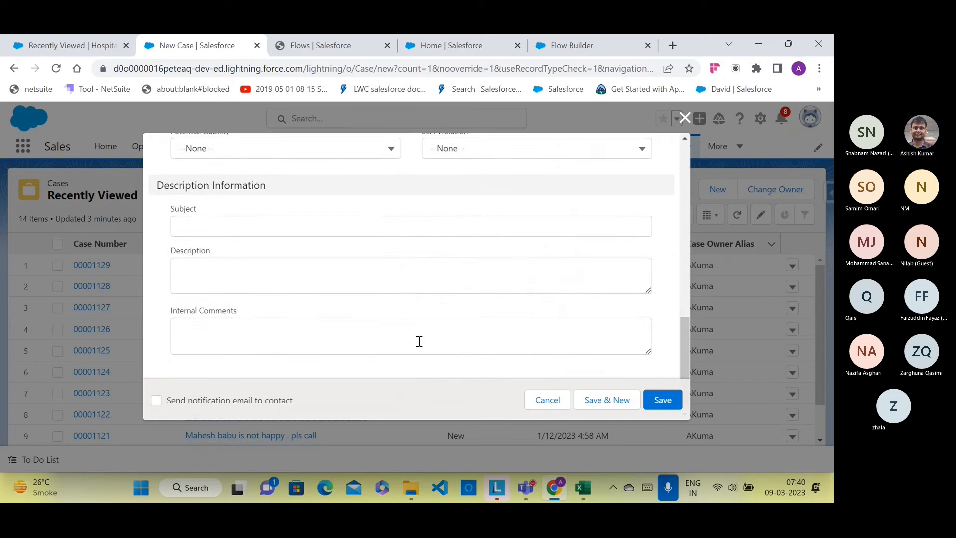
pyautogui.scroll(9, 419, 340)
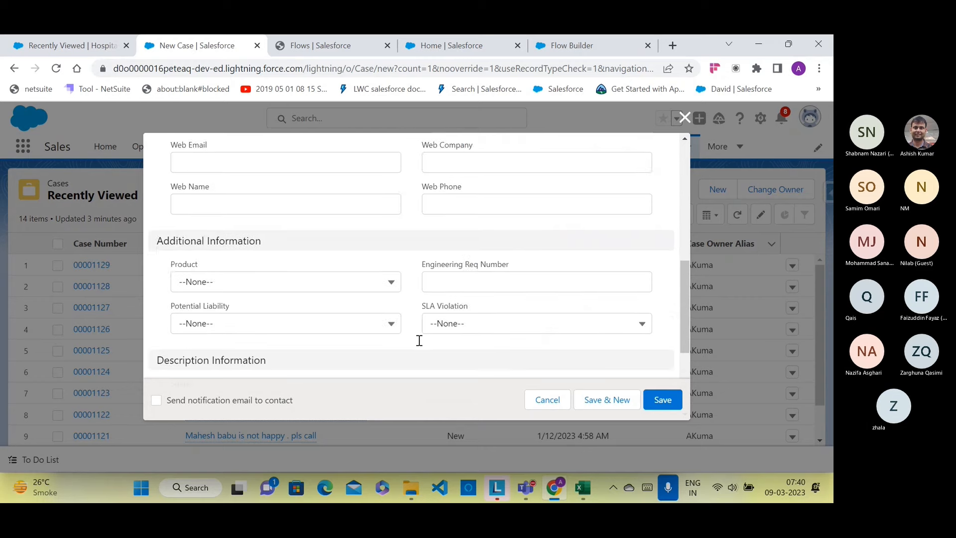
# Step: Inspect the Web Phone field's underlying name, then return to the Flow Builder tab
pyautogui.click(446, 289)
pyautogui.rightClick(446, 291)
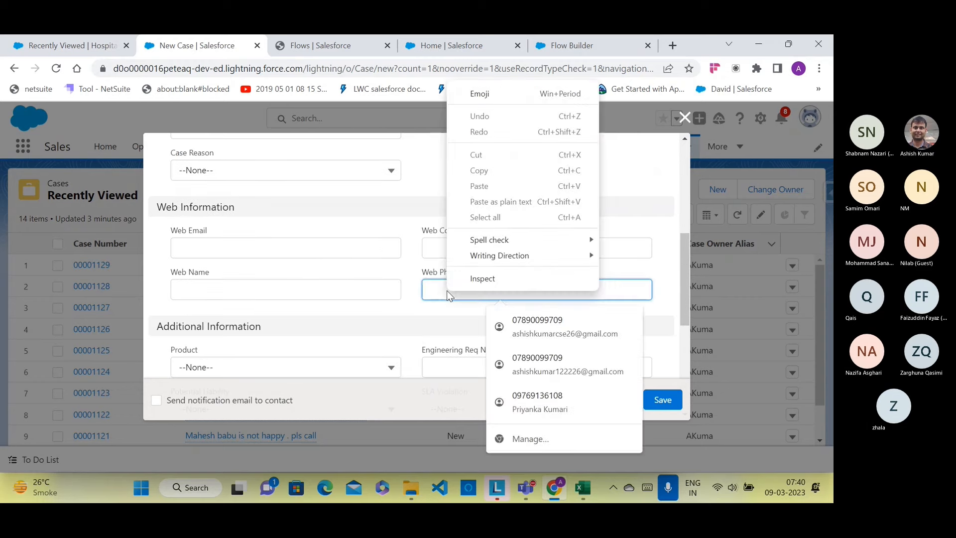
pyautogui.click(434, 174)
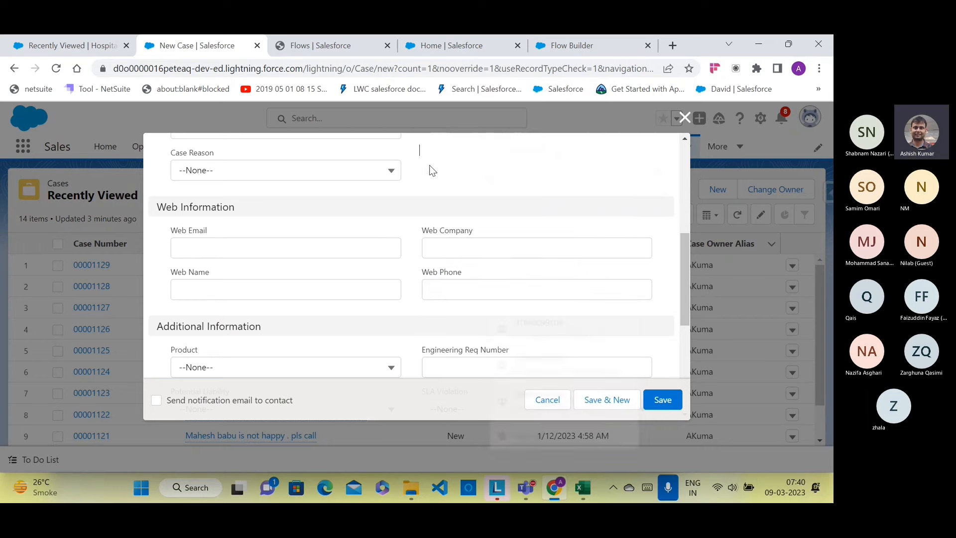
pyautogui.click(577, 46)
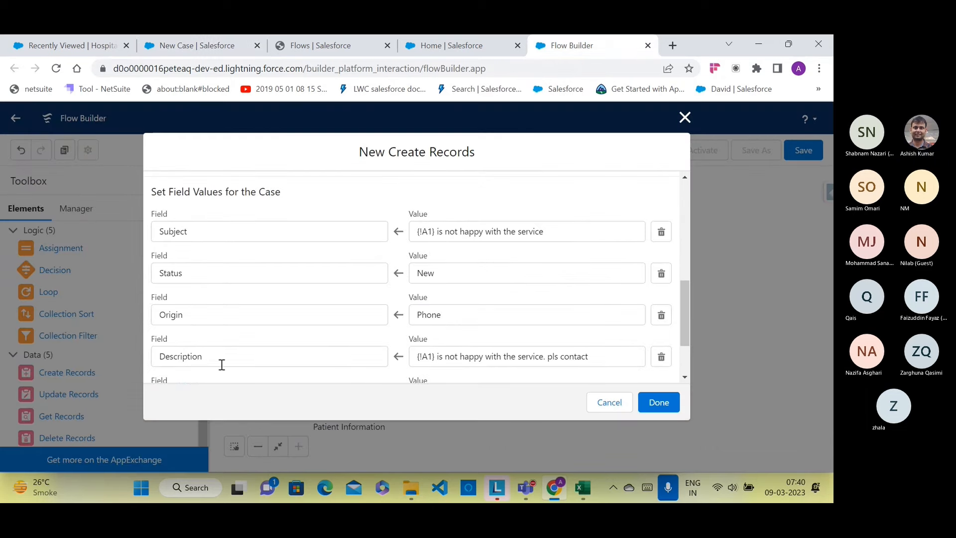
# Step: Search for a phone field in the empty row, checking the New Case form for its name
pyautogui.scroll(-2, 221, 365)
pyautogui.click(221, 329)
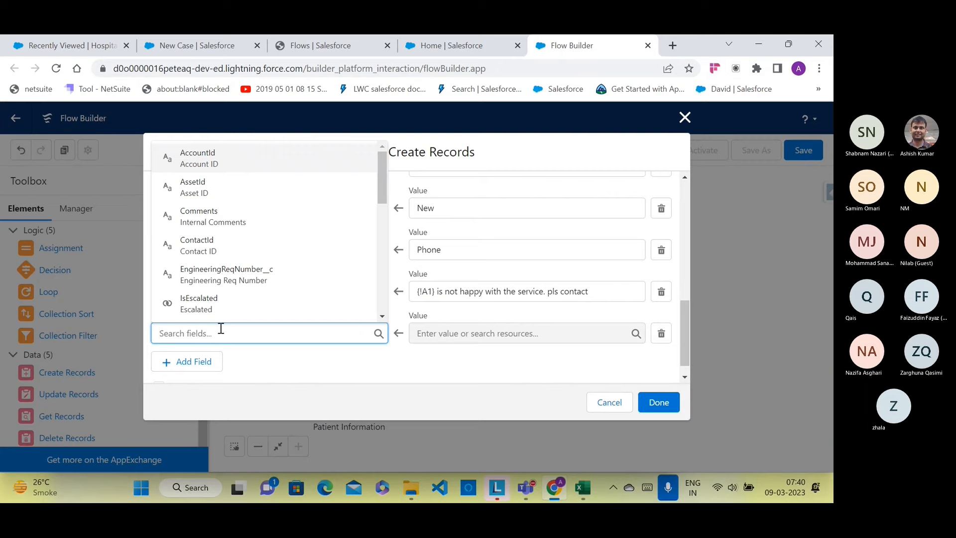
pyautogui.write('we')
pyautogui.press('BackSpace')
pyautogui.press('BackSpace')
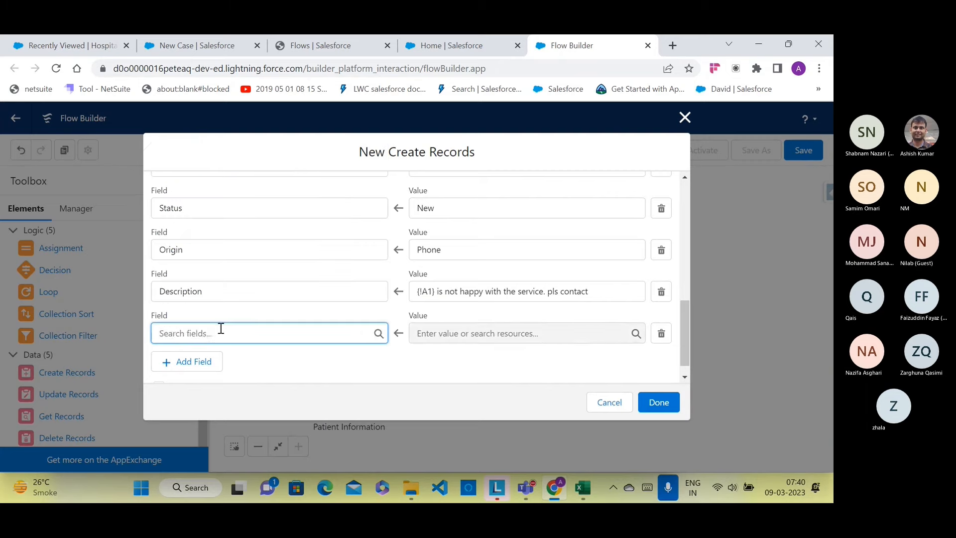
pyautogui.write('ph')
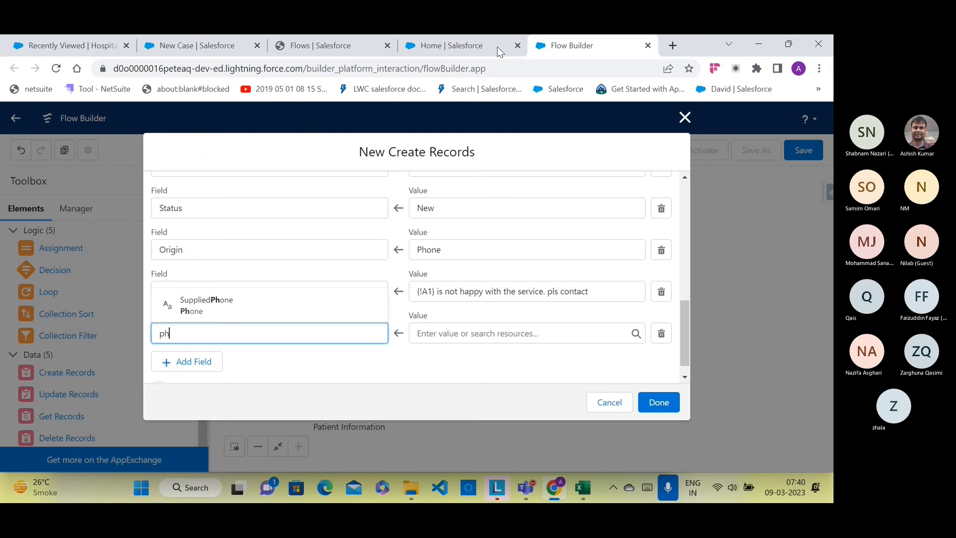
pyautogui.click(477, 40)
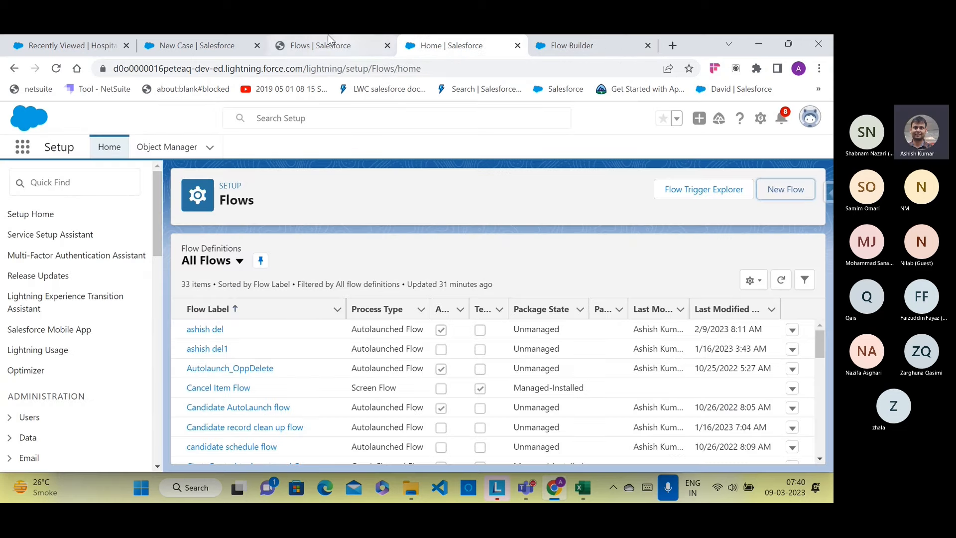
pyautogui.click(194, 39)
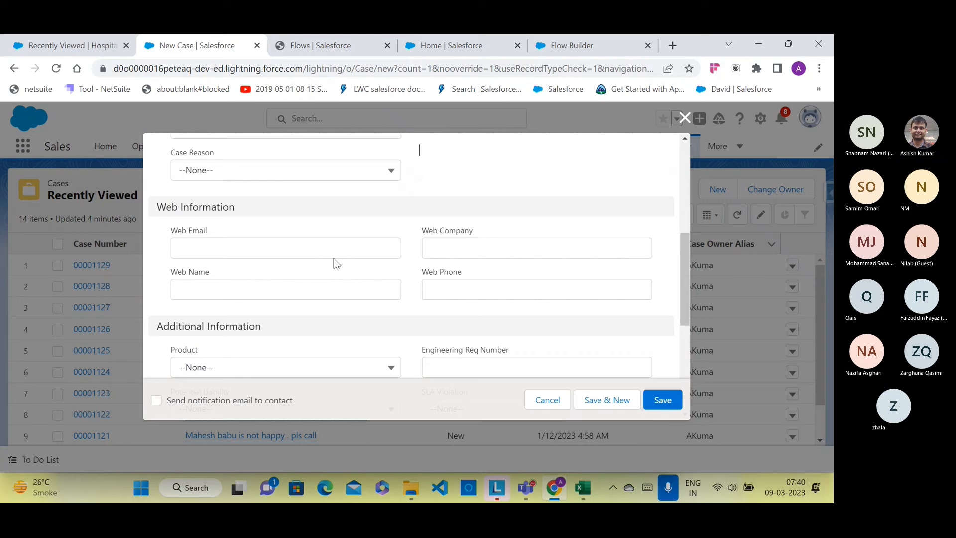
pyautogui.hotkey('ctrl', 'f')
pyautogui.write('su')
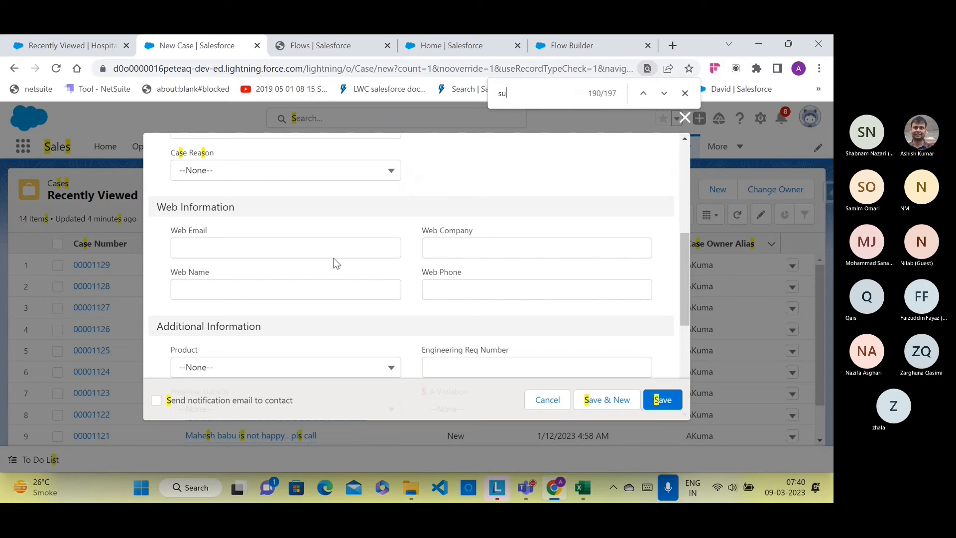
pyautogui.write('ppl')
pyautogui.press('BackSpace')
pyautogui.press('BackSpace')
pyautogui.press('BackSpace')
pyautogui.press('BackSpace')
pyautogui.press('BackSpace')
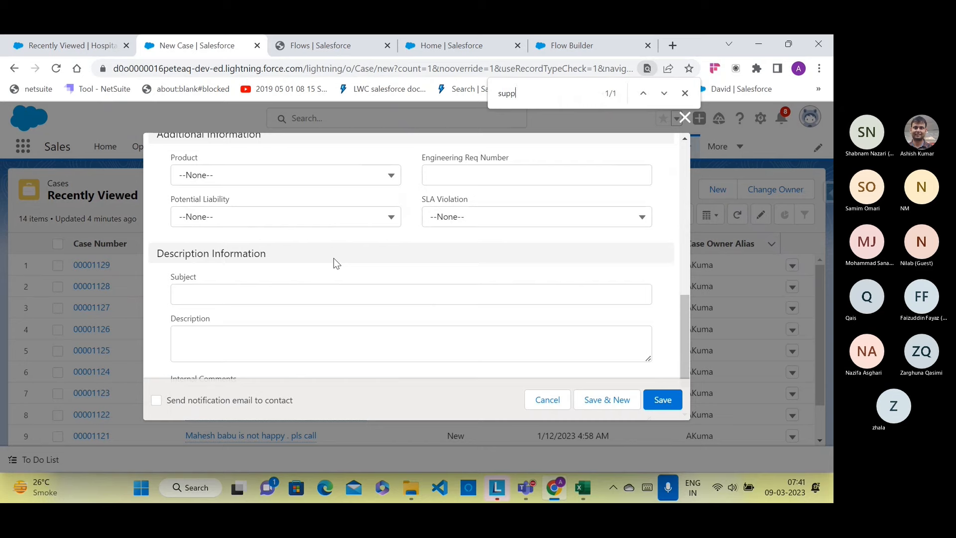
pyautogui.write('phone')
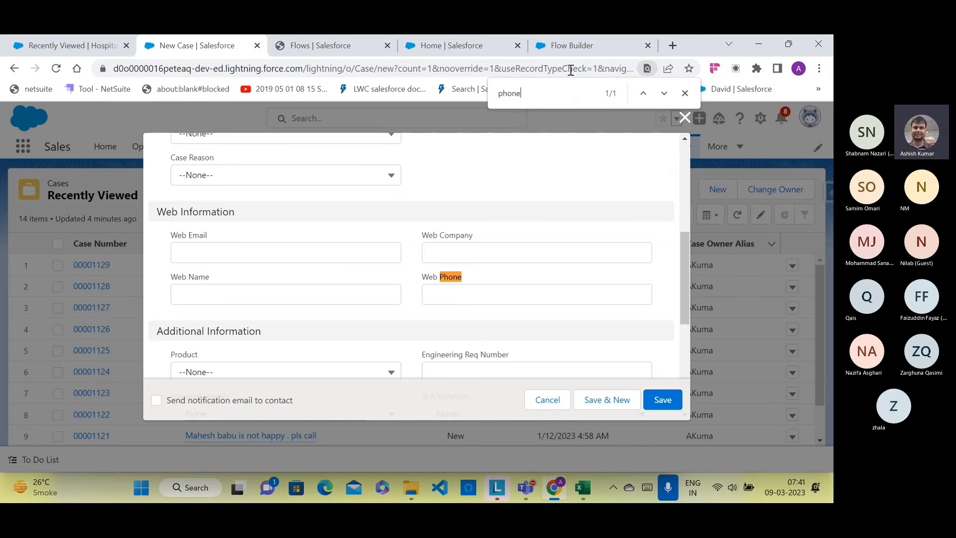
pyautogui.click(571, 47)
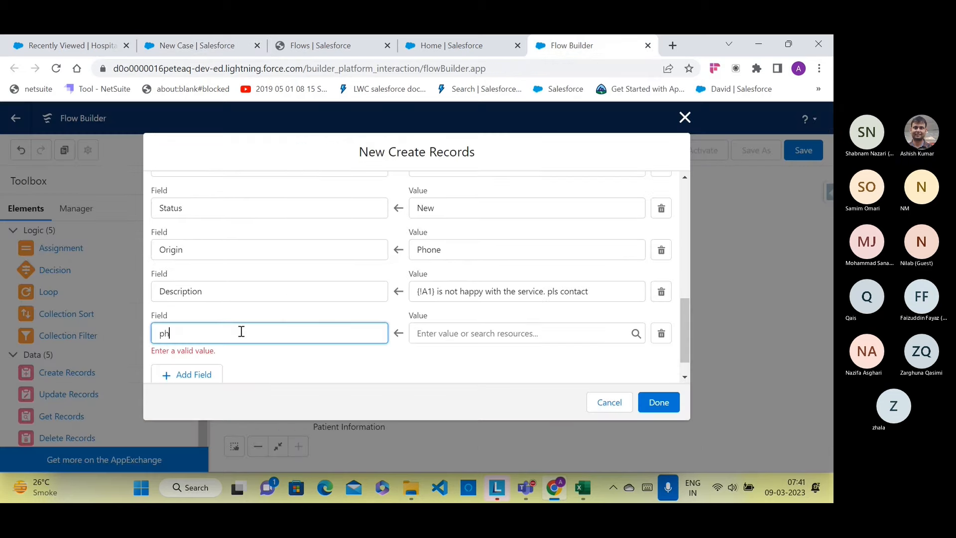
# Step: Map SuppliedPhone to the {!A2} screen answer and finish the Create case element
pyautogui.press('BackSpace')
pyautogui.press('BackSpace')
pyautogui.write('pho')
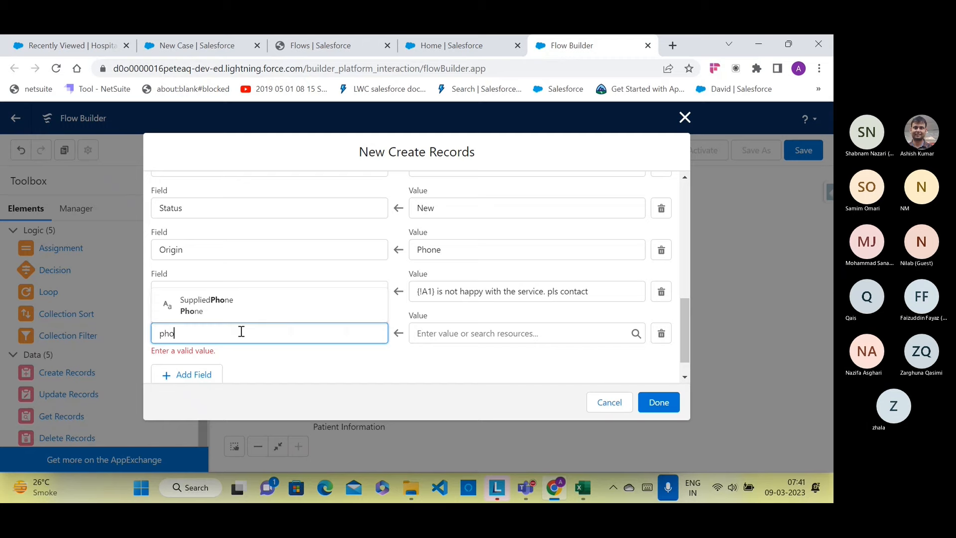
pyautogui.click(220, 309)
pyautogui.click(449, 332)
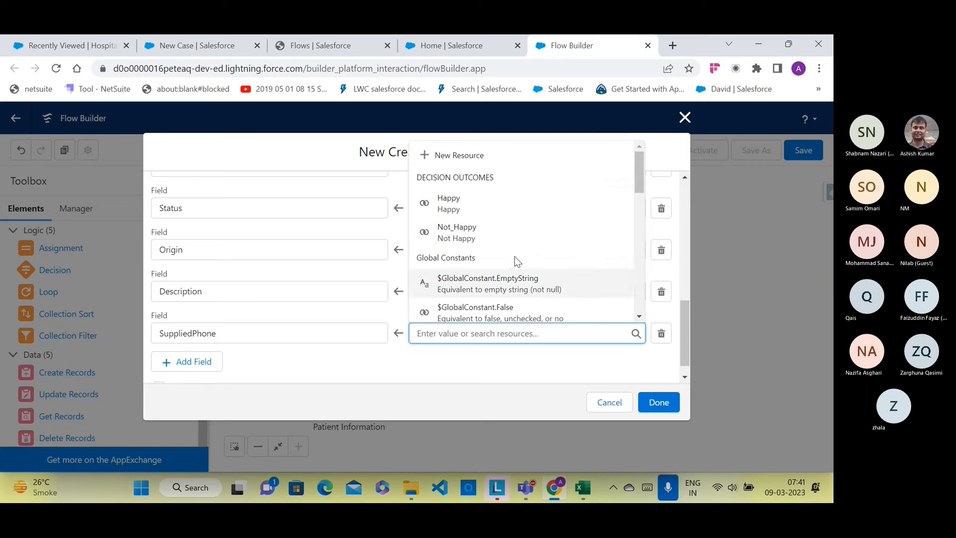
pyautogui.scroll(-3, 514, 256)
pyautogui.click(459, 233)
pyautogui.rightClick(461, 237)
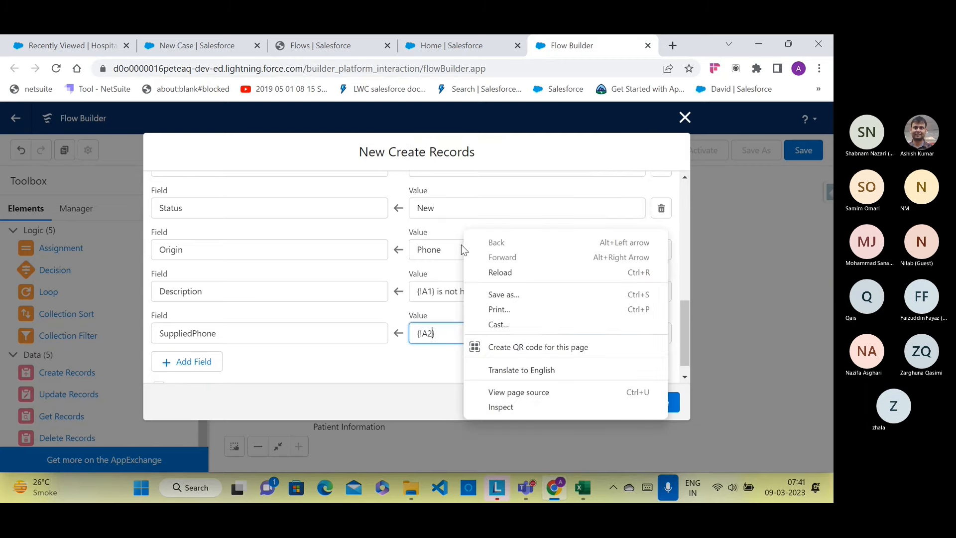
pyautogui.click(411, 379)
pyautogui.click(380, 364)
pyautogui.scroll(2, 495, 371)
pyautogui.scroll(5, 495, 371)
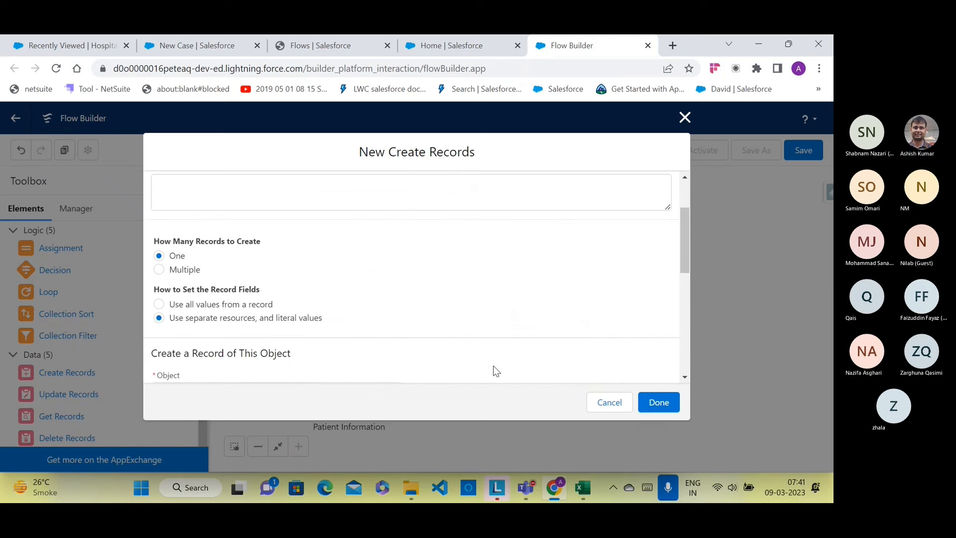
pyautogui.click(657, 403)
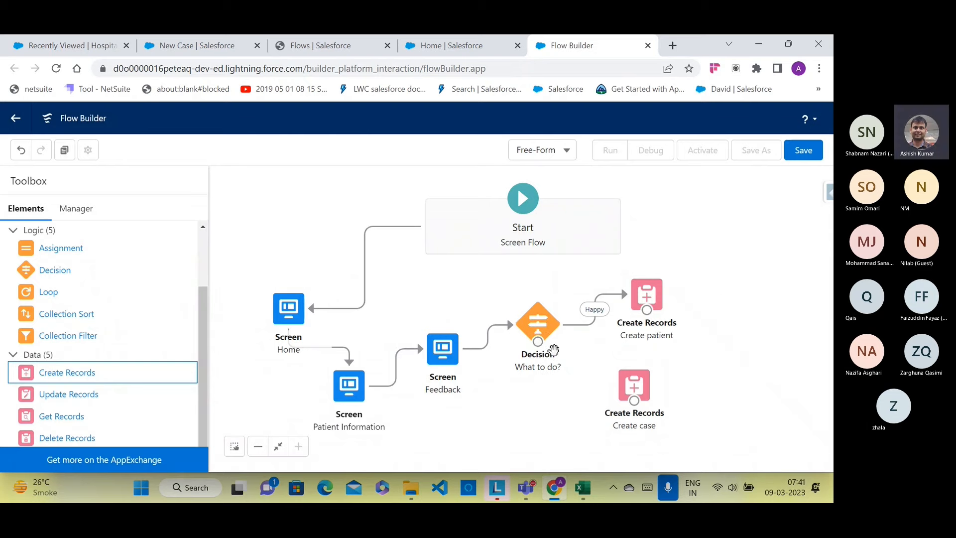
# Step: Connect the What to do? decision to Create case through the Not Happy outcome
pyautogui.moveTo(537, 350); pyautogui.dragTo(606, 402)
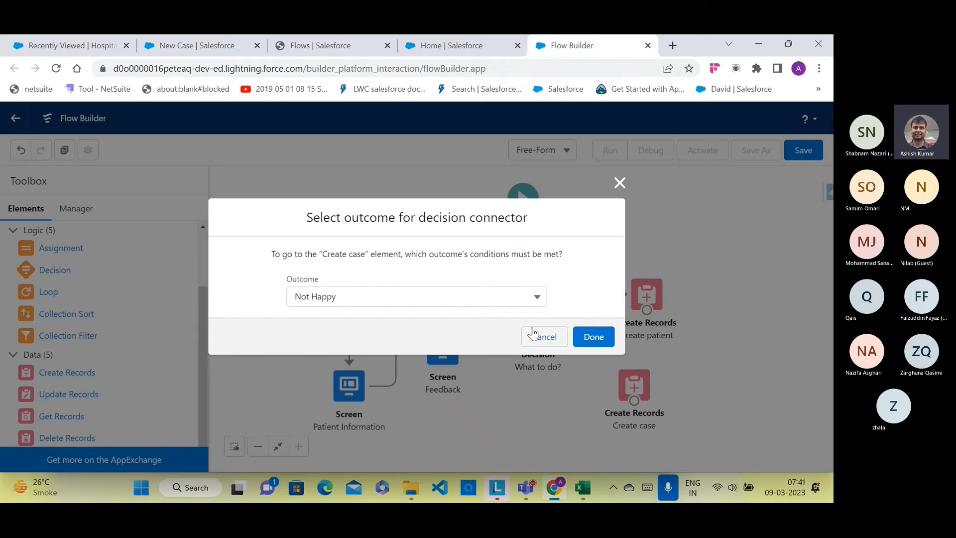
pyautogui.click(592, 337)
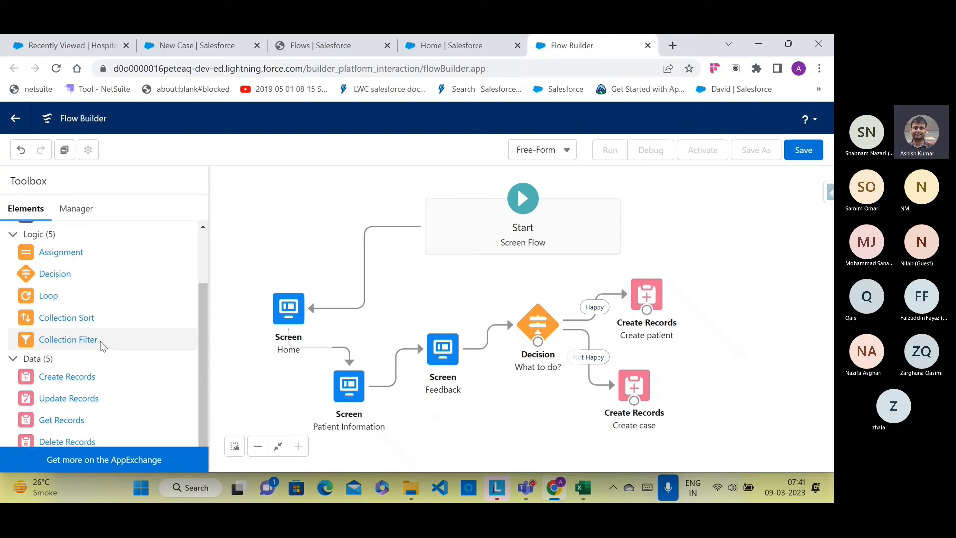
pyautogui.scroll(2, 100, 341)
# Step: Add a screen right of Create patient, hide its header, and label it 'Thanks'
pyautogui.moveTo(74, 234); pyautogui.dragTo(703, 318)
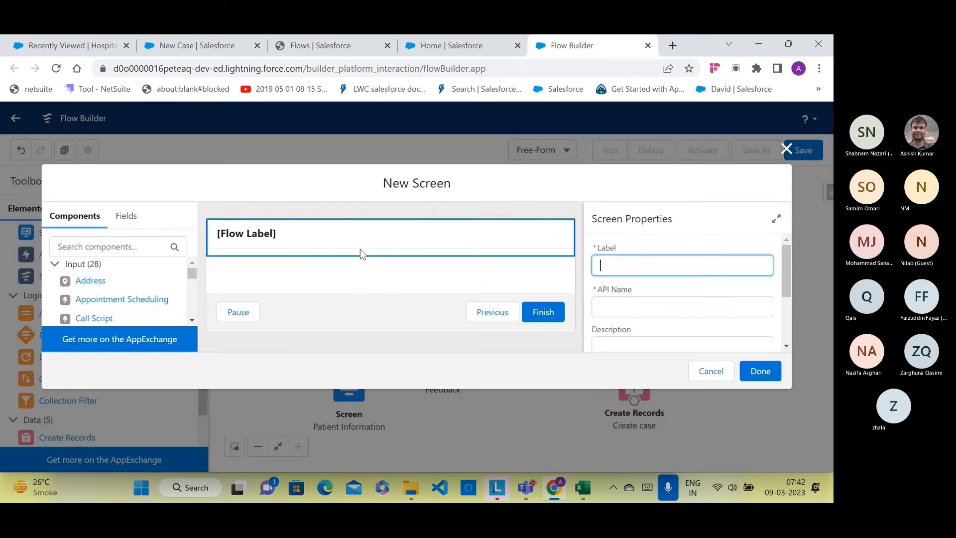
pyautogui.click(360, 249)
pyautogui.scroll(-2, 669, 319)
pyautogui.scroll(-1, 669, 319)
pyautogui.click(600, 309)
pyautogui.click(603, 331)
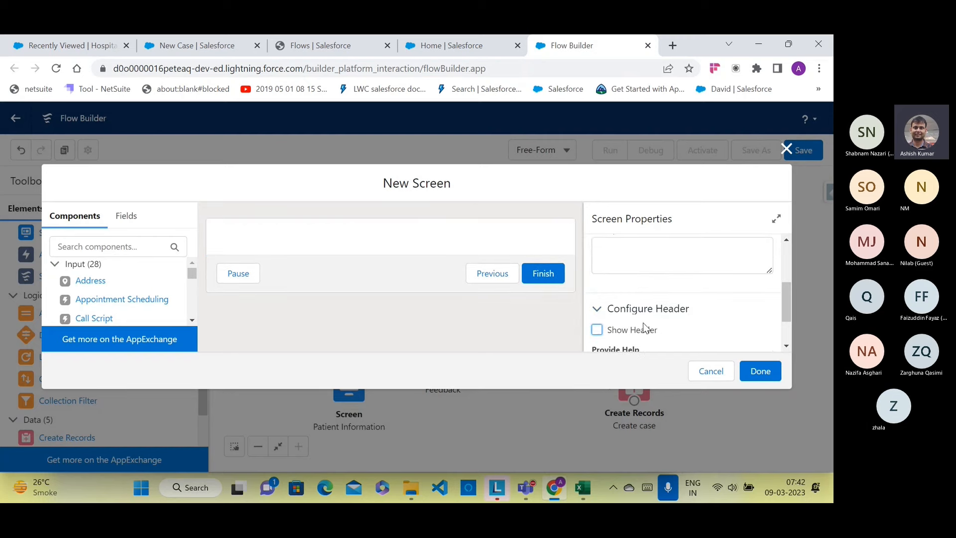
pyautogui.scroll(3, 642, 328)
pyautogui.click(628, 264)
pyautogui.write('Thanks')
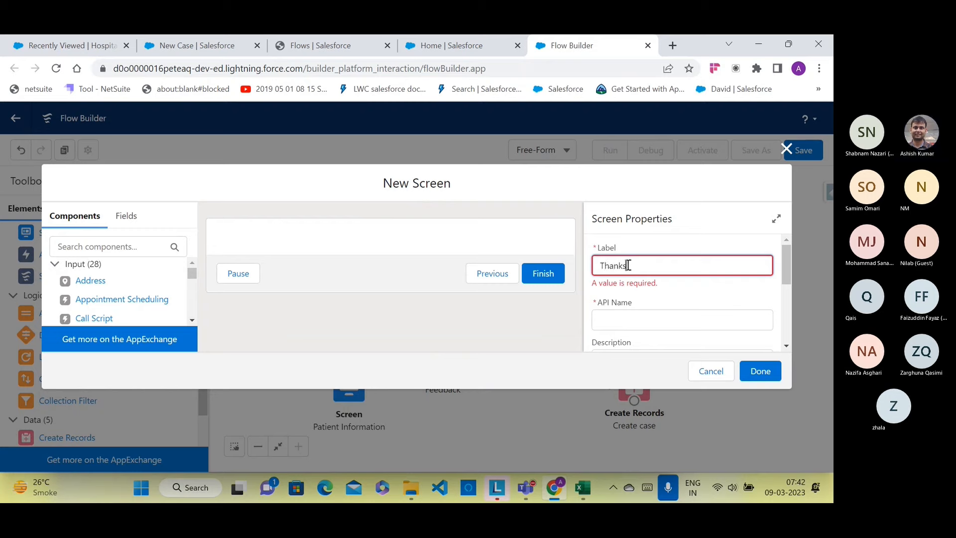
pyautogui.click(631, 313)
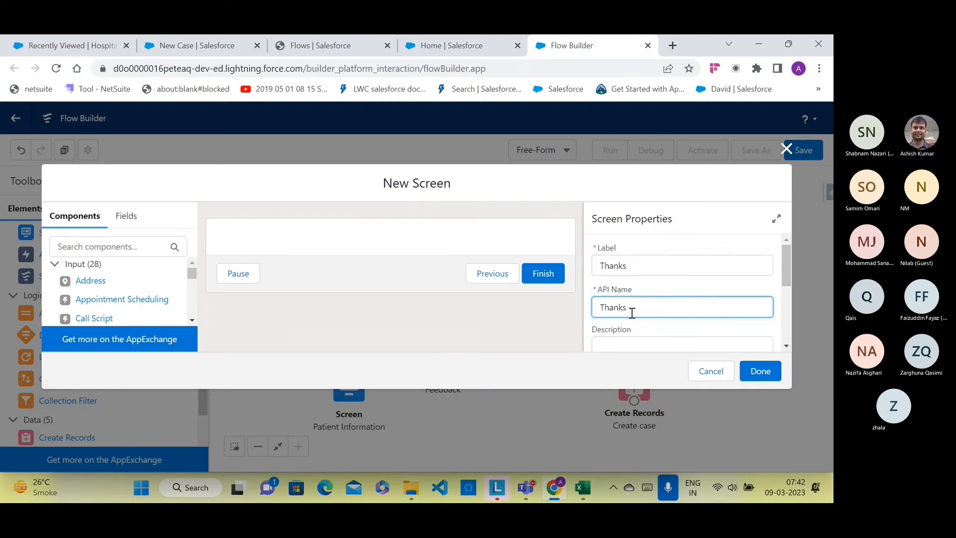
# Step: Add a Display Text component 'Thankyou' reading 'Thanks for your kind feedback'
pyautogui.scroll(-9, 139, 309)
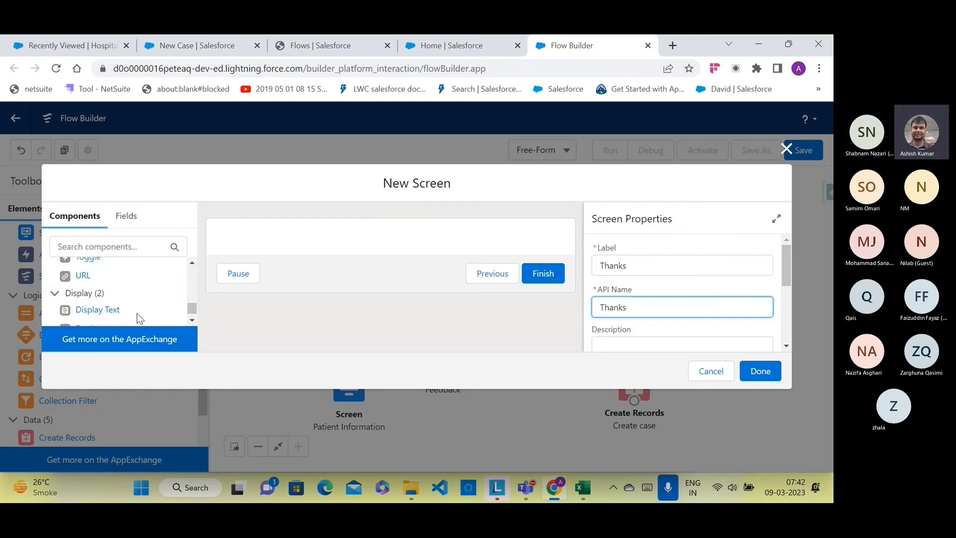
pyautogui.moveTo(112, 310); pyautogui.dragTo(239, 244)
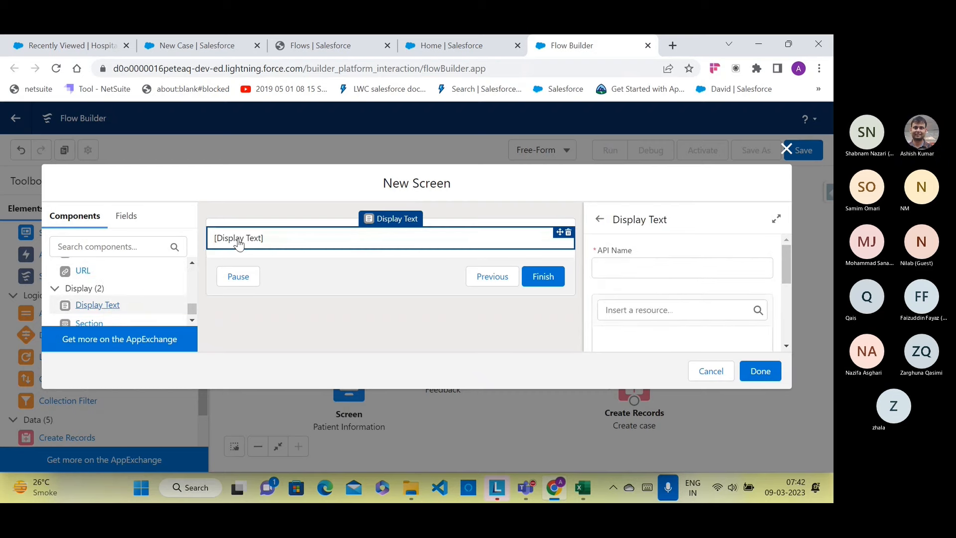
pyautogui.click(658, 267)
pyautogui.write('Thankyou')
pyautogui.click(636, 342)
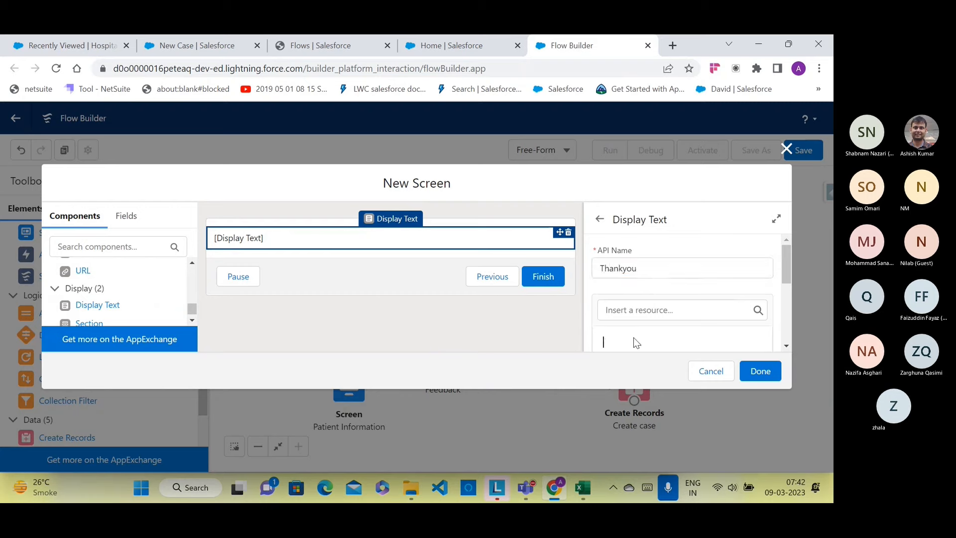
pyautogui.write('Thanks for your kind feed')
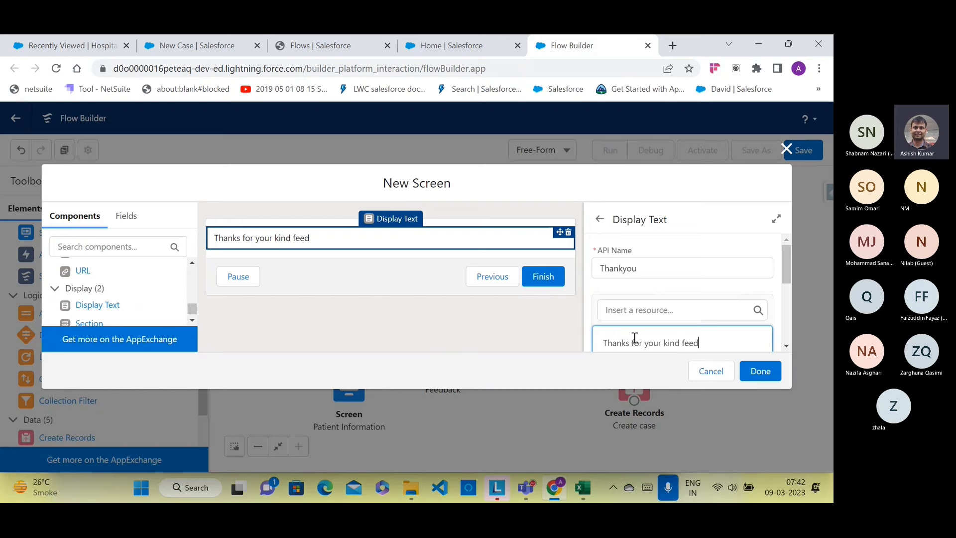
pyautogui.write('back.')
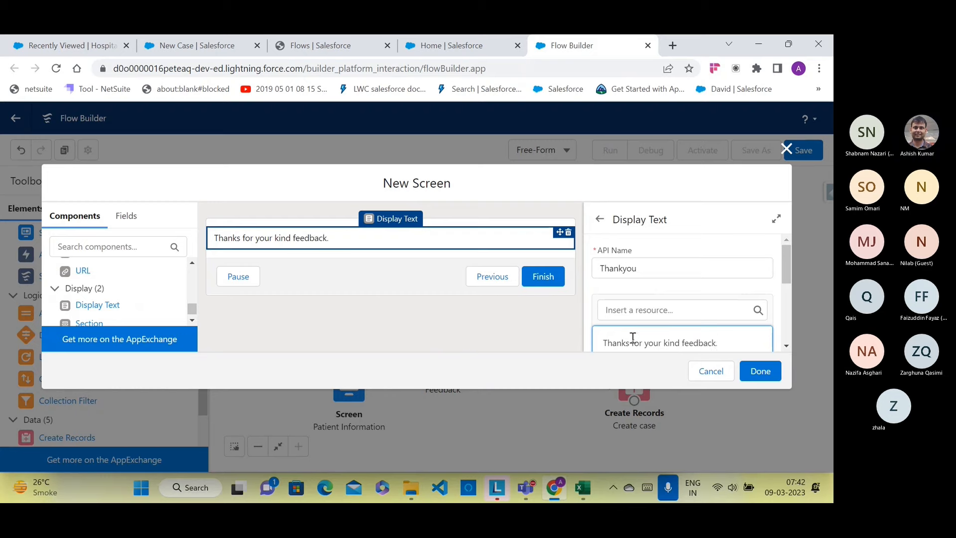
# Step: Make the thank-you message font size 16 and indent it
pyautogui.scroll(-2, 630, 336)
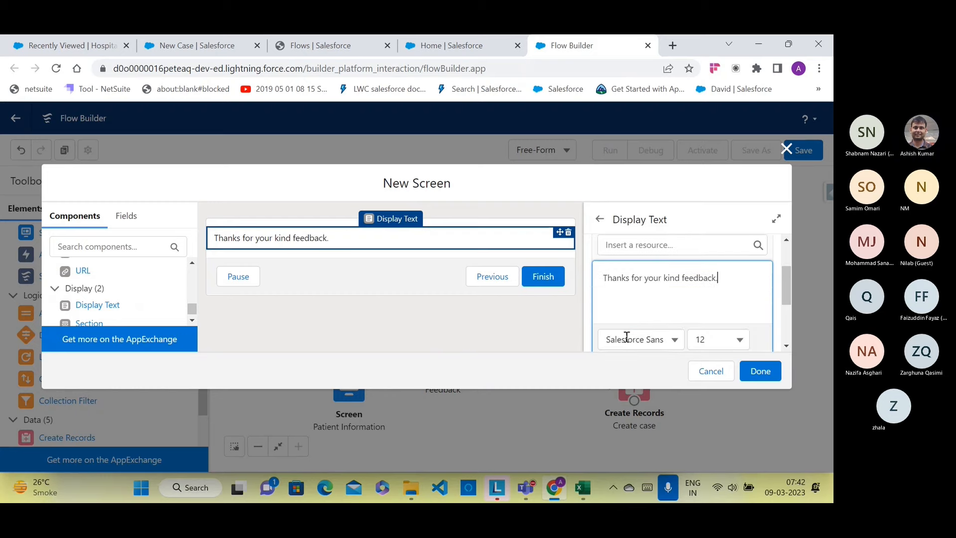
pyautogui.moveTo(730, 278); pyautogui.dragTo(601, 280)
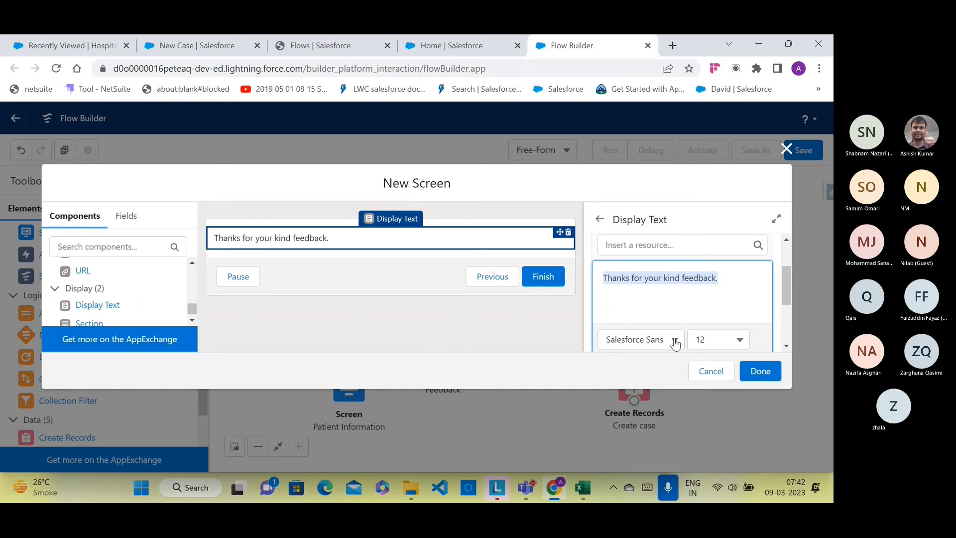
pyautogui.click(736, 340)
pyautogui.click(731, 301)
pyautogui.scroll(-3, 685, 320)
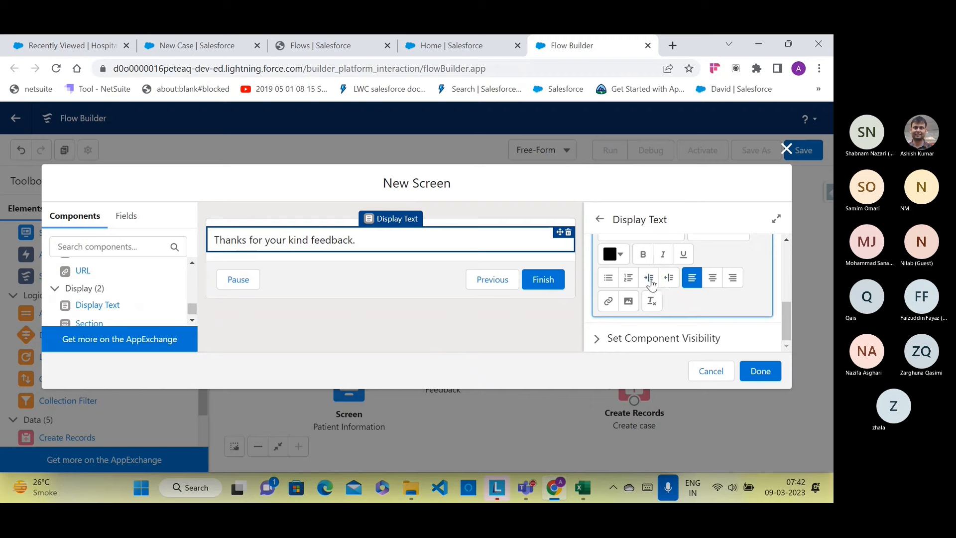
pyautogui.click(649, 282)
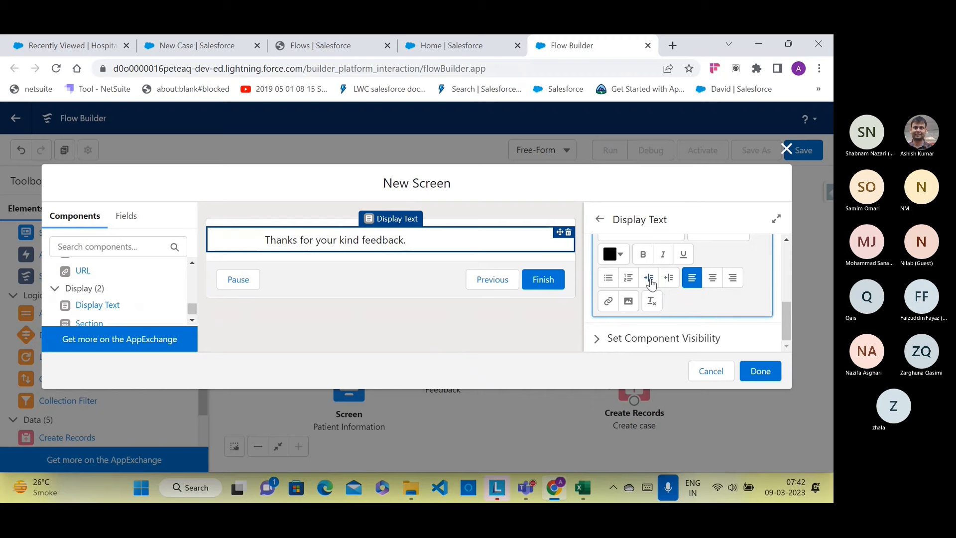
# Step: Colour the message dark green and finish the Thanks screen
pyautogui.scroll(3, 649, 281)
pyautogui.click(613, 319)
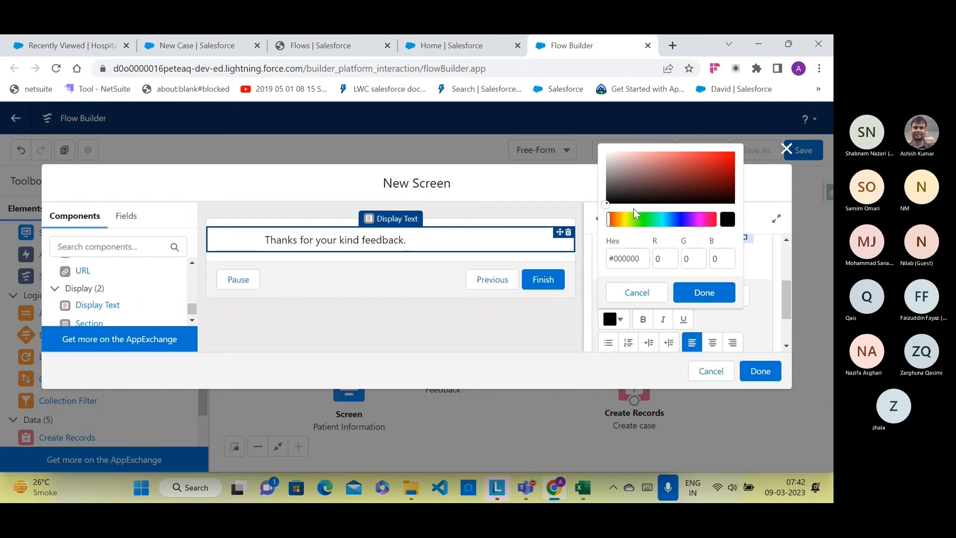
pyautogui.moveTo(635, 218); pyautogui.dragTo(651, 226)
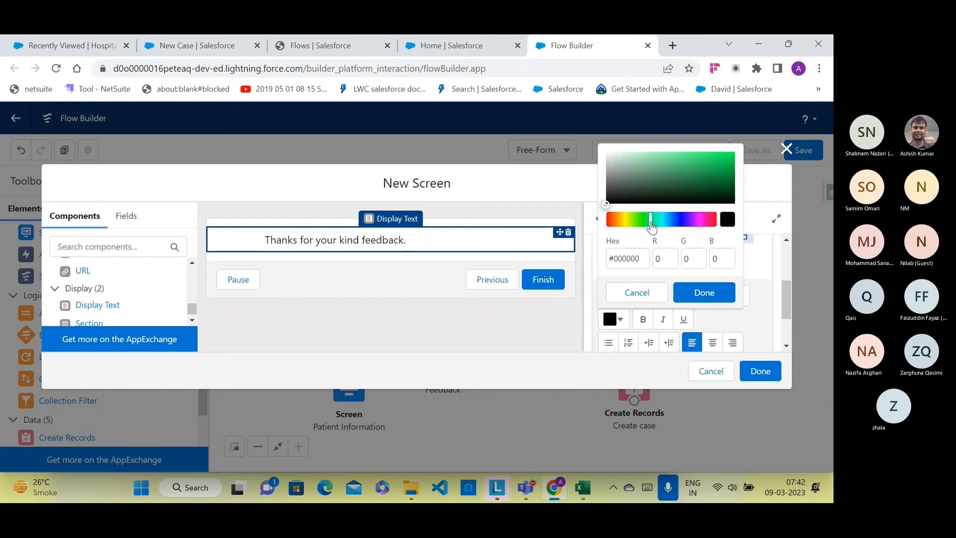
pyautogui.click(625, 197)
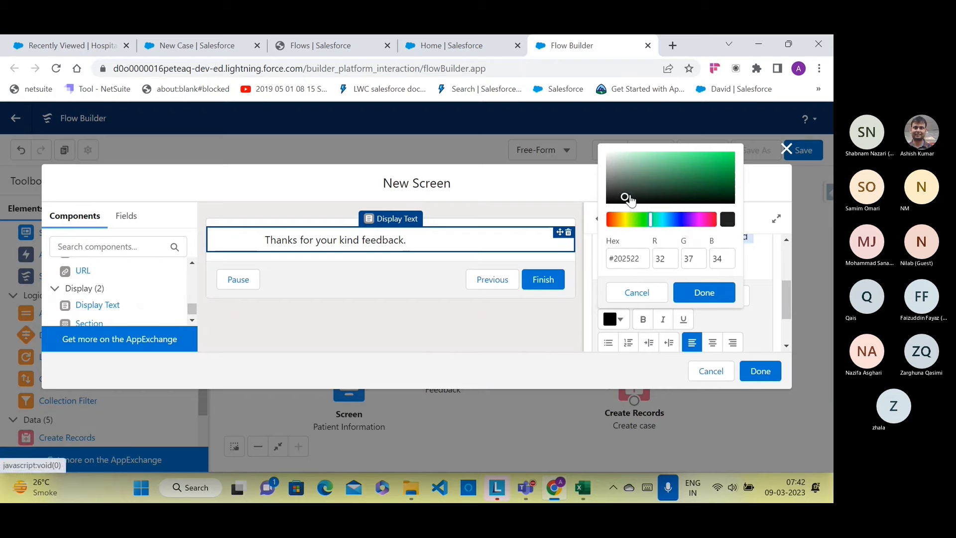
pyautogui.moveTo(626, 197)
pyautogui.mouseDown()
pyautogui.moveTo(711, 186)
pyautogui.moveTo(729, 198)
pyautogui.mouseUp()
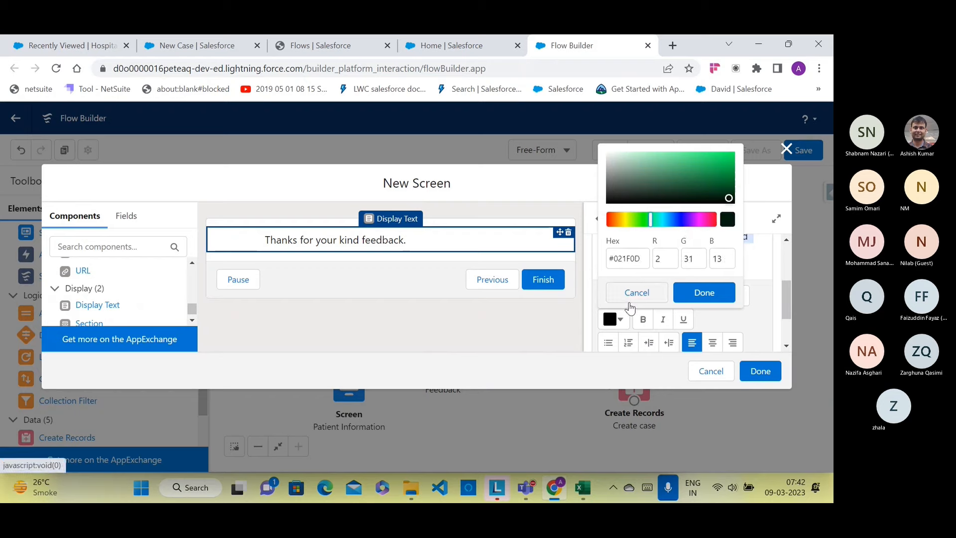
pyautogui.click(704, 292)
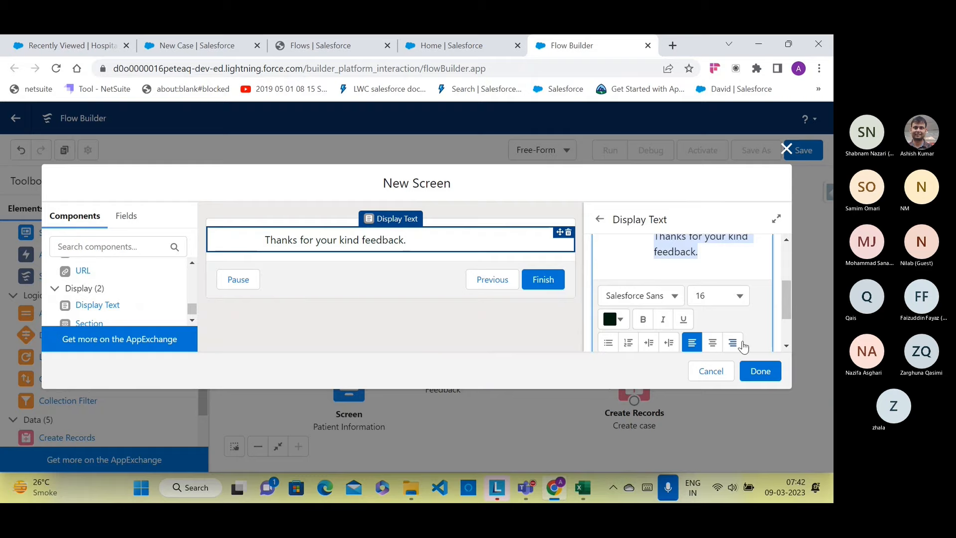
pyautogui.click(760, 371)
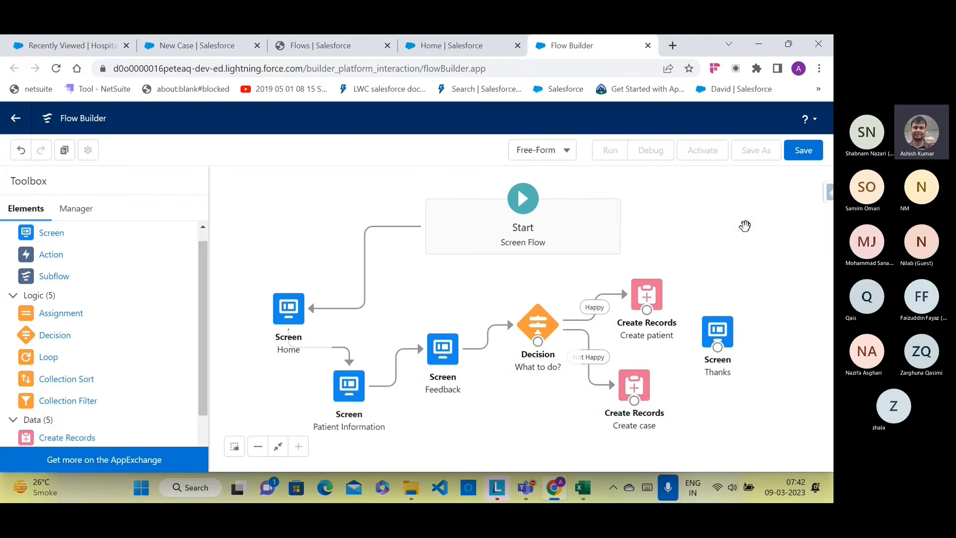
pyautogui.click(800, 159)
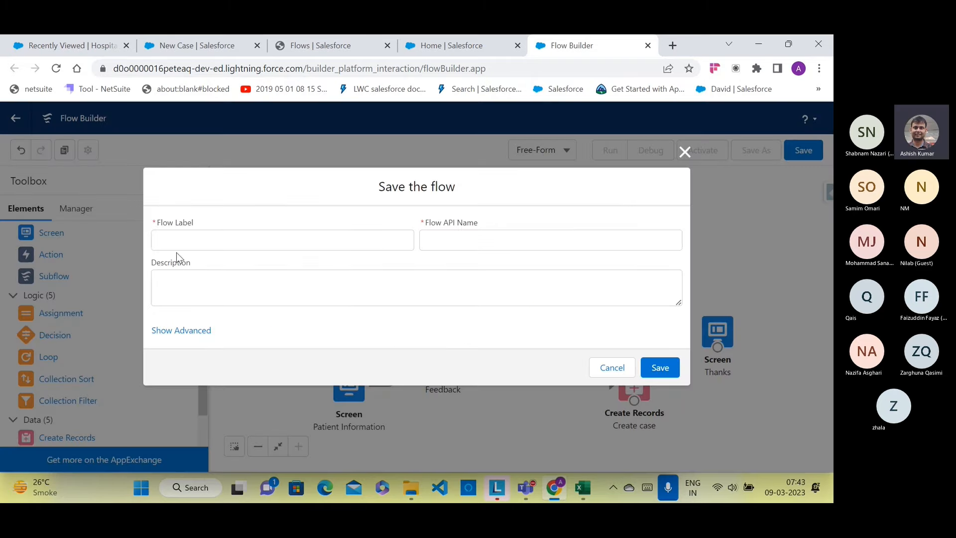
pyautogui.click(180, 240)
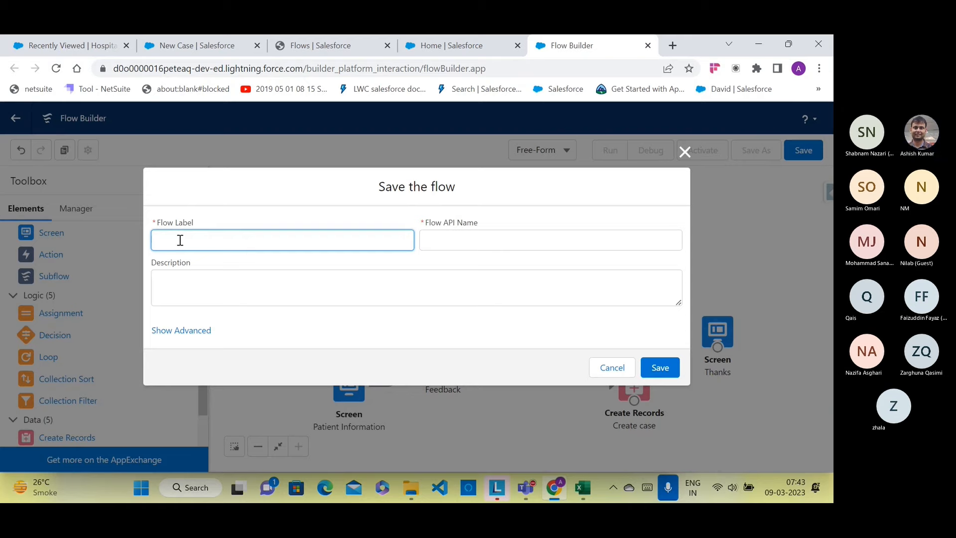
pyautogui.write('Patients')
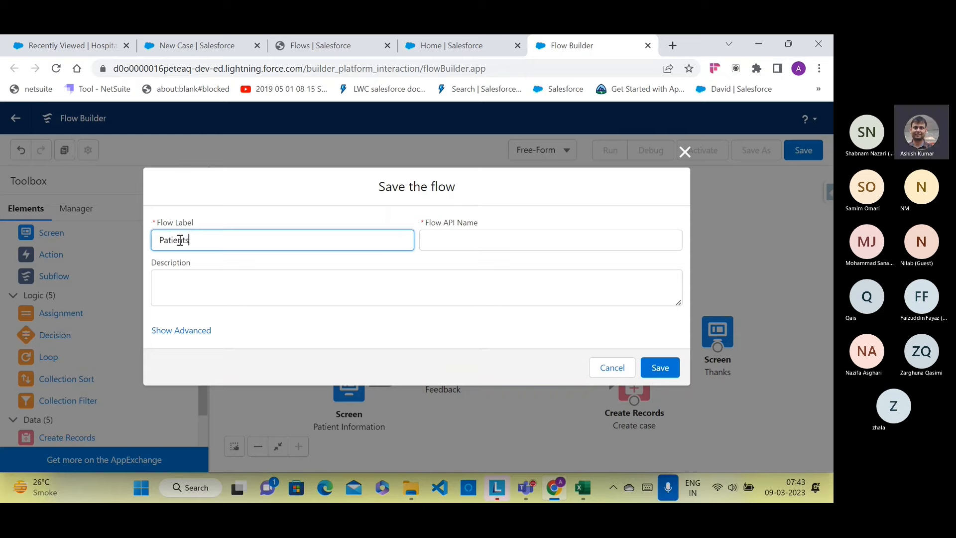
pyautogui.write(' feed')
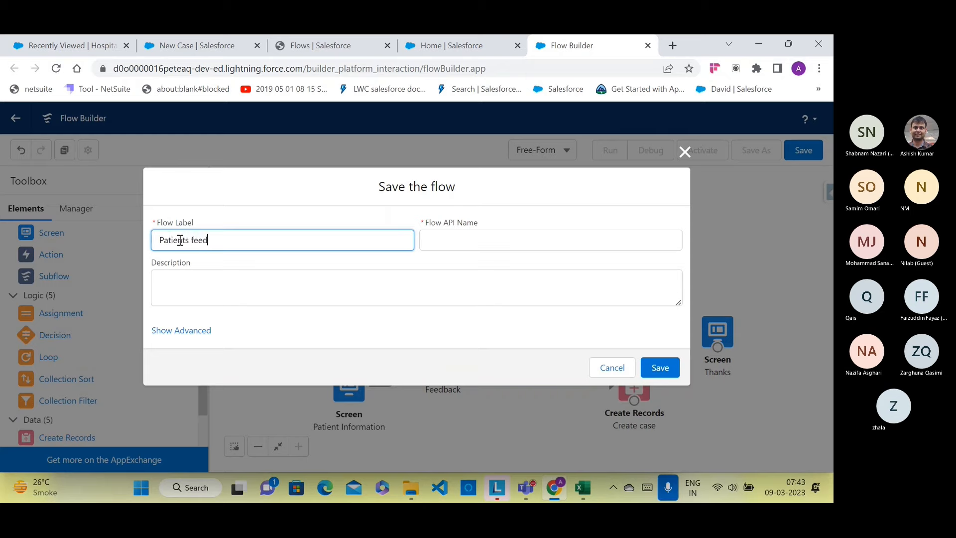
pyautogui.write('back system')
pyautogui.click(441, 240)
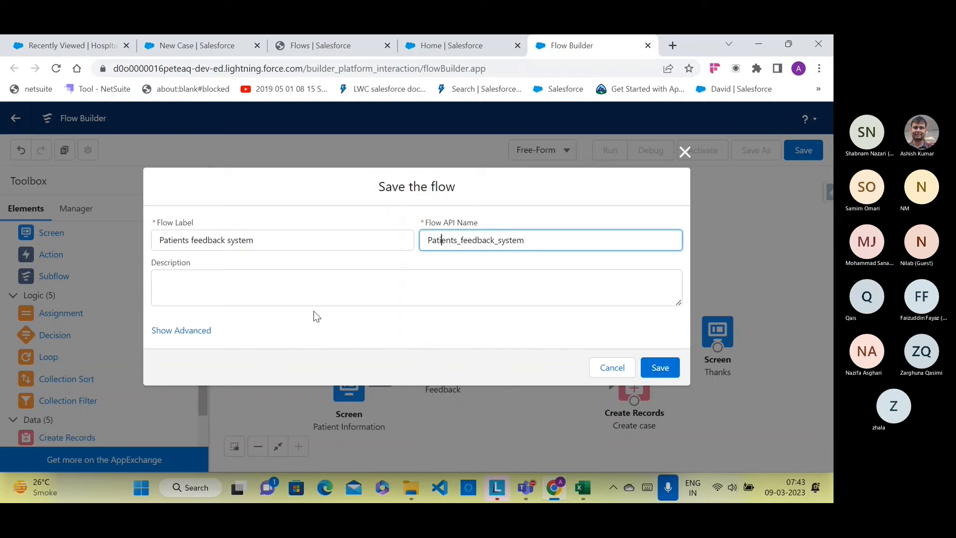
pyautogui.click(608, 368)
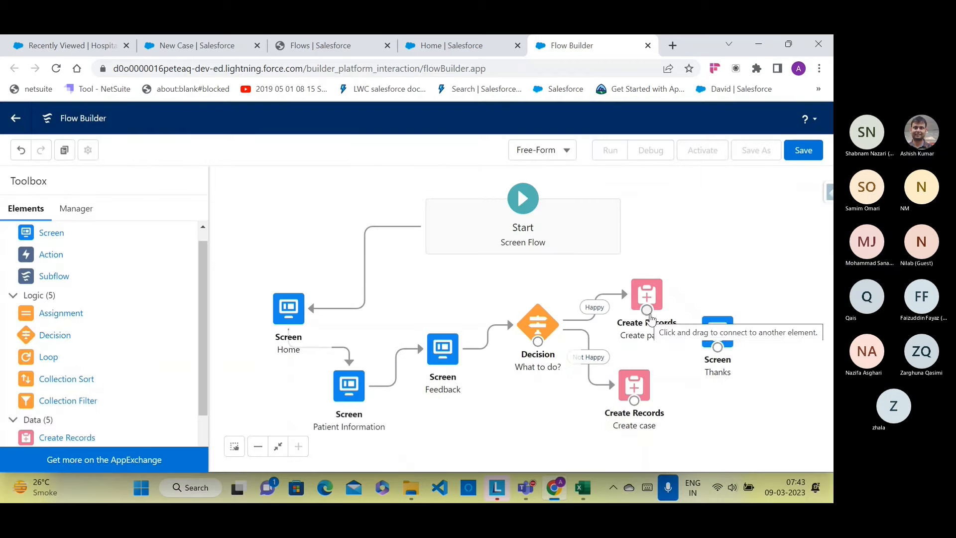
# Step: Rearrange Create patient and Create case, and connect both to the Thanks screen
pyautogui.moveTo(646, 310); pyautogui.dragTo(717, 333)
pyautogui.moveTo(637, 404); pyautogui.dragTo(615, 424)
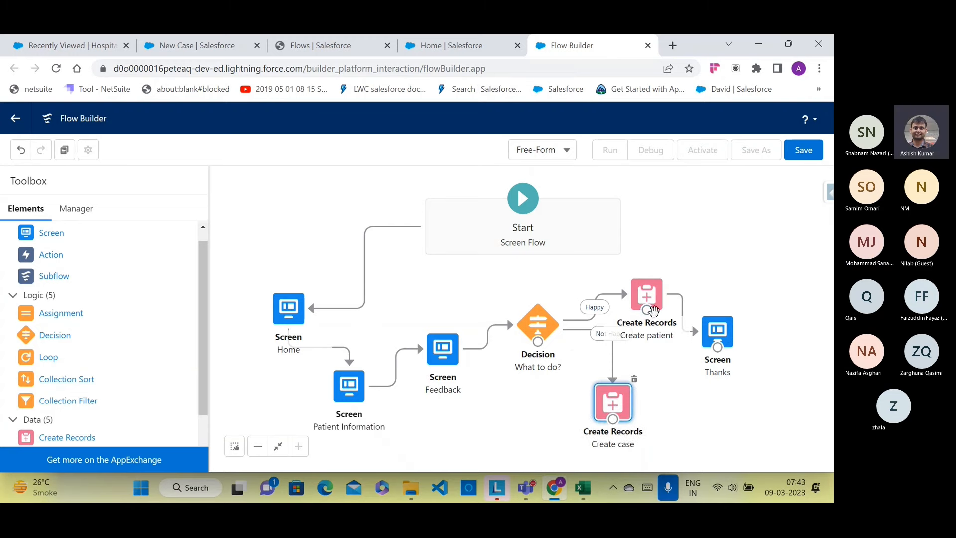
pyautogui.moveTo(652, 311); pyautogui.dragTo(666, 281)
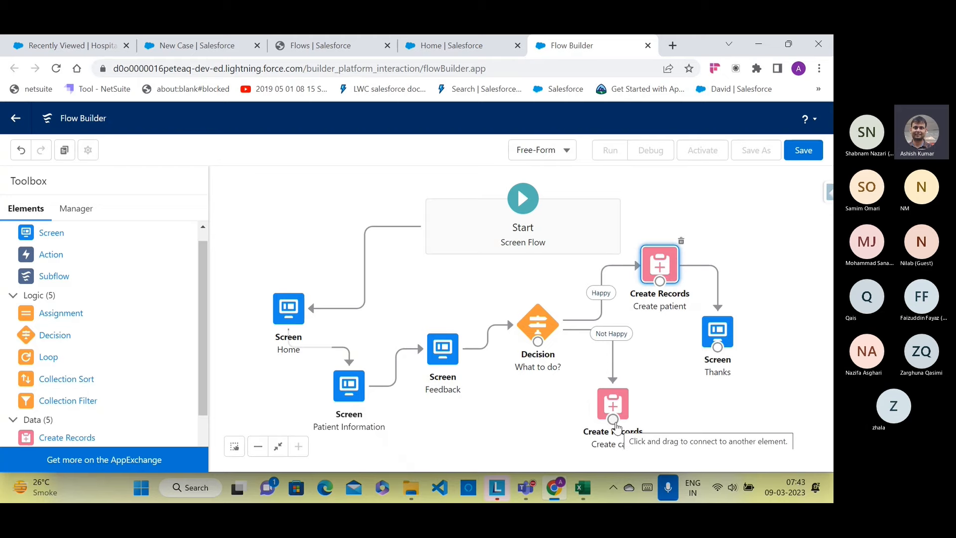
pyautogui.moveTo(616, 427); pyautogui.dragTo(717, 331)
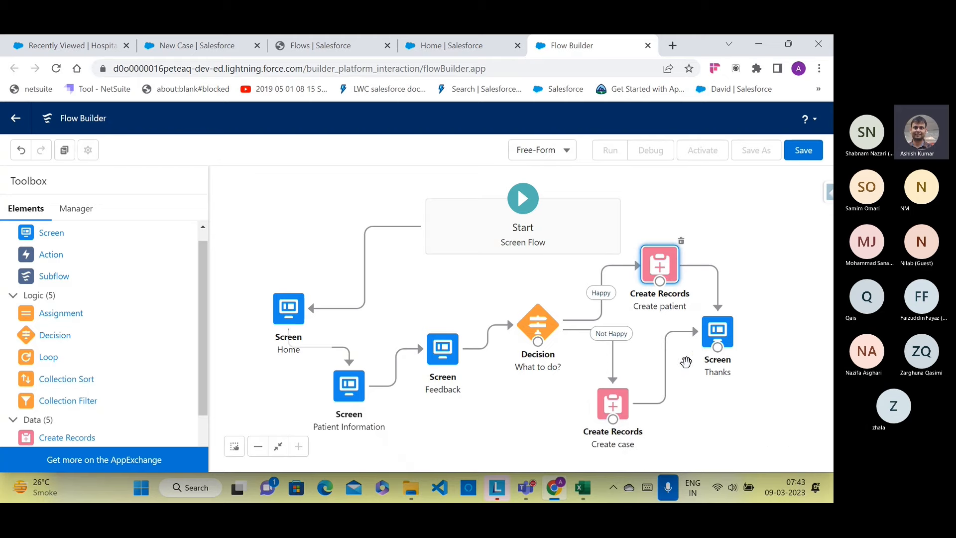
# Step: Start saving the flow with the label 'Patient Feedback'
pyautogui.click(804, 151)
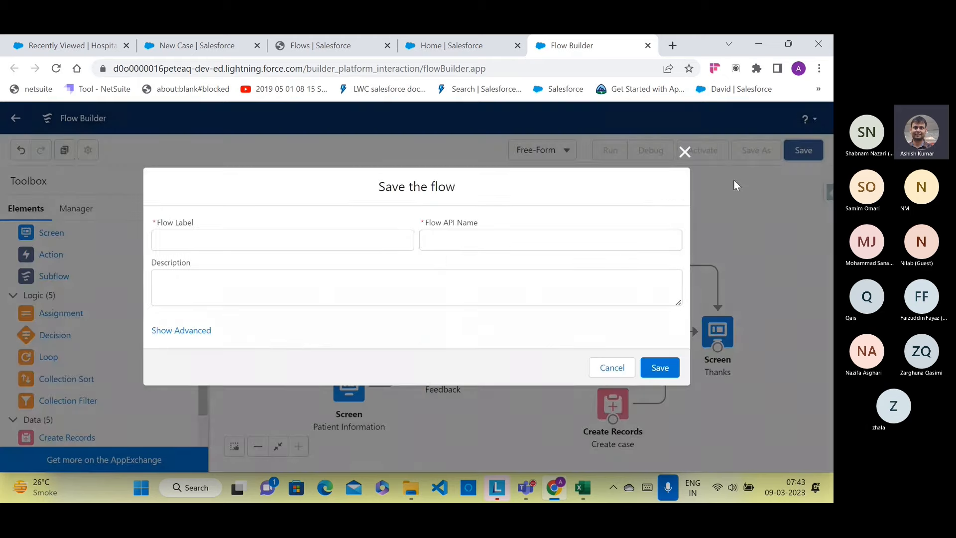
pyautogui.click(287, 240)
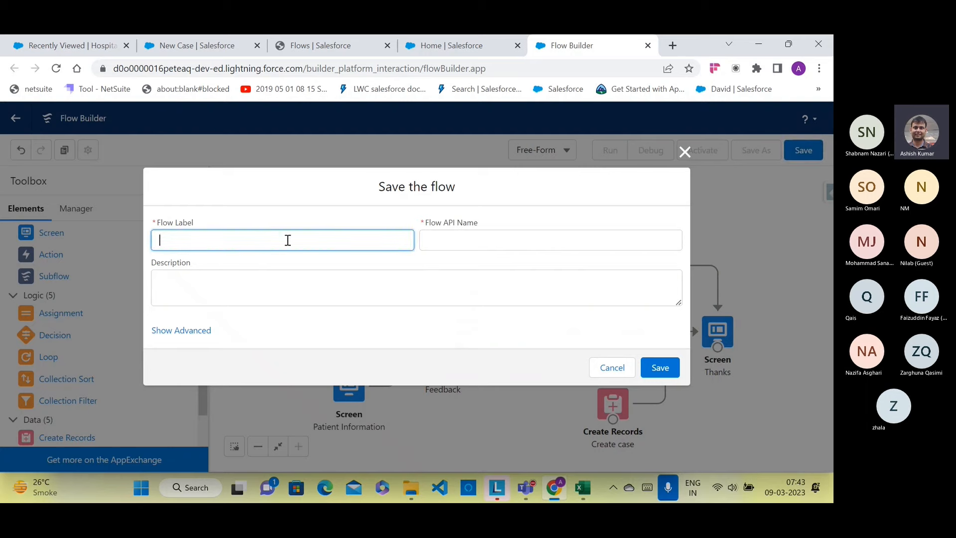
pyautogui.write('Pat')
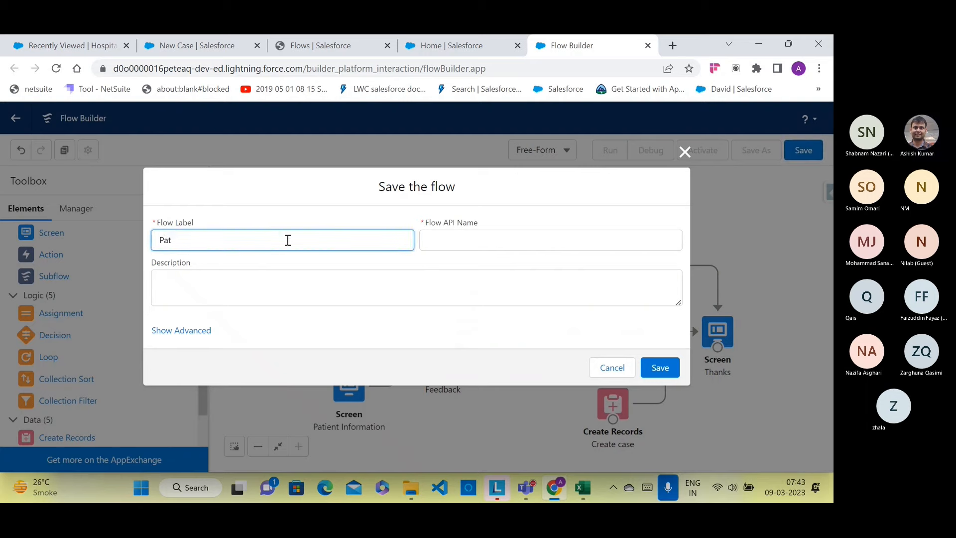
pyautogui.write('ient Feedback')
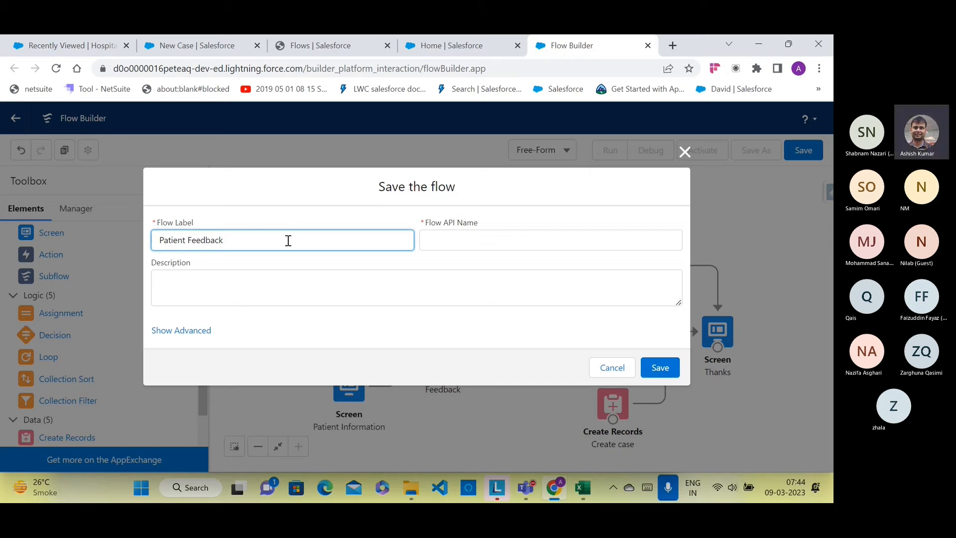
# Step: Save the flow as 'Patient Feedback system' with API name Patient_Feedback_system
pyautogui.click(446, 238)
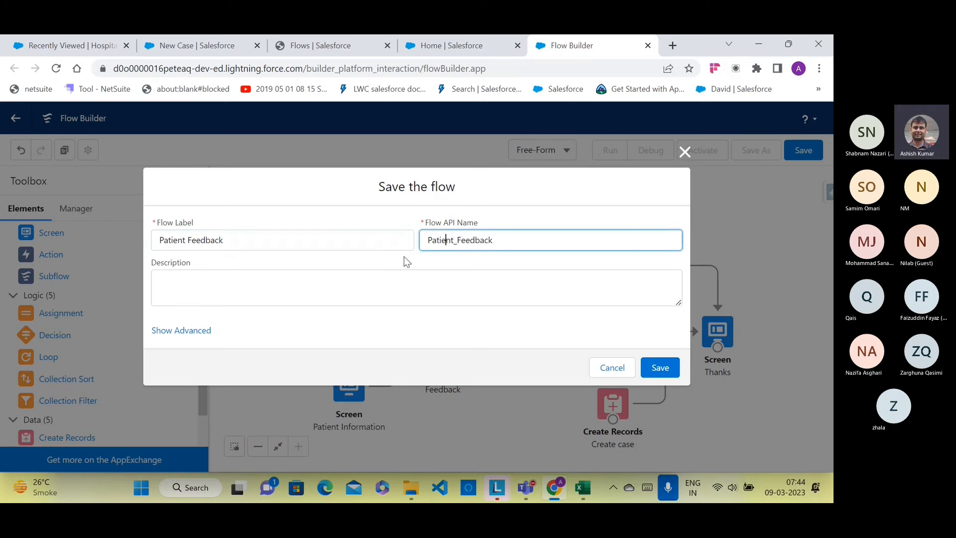
pyautogui.click(273, 244)
pyautogui.write('s')
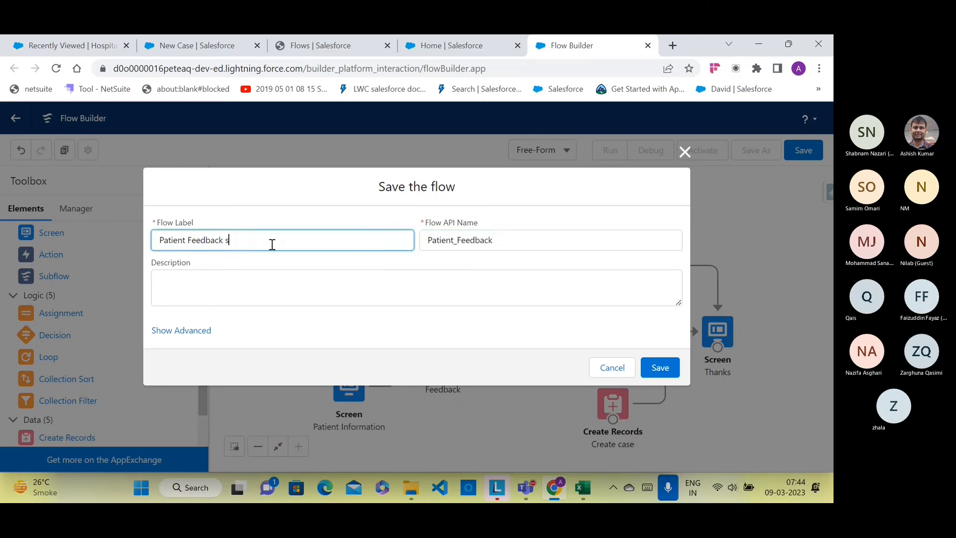
pyautogui.write('ystem')
pyautogui.click(503, 241)
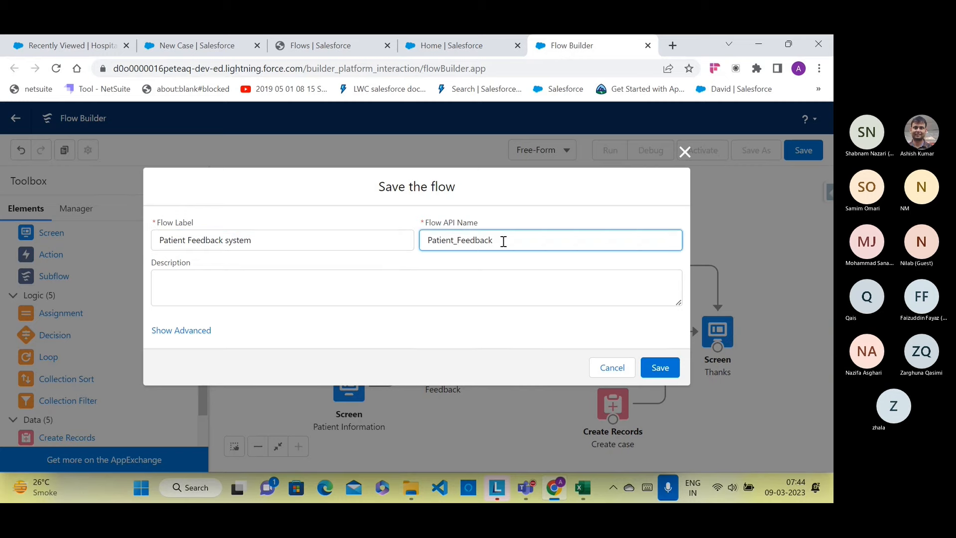
pyautogui.write('_system')
pyautogui.click(667, 369)
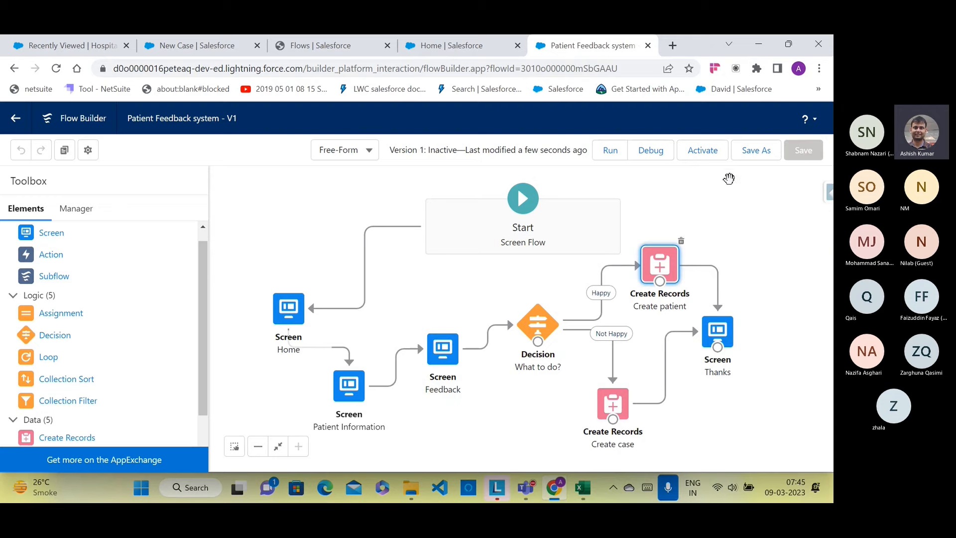
# Step: Debug the saved flow with the default run options and get past the welcome screen
pyautogui.click(651, 155)
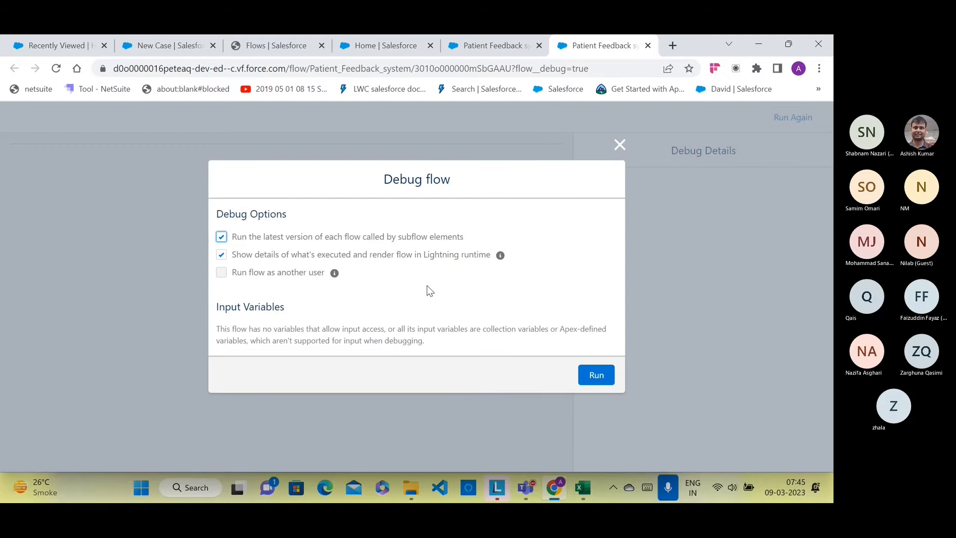
pyautogui.click(594, 379)
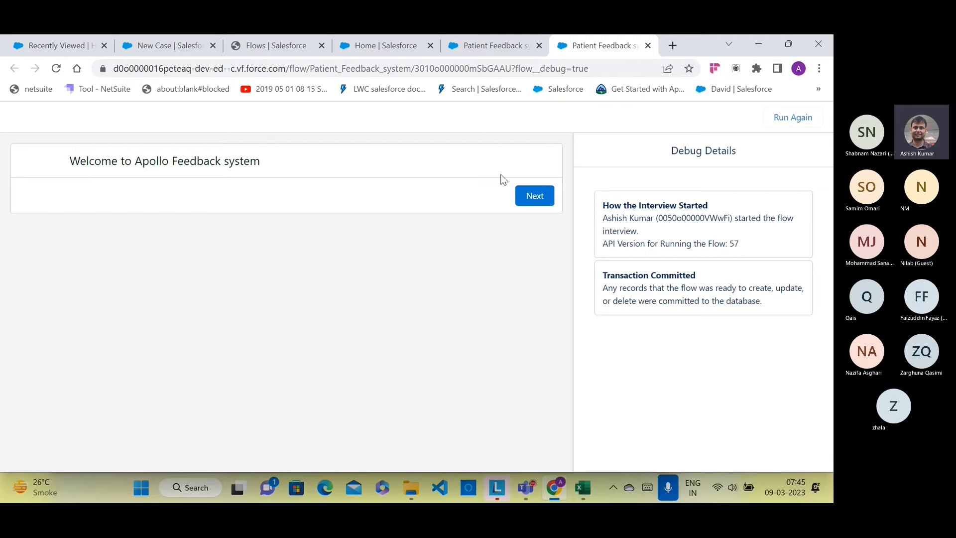
pyautogui.click(518, 198)
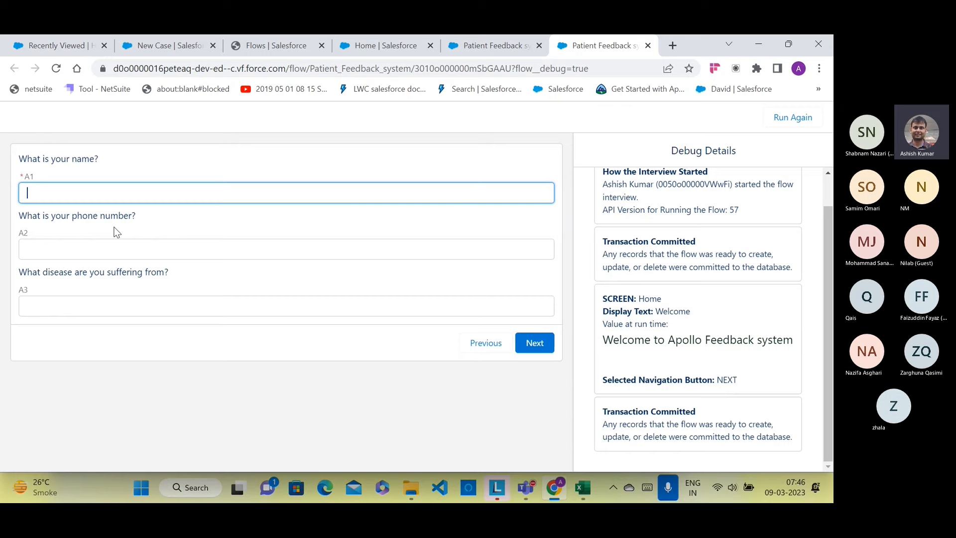
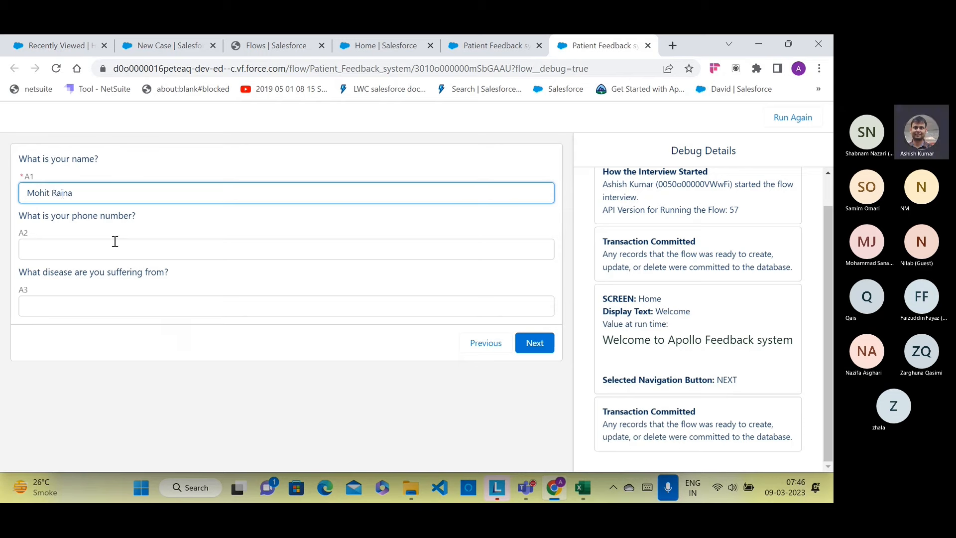
# Step: In the debug run, enter a patient name, a phone number and the disease Fever, then continue
pyautogui.click(112, 247)
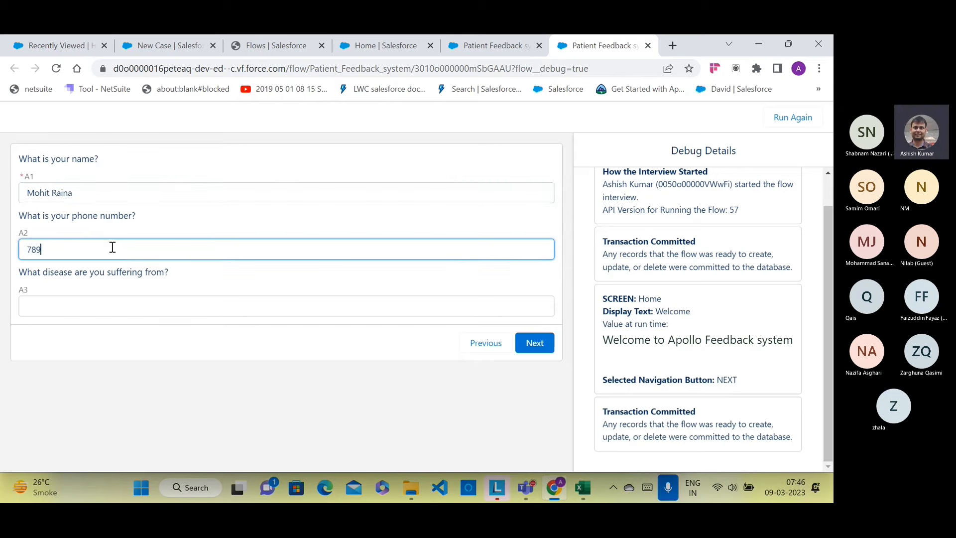
pyautogui.click(113, 299)
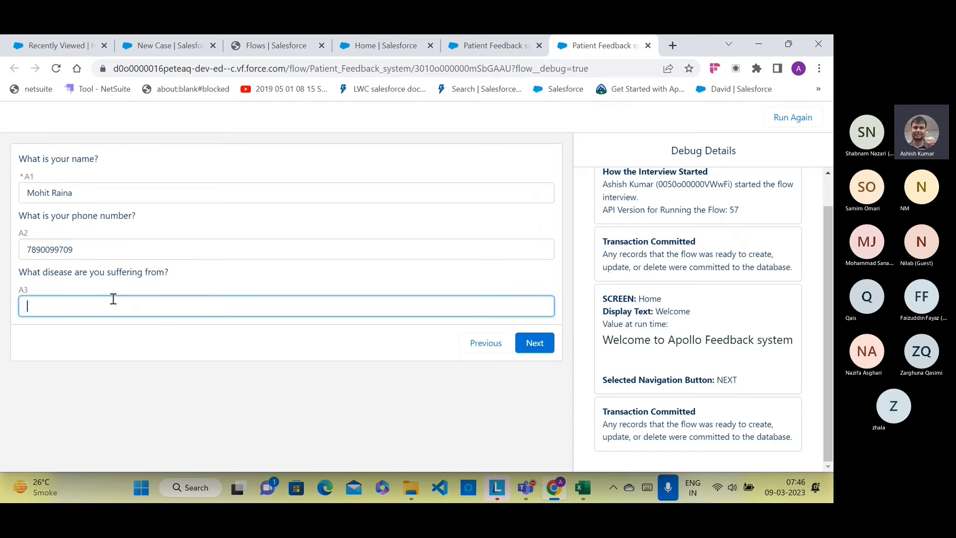
pyautogui.write('Fever')
pyautogui.click(528, 340)
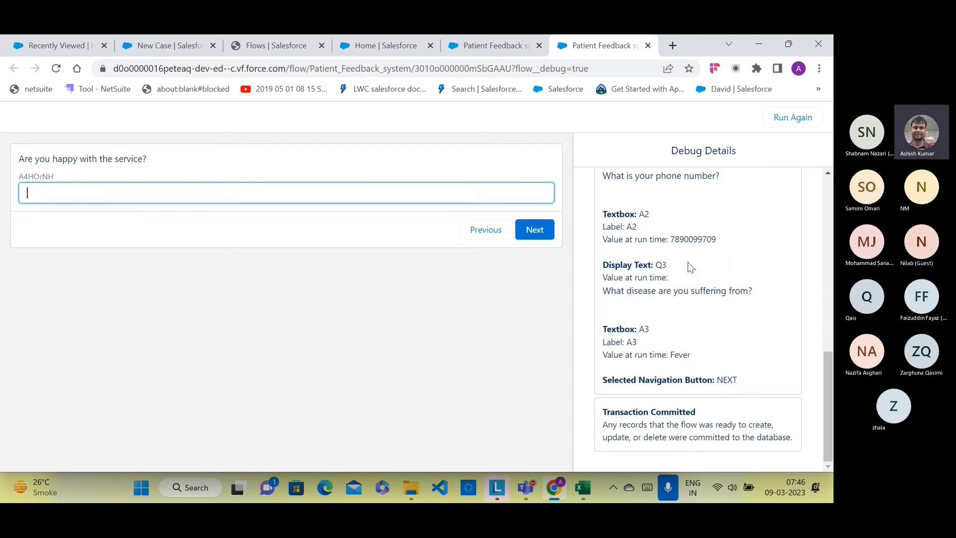
pyautogui.scroll(3, 679, 244)
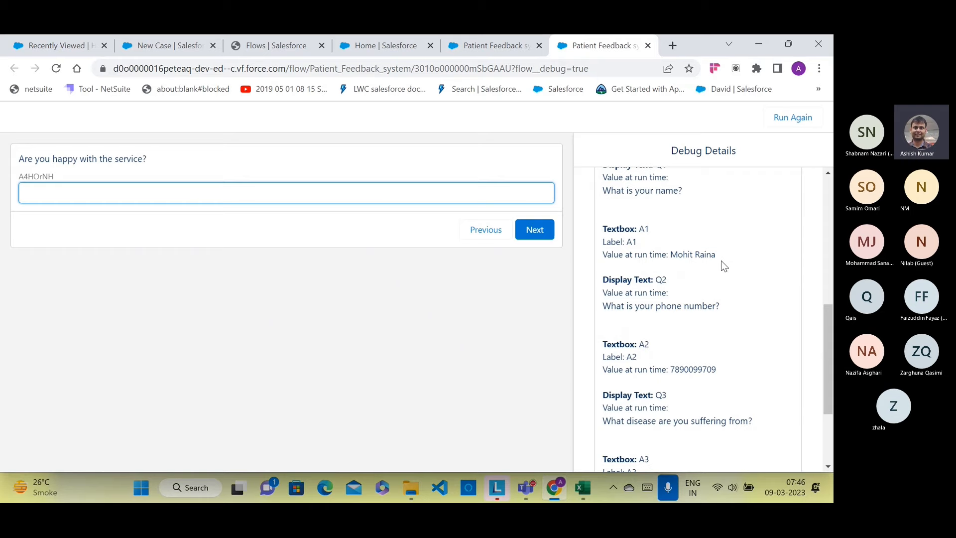
# Step: Review the debug details, answer Yes to being happy, and return to the flow canvas
pyautogui.scroll(-1, 713, 266)
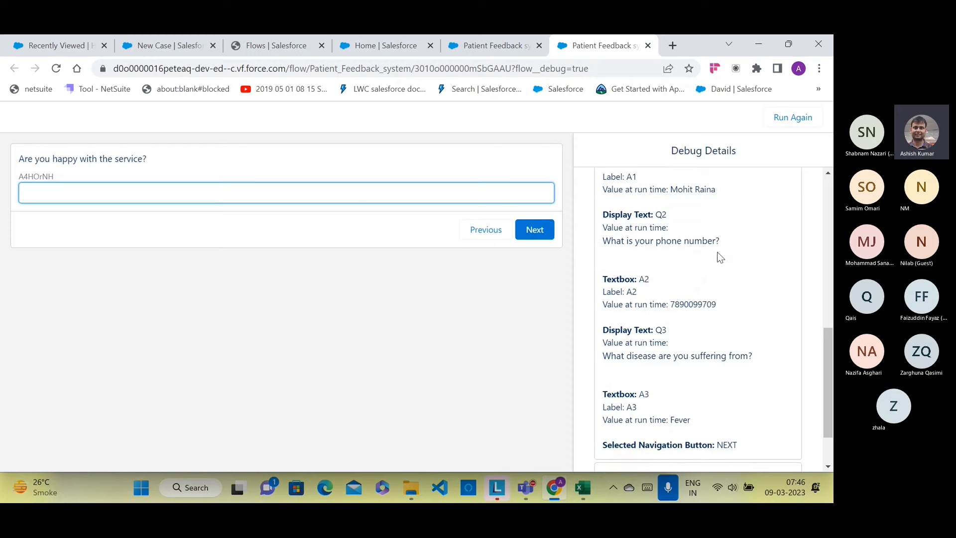
pyautogui.scroll(2, 658, 257)
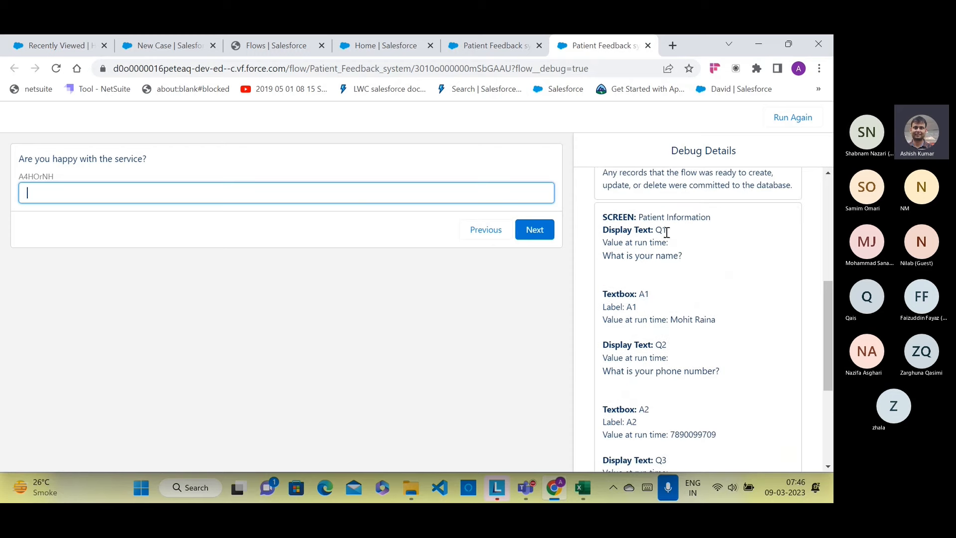
pyautogui.scroll(-2, 669, 275)
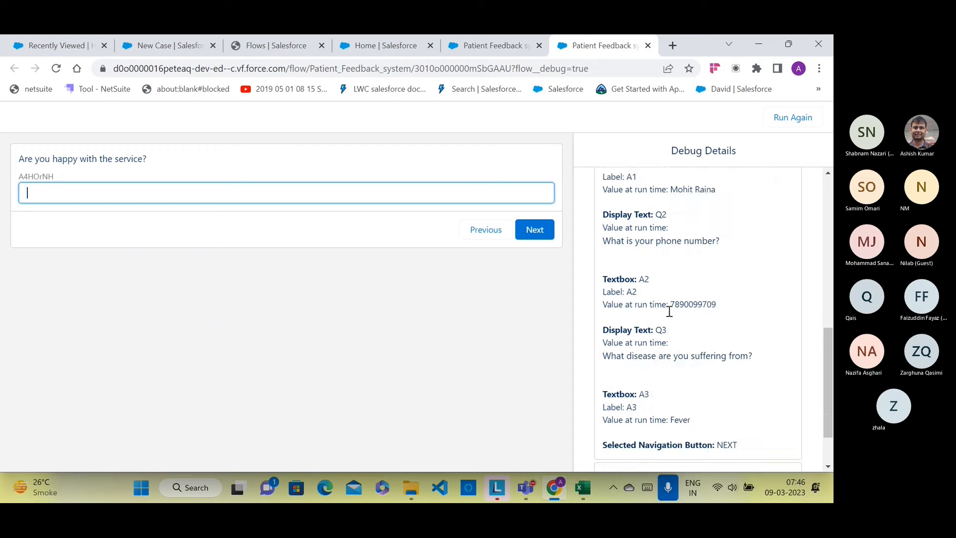
pyautogui.scroll(-1, 682, 304)
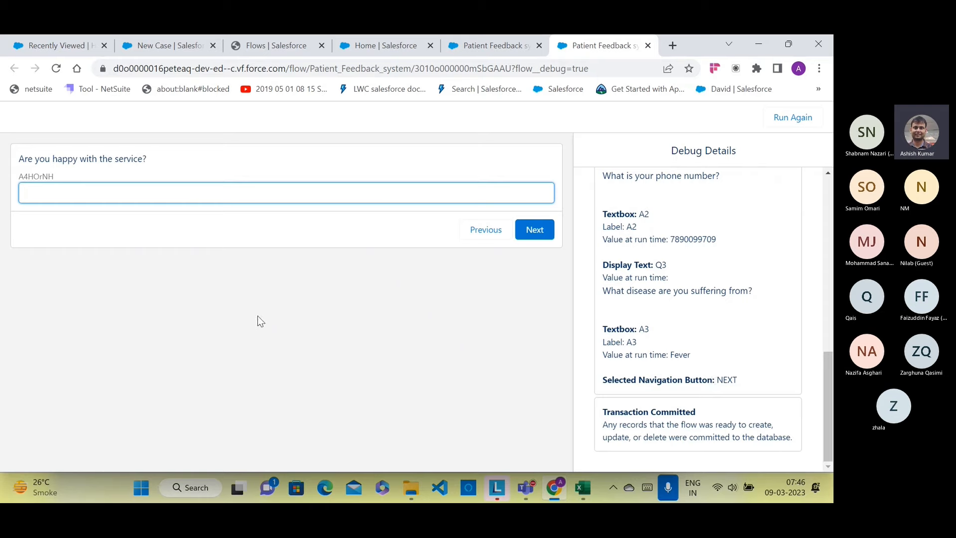
pyautogui.write('Yes')
pyautogui.click(542, 231)
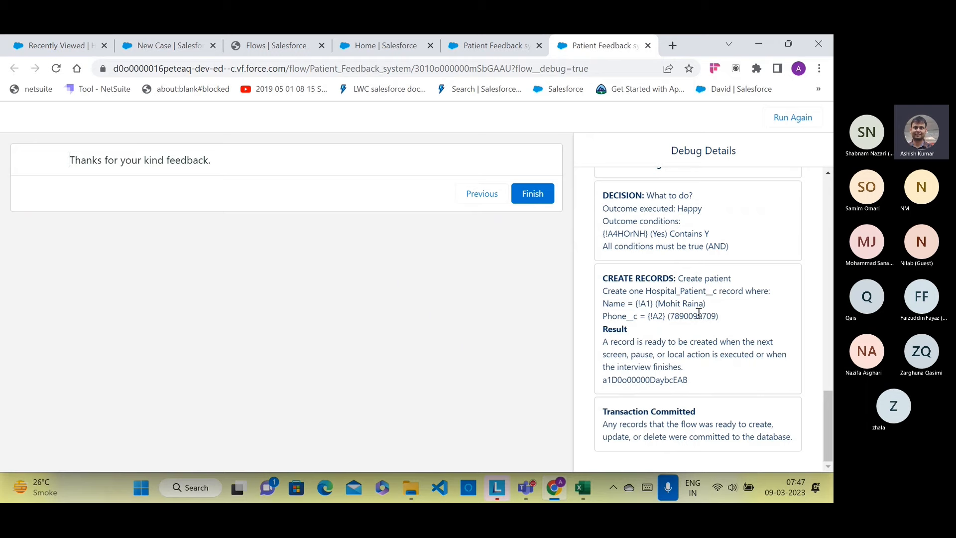
pyautogui.click(477, 47)
# Step: Activate the Patient Feedback system flow and run it live in a new tab
pyautogui.click(704, 154)
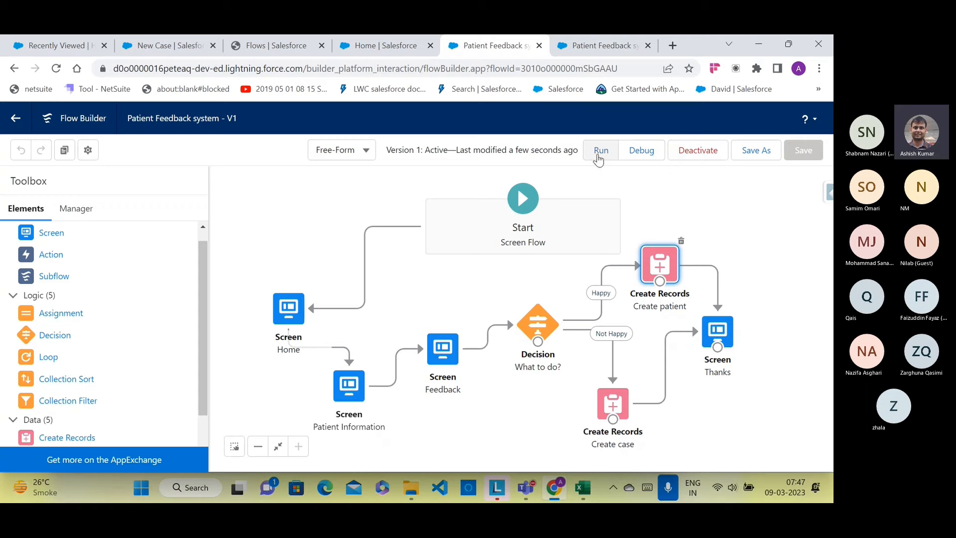
pyautogui.click(598, 152)
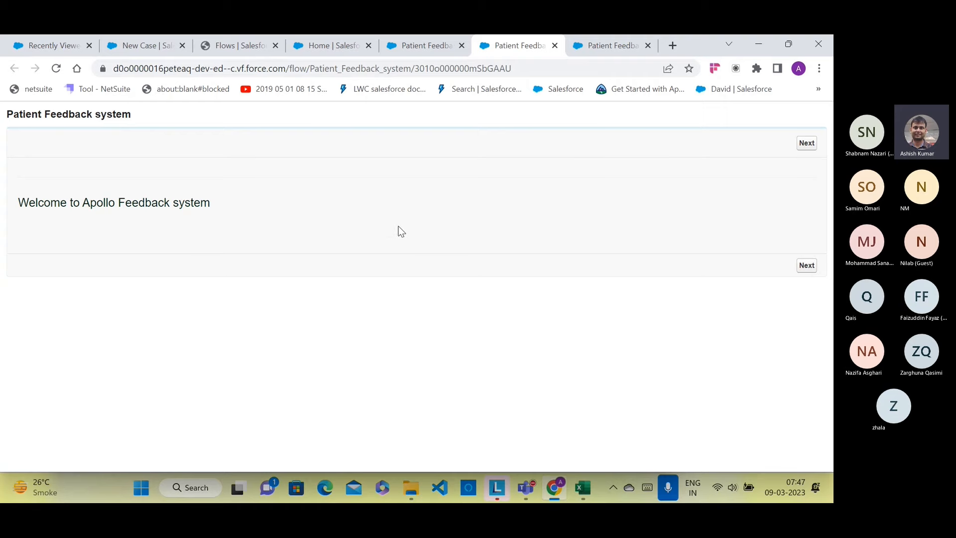
# Step: In the live run, enter a patient name, a phone number and the disease Headache
pyautogui.click(804, 263)
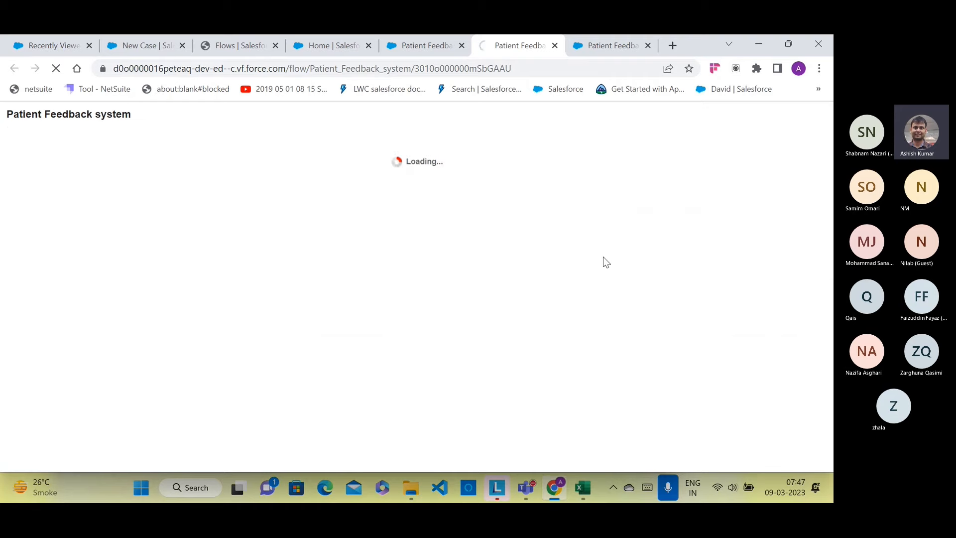
pyautogui.click(189, 219)
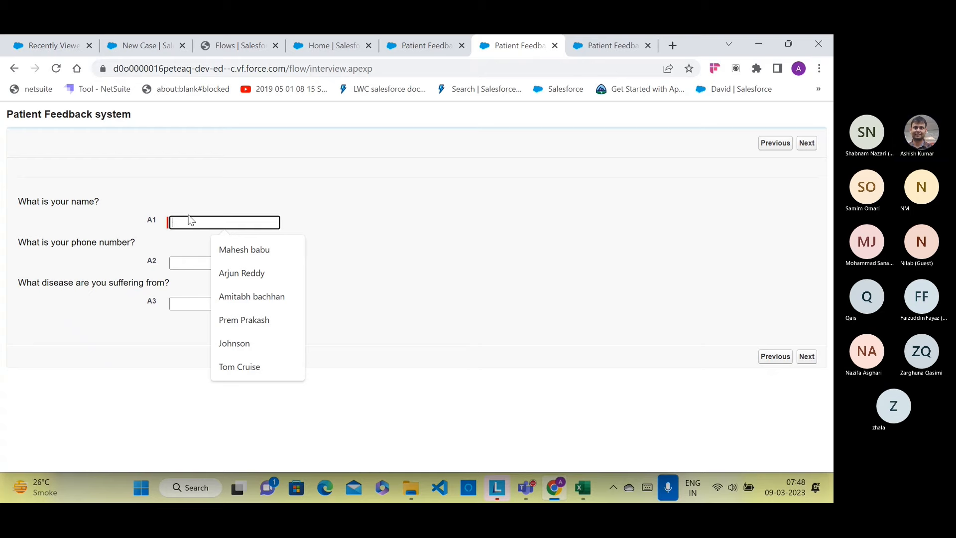
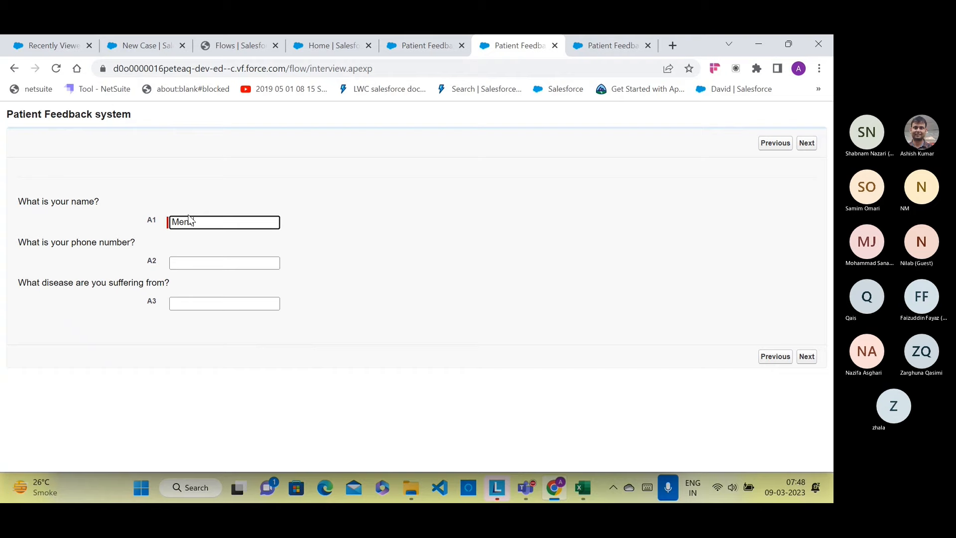
pyautogui.click(220, 265)
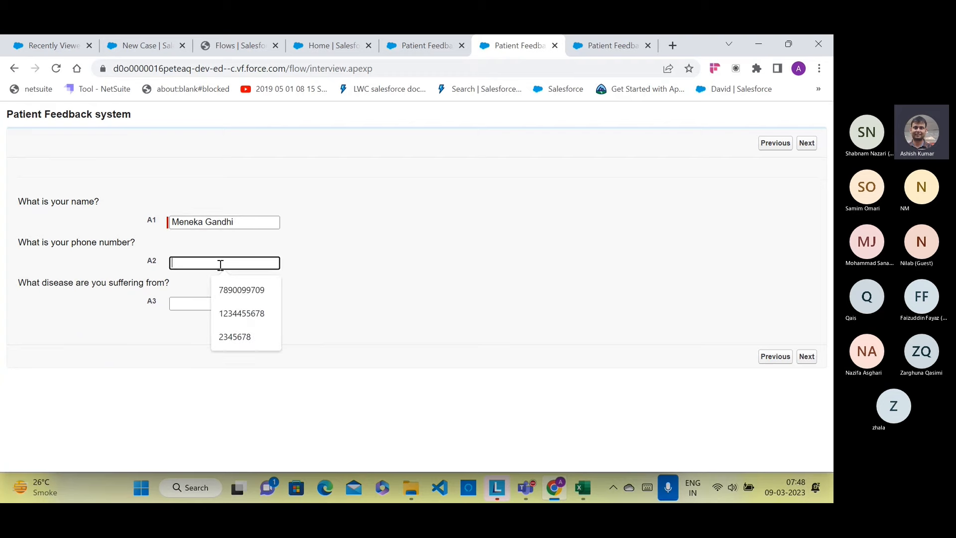
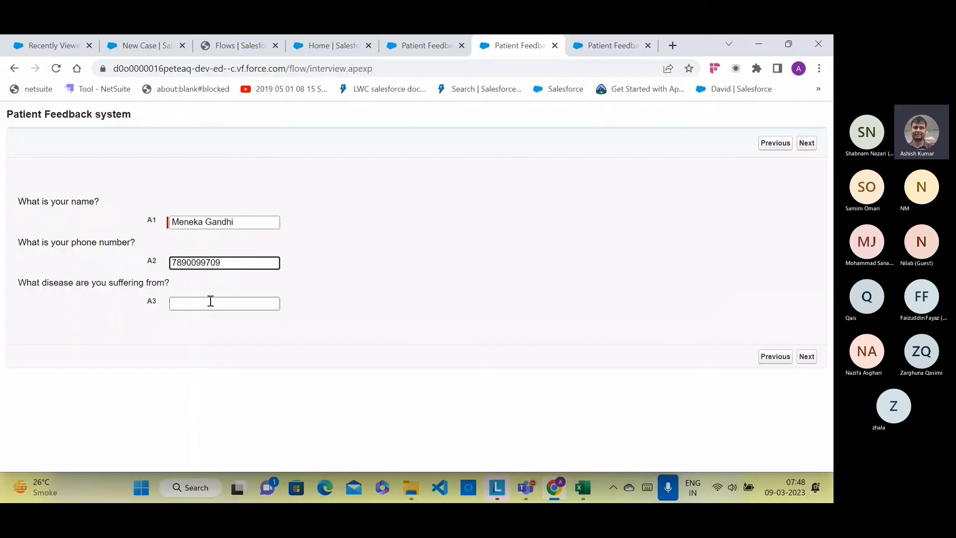
pyautogui.click(211, 301)
pyautogui.write('H')
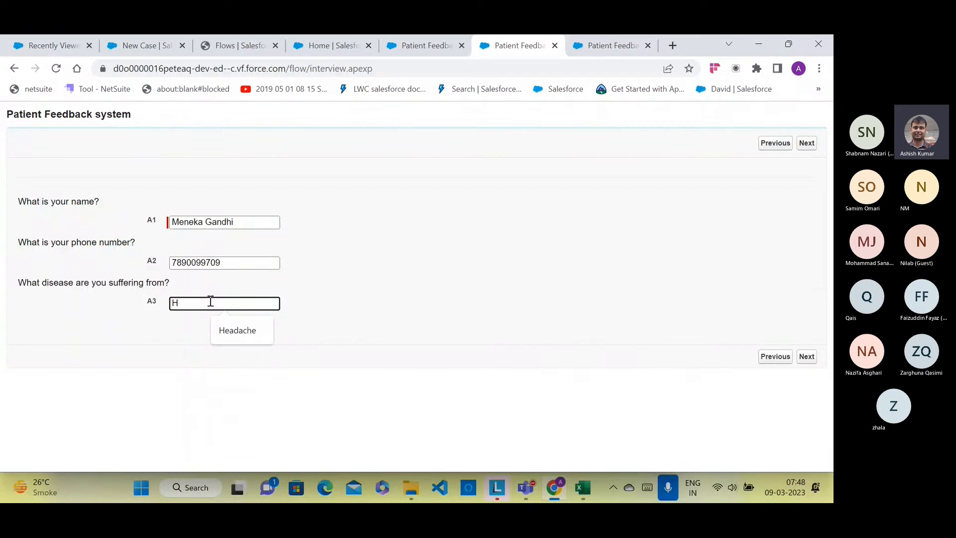
pyautogui.write('ea')
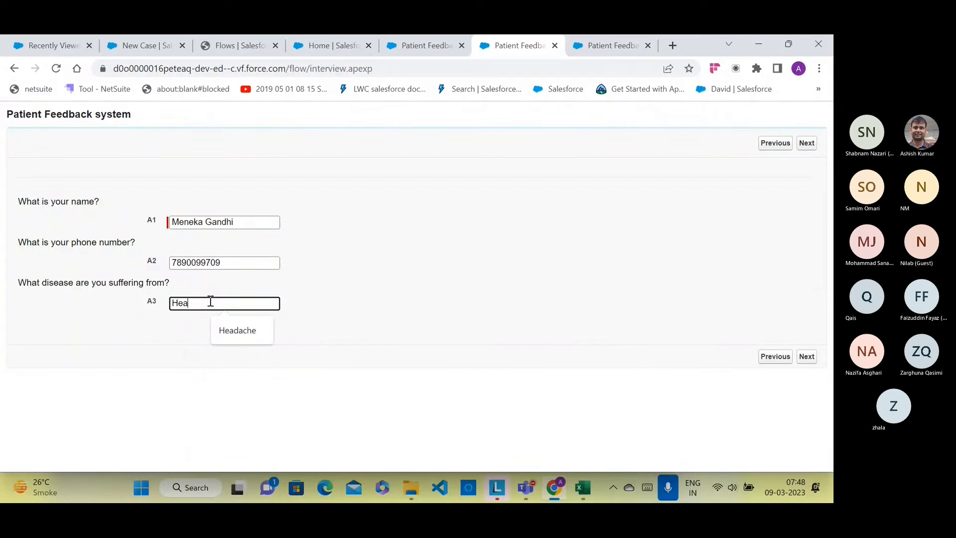
pyautogui.write('dache')
pyautogui.click(809, 359)
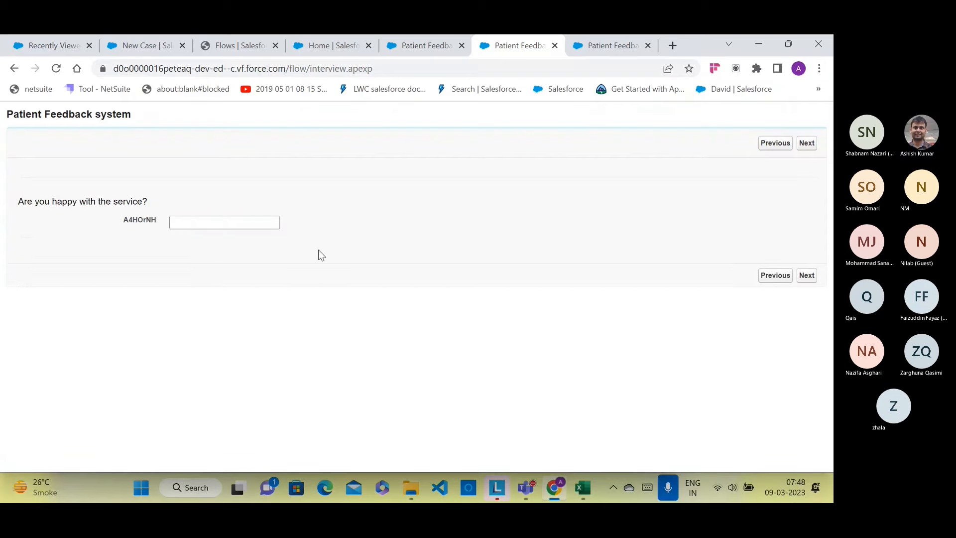
# Step: Answer Yes to being happy with the service and submit the feedback
pyautogui.click(240, 222)
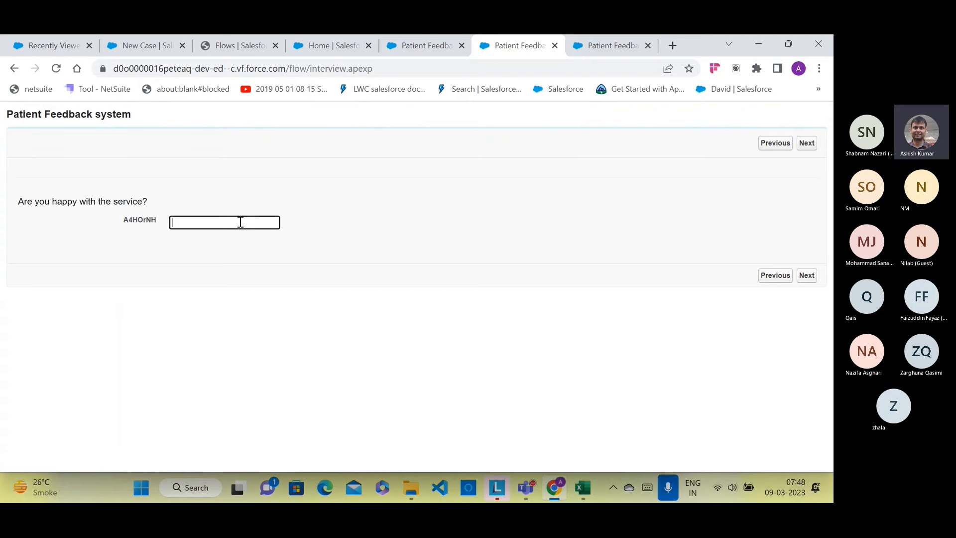
pyautogui.write('Yes')
pyautogui.click(807, 275)
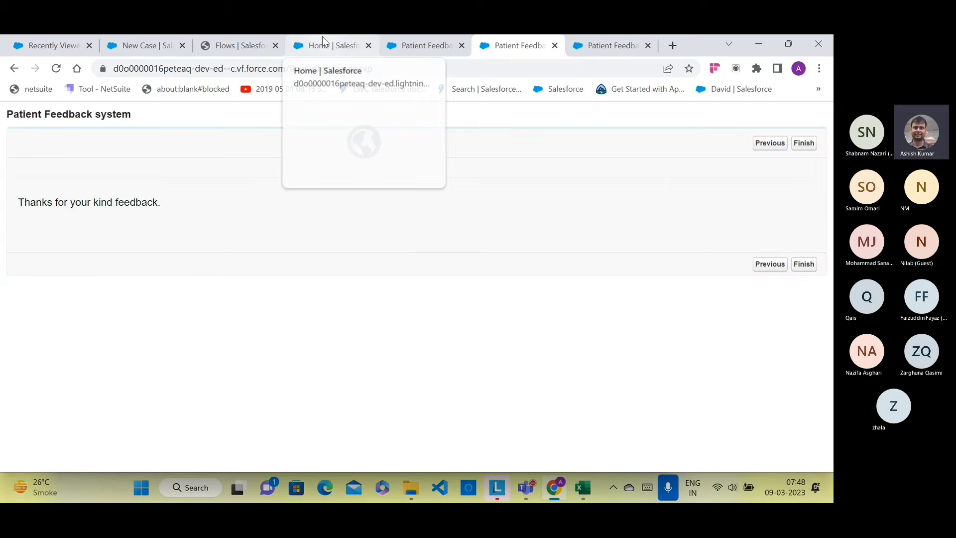
# Step: Reload the Hospital Patients list so the newly created patients appear
pyautogui.click(236, 45)
pyautogui.click(133, 47)
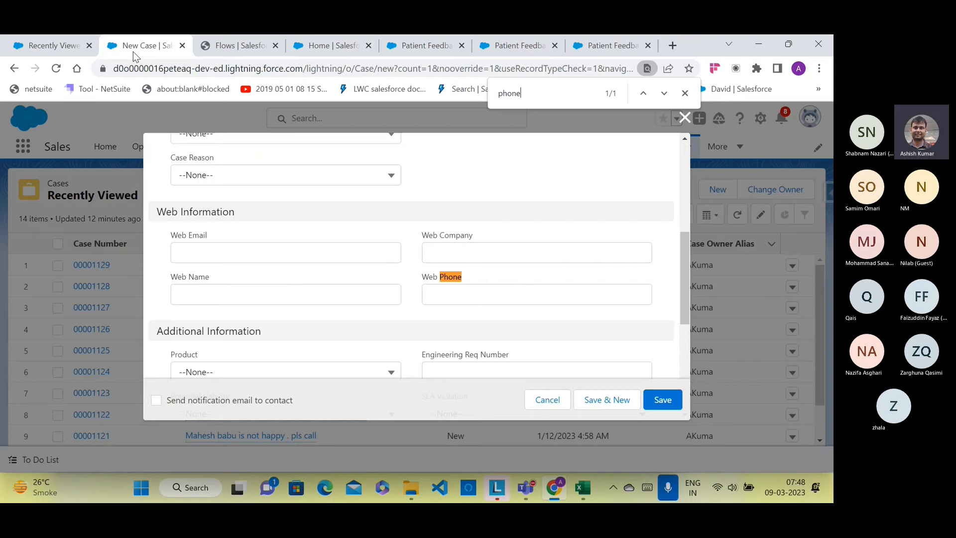
pyautogui.click(49, 48)
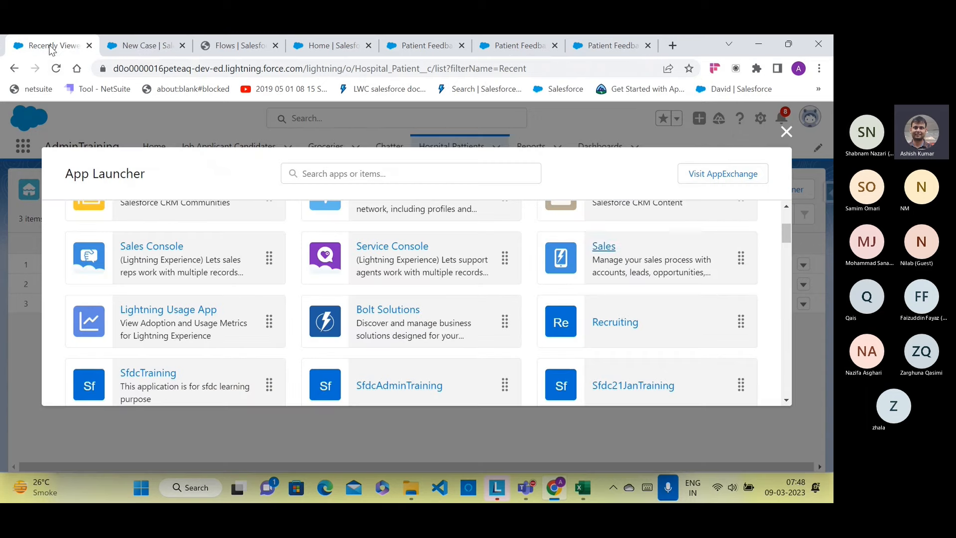
pyautogui.click(784, 134)
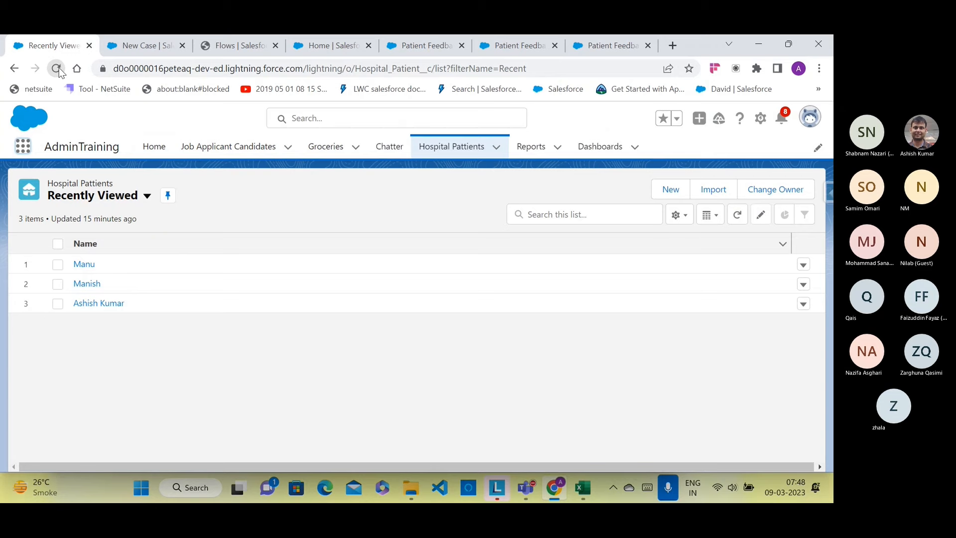
pyautogui.click(57, 69)
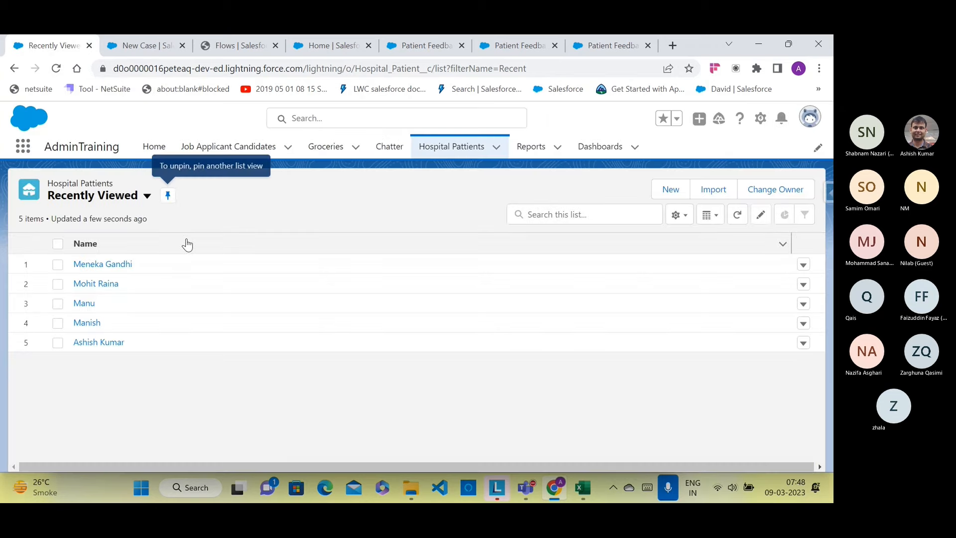
# Step: Open the new patient's record and review its fields
pyautogui.click(121, 271)
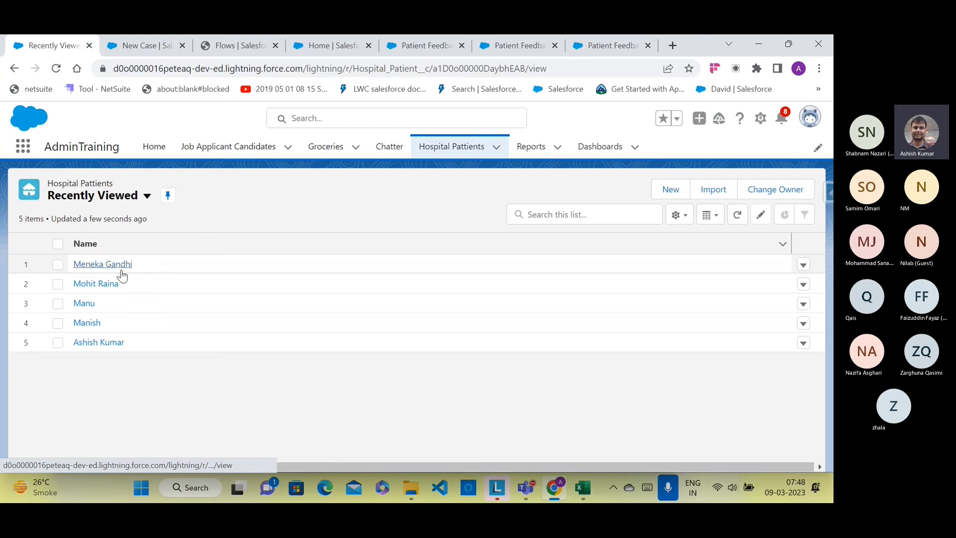
pyautogui.scroll(-1, 220, 323)
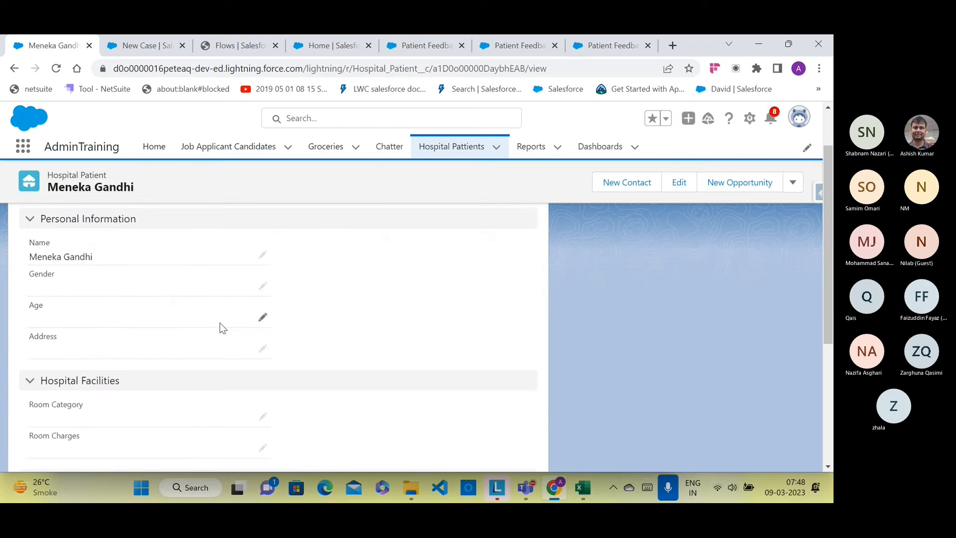
pyautogui.scroll(-4, 137, 271)
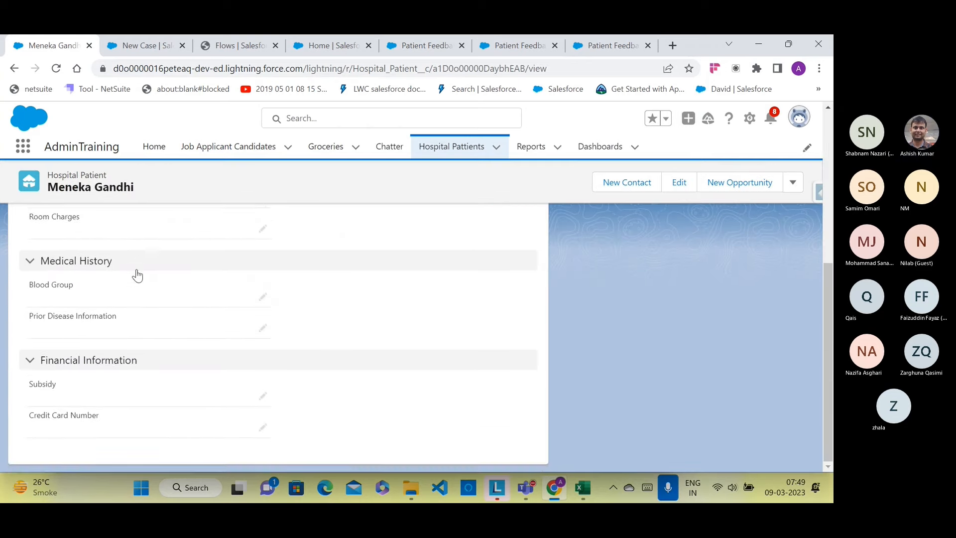
pyautogui.scroll(5, 136, 273)
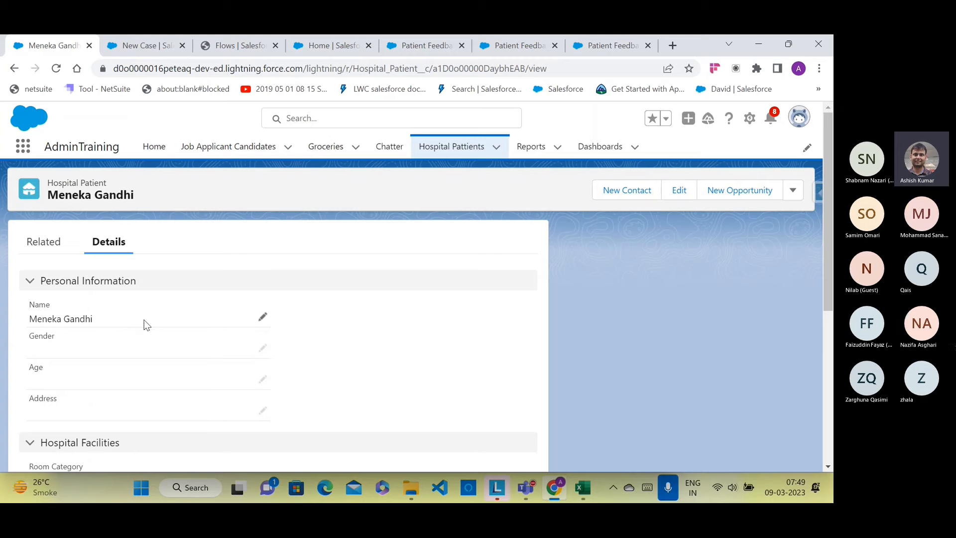
pyautogui.scroll(-1, 145, 321)
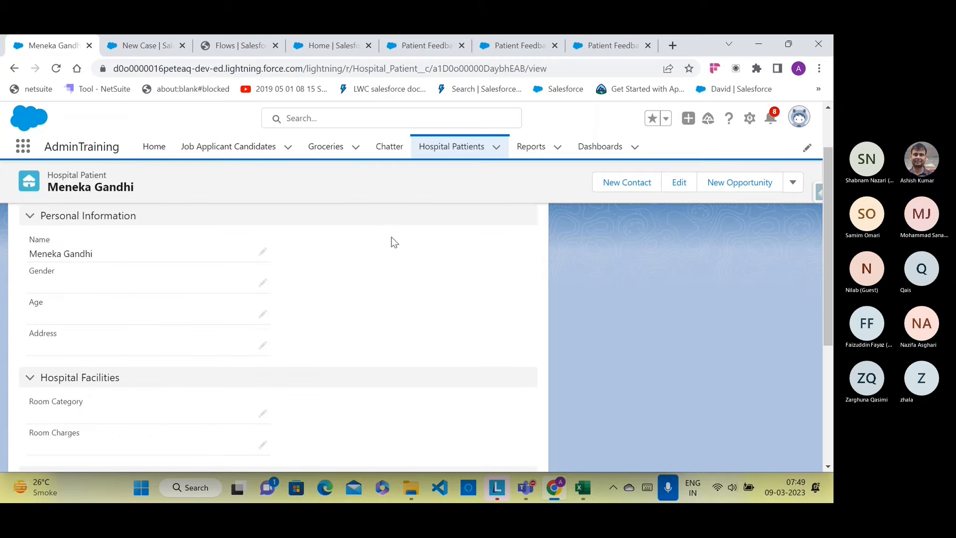
# Step: Finish the previous run and restart the Patient Feedback flow past its welcome screen
pyautogui.click(605, 46)
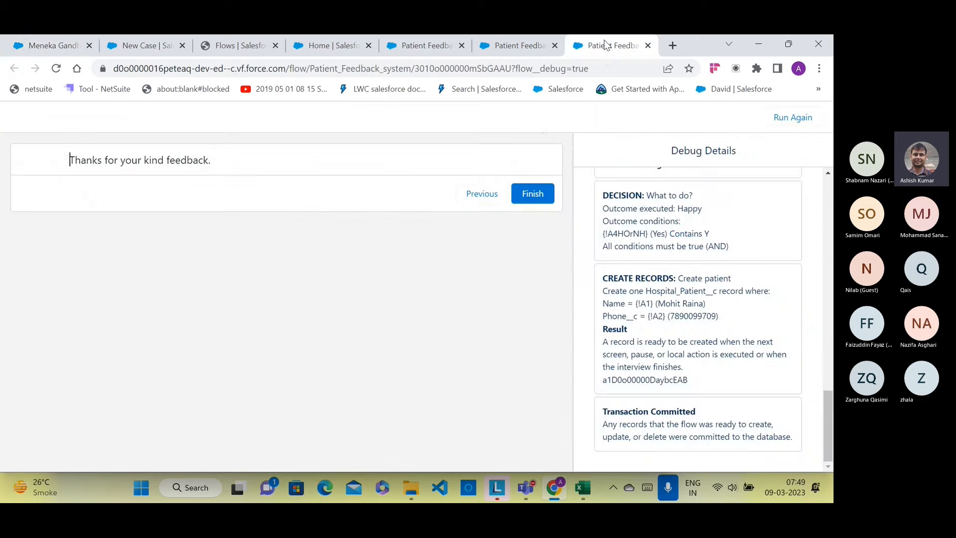
pyautogui.click(529, 49)
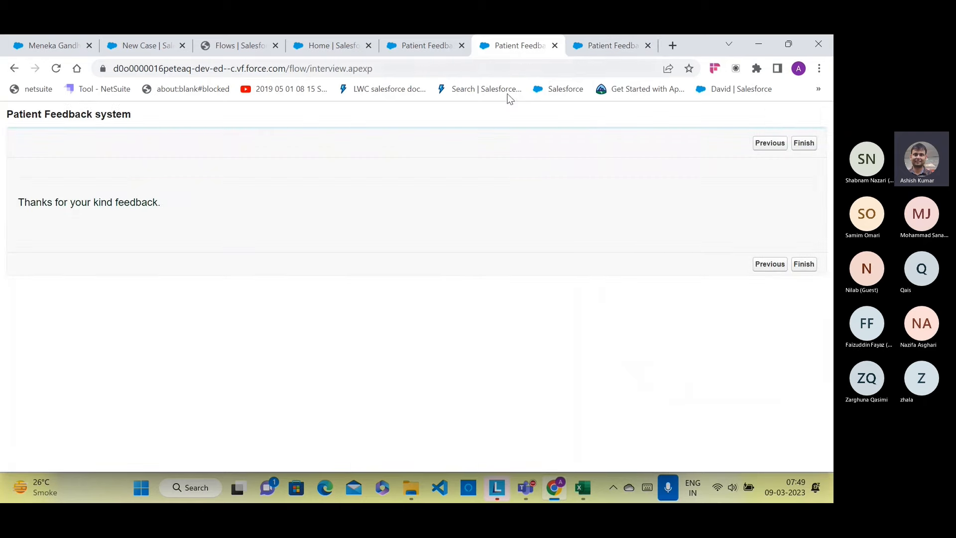
pyautogui.click(803, 144)
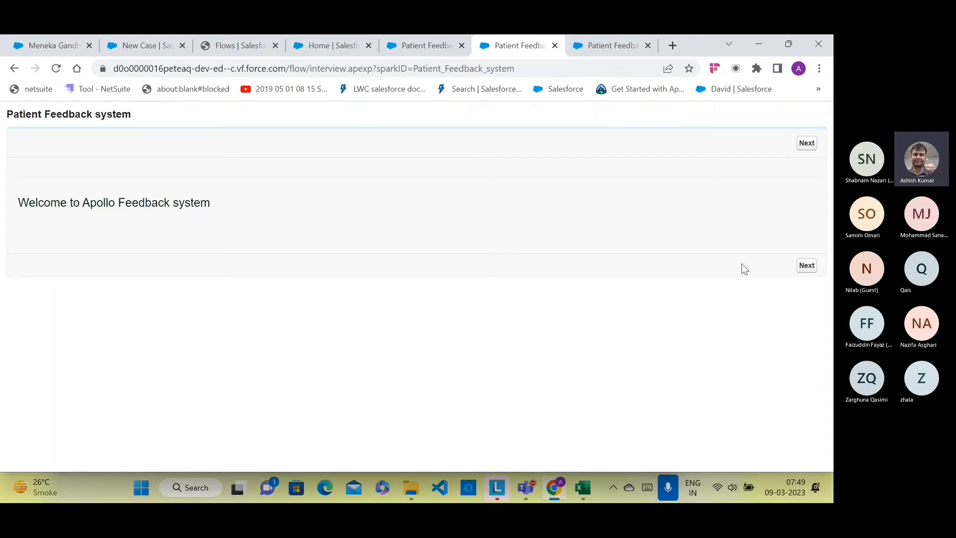
pyautogui.click(806, 265)
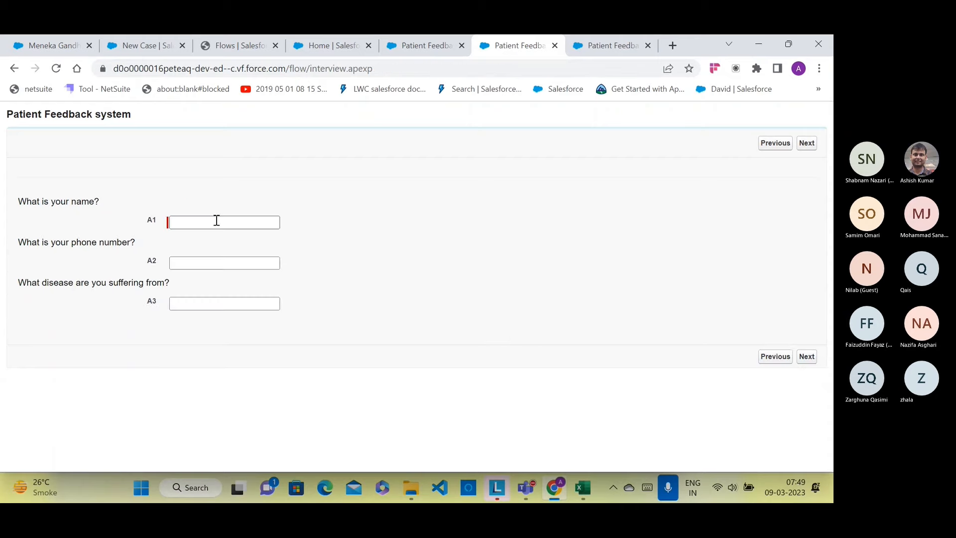
# Step: Enter a patient name, the saved phone number and the disease High Blood pressure
pyautogui.click(216, 227)
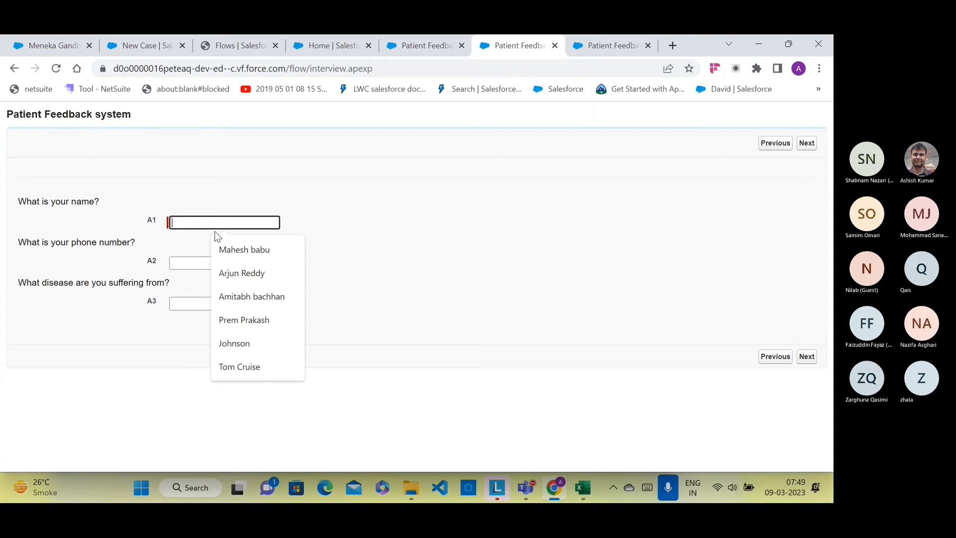
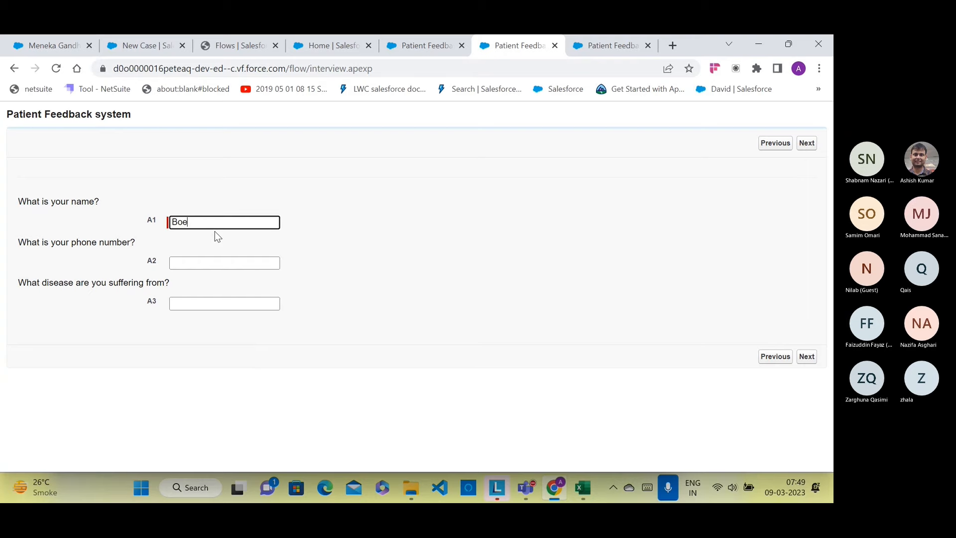
pyautogui.press('BackSpace')
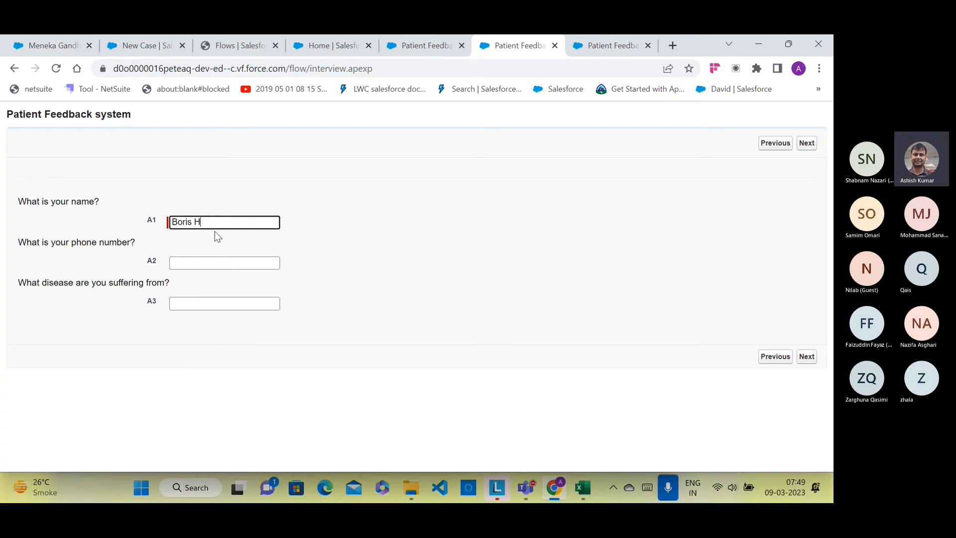
pyautogui.press('BackSpace')
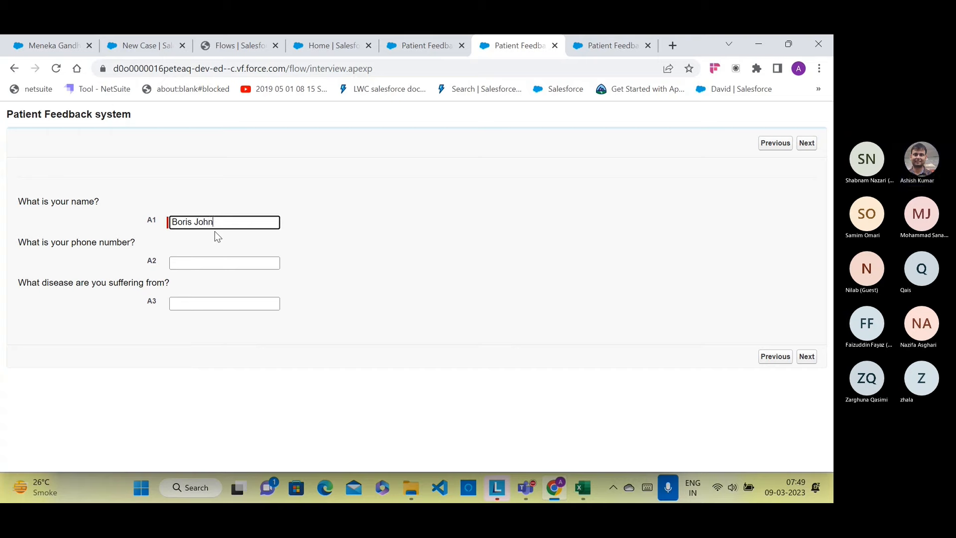
pyautogui.click(199, 261)
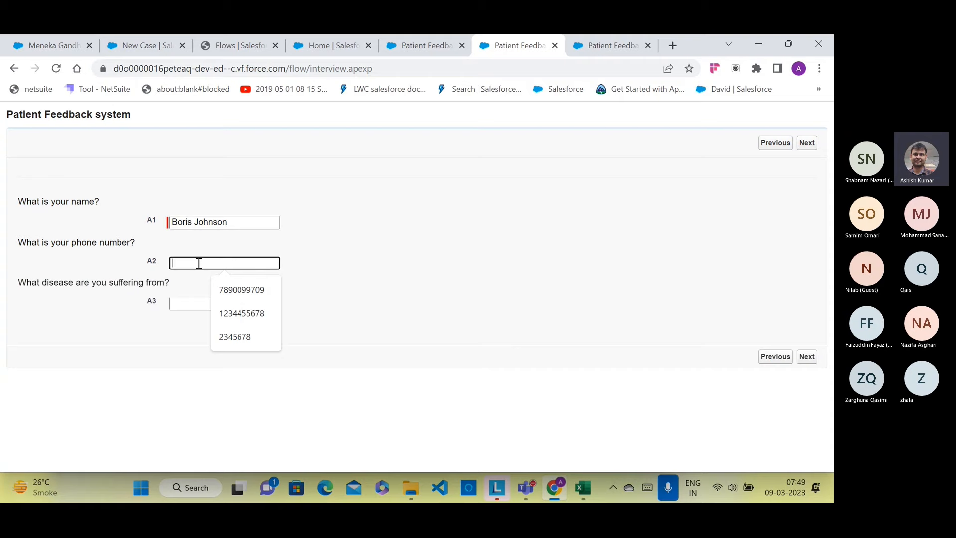
pyautogui.click(234, 292)
pyautogui.click(224, 304)
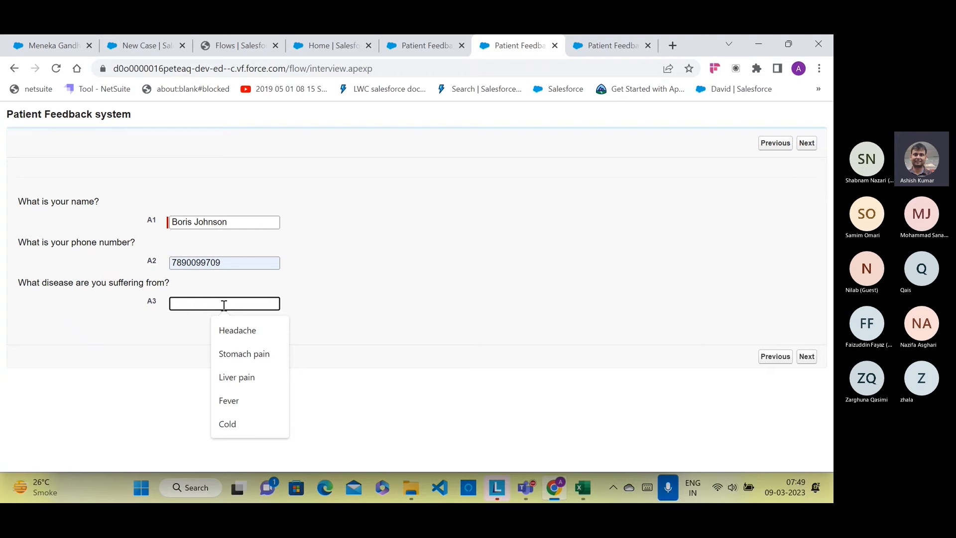
pyautogui.write('High ')
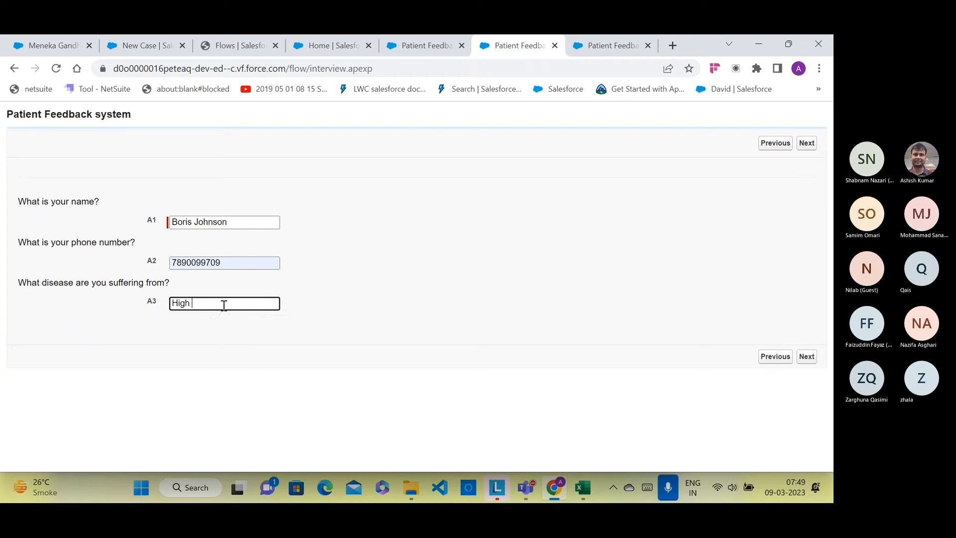
pyautogui.write('Blood pressure')
pyautogui.click(805, 356)
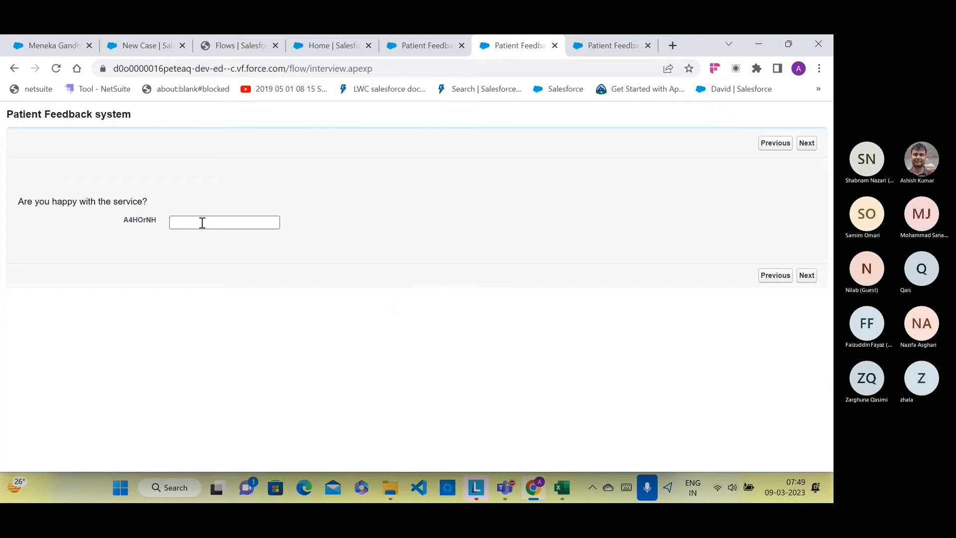
# Step: Answer No to being happy with the service and submit the feedback
pyautogui.click(202, 223)
pyautogui.write('No')
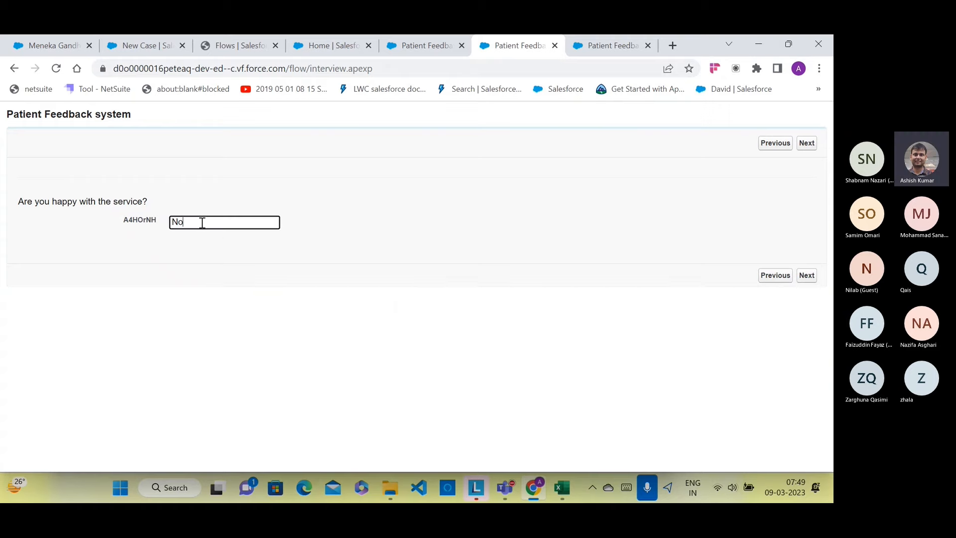
pyautogui.click(805, 274)
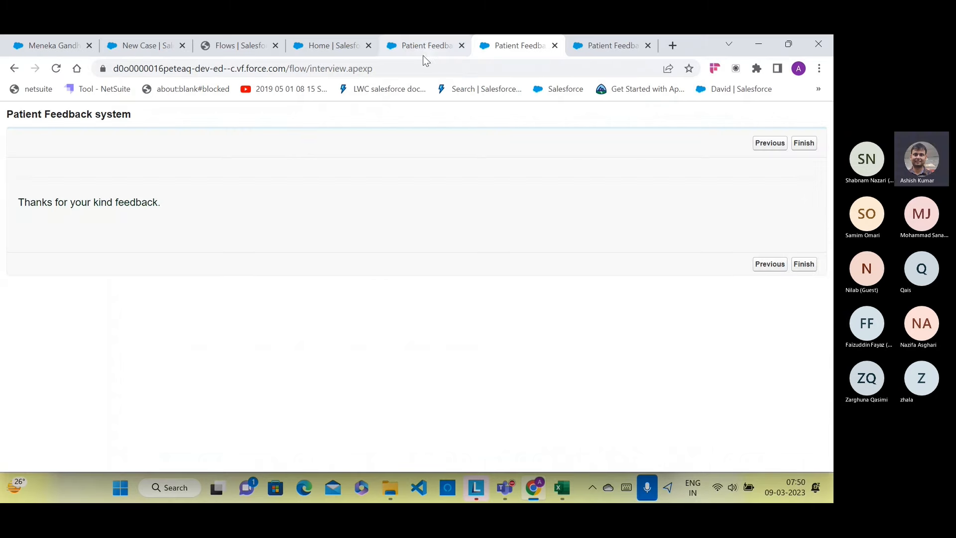
# Step: Discard the unfinished New Case form and reload the Cases list
pyautogui.click(160, 46)
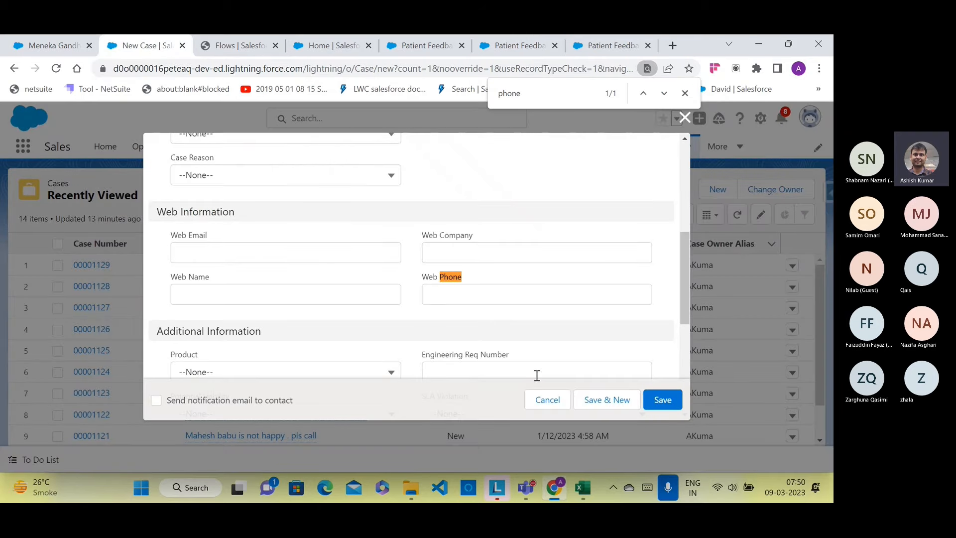
pyautogui.click(547, 400)
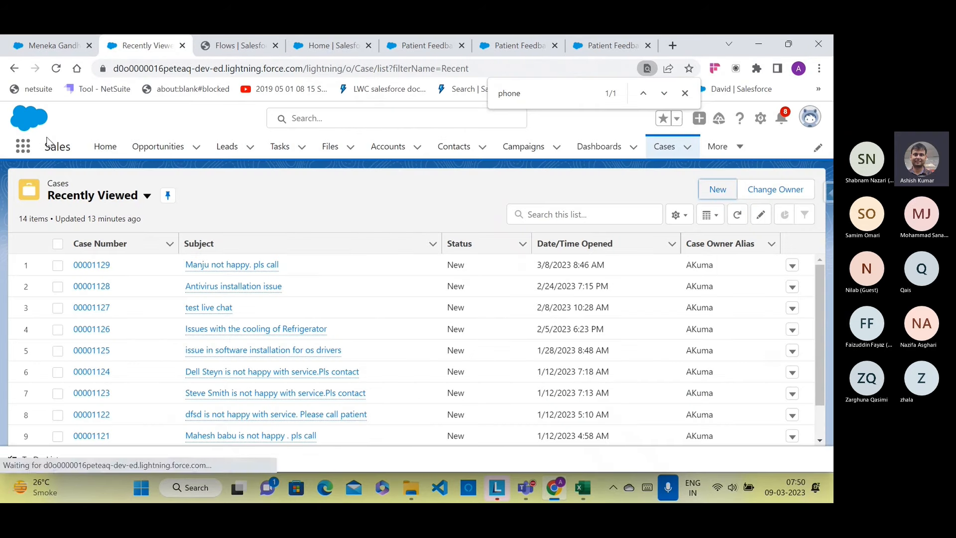
pyautogui.click(56, 69)
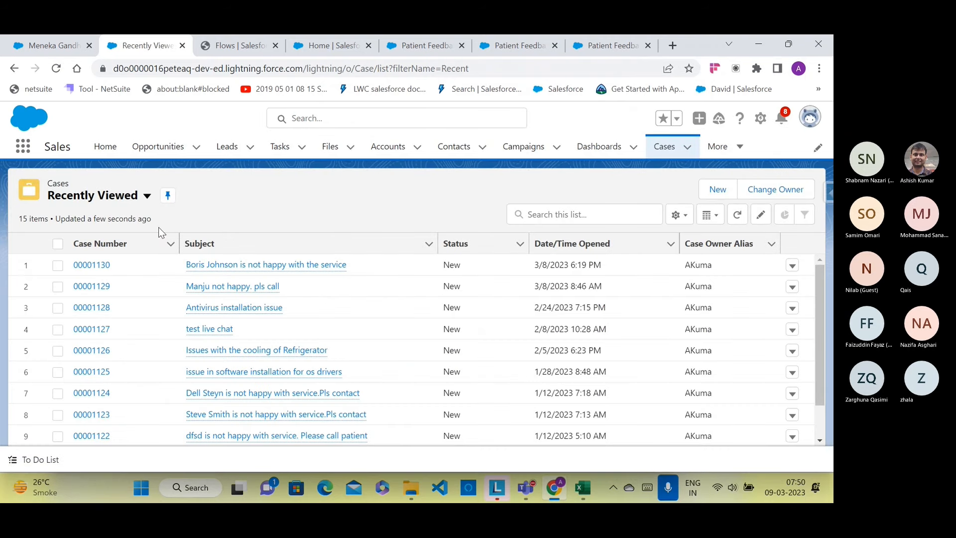
pyautogui.moveTo(283, 269)
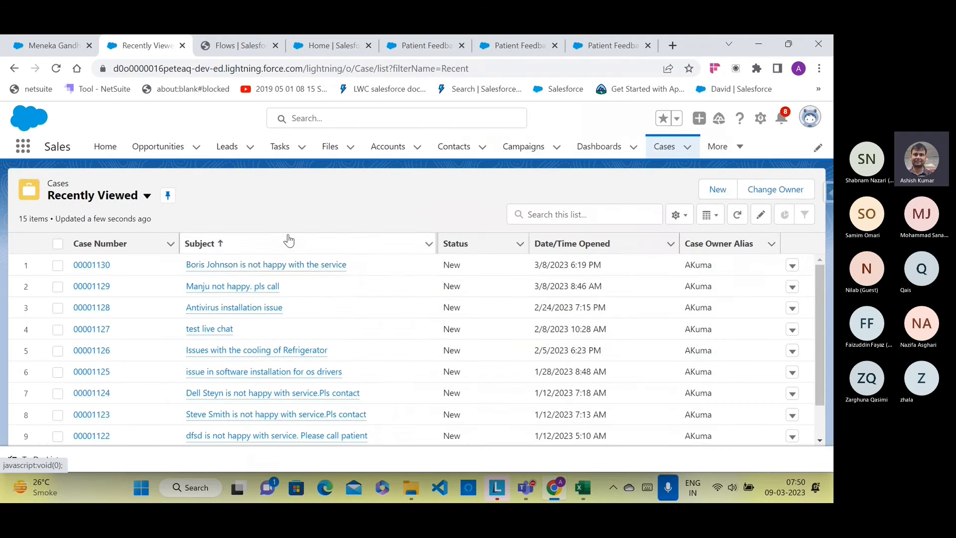
pyautogui.click(265, 215)
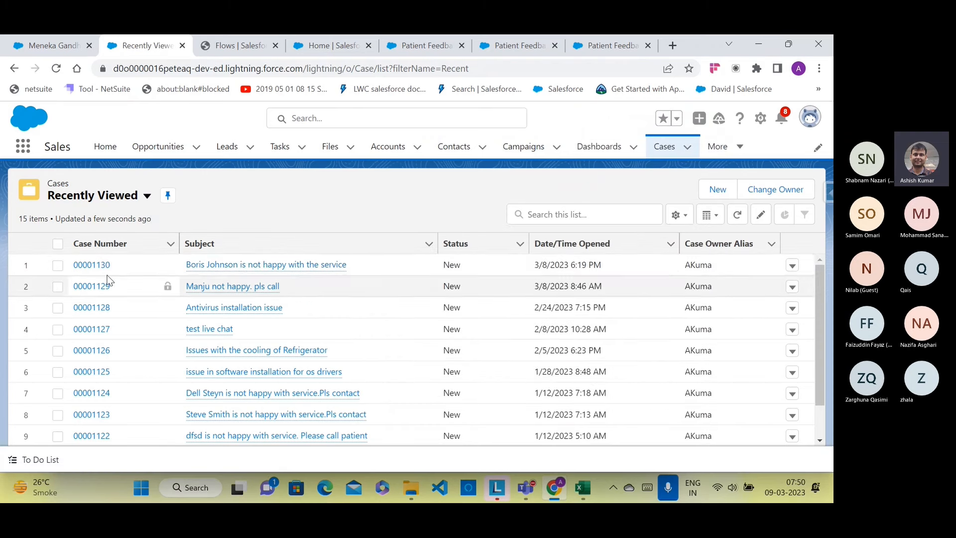
# Step: Open the newest flow-created case, review its details, and return to Flow Builder
pyautogui.click(93, 265)
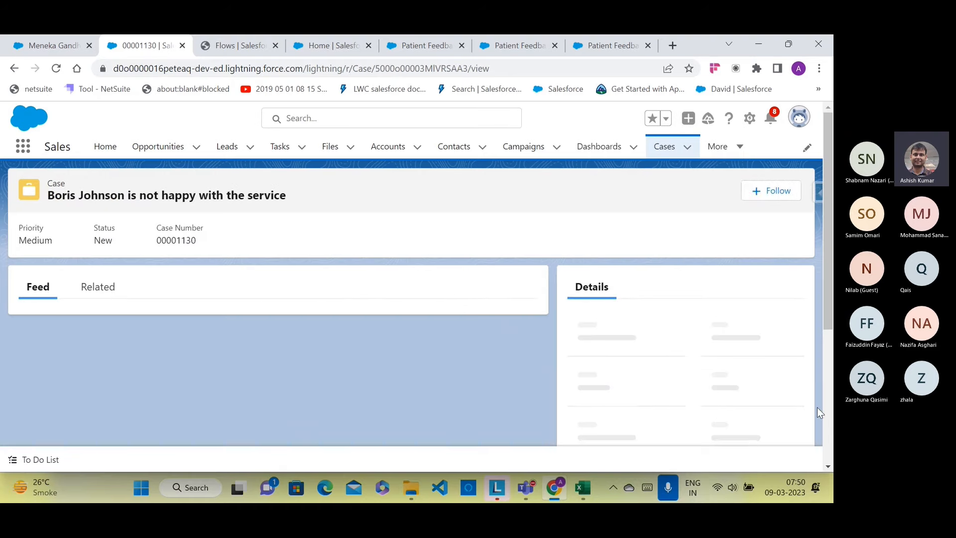
pyautogui.scroll(-3, 166, 333)
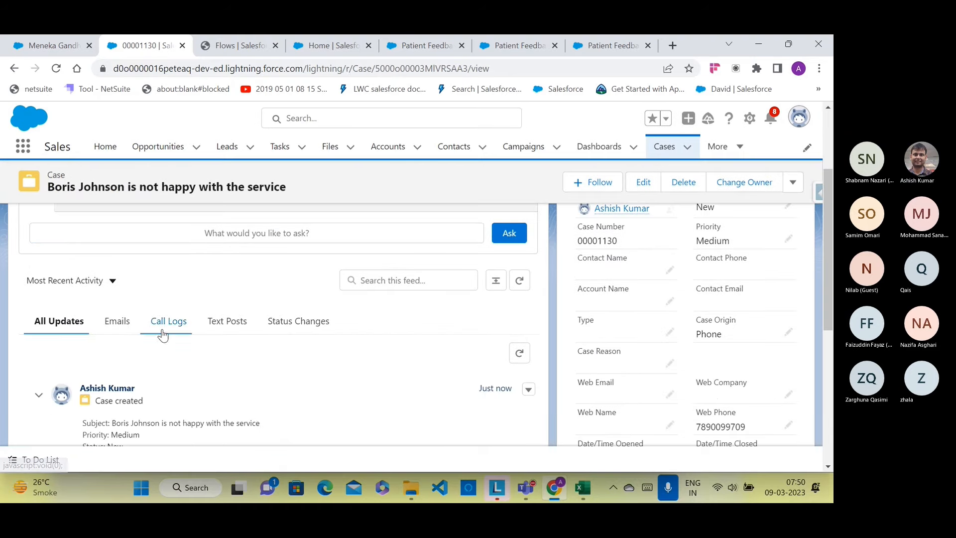
pyautogui.scroll(-1, 166, 335)
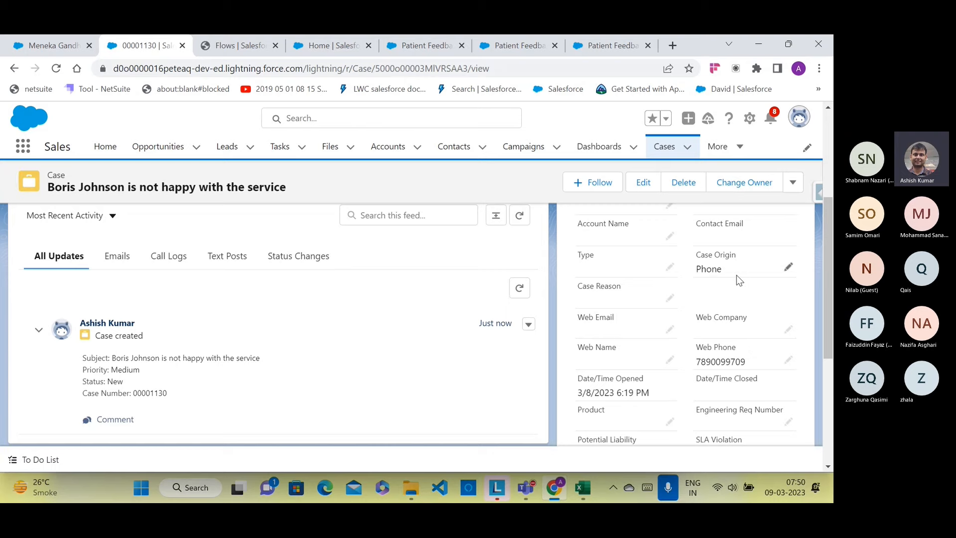
pyautogui.scroll(-1, 743, 360)
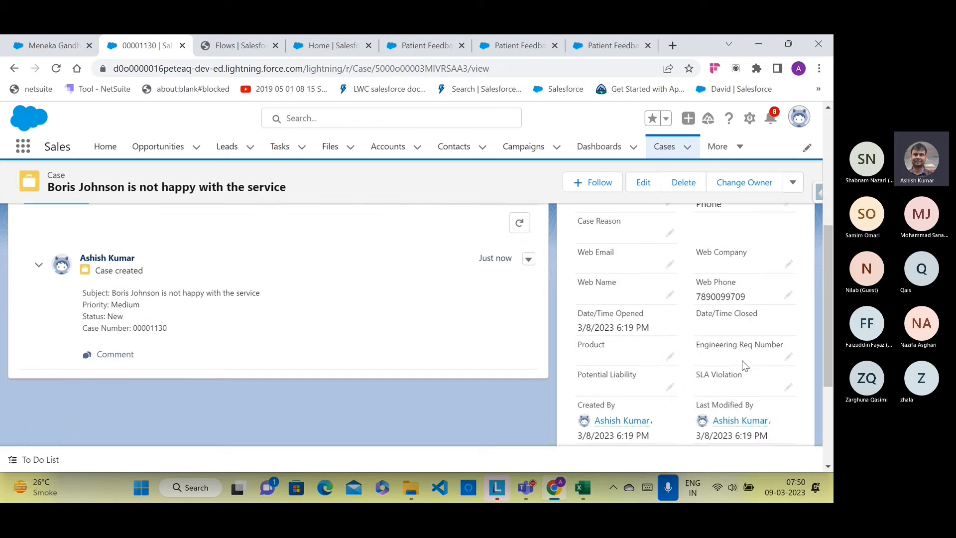
pyautogui.scroll(2, 748, 334)
pyautogui.scroll(2, 749, 332)
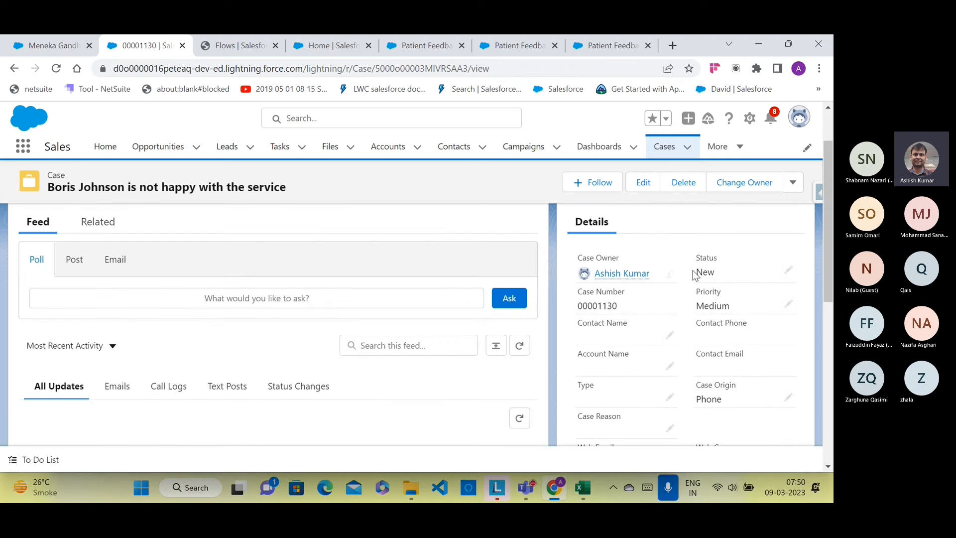
pyautogui.scroll(-5, 675, 297)
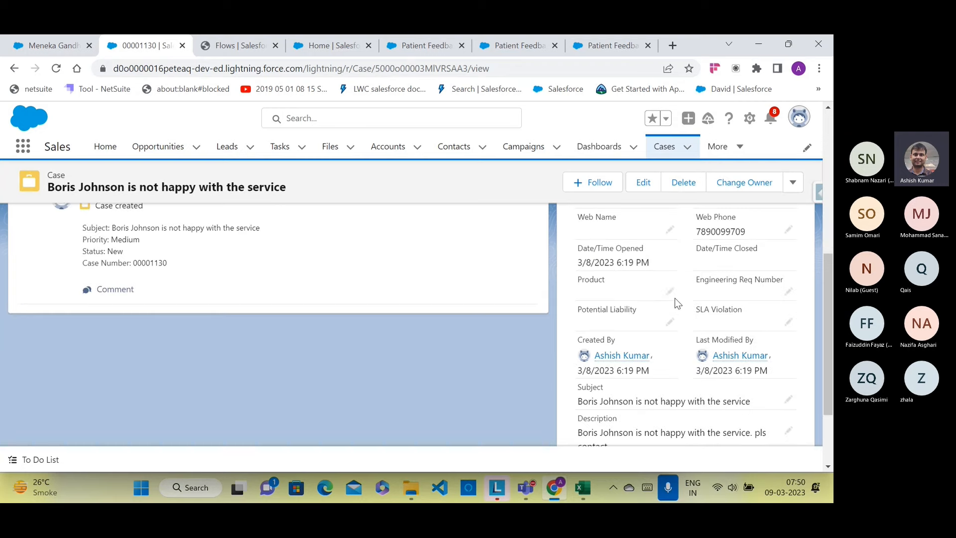
pyautogui.scroll(-2, 634, 381)
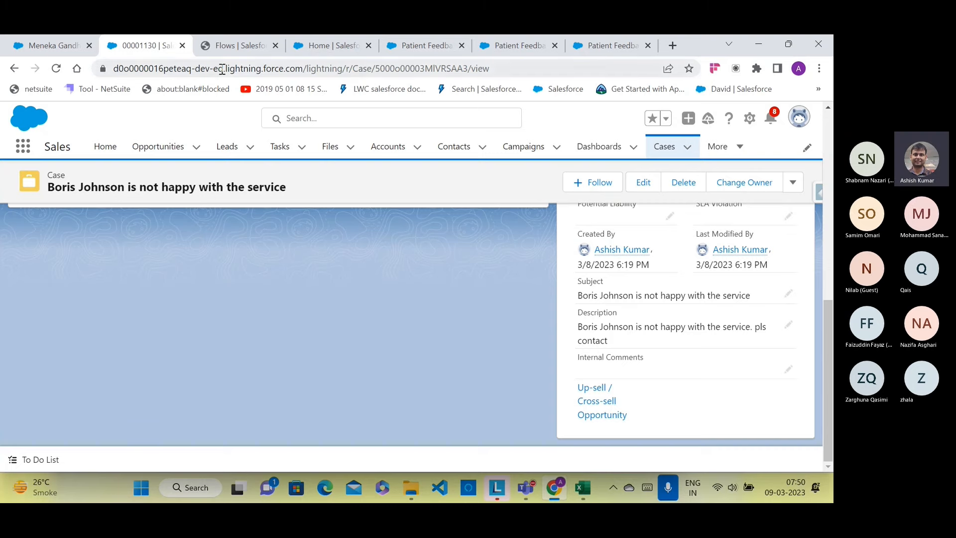
pyautogui.click(442, 46)
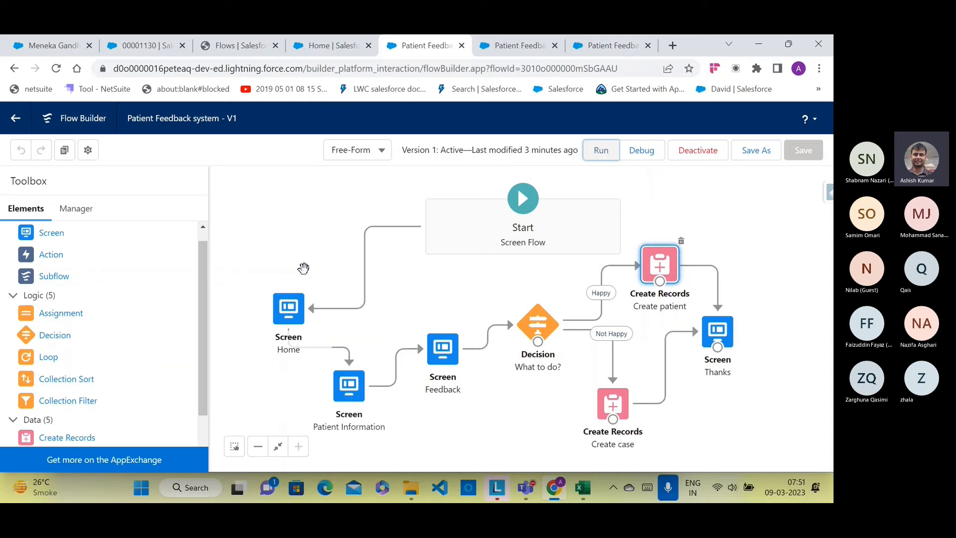
# Step: Finish the live run so it restarts, select its page address, and search for Notepad
pyautogui.click(518, 48)
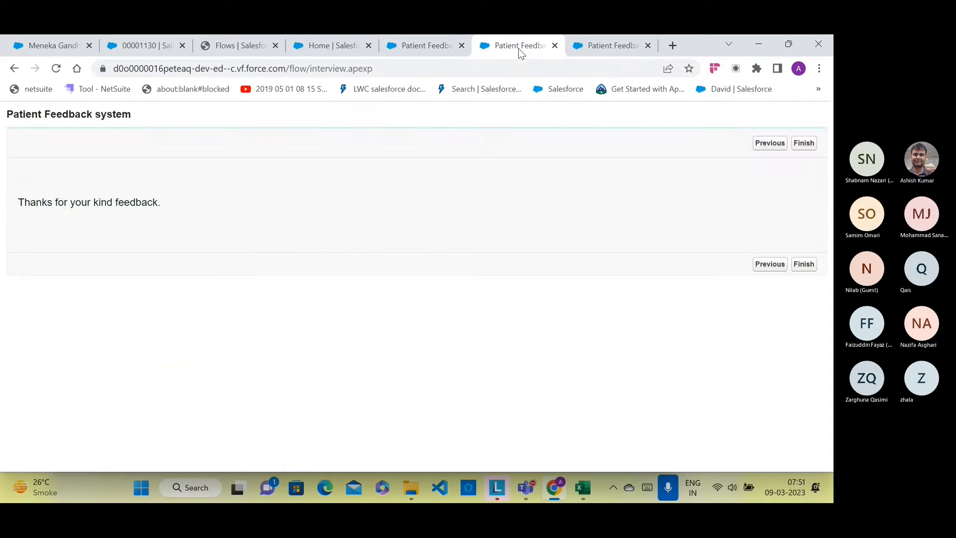
pyautogui.click(810, 149)
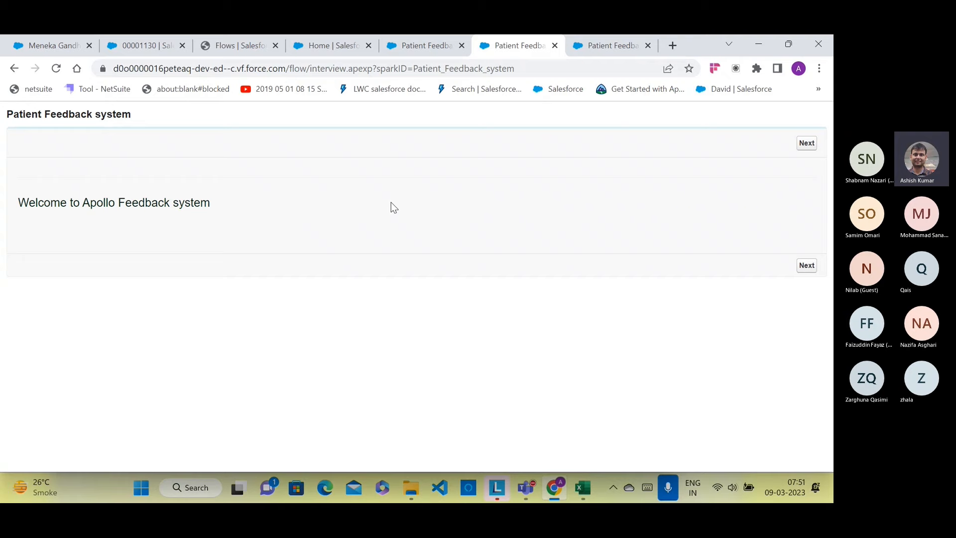
pyautogui.click(539, 68)
pyautogui.hotkey('ctrl', 'c')
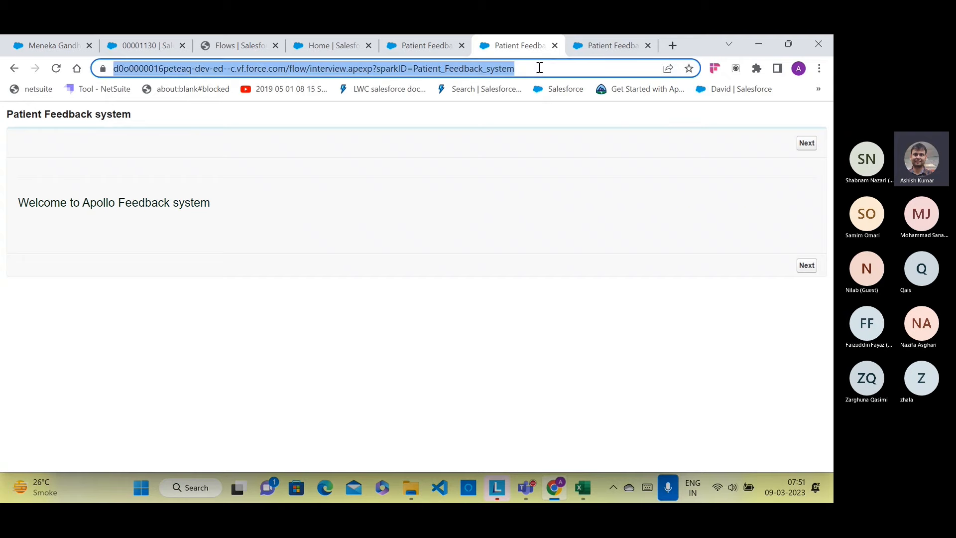
pyautogui.click(149, 489)
# Step: Paste the flow run URL into a new Notepad note, then return to the Hospital Patient record
pyautogui.write('n')
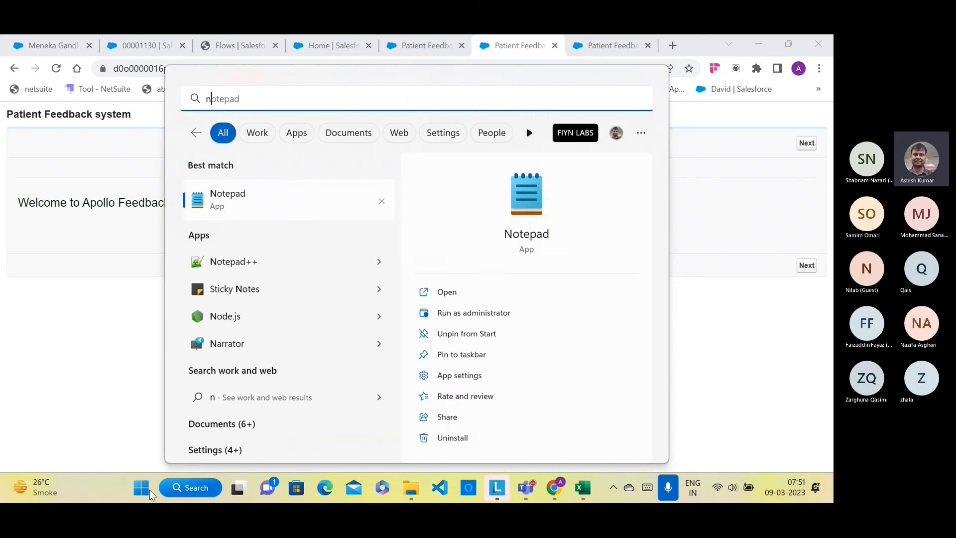
pyautogui.press('Return')
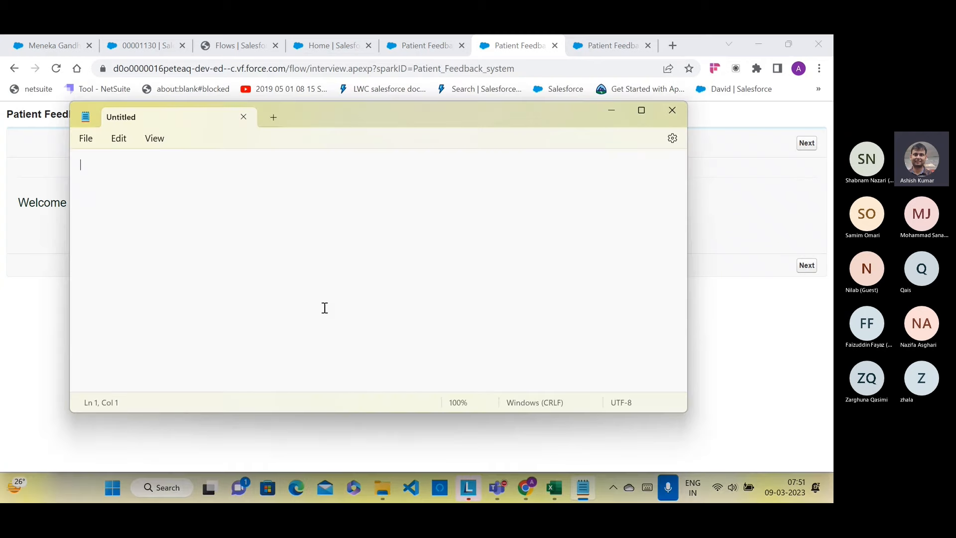
pyautogui.hotkey('ctrl', 'v')
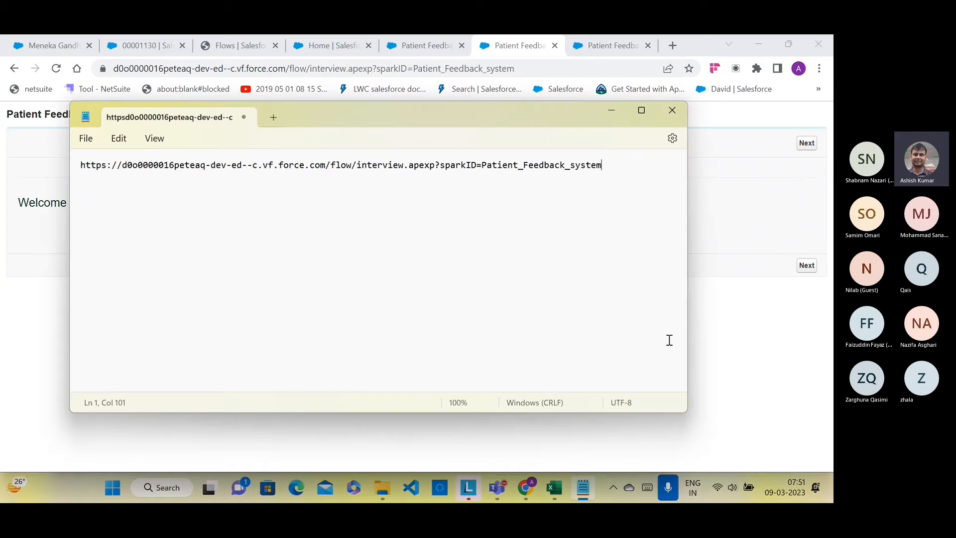
pyautogui.click(729, 372)
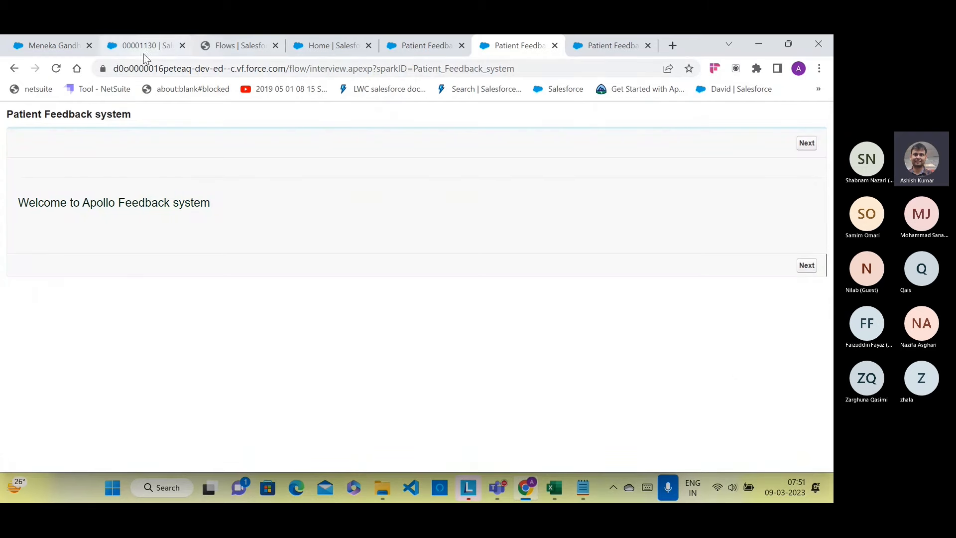
pyautogui.click(72, 45)
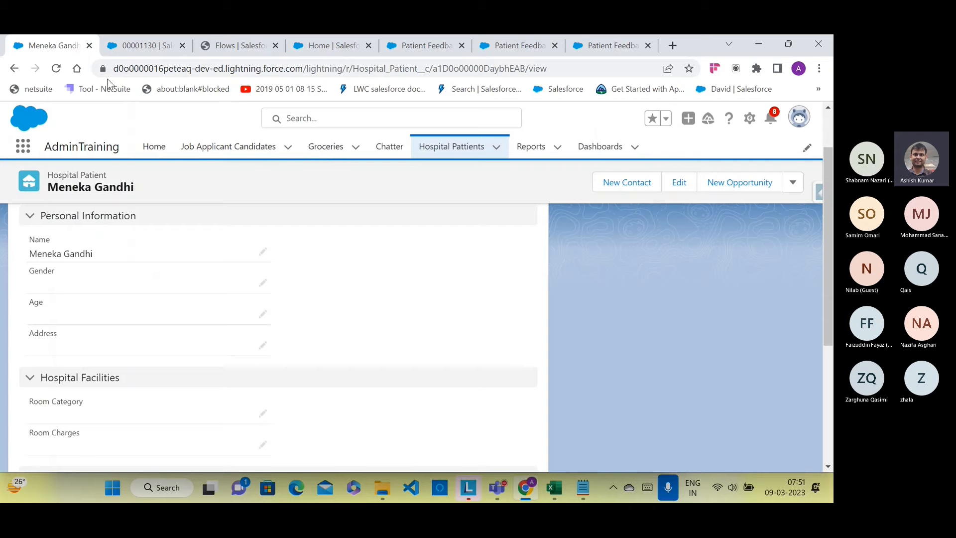
# Step: Open Setup in a new tab and find the Tabs page via Quick Find 'tabs', scrolled to Web Tabs
pyautogui.click(749, 119)
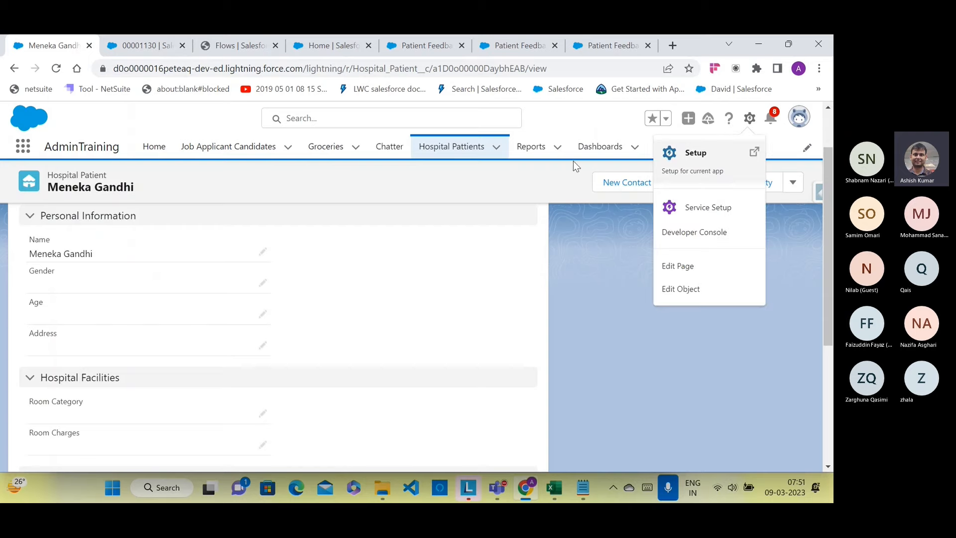
pyautogui.click(669, 158)
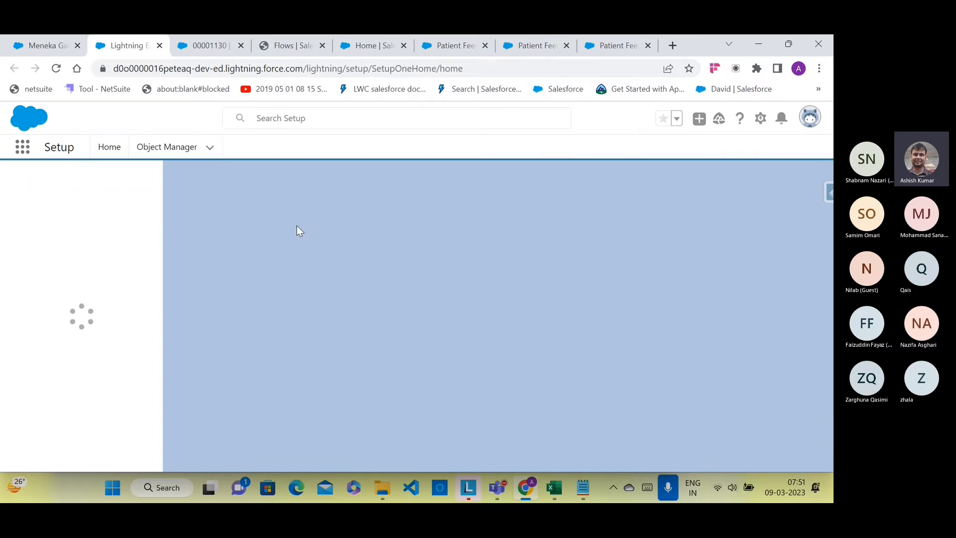
pyautogui.click(91, 187)
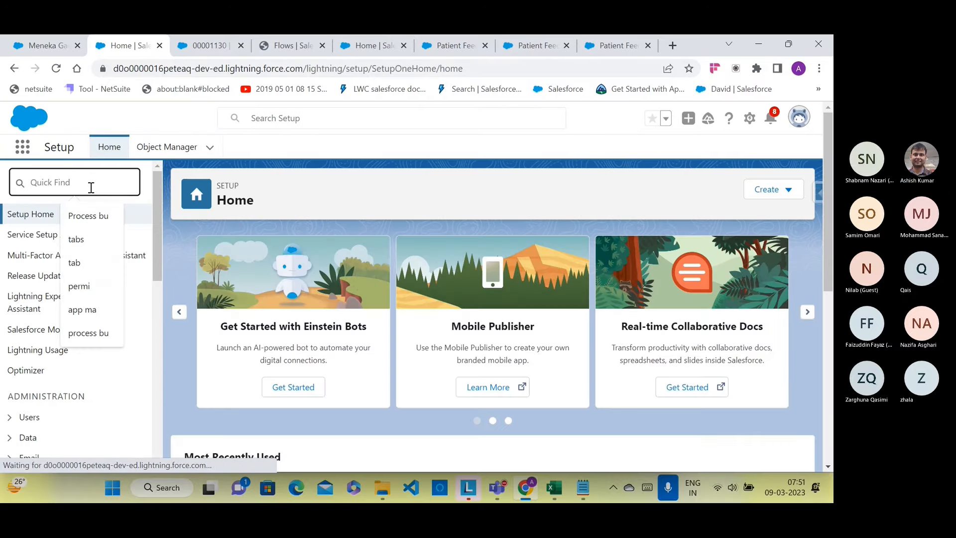
pyautogui.write('tabs')
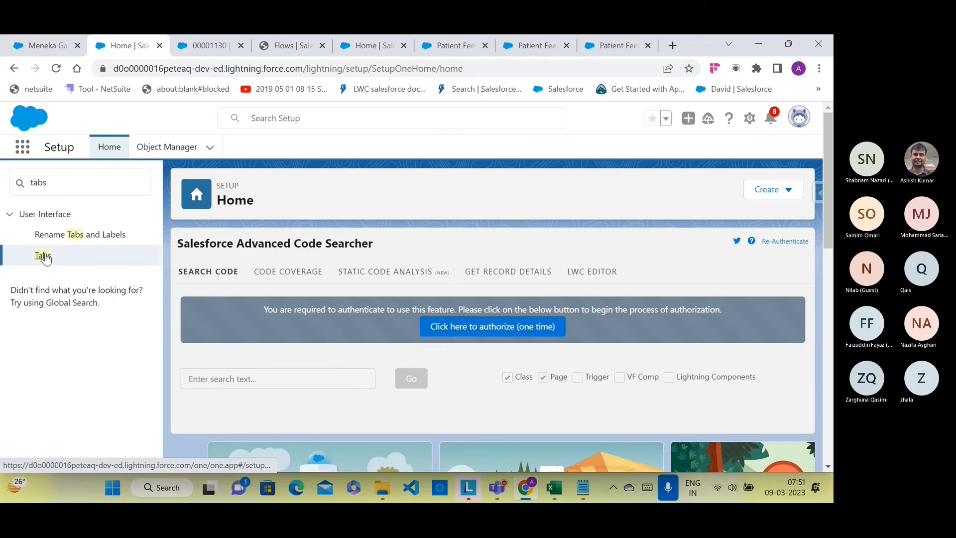
pyautogui.click(44, 254)
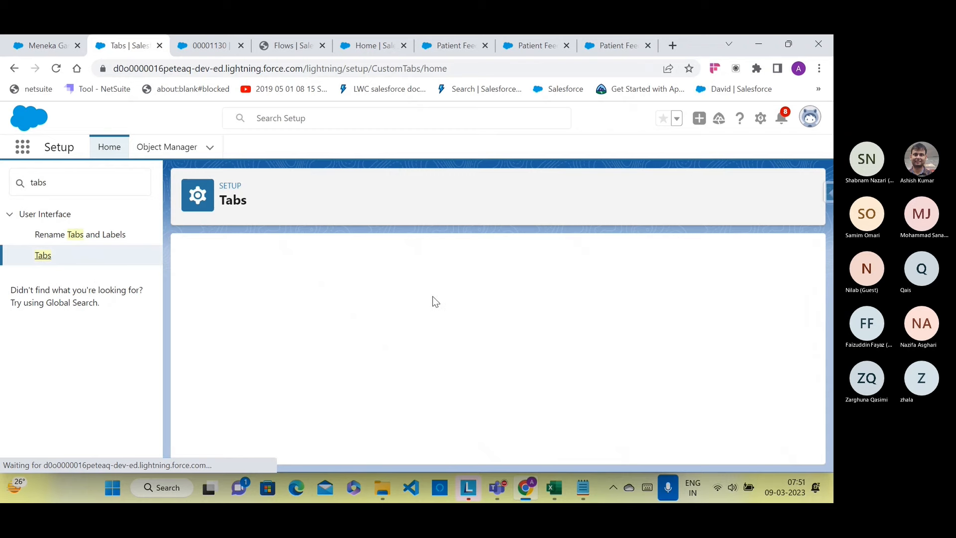
pyautogui.scroll(-10, 398, 293)
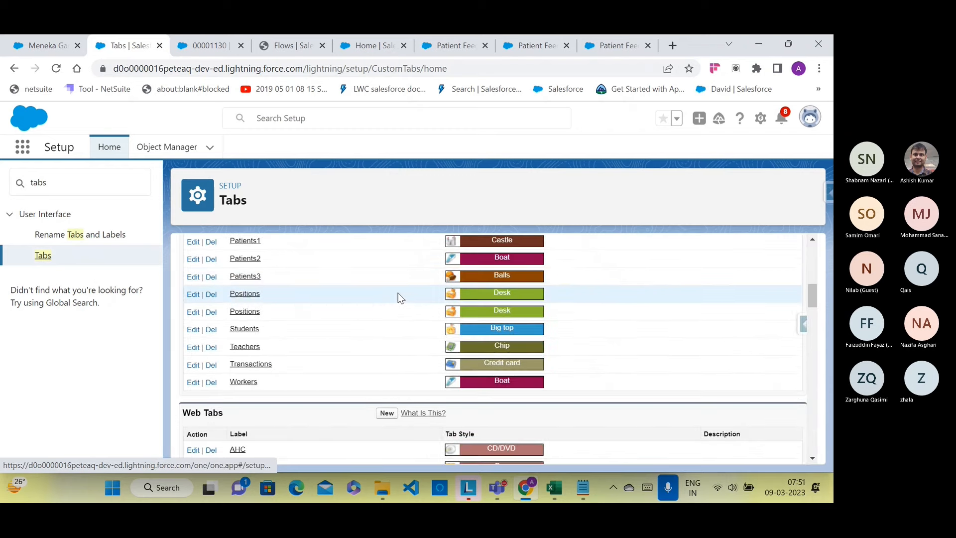
pyautogui.scroll(-1, 321, 277)
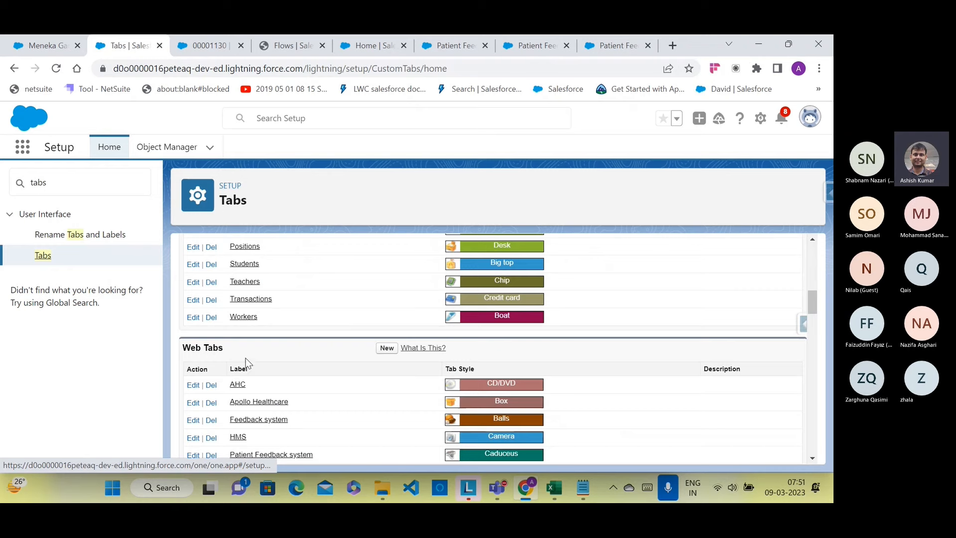
# Step: Start a new full-page web tab labelled Patient Feedback system with the Big top style
pyautogui.scroll(-1, 268, 361)
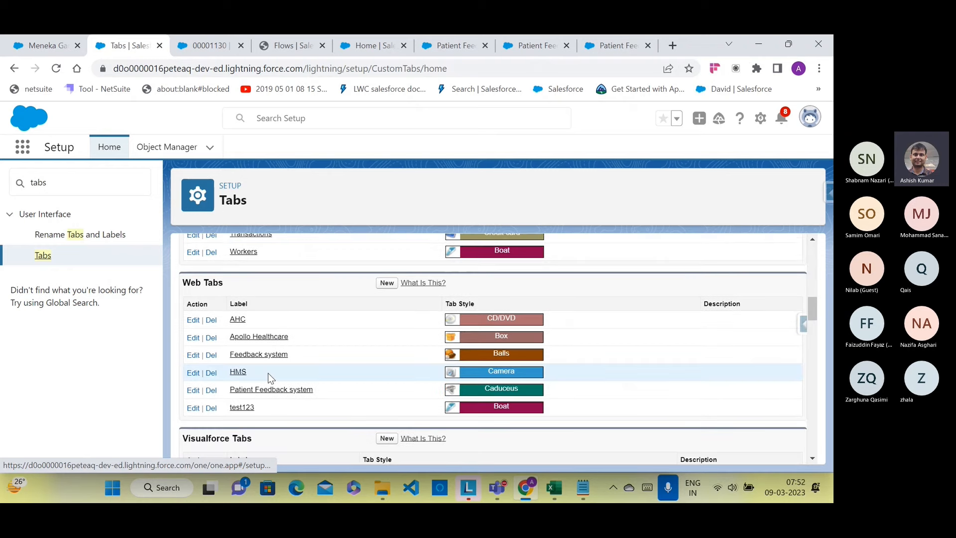
pyautogui.click(388, 283)
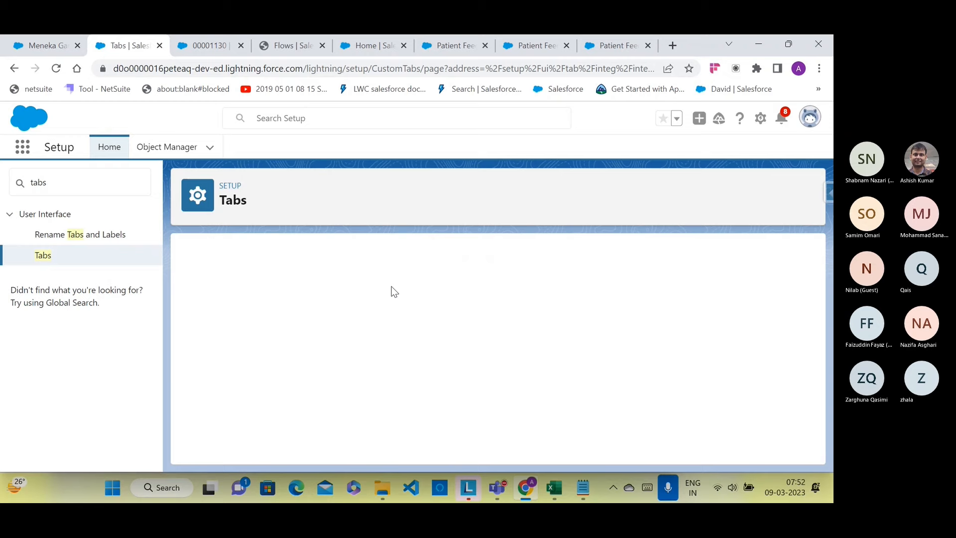
pyautogui.scroll(-3, 391, 287)
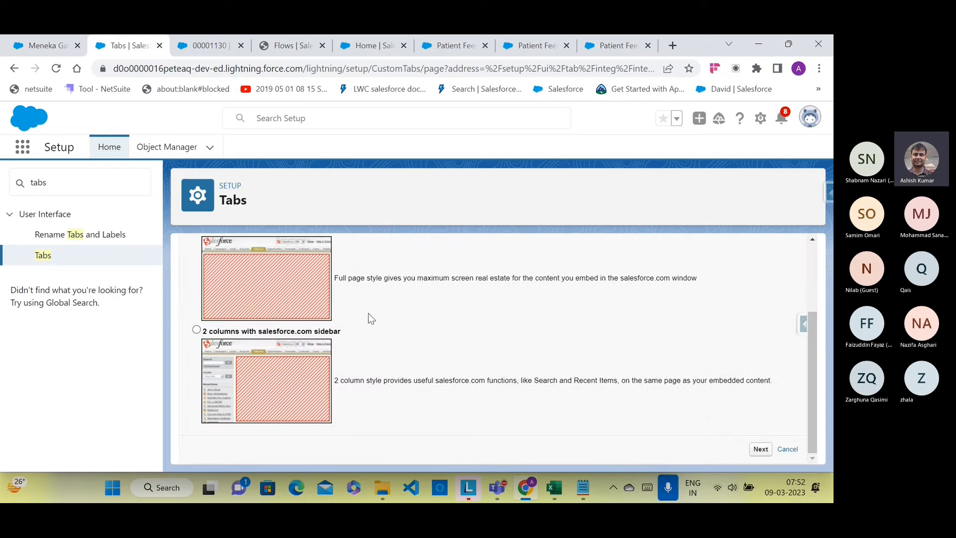
pyautogui.click(759, 448)
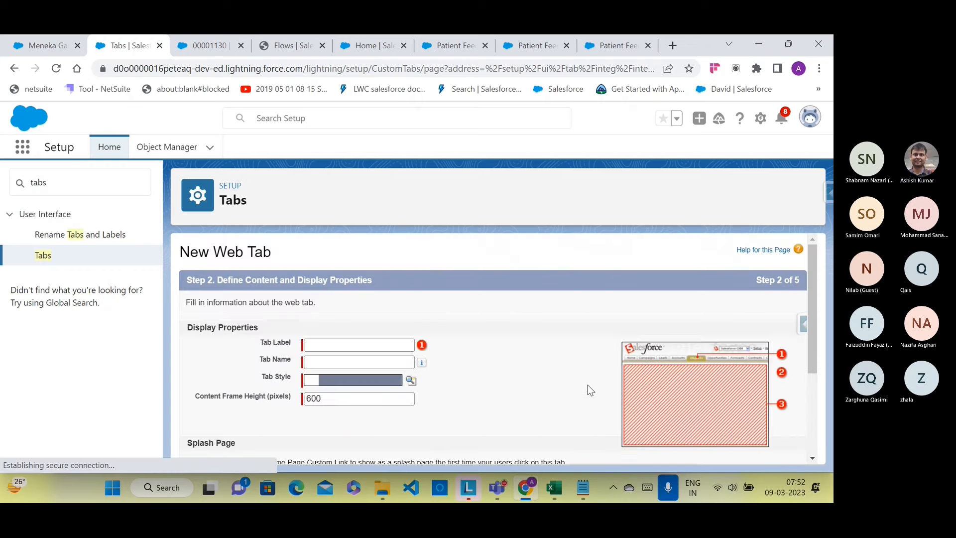
pyautogui.click(329, 346)
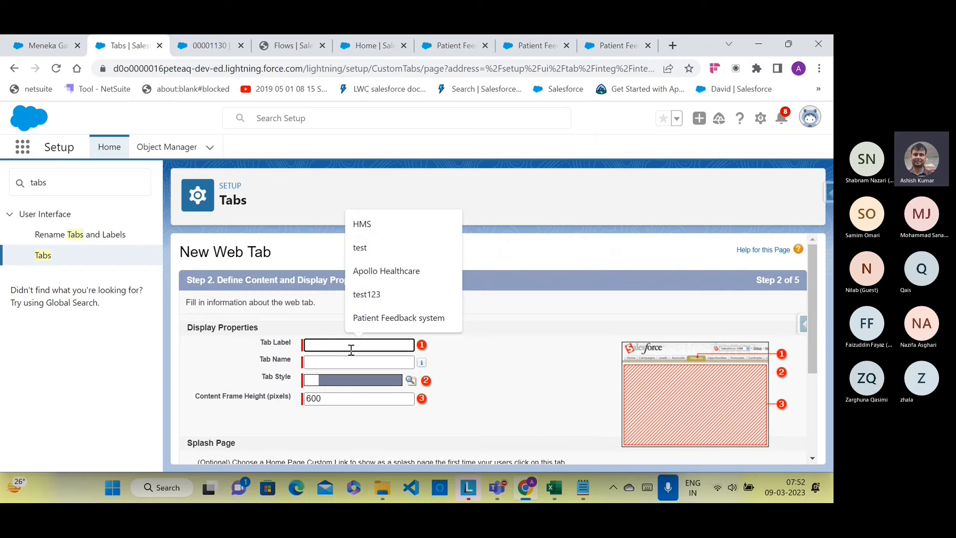
pyautogui.click(392, 315)
pyautogui.click(376, 362)
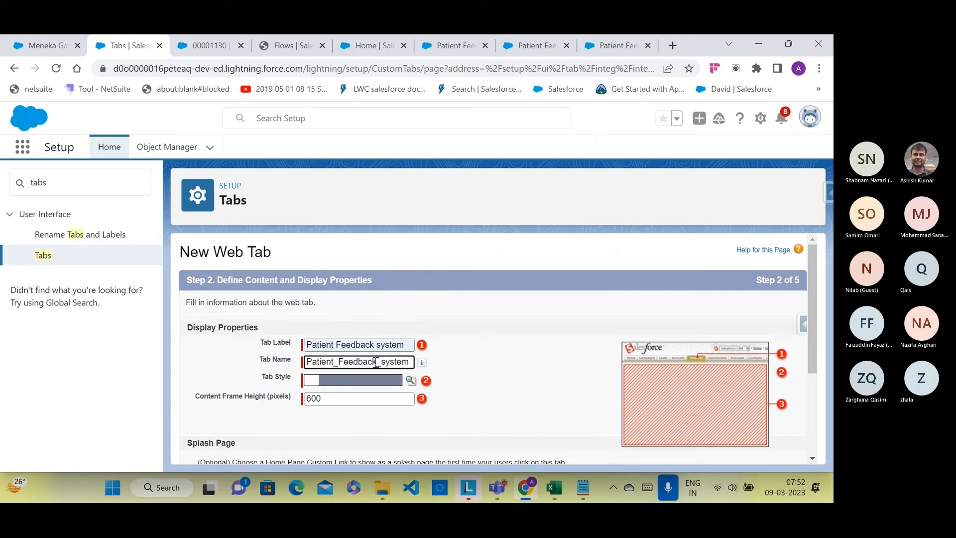
pyautogui.click(410, 380)
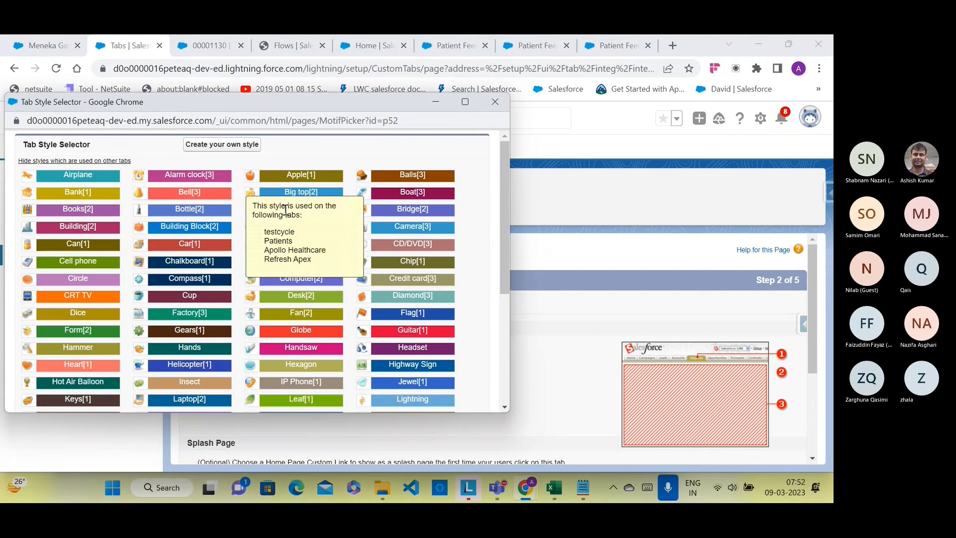
pyautogui.click(288, 199)
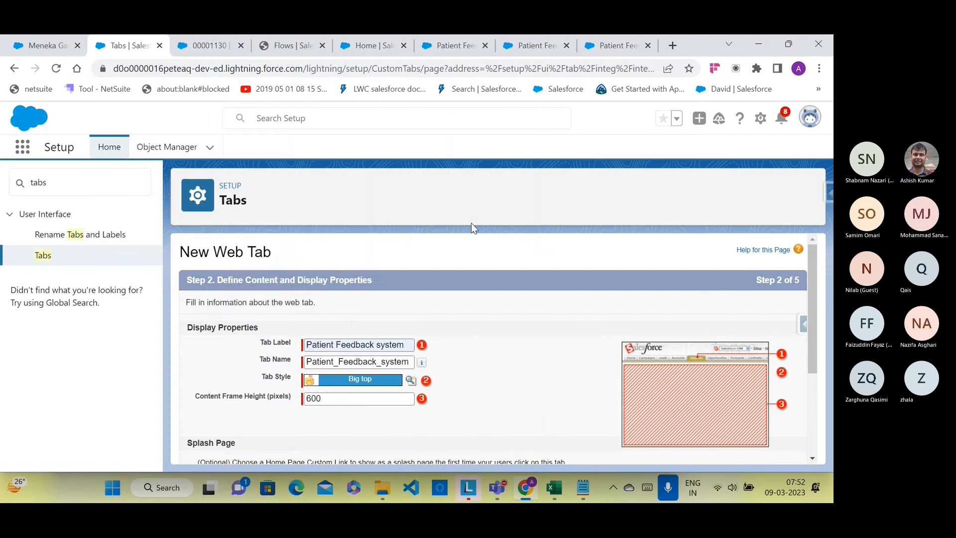
pyautogui.scroll(-3, 523, 319)
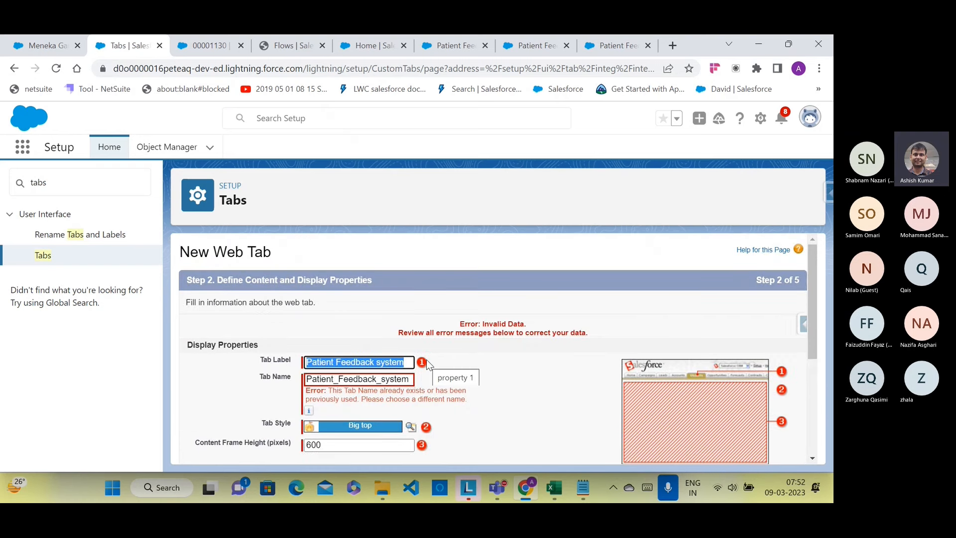
# Step: Relabel the tab 'Patient Information' and regenerate its Tab Name as Patient_Information
pyautogui.press('BackSpace')
pyautogui.write('Patie')
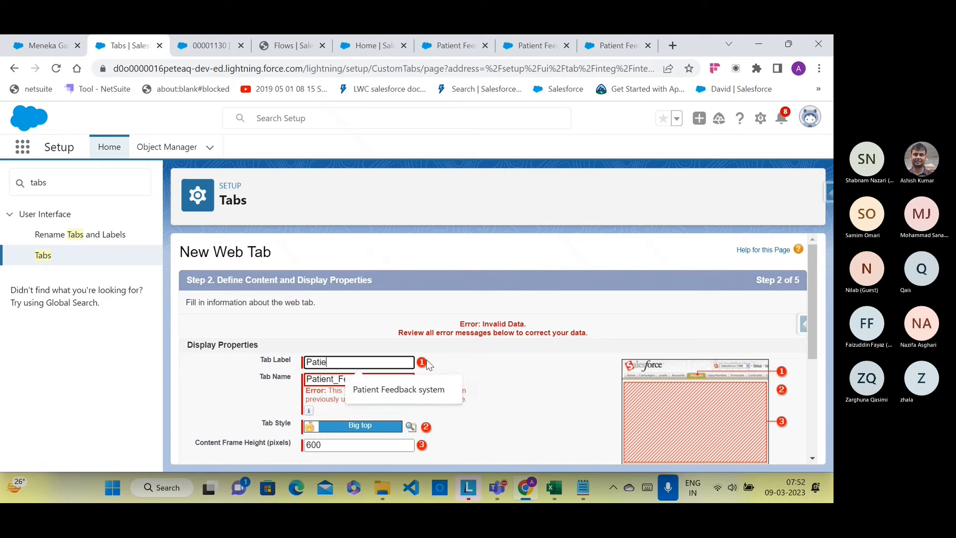
pyautogui.write('nt Informa')
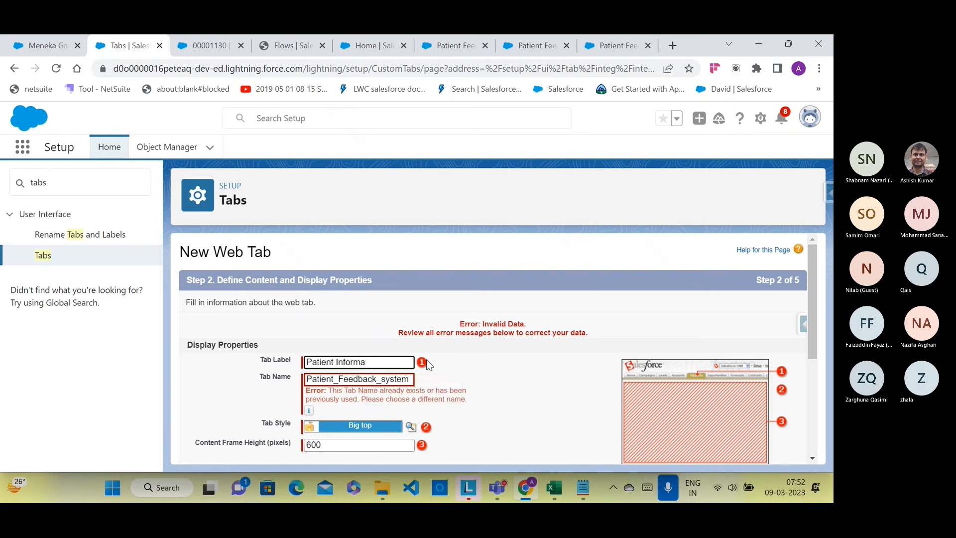
pyautogui.write('yion')
pyautogui.click(414, 379)
pyautogui.hotkey('ctrl', 'a')
pyautogui.press('BackSpace')
pyautogui.click(407, 361)
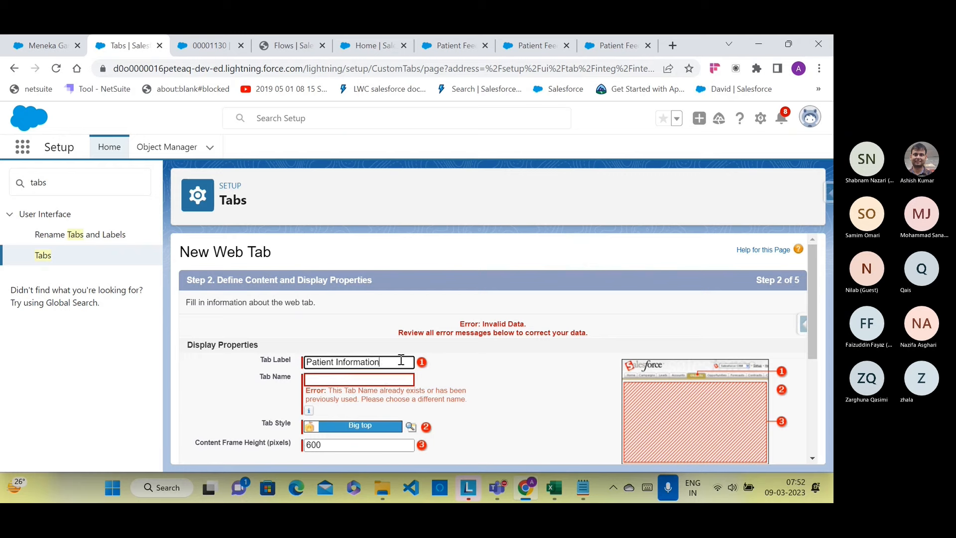
pyautogui.click(375, 382)
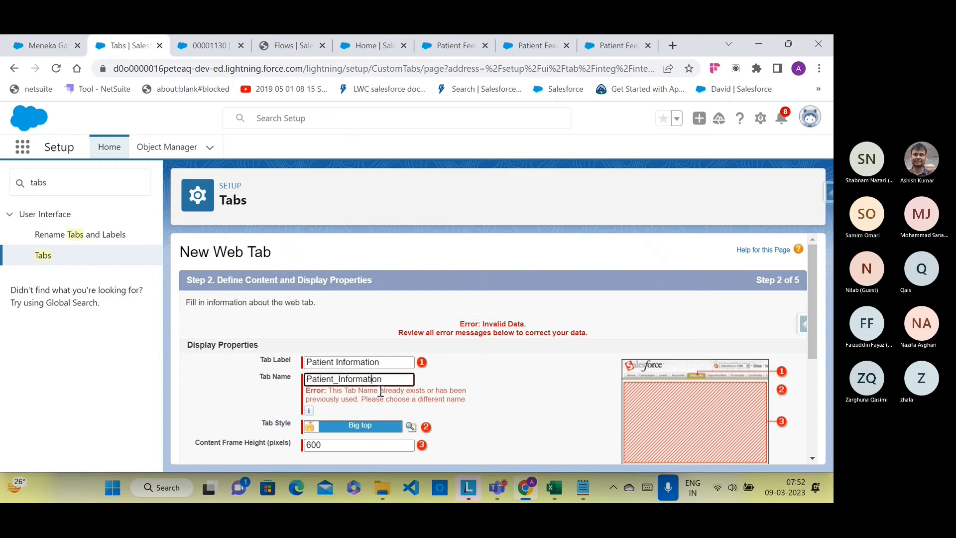
# Step: Set the tab's Button or Link URL to the flow run address ending sparkID=Patient_Feedback_system
pyautogui.scroll(-4, 576, 438)
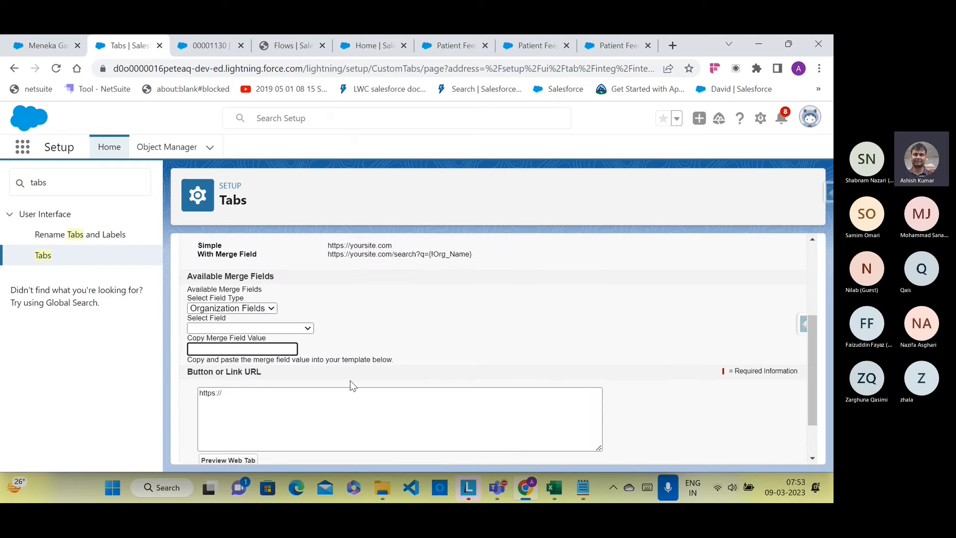
pyautogui.click(254, 395)
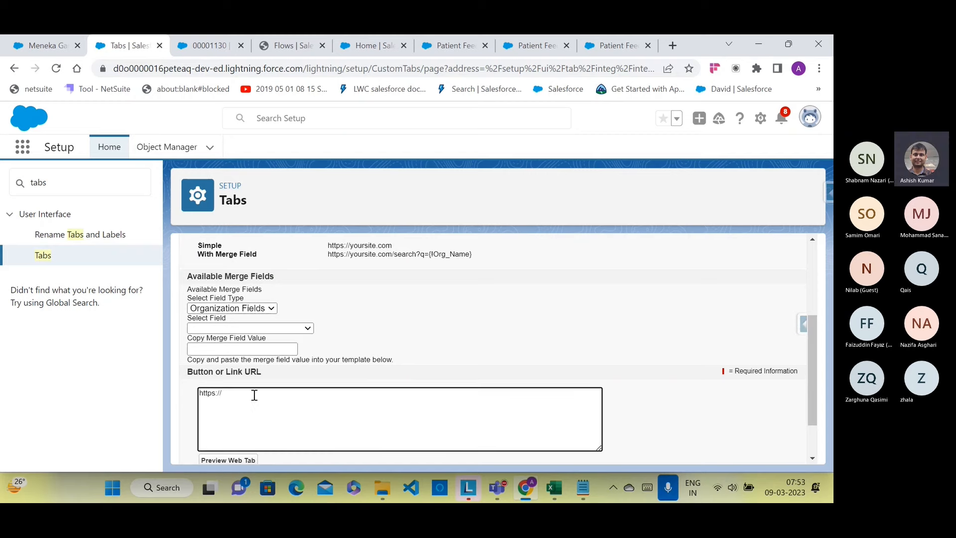
pyautogui.click(588, 488)
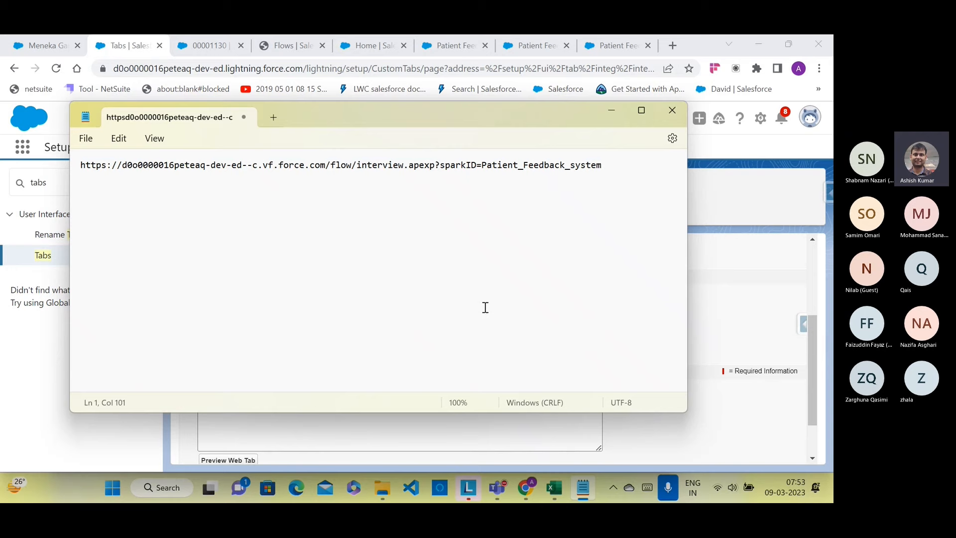
pyautogui.hotkey('ctrl', 'a')
pyautogui.hotkey('ctrl', 'c')
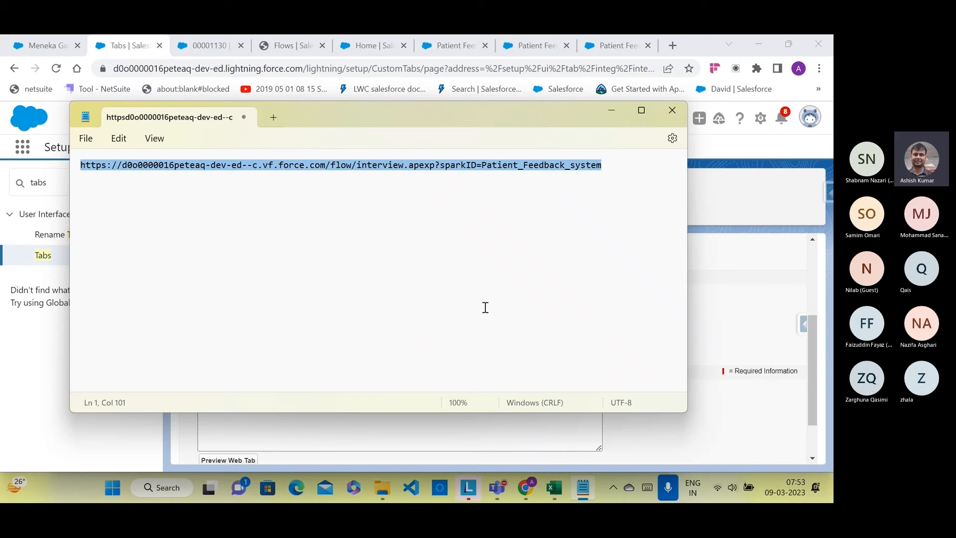
pyautogui.click(413, 429)
pyautogui.hotkey('ctrl', 'a')
pyautogui.hotkey('ctrl', 'v')
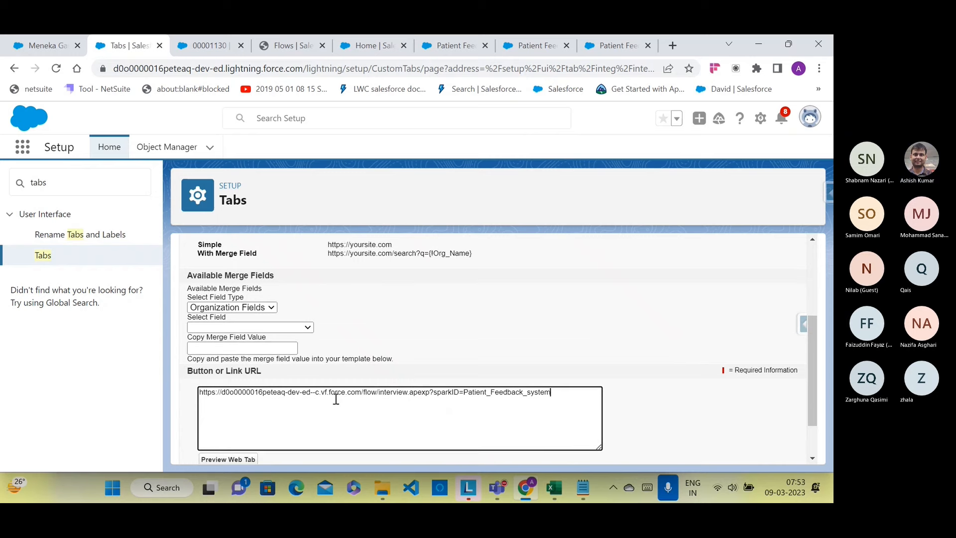
pyautogui.scroll(-2, 413, 429)
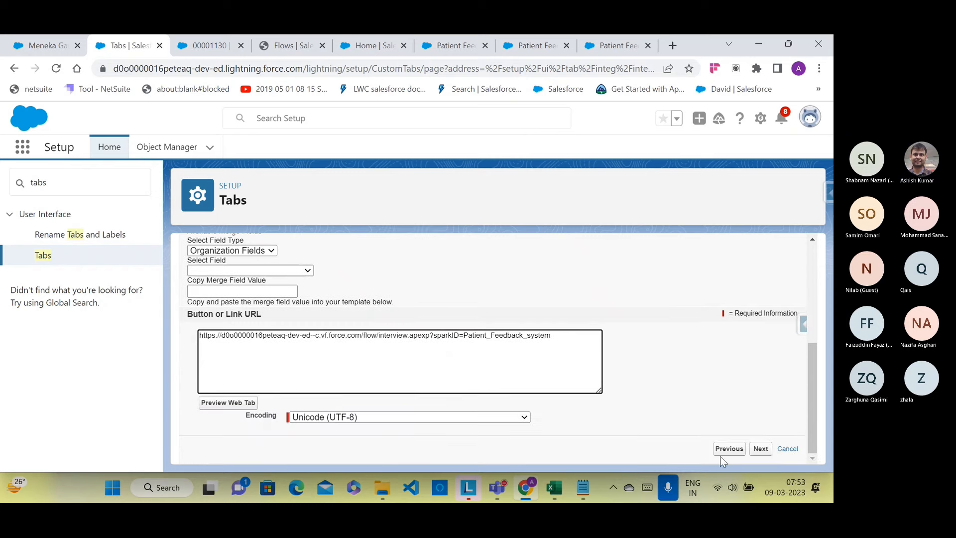
pyautogui.click(765, 448)
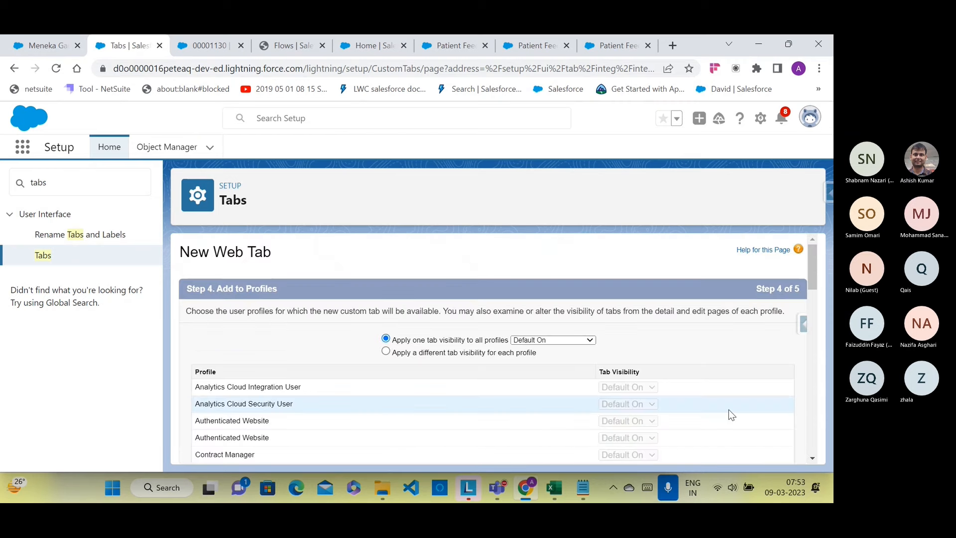
# Step: Keep the tab visible to all profiles, add it only to the AdminTraining app, and save
pyautogui.scroll(-5, 510, 348)
pyautogui.scroll(-15, 512, 350)
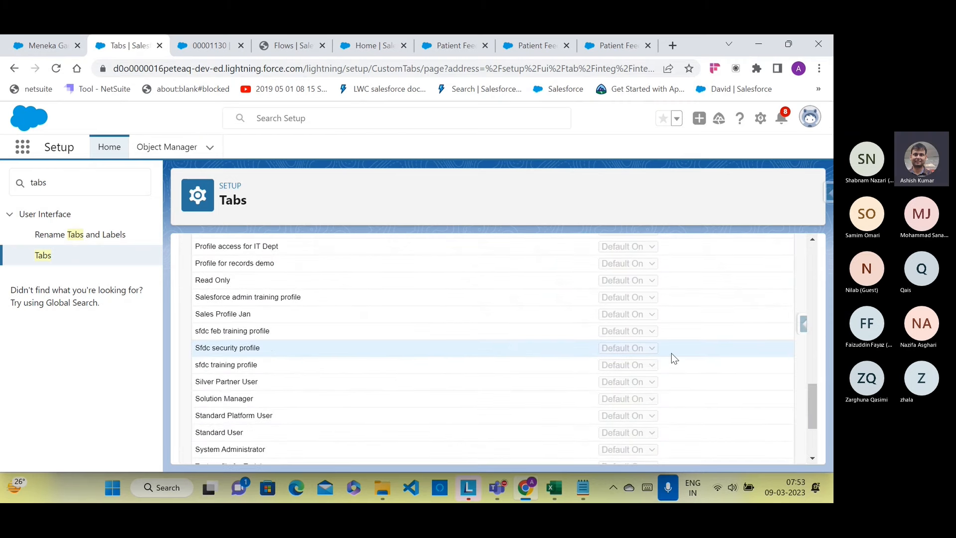
pyautogui.click(759, 448)
pyautogui.click(712, 316)
pyautogui.scroll(-3, 701, 326)
pyautogui.scroll(-7, 701, 328)
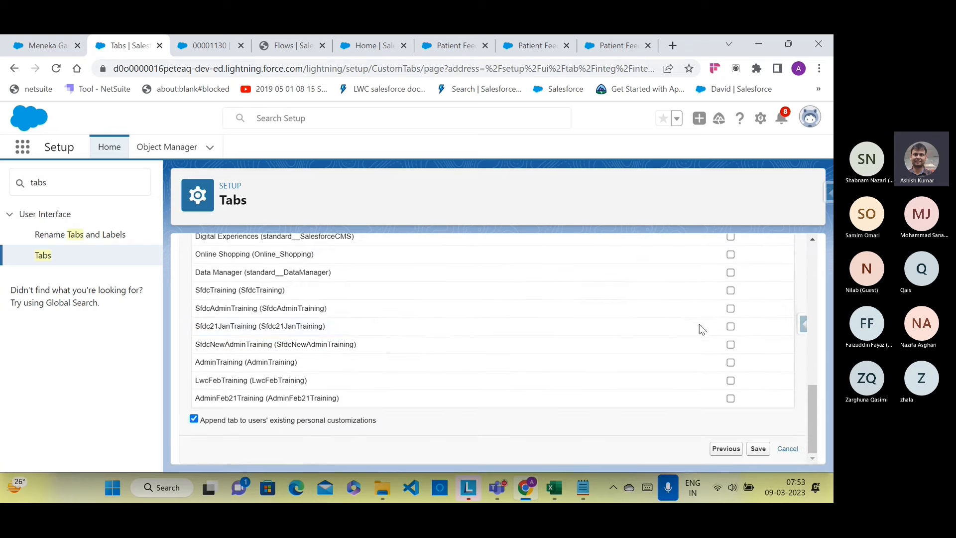
pyautogui.click(731, 363)
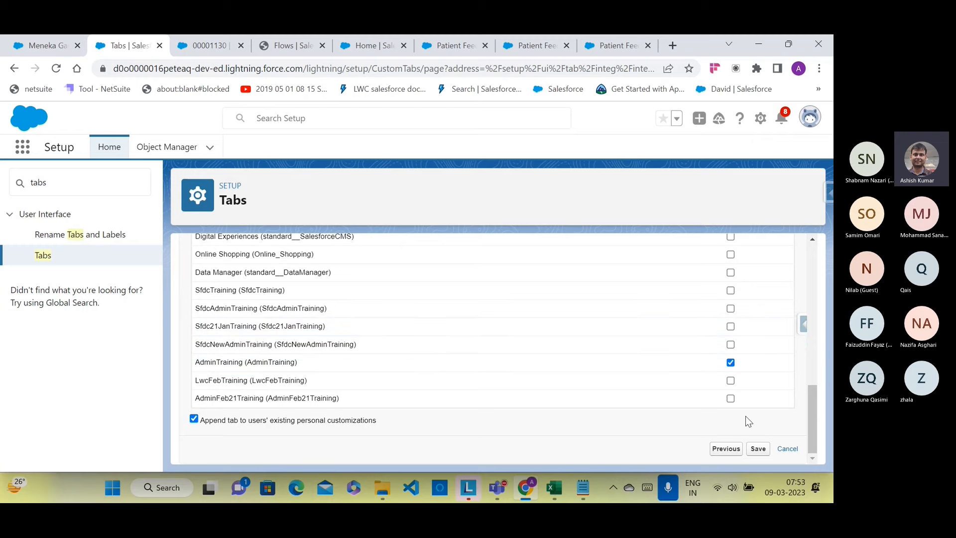
pyautogui.click(747, 449)
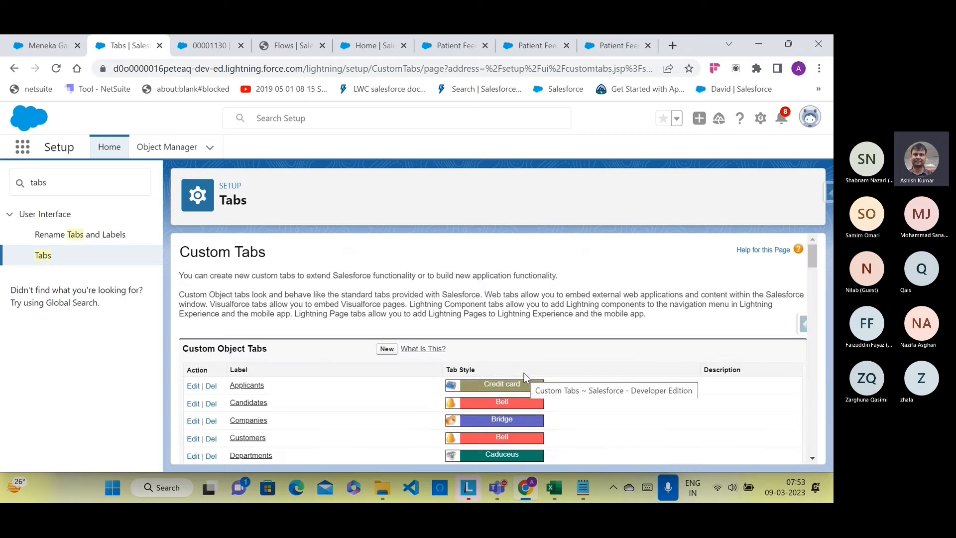
# Step: Open the Patient Information tab from the hospital patient page to show the flow's welcome screen, then switch to VS Code
pyautogui.click(299, 52)
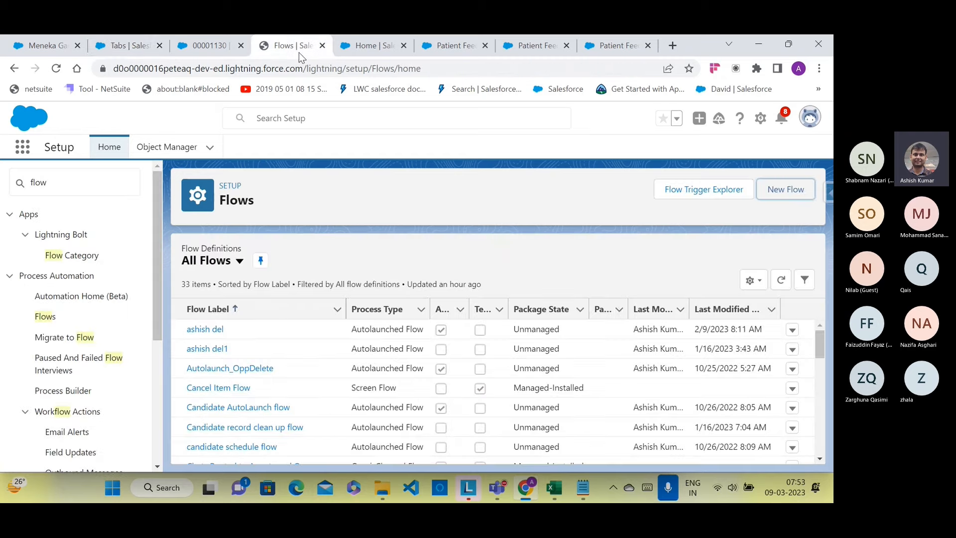
pyautogui.click(212, 47)
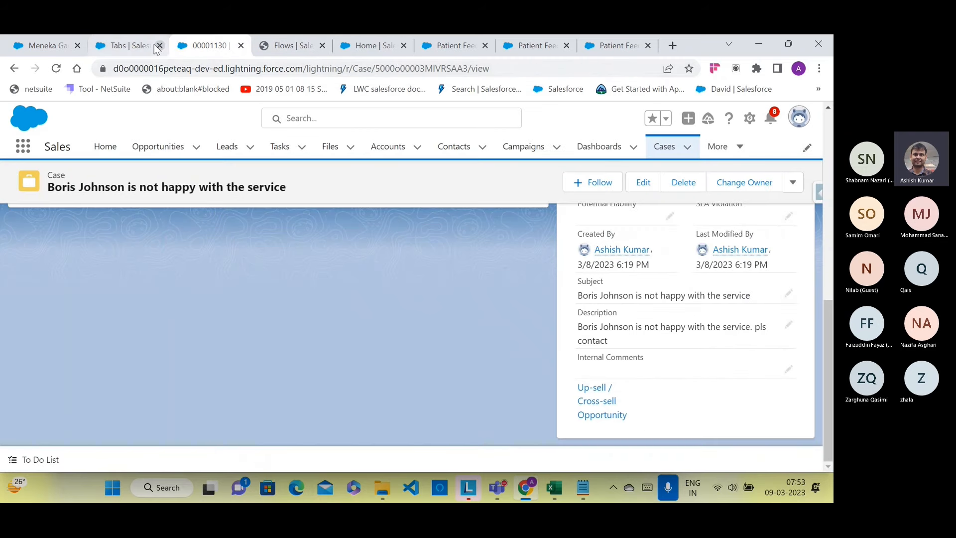
pyautogui.click(129, 46)
pyautogui.click(58, 45)
pyautogui.click(56, 68)
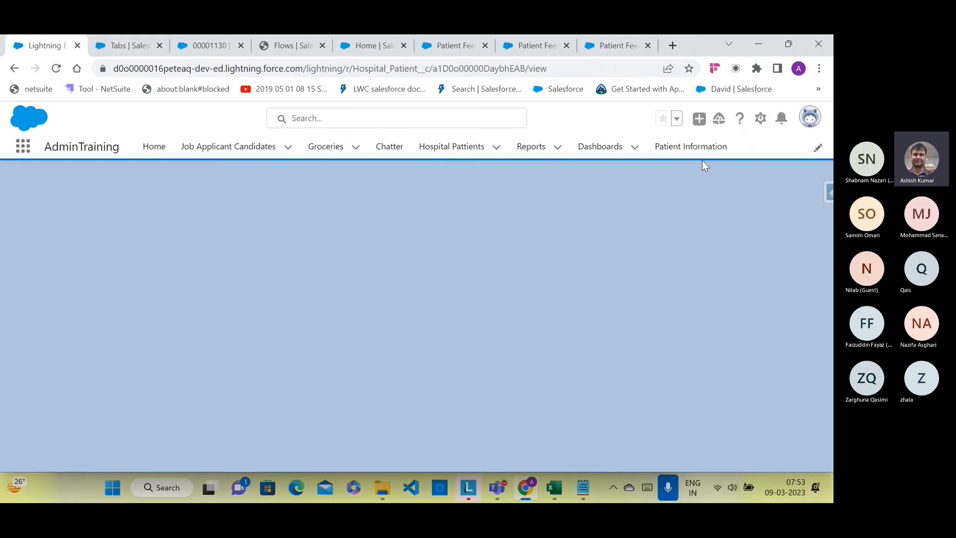
pyautogui.click(698, 155)
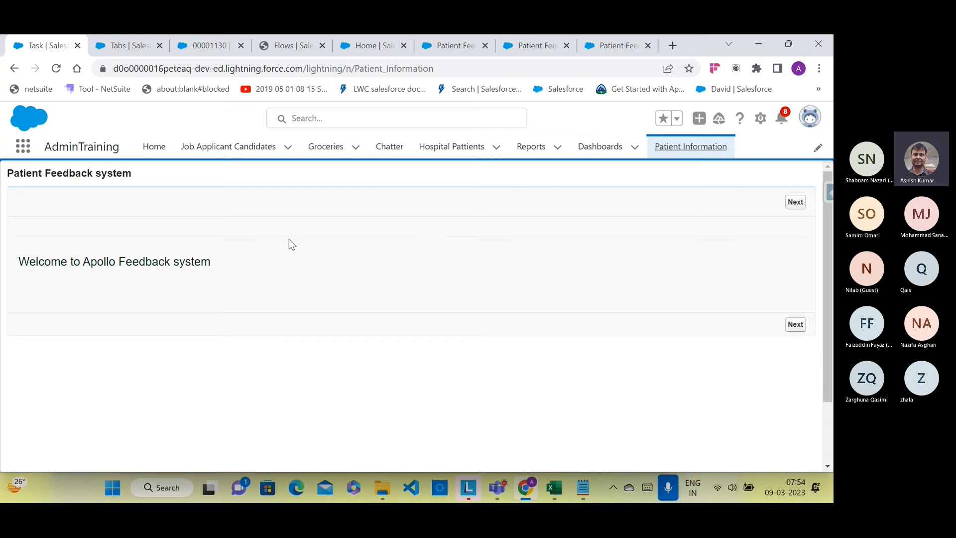
pyautogui.click(401, 490)
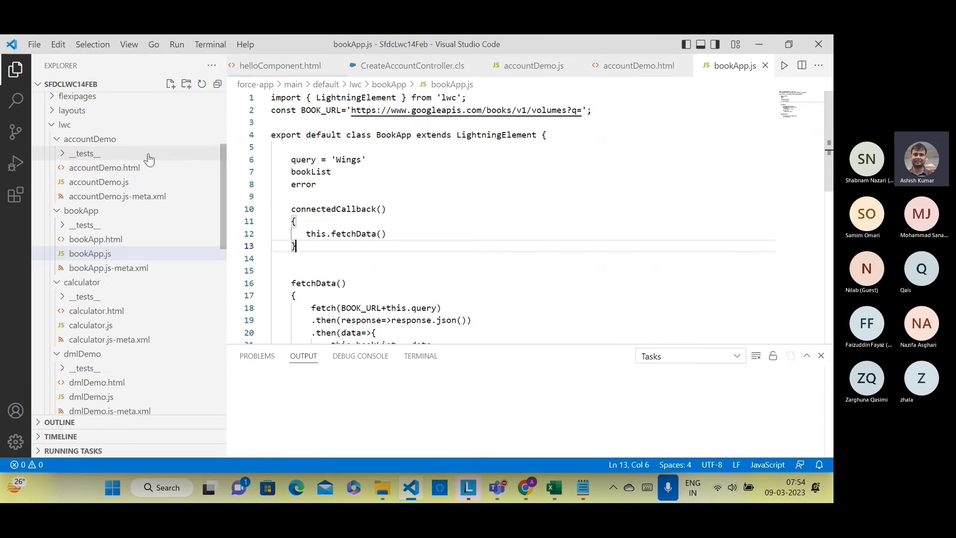
# Step: View bookApp.html with the Output panel closed, then return to the browser's feedback flow
pyautogui.click(95, 239)
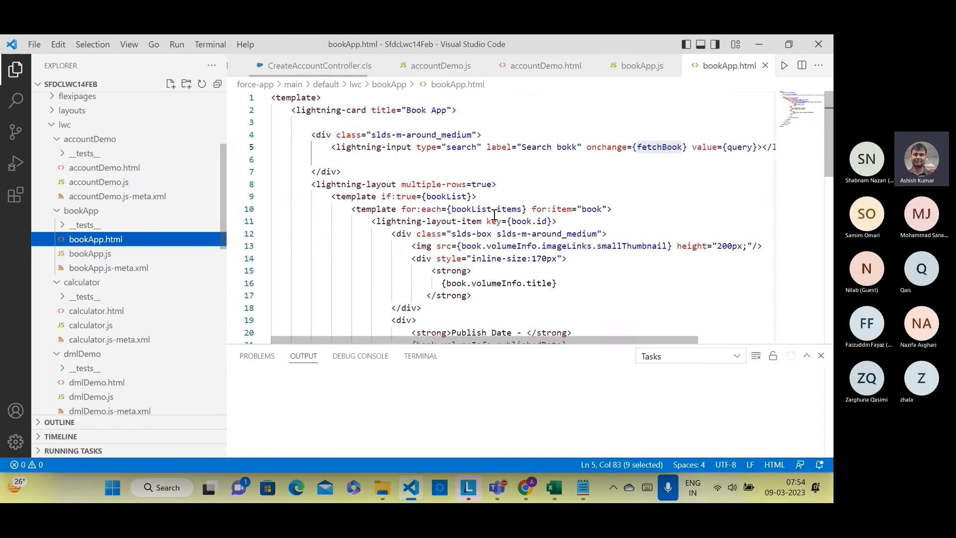
pyautogui.scroll(-5, 494, 215)
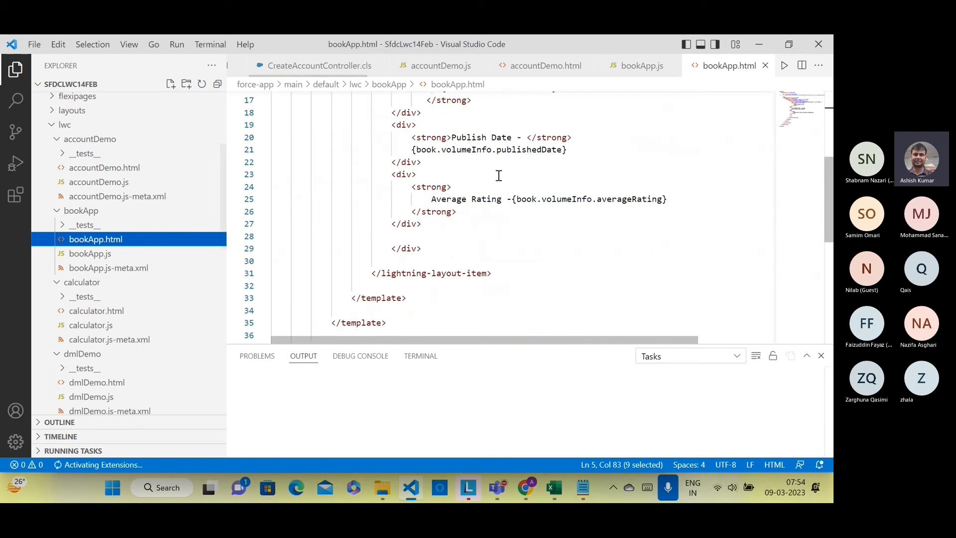
pyautogui.click(821, 355)
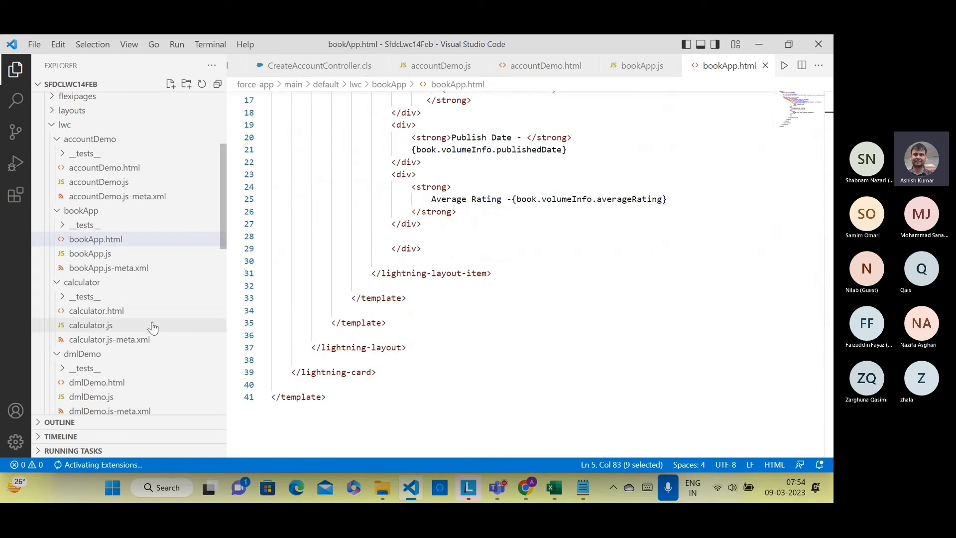
pyautogui.click(525, 489)
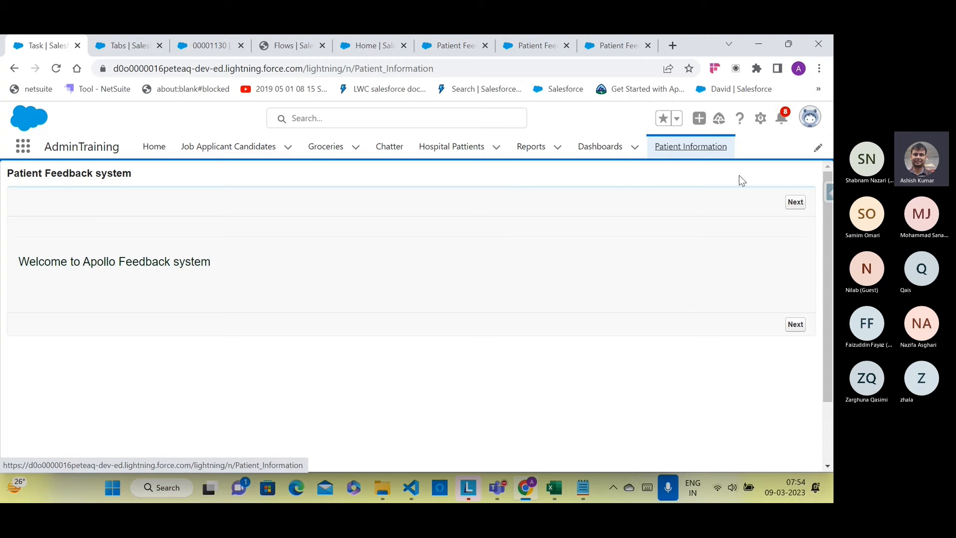
# Step: Past the welcome screen, enter the patient's name, the saved phone number, and disease Cold
pyautogui.click(794, 202)
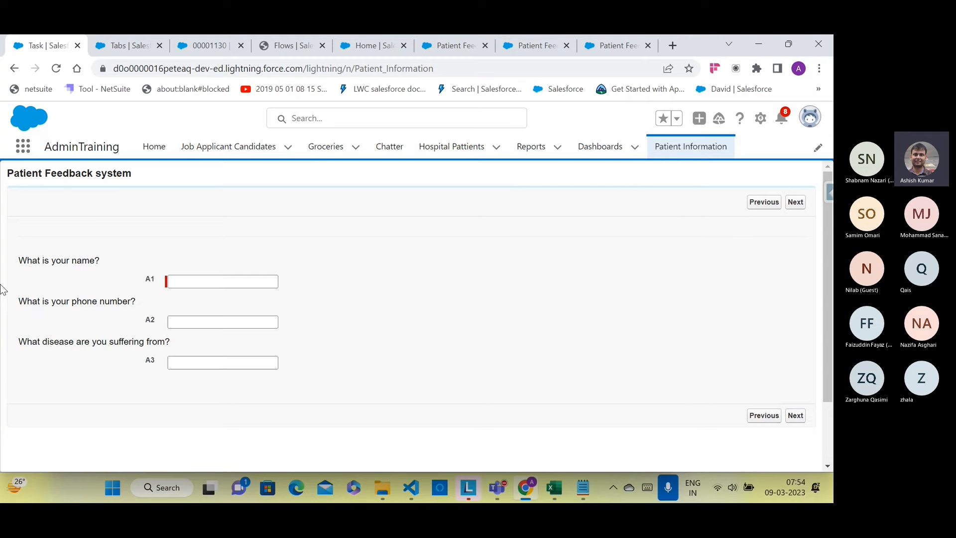
pyautogui.click(206, 281)
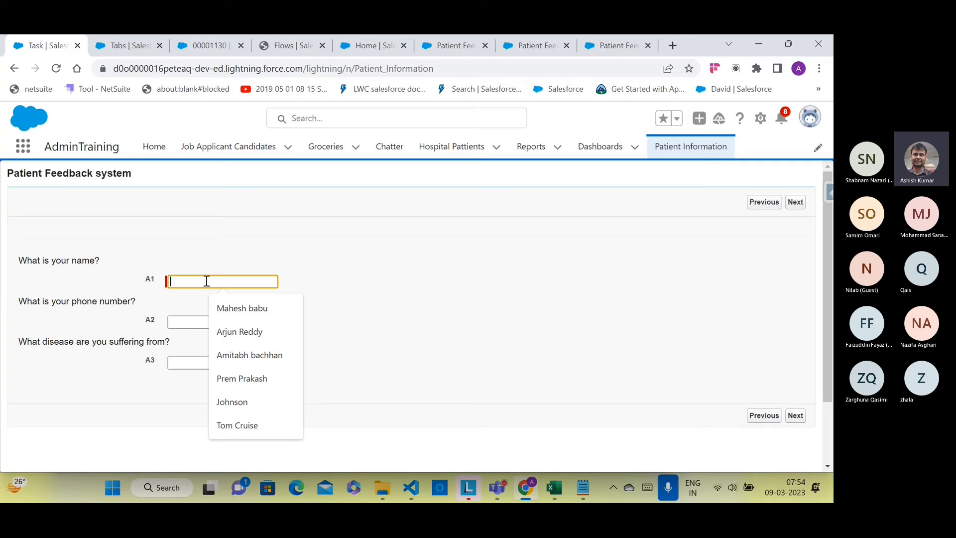
pyautogui.click(205, 321)
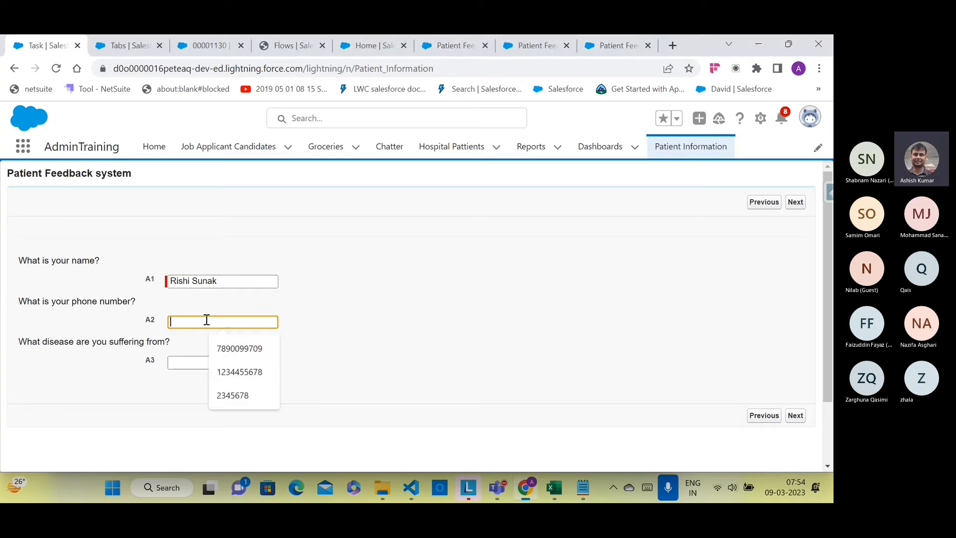
pyautogui.click(225, 348)
pyautogui.click(216, 362)
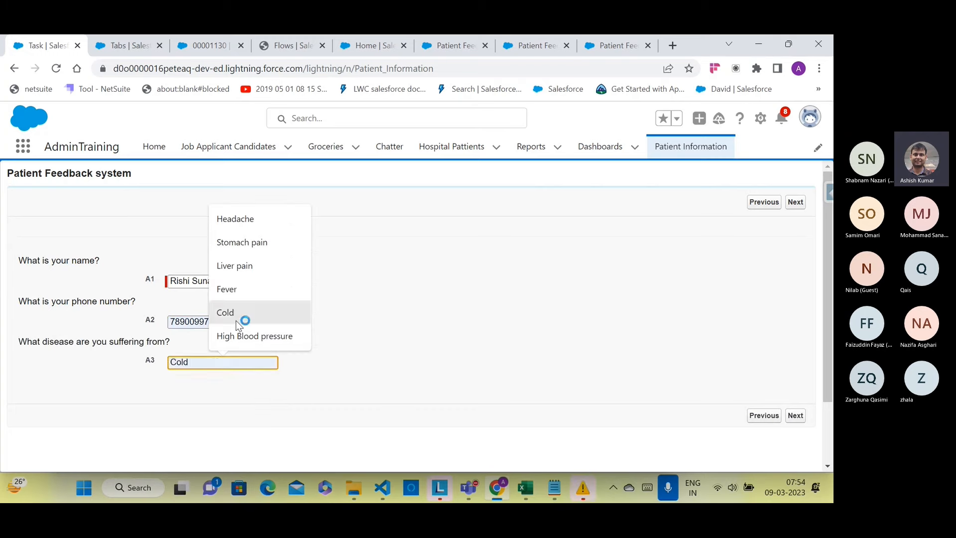
pyautogui.click(237, 313)
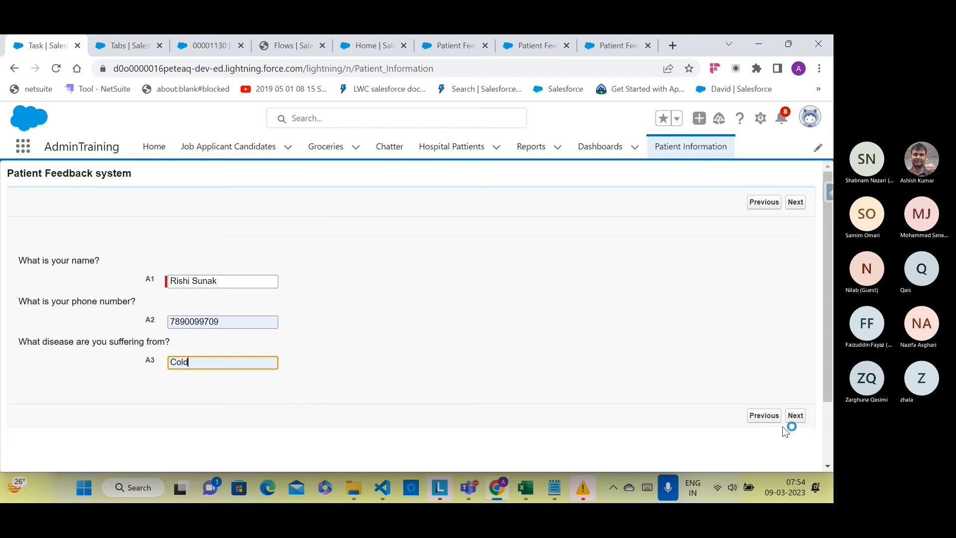
# Step: Answer No to whether the patient is happy and submit to reach the thanks screen
pyautogui.click(794, 416)
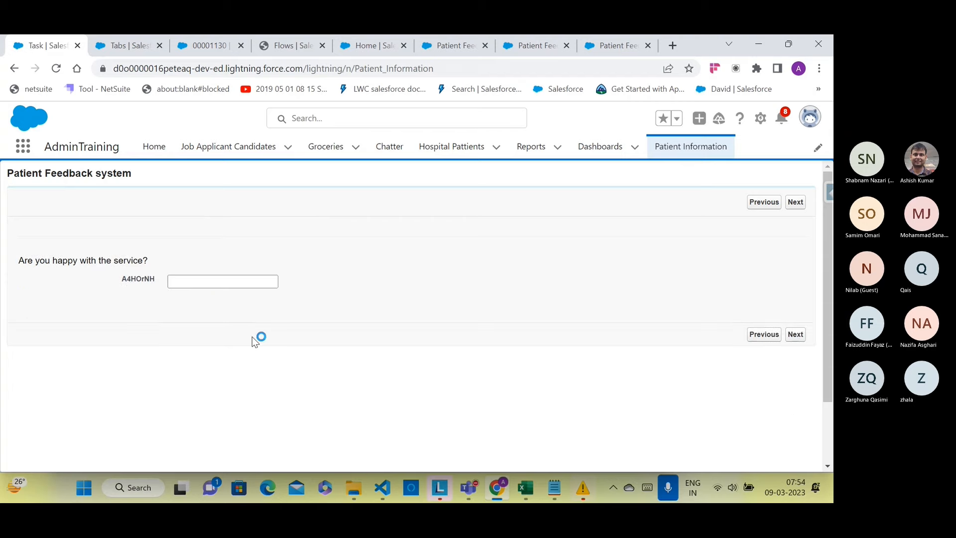
pyautogui.click(204, 281)
pyautogui.write('No')
pyautogui.click(798, 335)
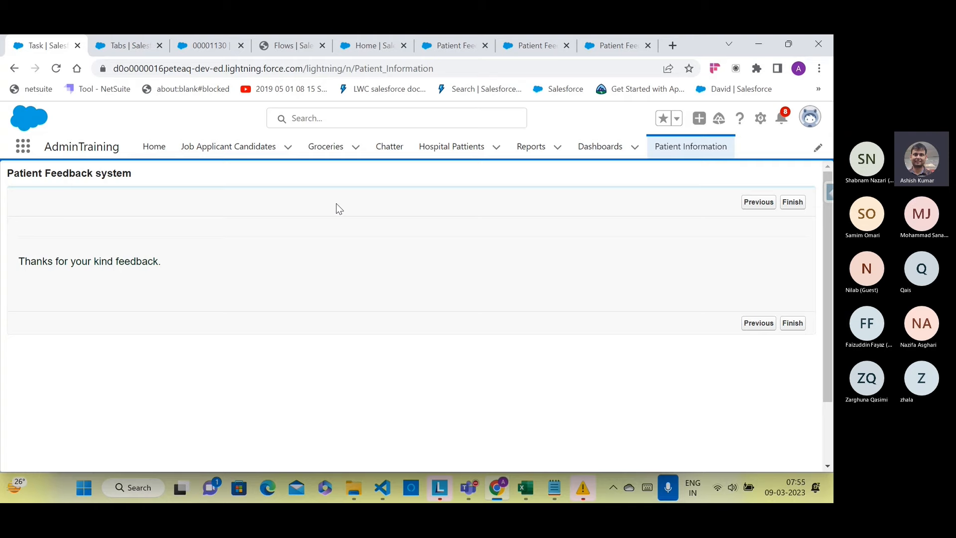
# Step: Reload the case page, check Recently Viewed cases for the new case, then return to Flow Builder
pyautogui.click(207, 49)
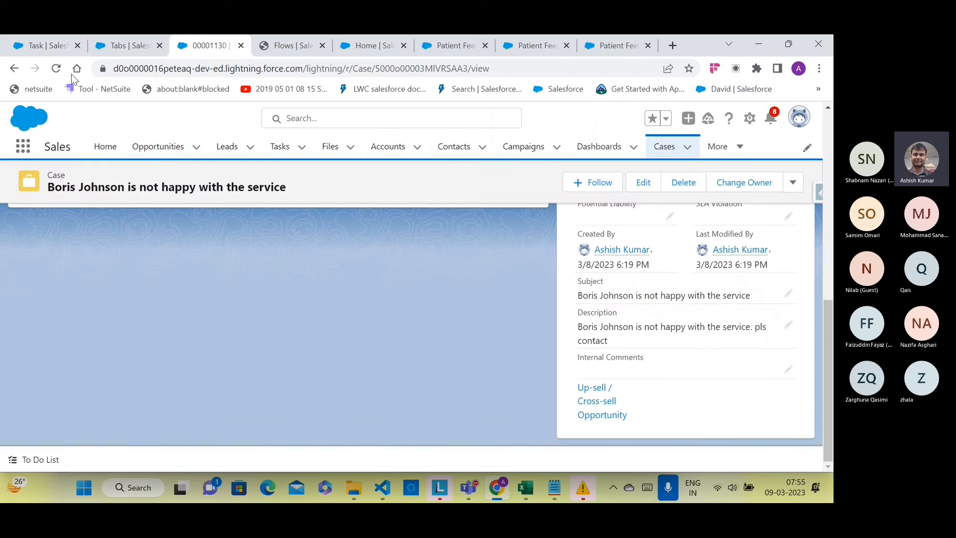
pyautogui.click(56, 70)
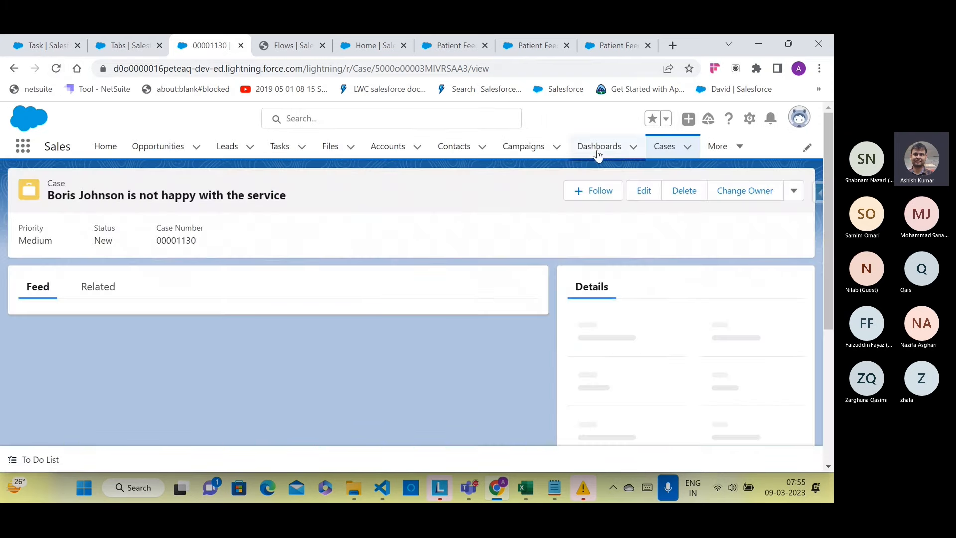
pyautogui.click(661, 148)
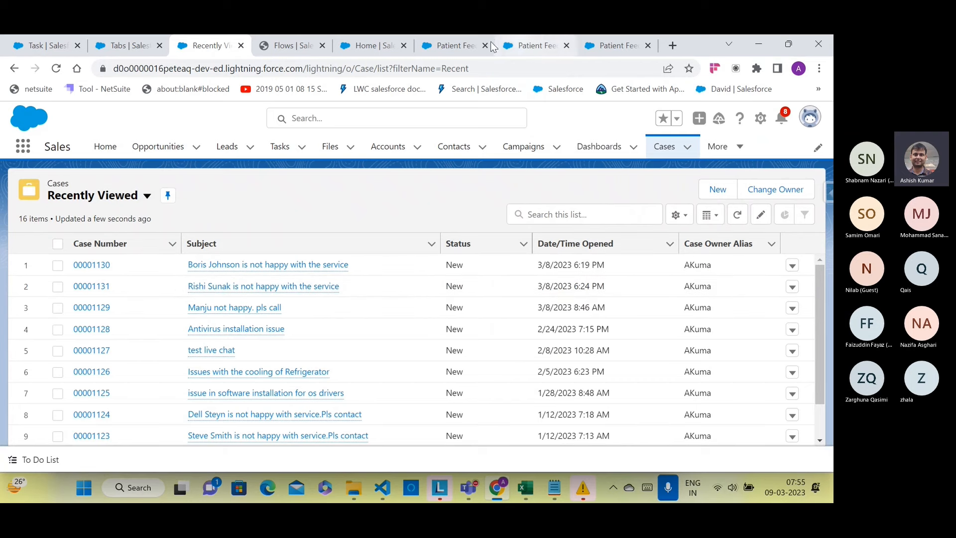
pyautogui.click(438, 44)
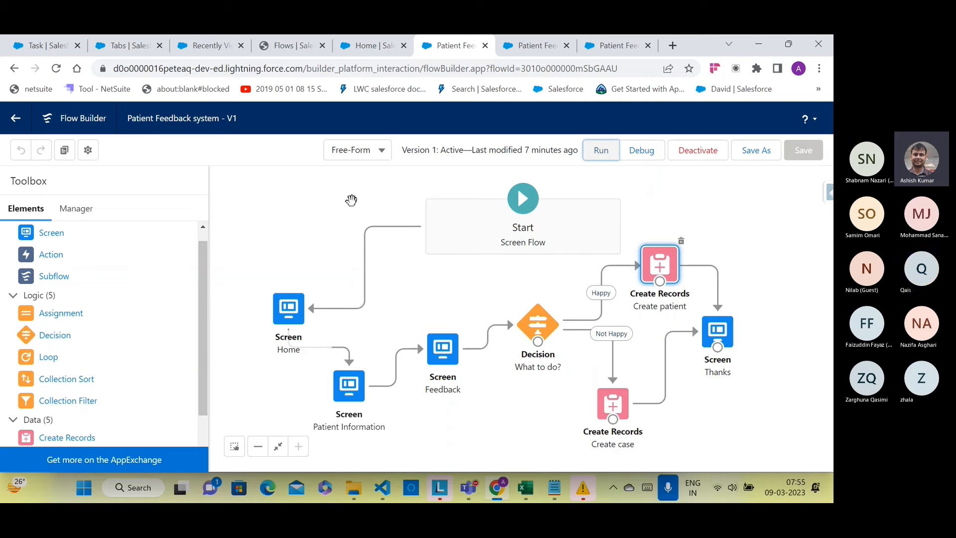
# Step: Review the Patient Information screen's A1 name field and the What to do? decision outcomes
pyautogui.click(353, 398)
pyautogui.doubleClick(353, 398)
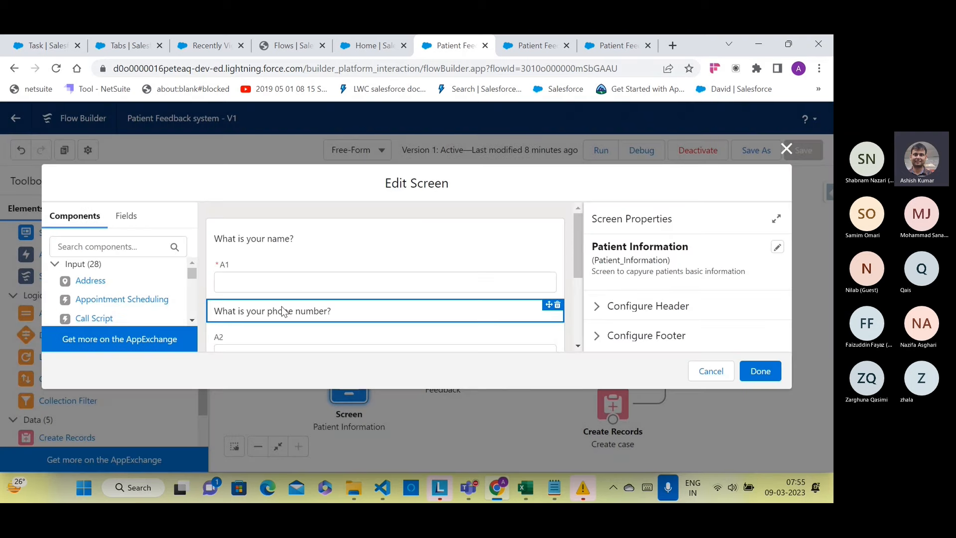
pyautogui.click(413, 276)
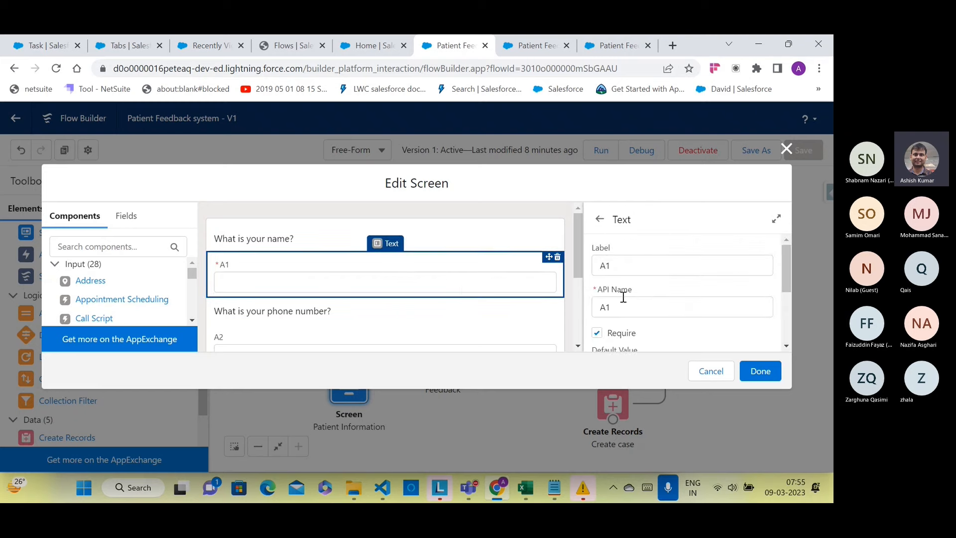
pyautogui.scroll(-5, 628, 313)
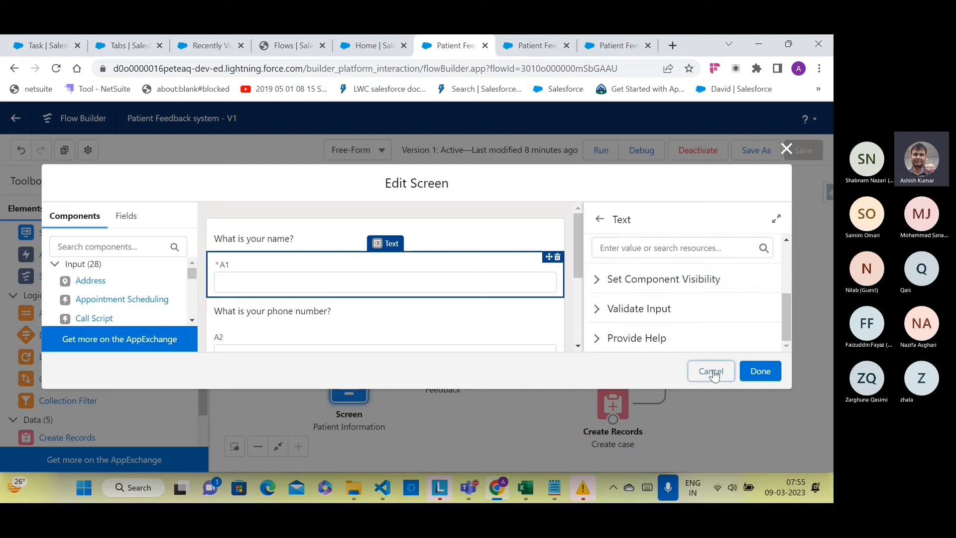
pyautogui.click(709, 371)
pyautogui.doubleClick(541, 324)
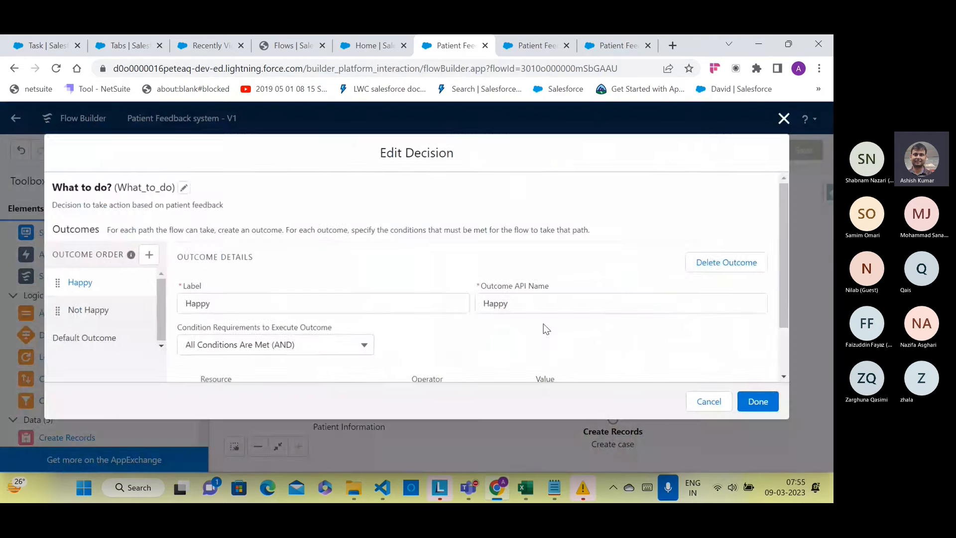
pyautogui.click(723, 401)
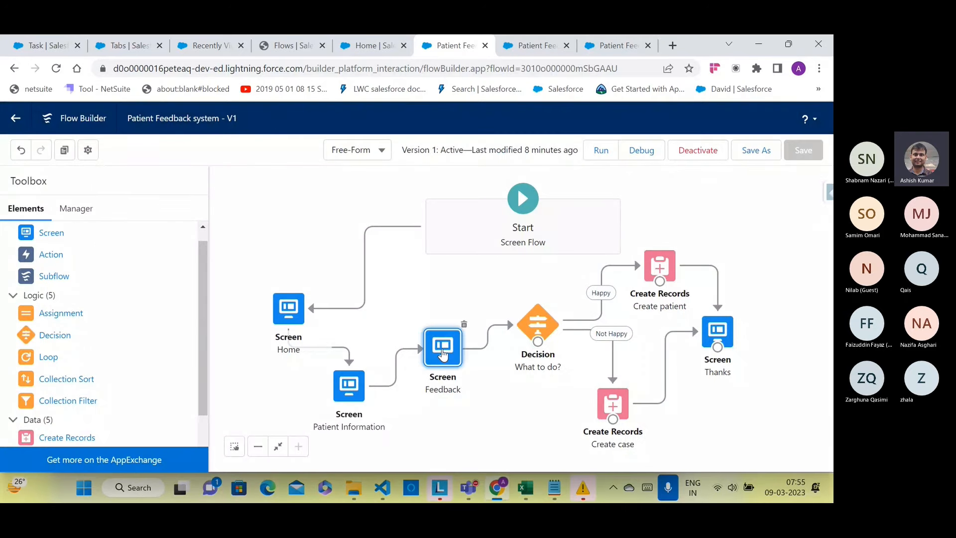
# Step: Inspect the Feedback screen's A4HOrNH field, the Create patient settings, and the decision's Happy condition
pyautogui.doubleClick(442, 349)
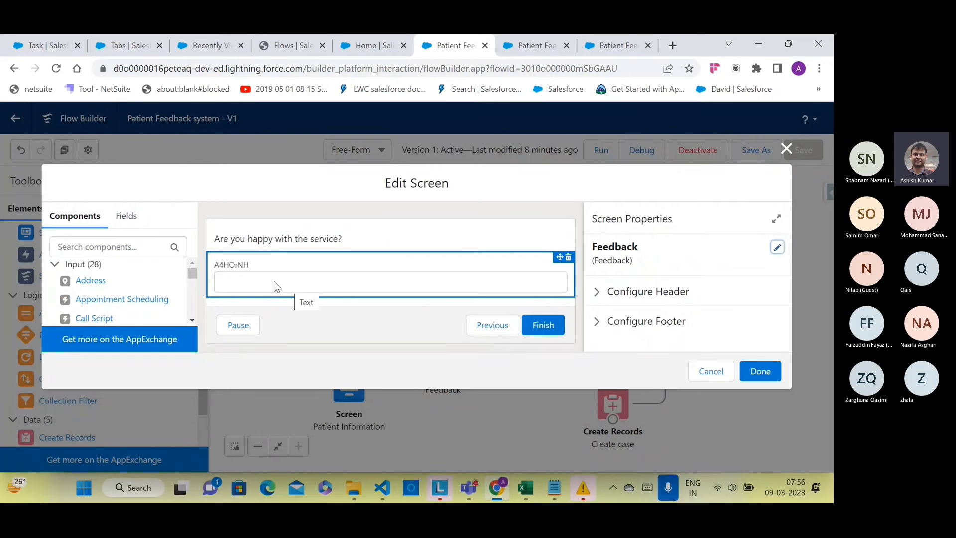
pyautogui.click(274, 282)
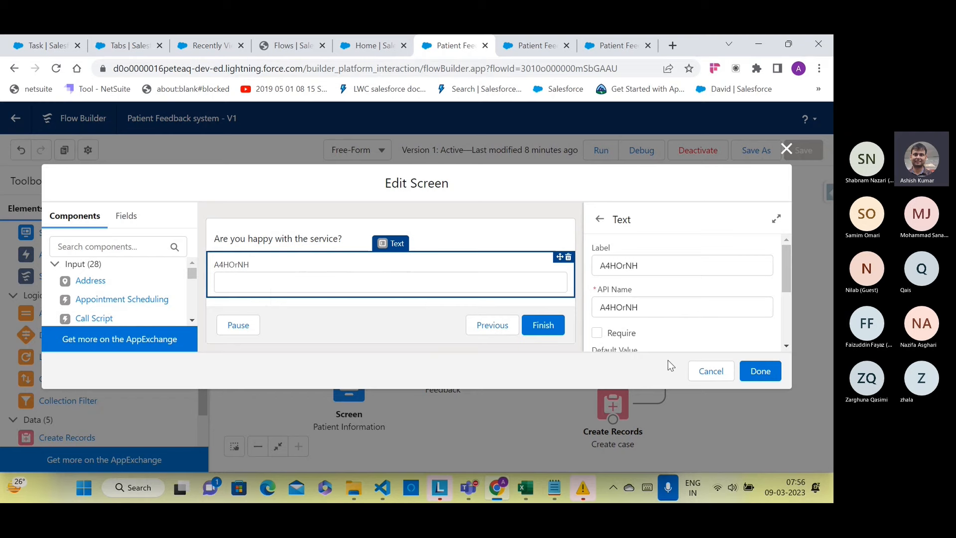
pyautogui.click(706, 377)
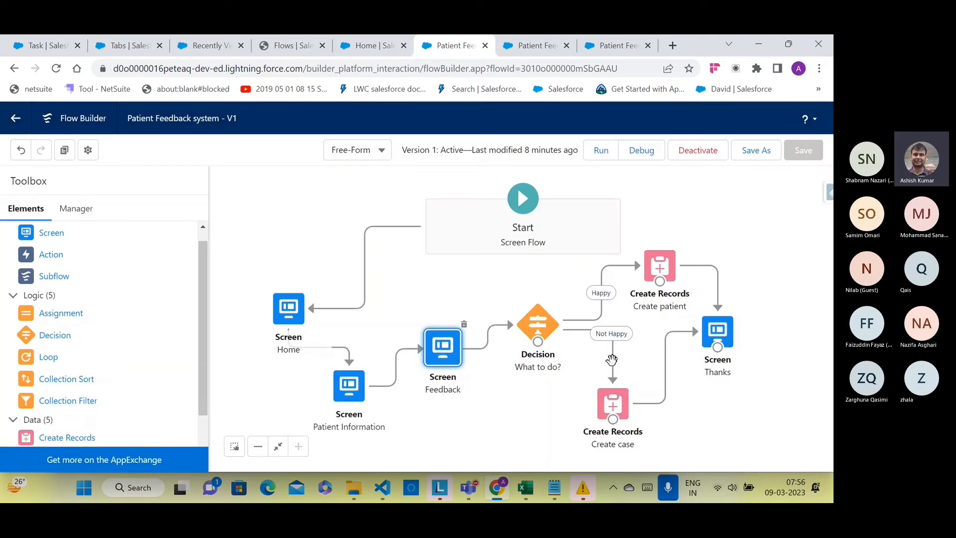
pyautogui.doubleClick(660, 271)
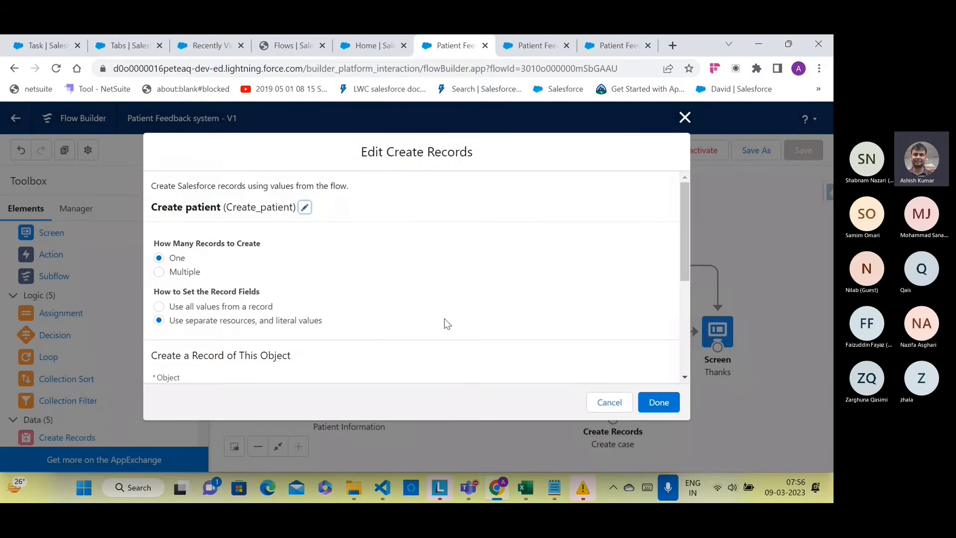
pyautogui.scroll(-5, 444, 318)
pyautogui.click(609, 402)
pyautogui.doubleClick(548, 327)
pyautogui.scroll(-3, 523, 334)
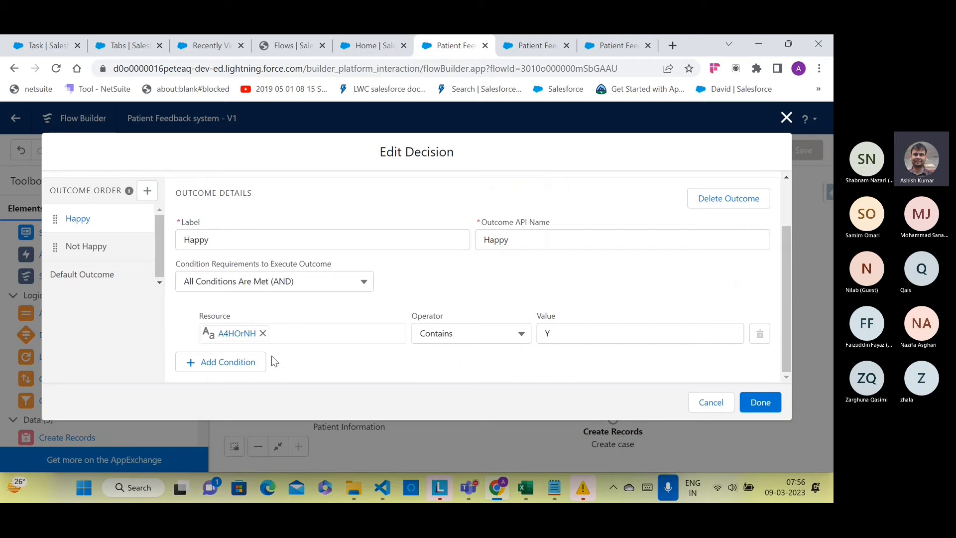
pyautogui.click(537, 49)
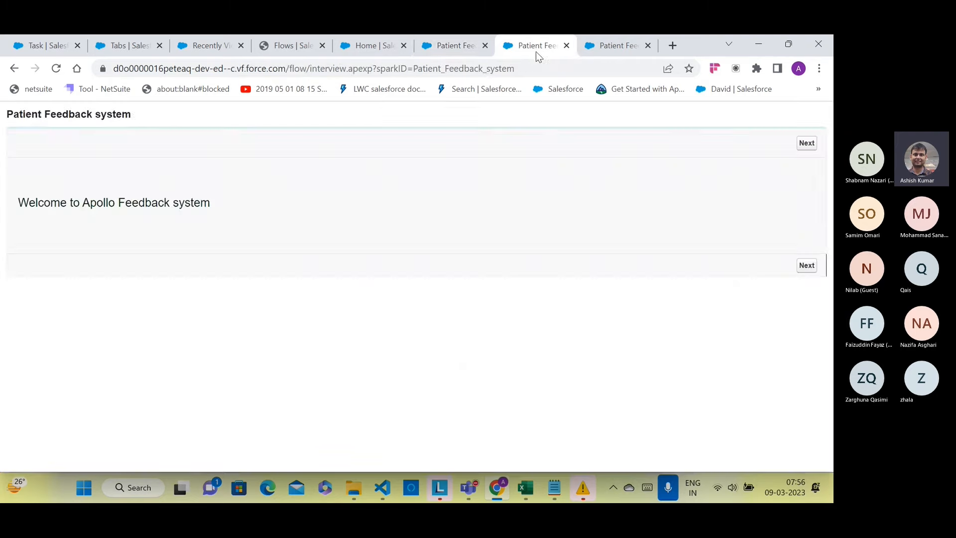
# Step: Fill in the patient's name, phone number and Headache as the disease, then continue
pyautogui.click(806, 265)
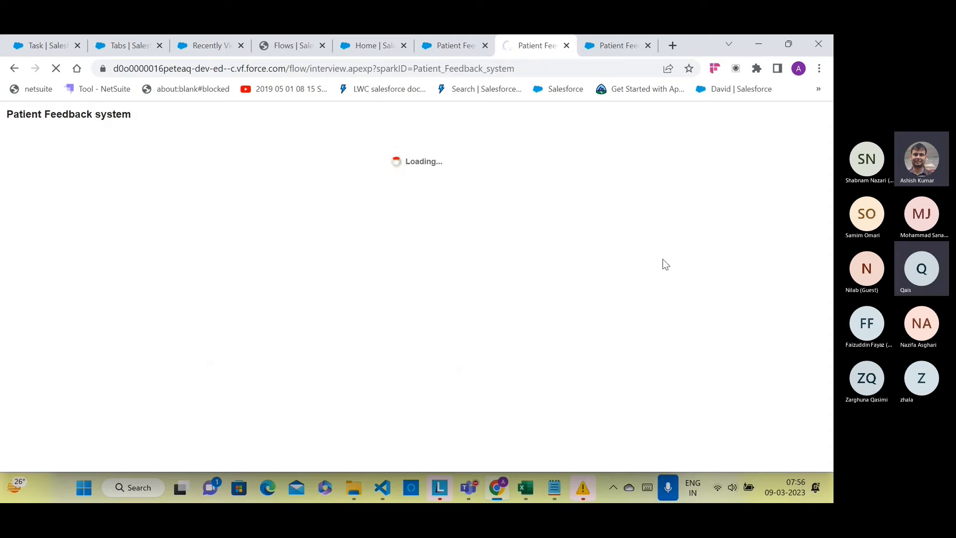
pyautogui.click(204, 224)
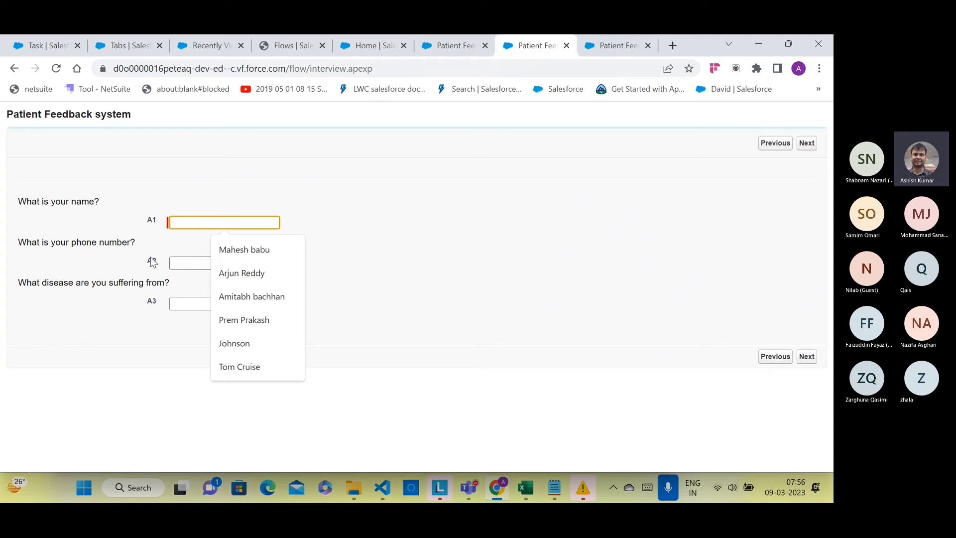
pyautogui.click(239, 250)
pyautogui.click(234, 262)
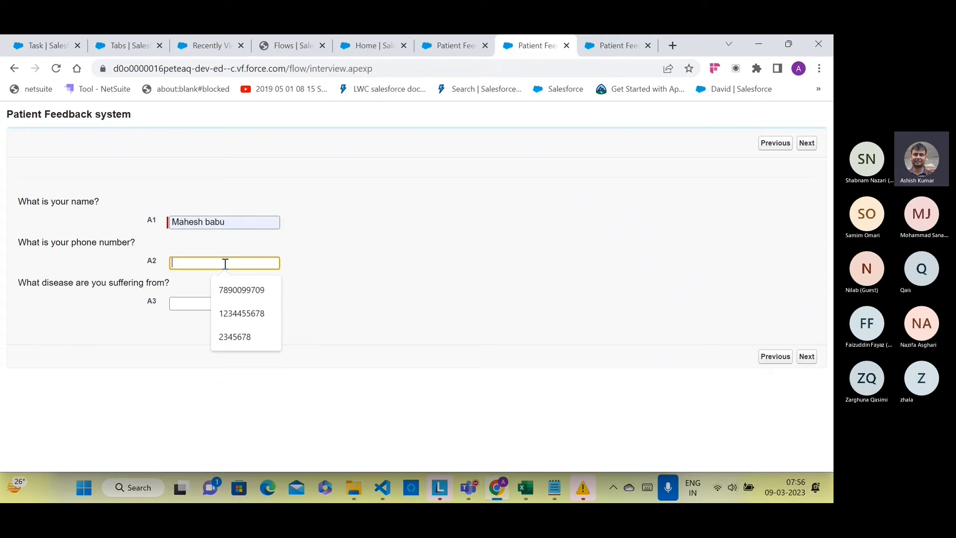
pyautogui.click(235, 291)
pyautogui.click(224, 303)
pyautogui.click(234, 328)
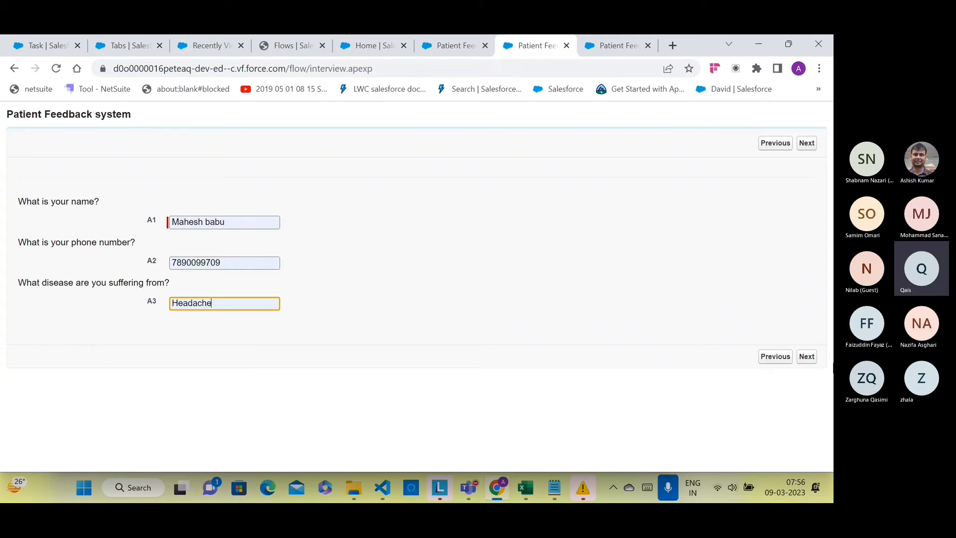
pyautogui.click(811, 362)
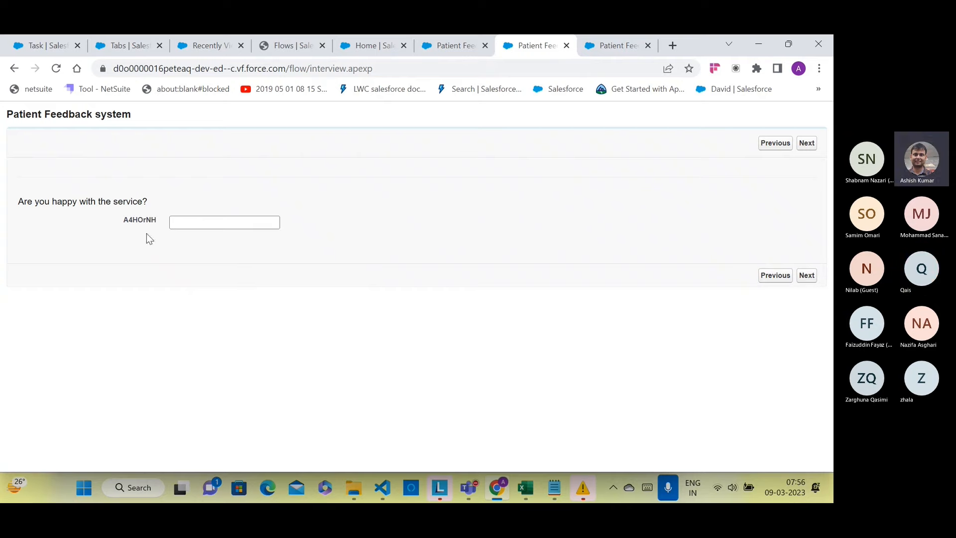
# Step: Check the A4HOrNH happiness question, then go back to the decision editor in Flow Builder
pyautogui.click(179, 226)
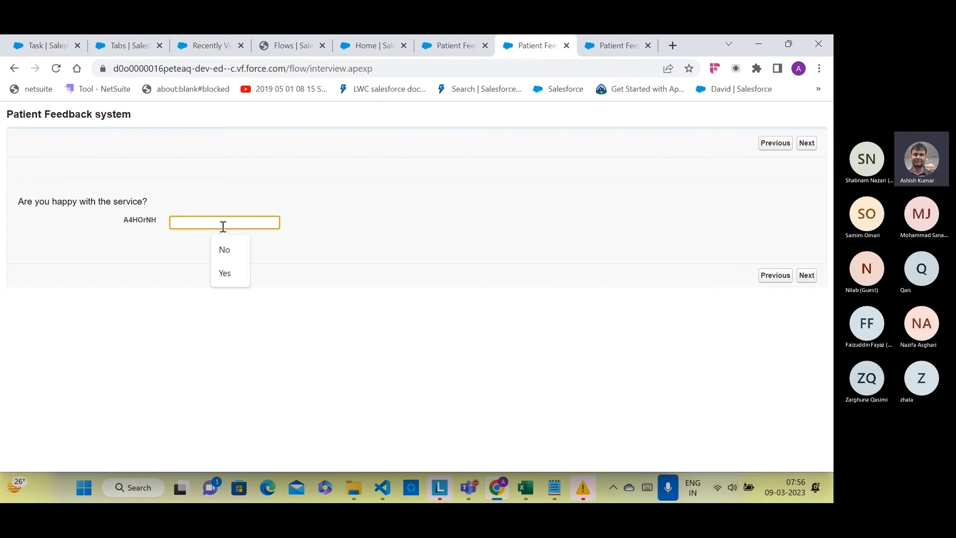
pyautogui.moveTo(157, 220); pyautogui.dragTo(116, 225)
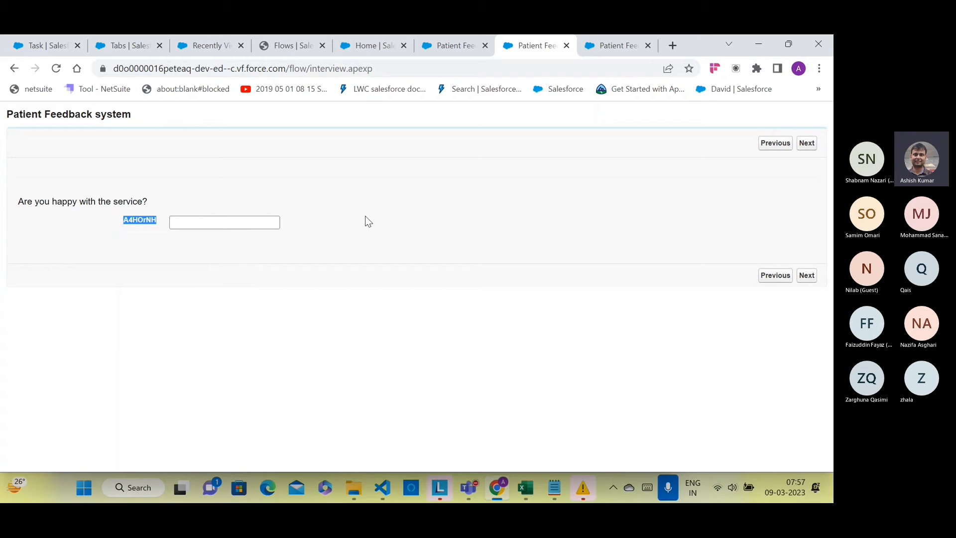
pyautogui.click(458, 47)
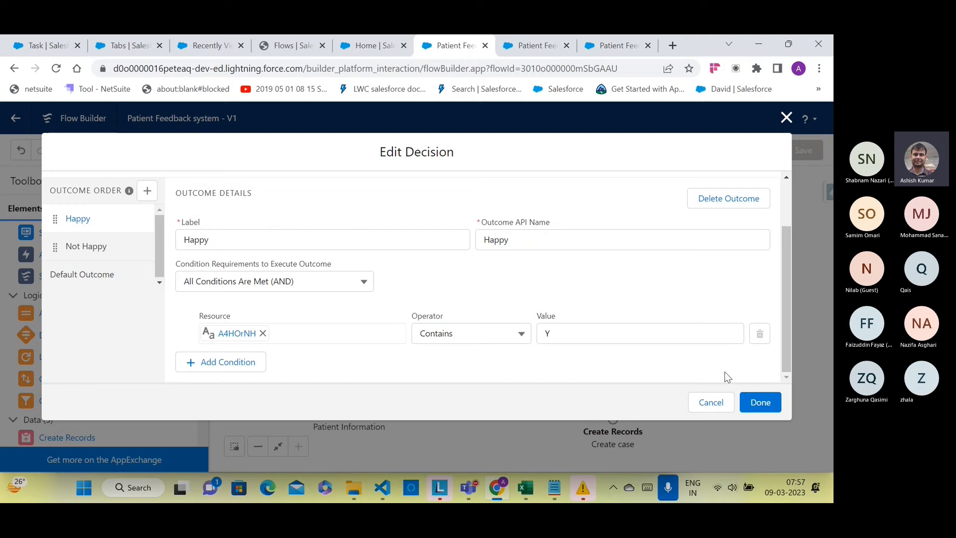
# Step: Cancel the decision editor and review the field values of the Create patient element
pyautogui.click(715, 406)
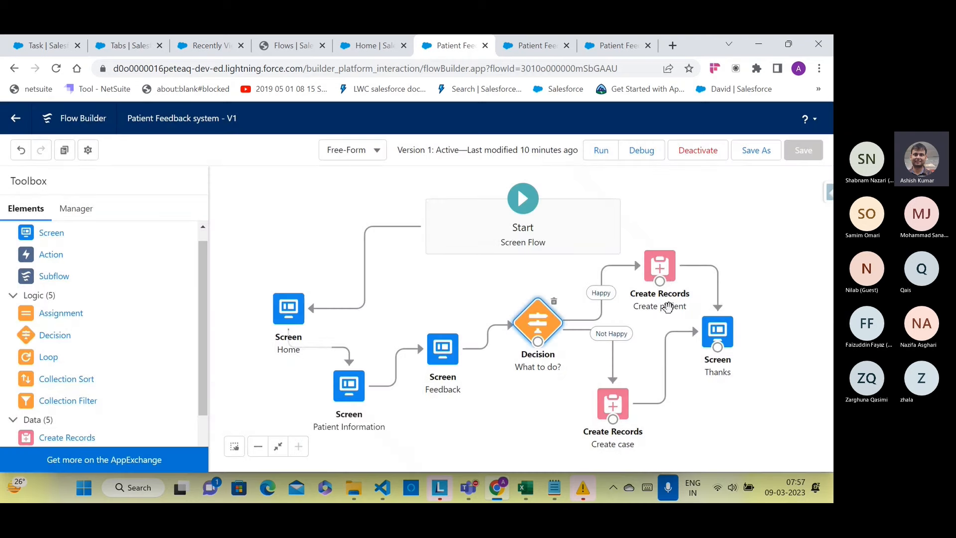
pyautogui.click(660, 274)
pyautogui.doubleClick(660, 277)
pyautogui.scroll(-5, 366, 316)
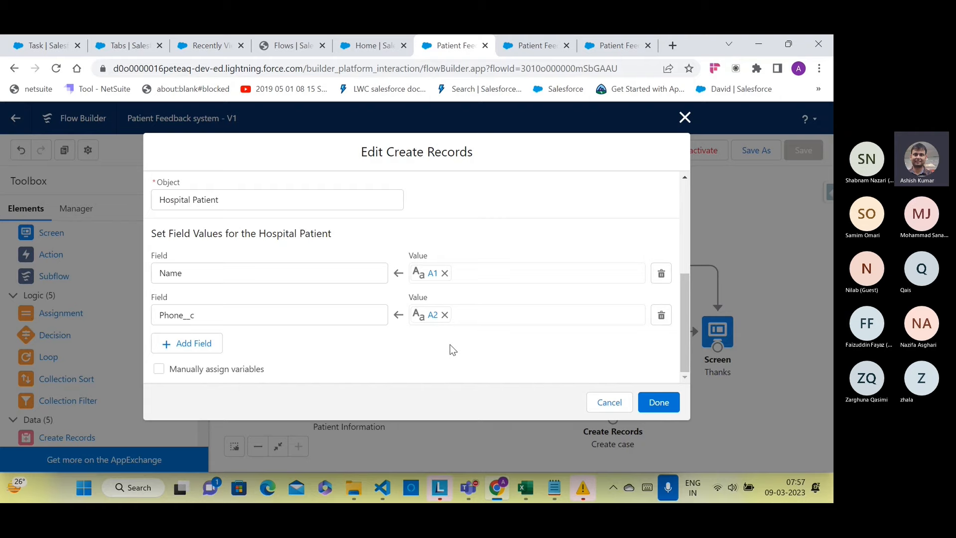
# Step: Go through the browser tabs to the Patient Information page showing the embedded flow
pyautogui.click(602, 50)
pyautogui.click(538, 46)
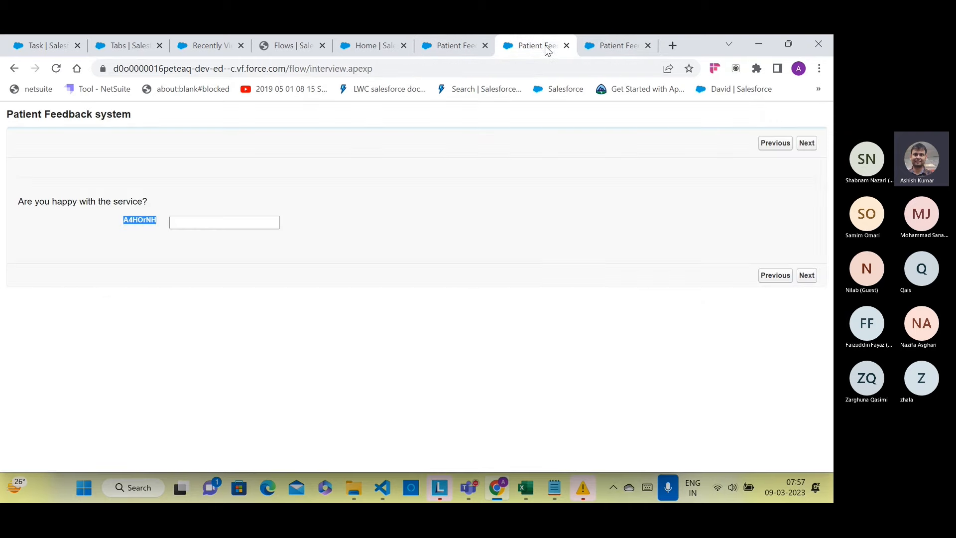
pyautogui.click(214, 52)
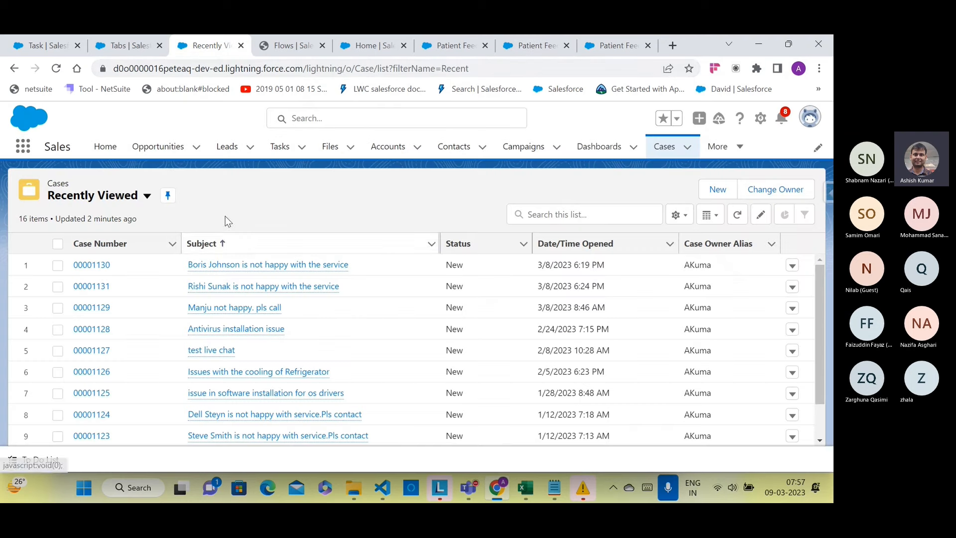
pyautogui.click(448, 46)
pyautogui.click(531, 46)
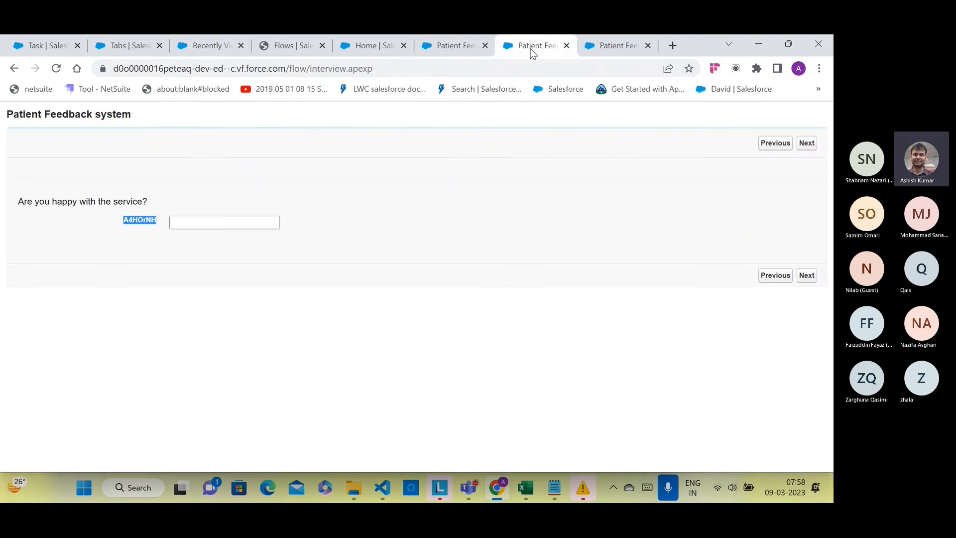
pyautogui.click(219, 50)
pyautogui.click(68, 48)
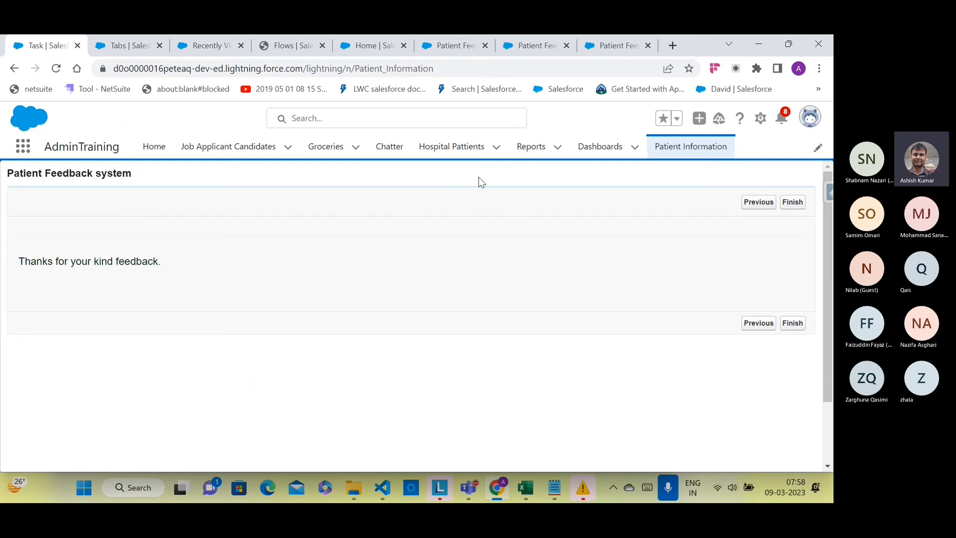
# Step: Review a patient record's details under Hospital Pattients, then go back to the Create patient settings
pyautogui.click(451, 148)
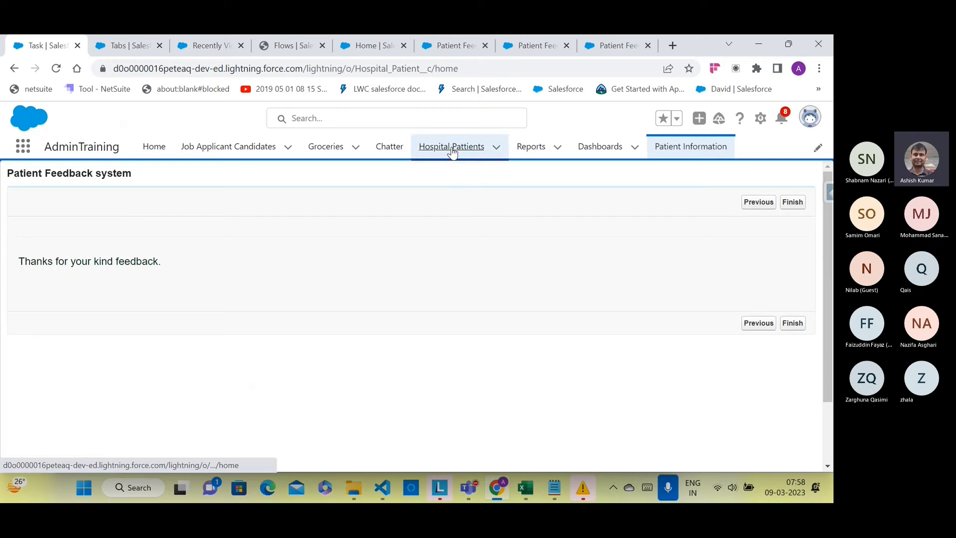
pyautogui.click(125, 264)
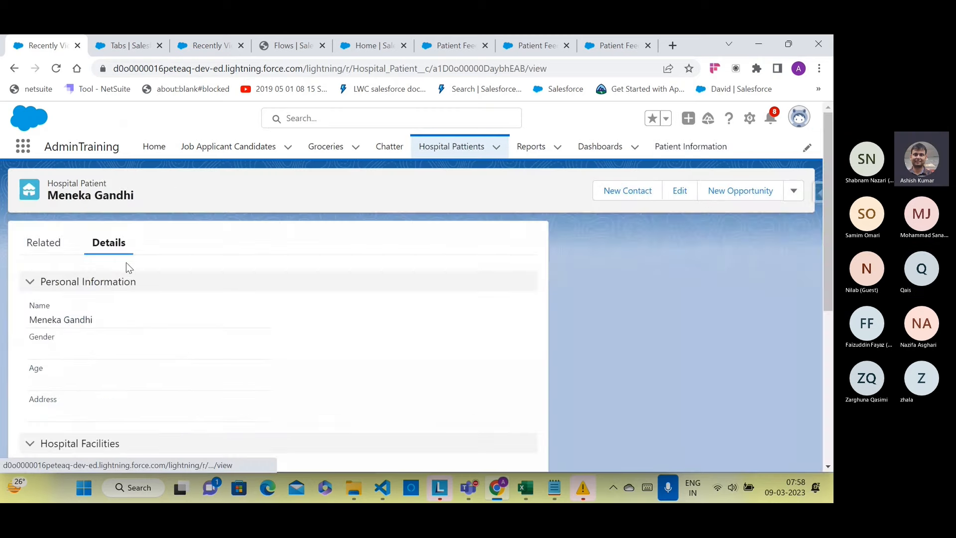
pyautogui.scroll(-4, 141, 283)
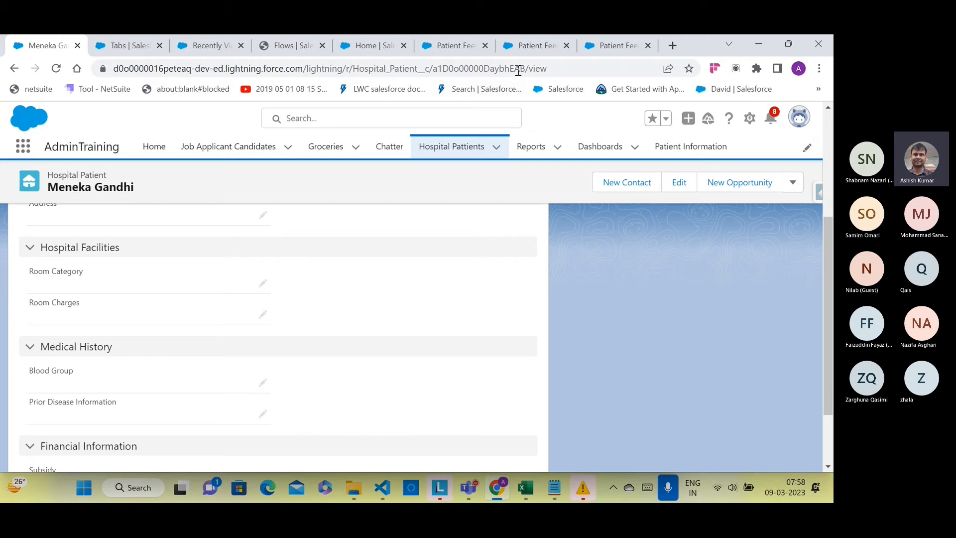
pyautogui.click(454, 46)
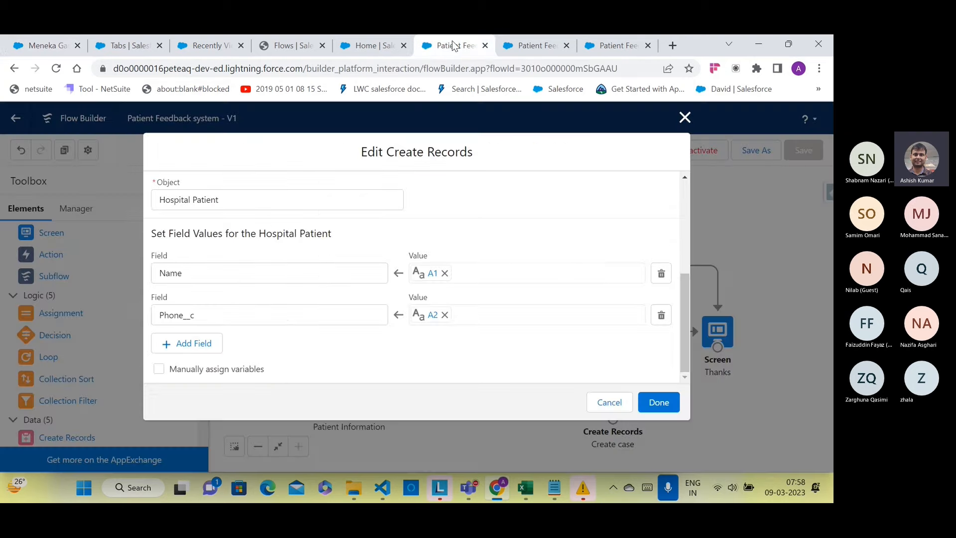
# Step: Close the Create Records settings and inspect the Feedback screen's happiness question without changes
pyautogui.click(684, 118)
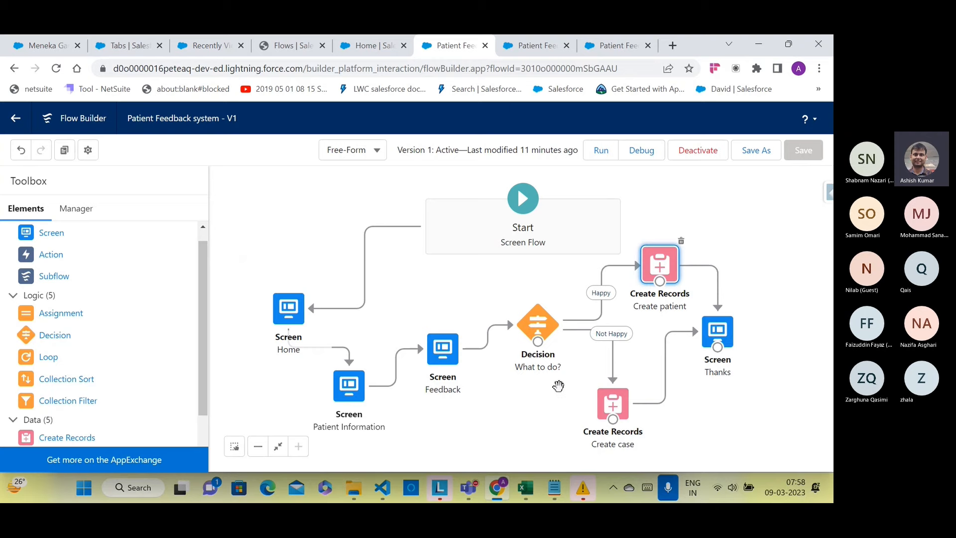
pyautogui.click(450, 357)
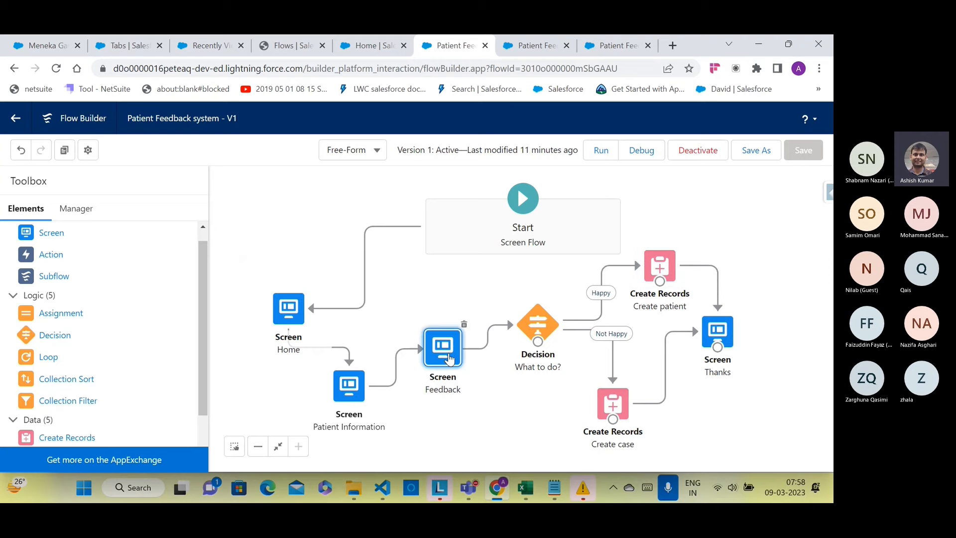
pyautogui.doubleClick(449, 358)
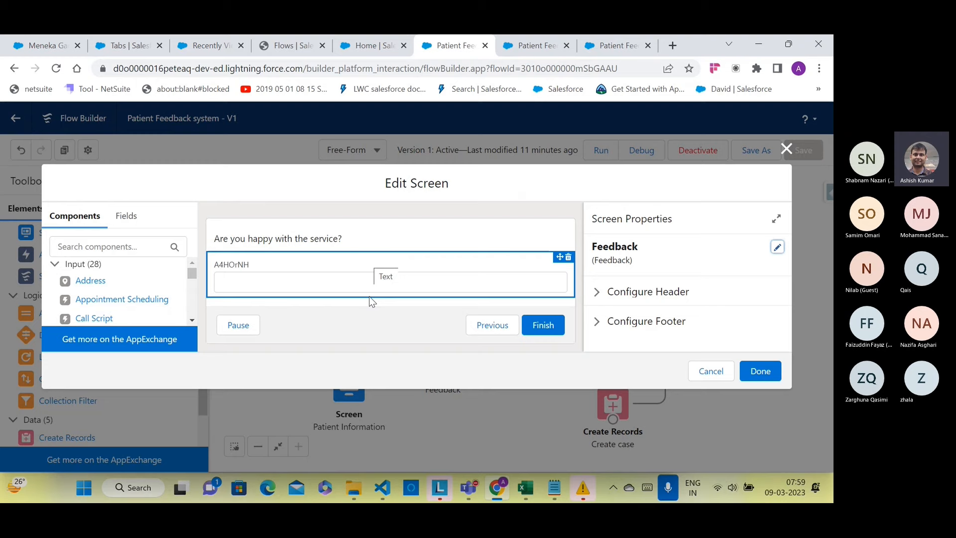
pyautogui.click(705, 368)
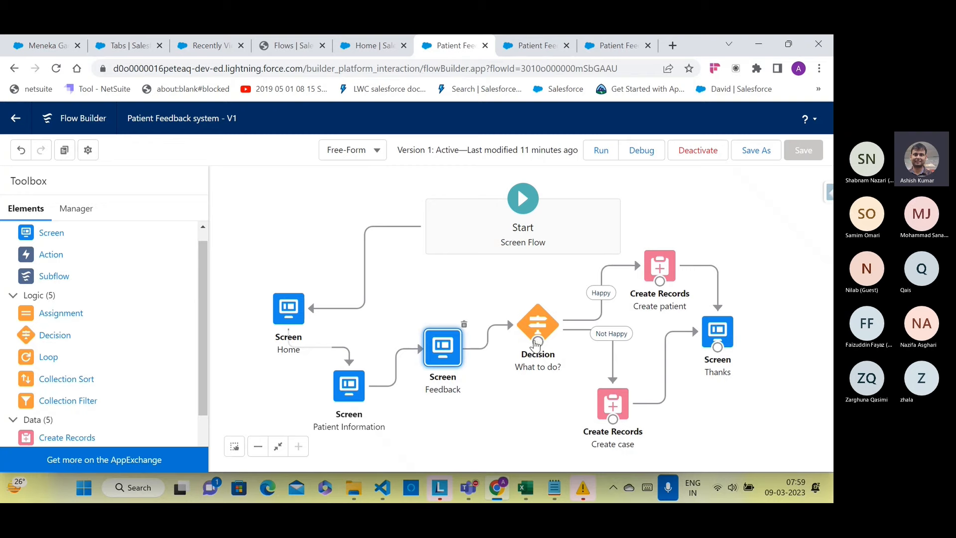
# Step: Go back through the browser tabs to the hospital patient's record
pyautogui.click(370, 46)
pyautogui.click(205, 46)
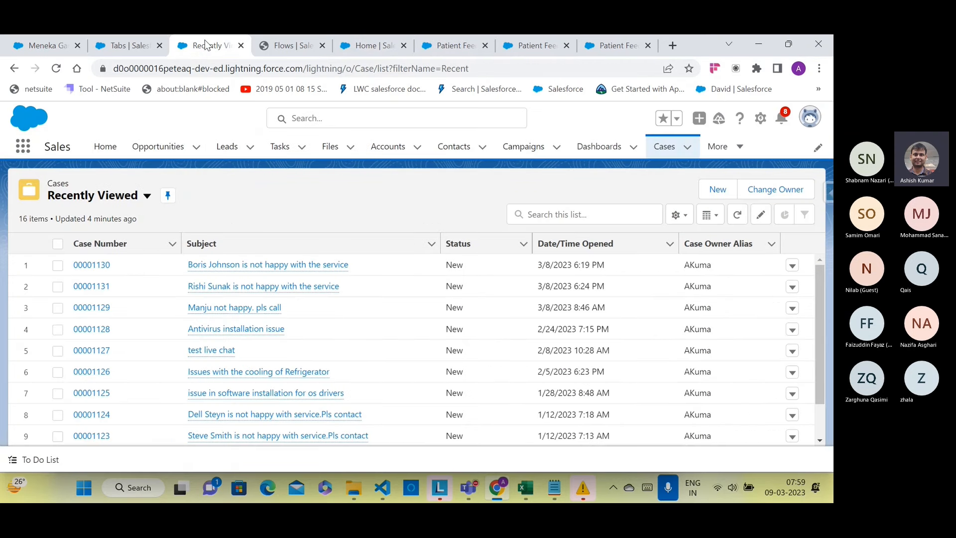
pyautogui.click(52, 45)
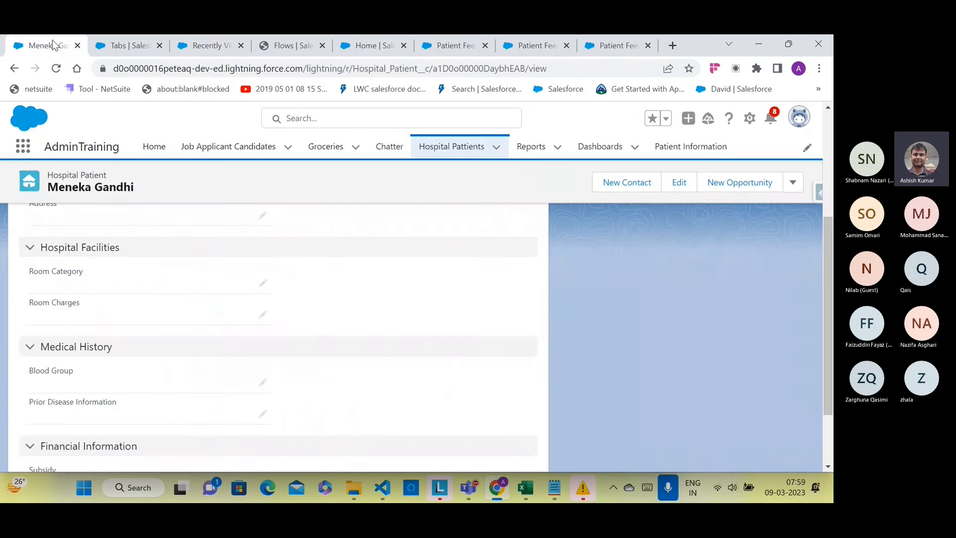